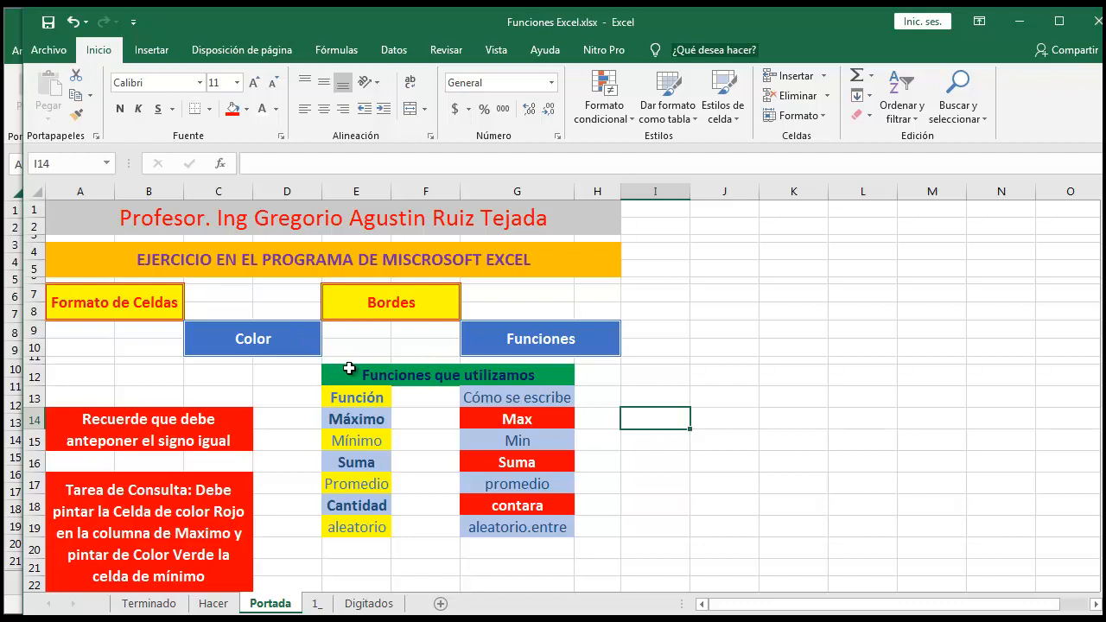
Review the function names in cells E14 to E19 of the Portada sheet, from Máximo to aleatorio.
{"action": "left_click", "coordinate": [377, 424]}
{"action": "left_click", "coordinate": [362, 443]}
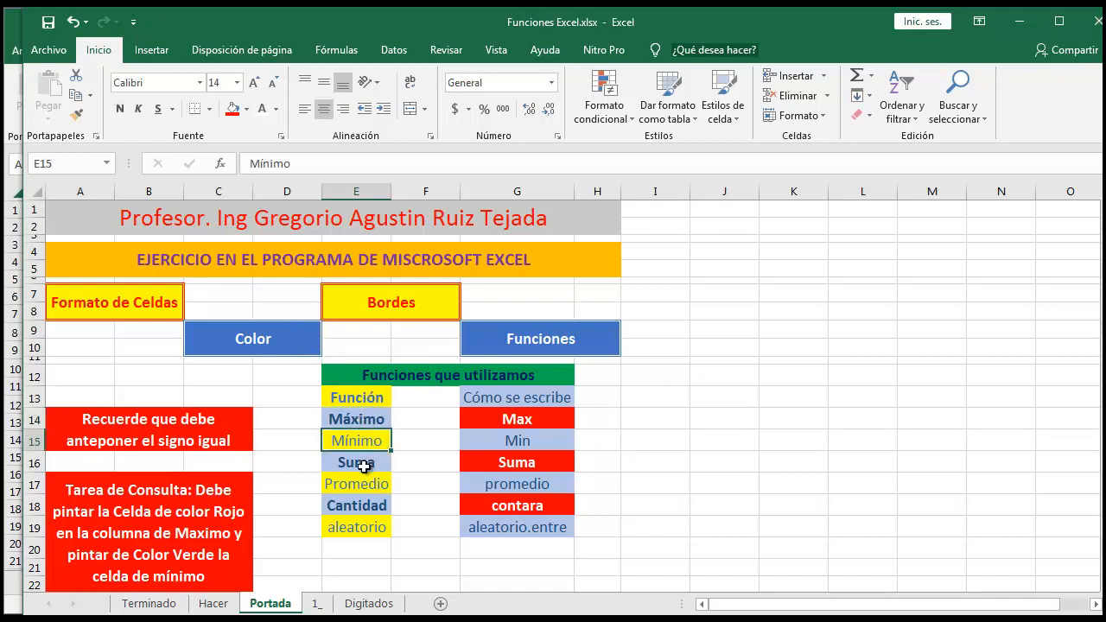
{"action": "left_click", "coordinate": [366, 463]}
{"action": "left_click", "coordinate": [365, 486]}
{"action": "left_click", "coordinate": [368, 505]}
{"action": "left_click", "coordinate": [370, 527]}
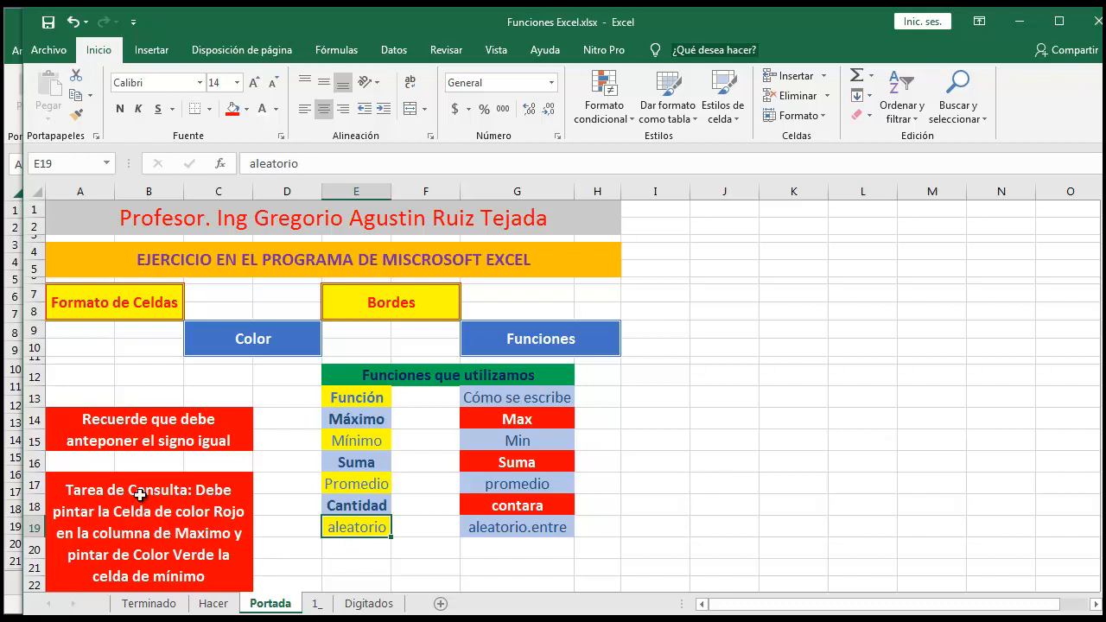
Show the Hacer sheet and recalculate its random numbers twice.
{"action": "left_click", "coordinate": [214, 604]}
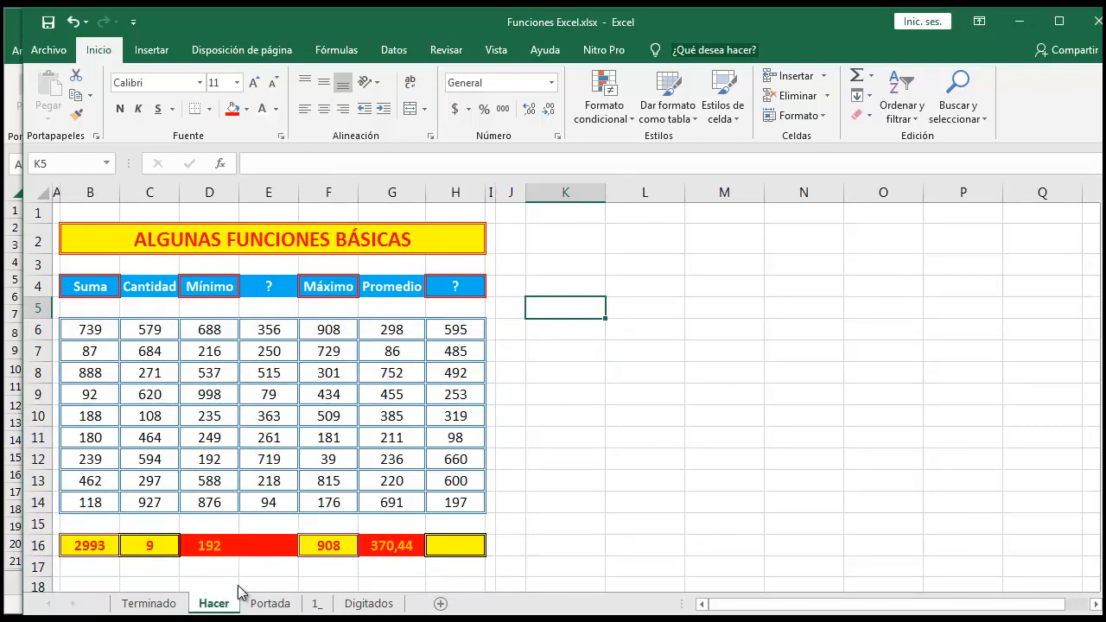
{"action": "left_click", "coordinate": [314, 605]}
{"action": "left_click", "coordinate": [277, 605]}
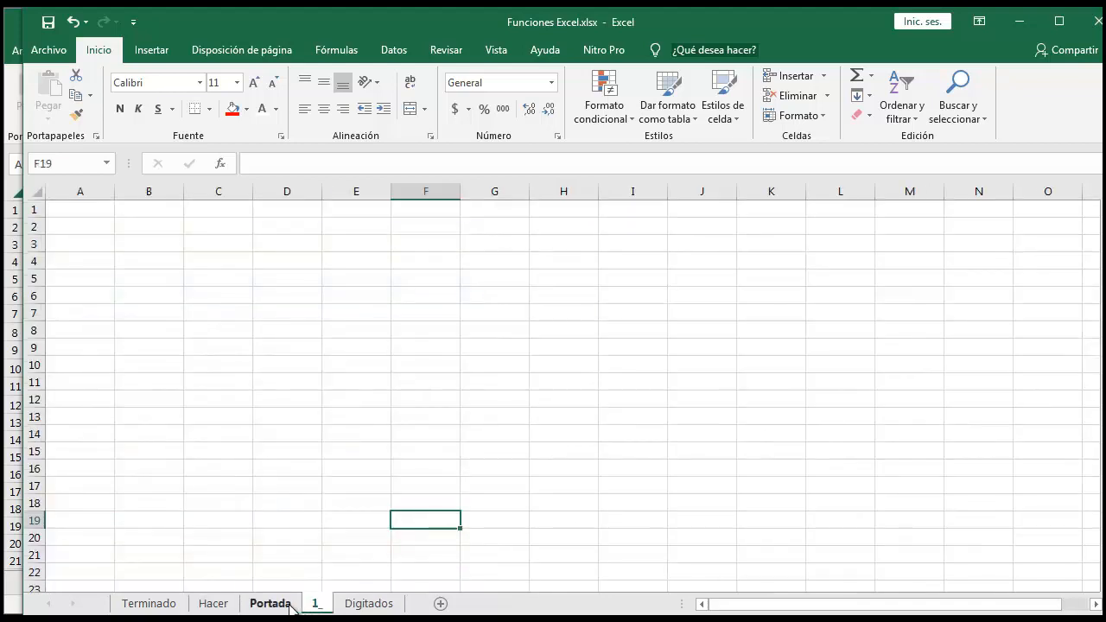
{"action": "left_click", "coordinate": [213, 605]}
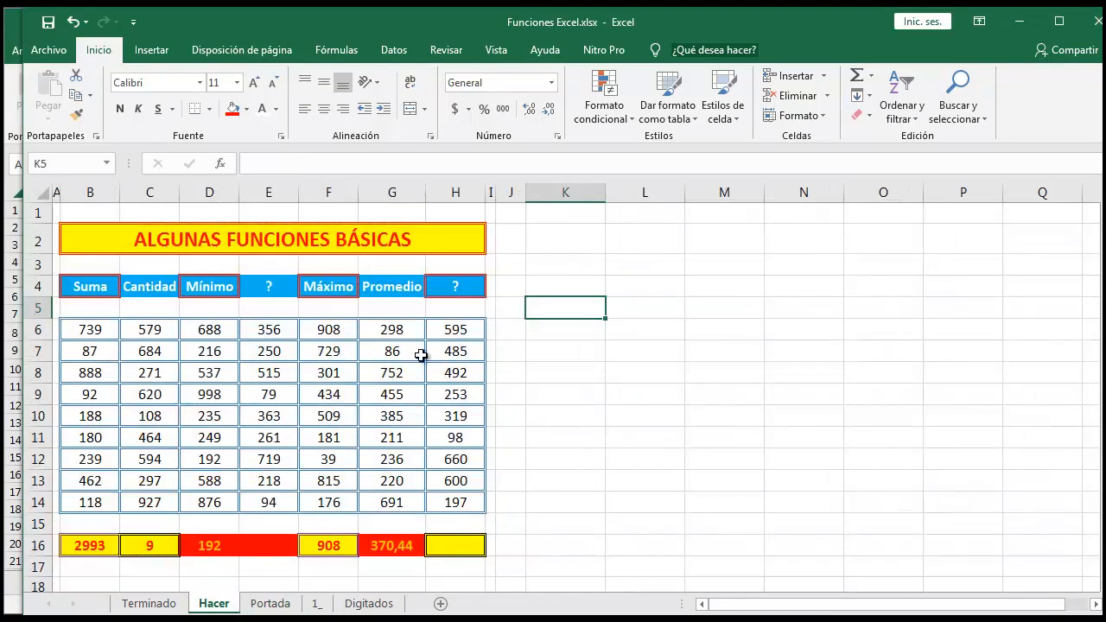
{"action": "left_click", "coordinate": [557, 350]}
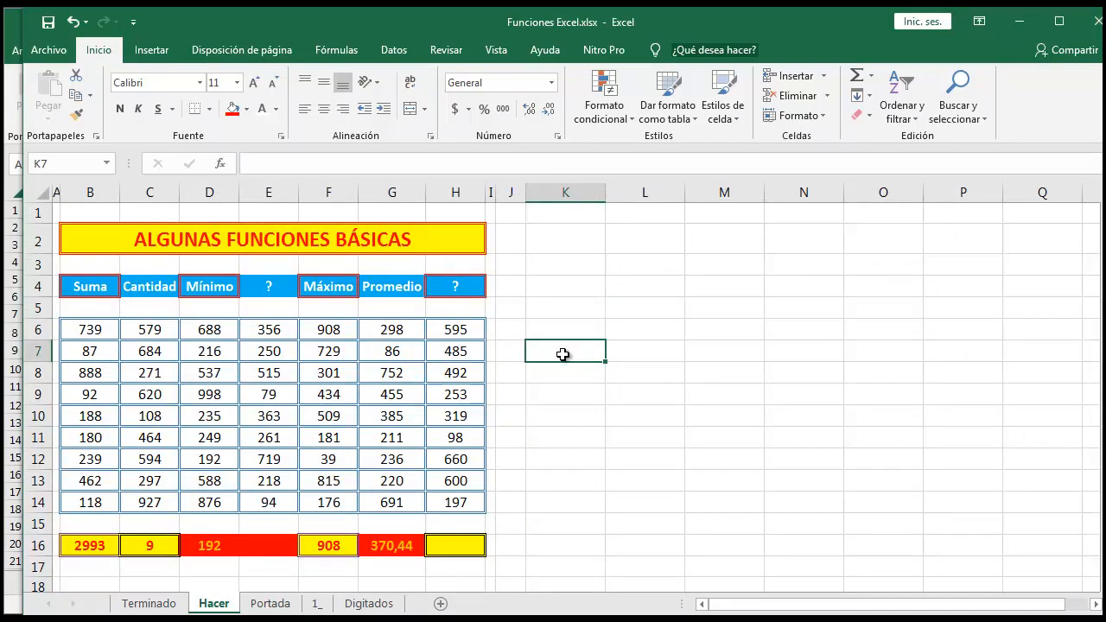
{"action": "key", "text": "F9"}
{"action": "key", "text": "F9"}
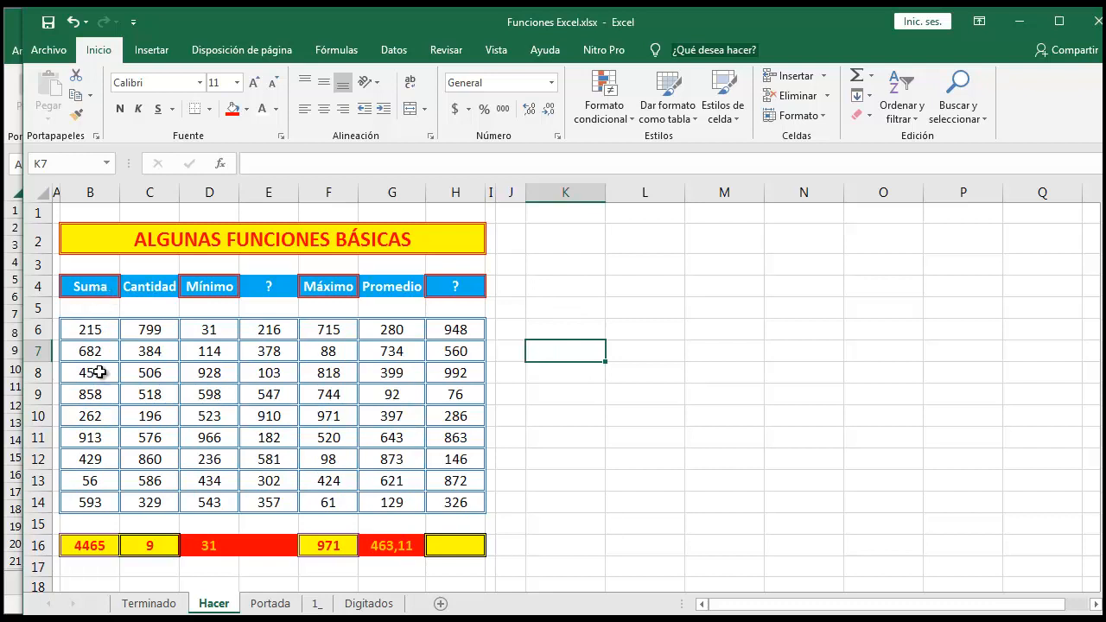
Inspect the formulas of the Cantidad column one by one, from C6 to C14.
{"action": "left_click", "coordinate": [159, 328]}
{"action": "left_click", "coordinate": [159, 350]}
{"action": "left_click", "coordinate": [159, 373]}
{"action": "left_click", "coordinate": [159, 395]}
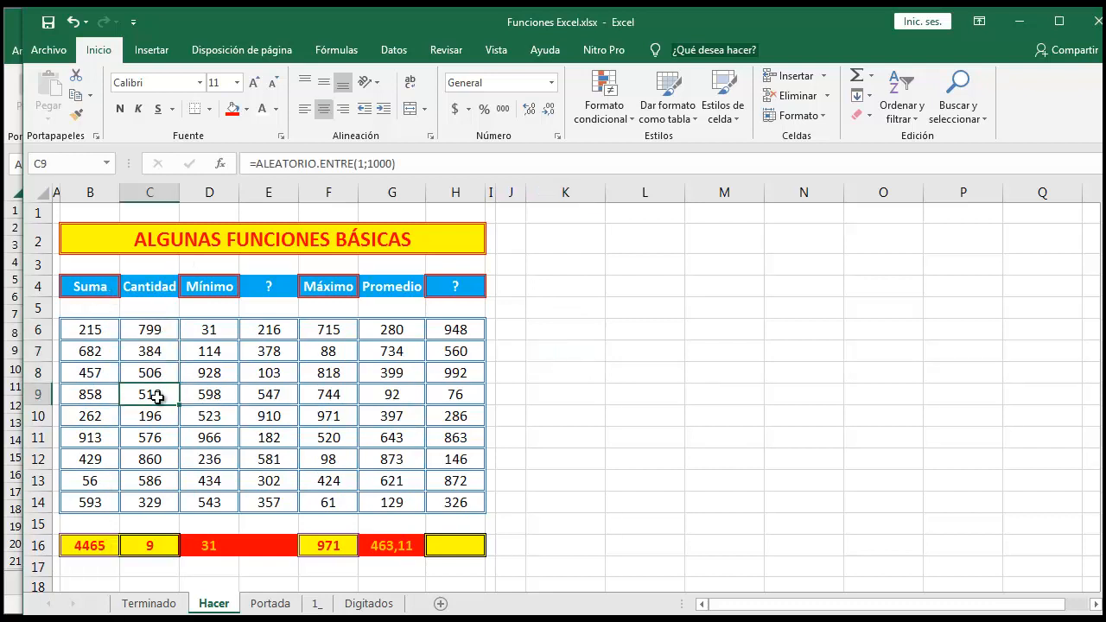
{"action": "left_click", "coordinate": [159, 418]}
{"action": "left_click", "coordinate": [159, 438]}
{"action": "left_click", "coordinate": [155, 459]}
{"action": "left_click", "coordinate": [153, 480]}
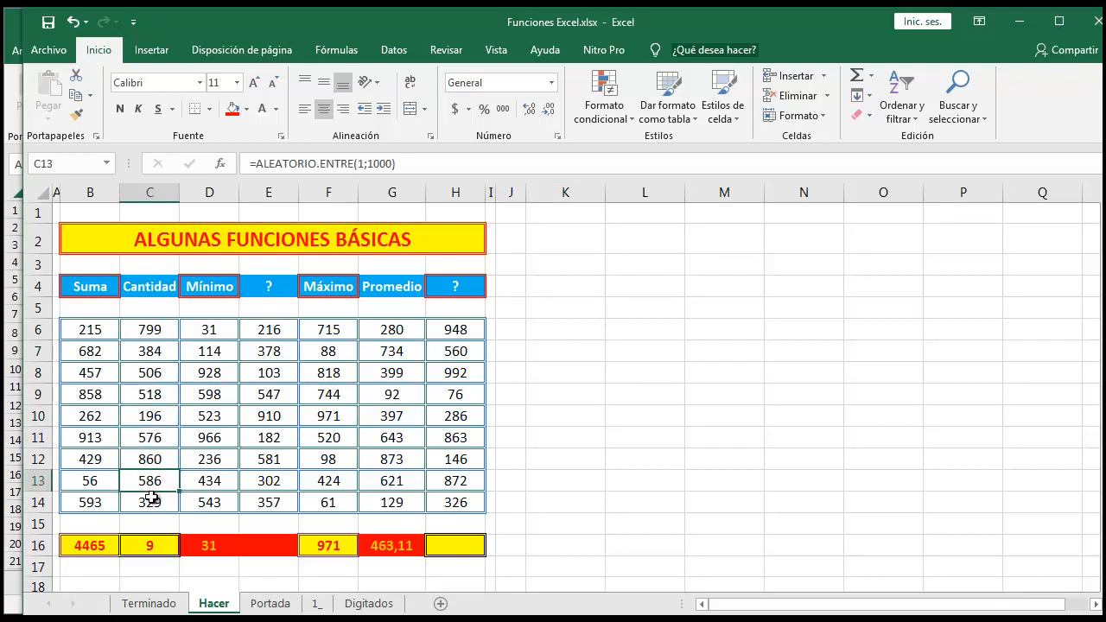
{"action": "left_click", "coordinate": [153, 504]}
Clear cells C9 and C12 in the Cantidad column to test the CONTARA formula in C16.
{"action": "left_click", "coordinate": [152, 395]}
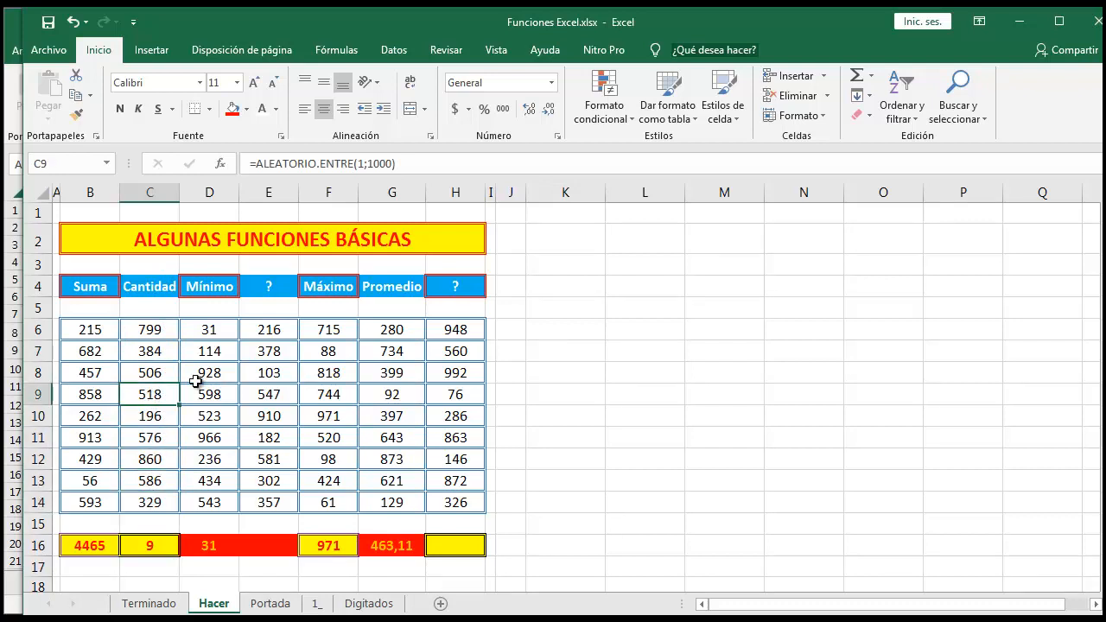
{"action": "key", "text": "Delete"}
{"action": "left_click", "coordinate": [147, 546]}
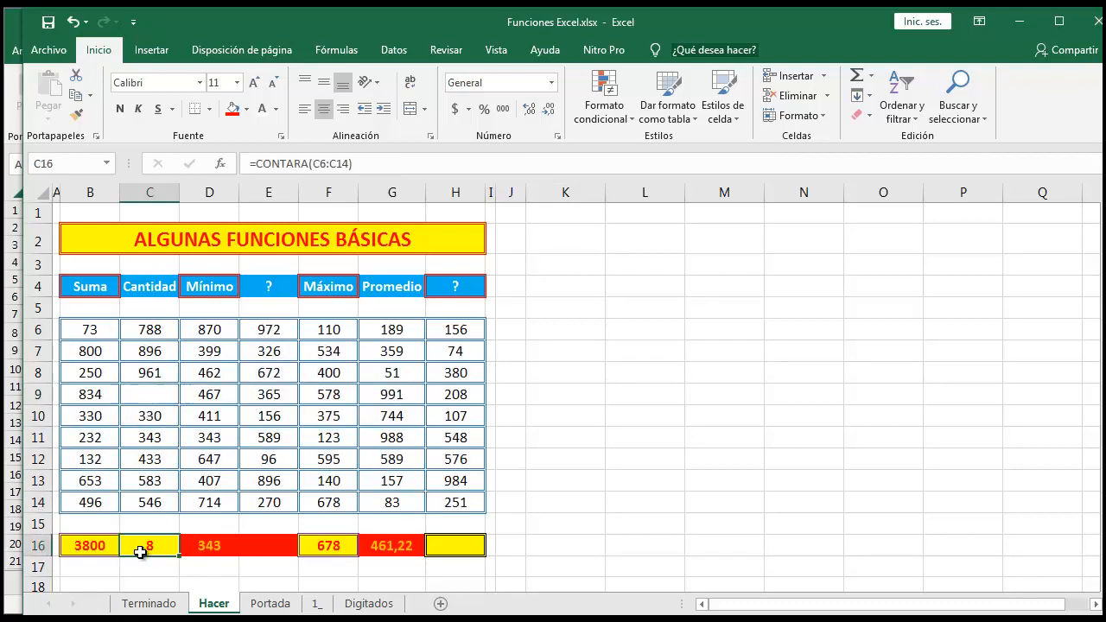
{"action": "left_click", "coordinate": [569, 439]}
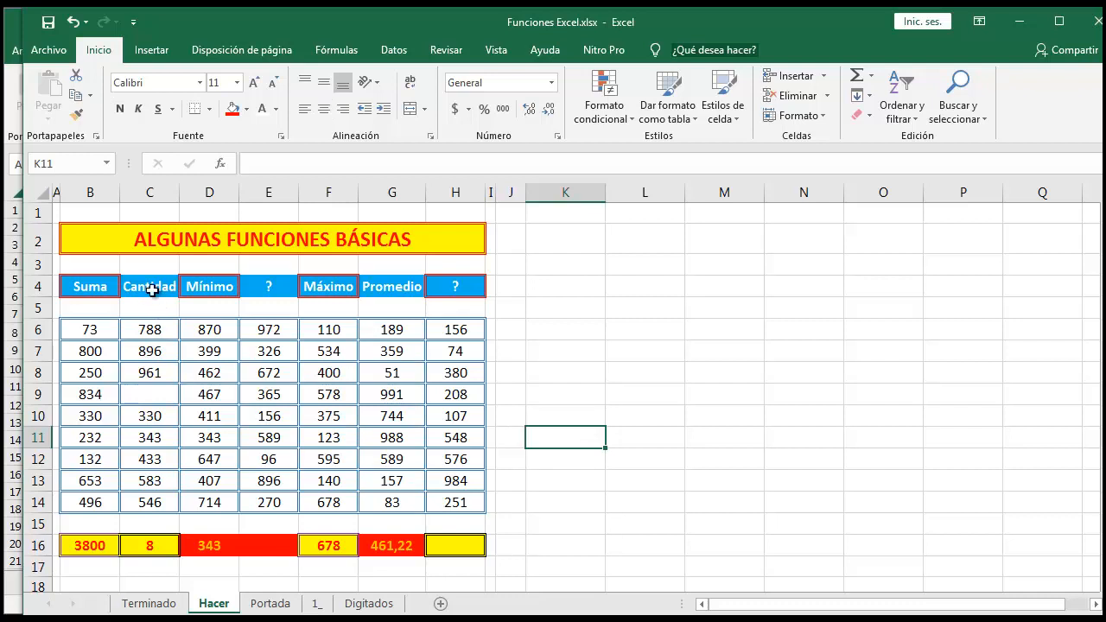
{"action": "left_click", "coordinate": [158, 375]}
{"action": "left_click", "coordinate": [156, 459]}
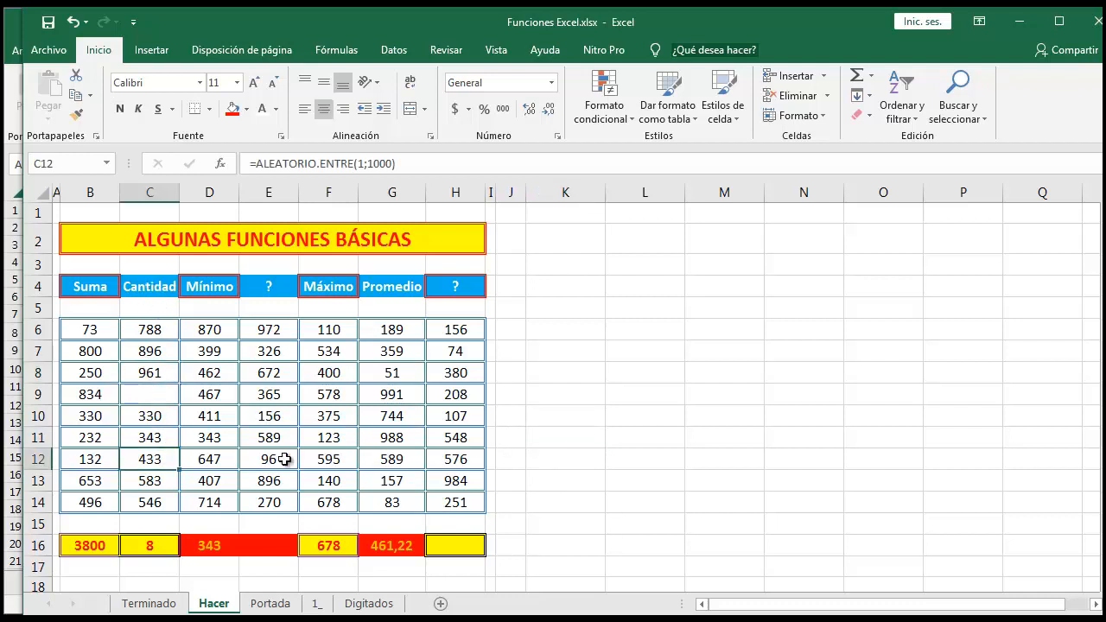
{"action": "key", "text": "Delete"}
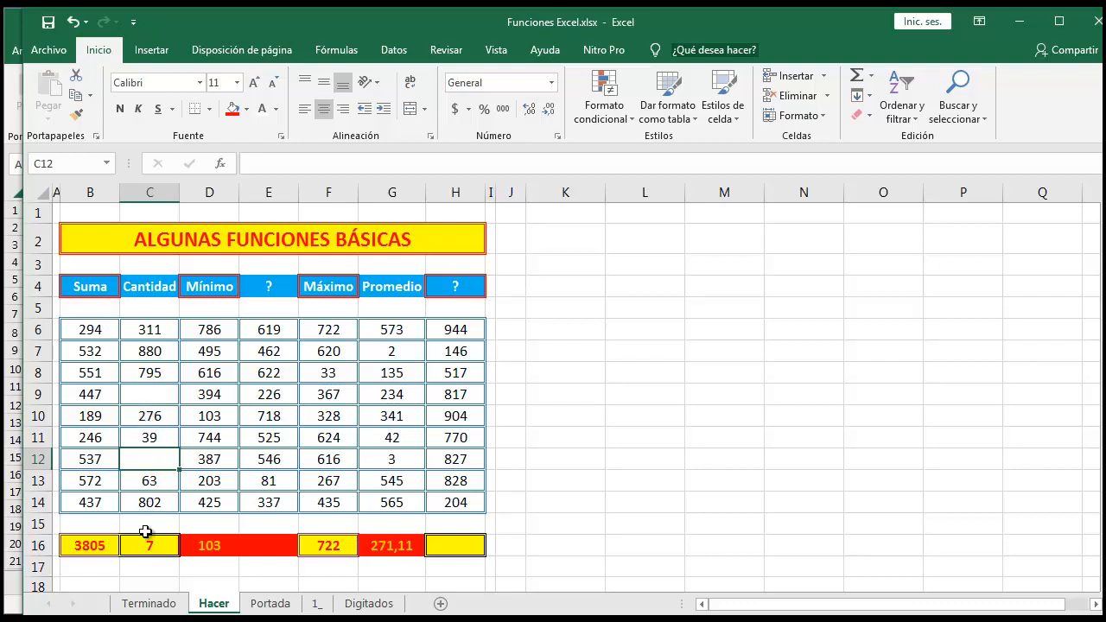
Copy the random-number formula from C8 down through C12 to refill the empty Cantidad cells.
{"action": "left_click", "coordinate": [161, 367]}
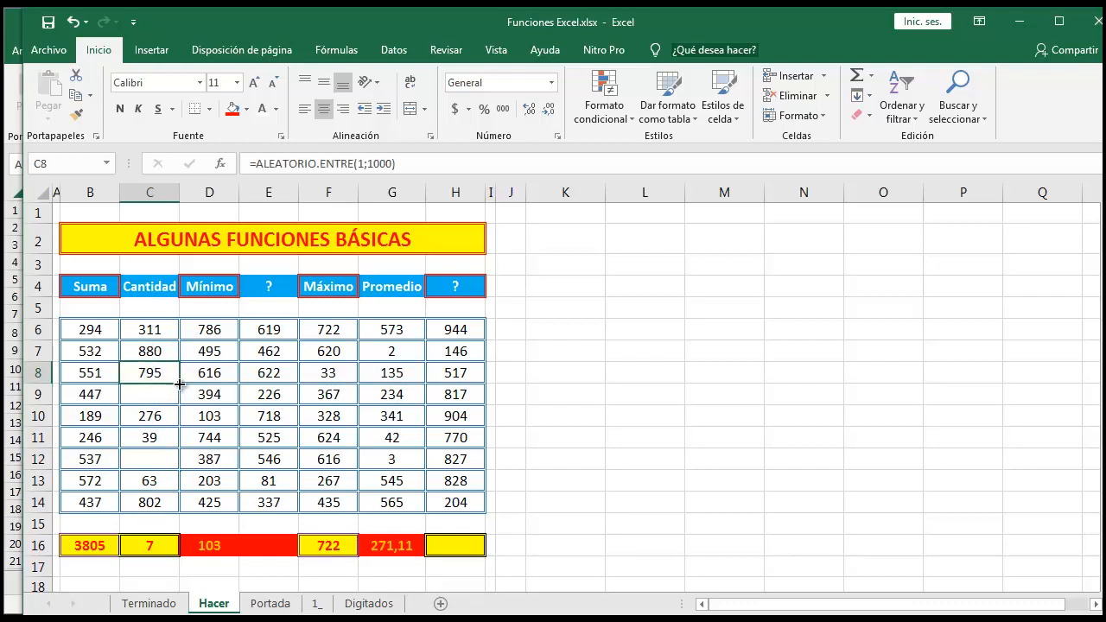
{"action": "left_click_drag", "start_coordinate": [181, 386], "coordinate": [153, 473]}
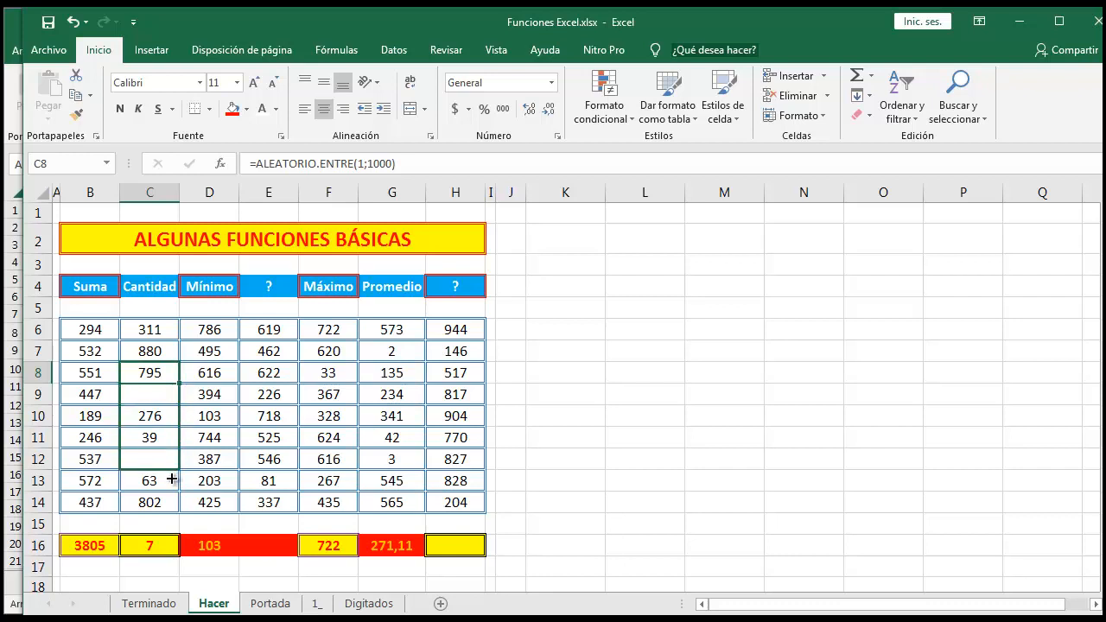
{"action": "left_click", "coordinate": [149, 419]}
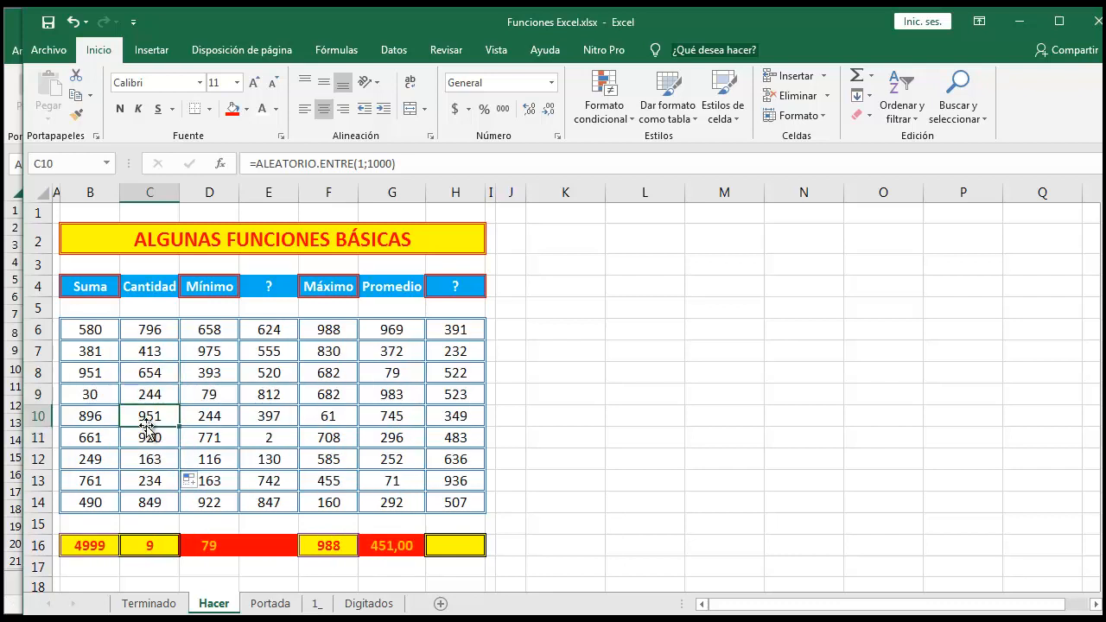
Examine the Mínimo column and the two columns headed with a question mark, and recalculate the sheet's random numbers.
{"action": "left_click", "coordinate": [211, 329]}
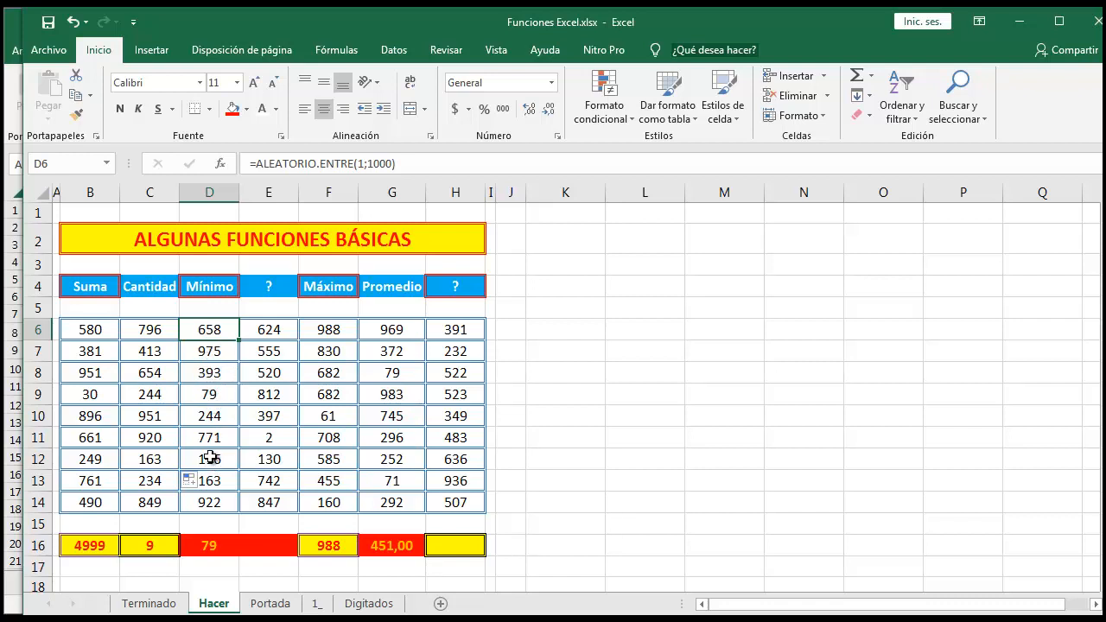
{"action": "left_click", "coordinate": [210, 395]}
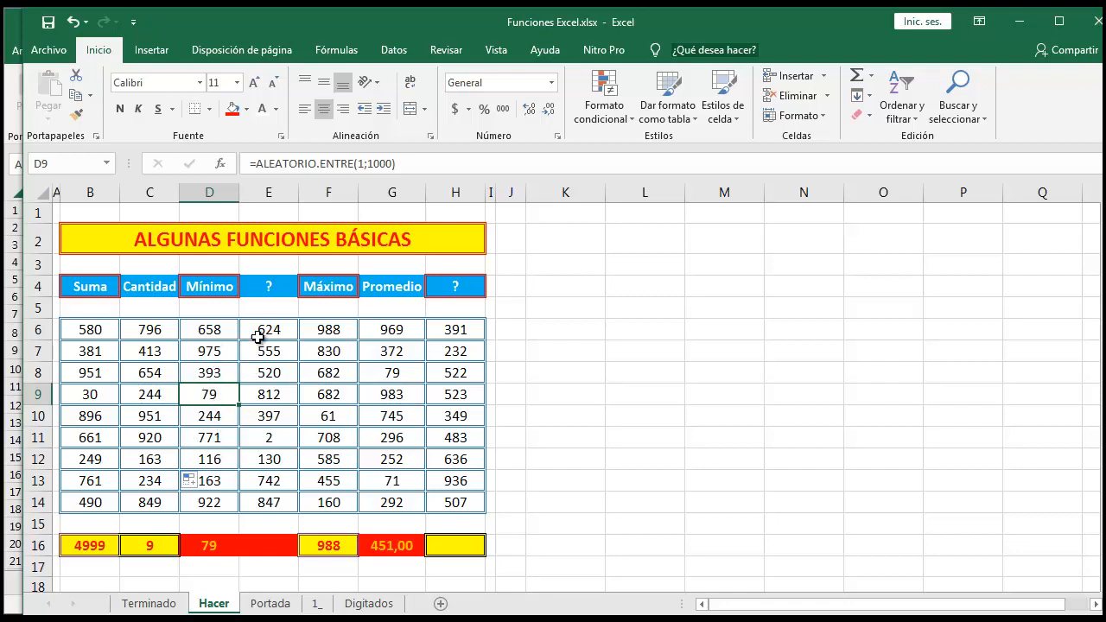
{"action": "left_click", "coordinate": [268, 290]}
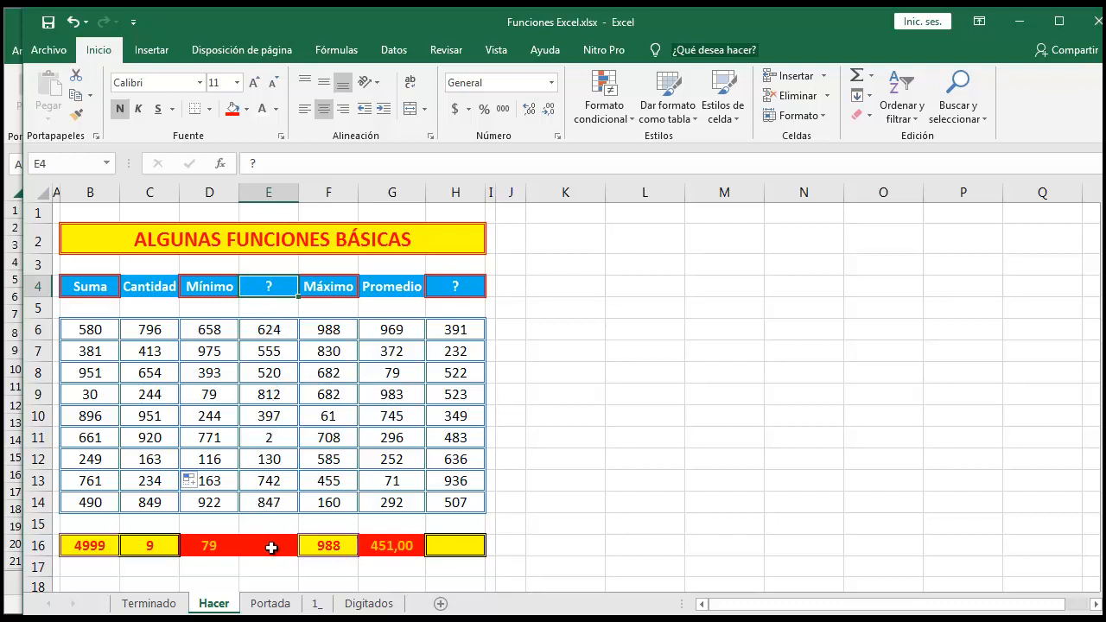
{"action": "left_click", "coordinate": [433, 287]}
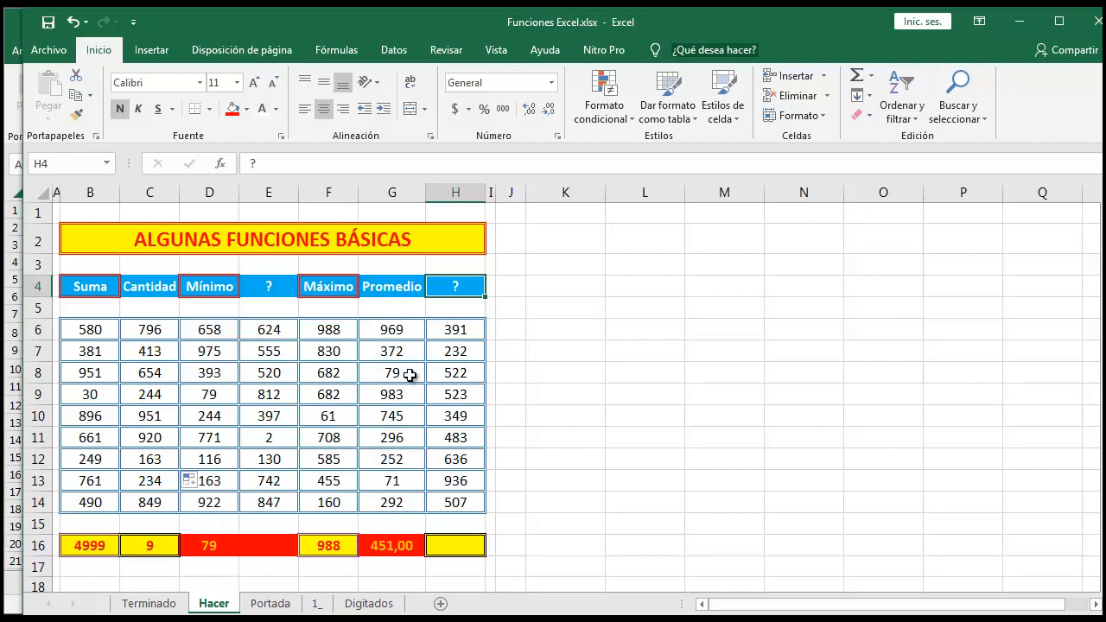
{"action": "left_click", "coordinate": [527, 328]}
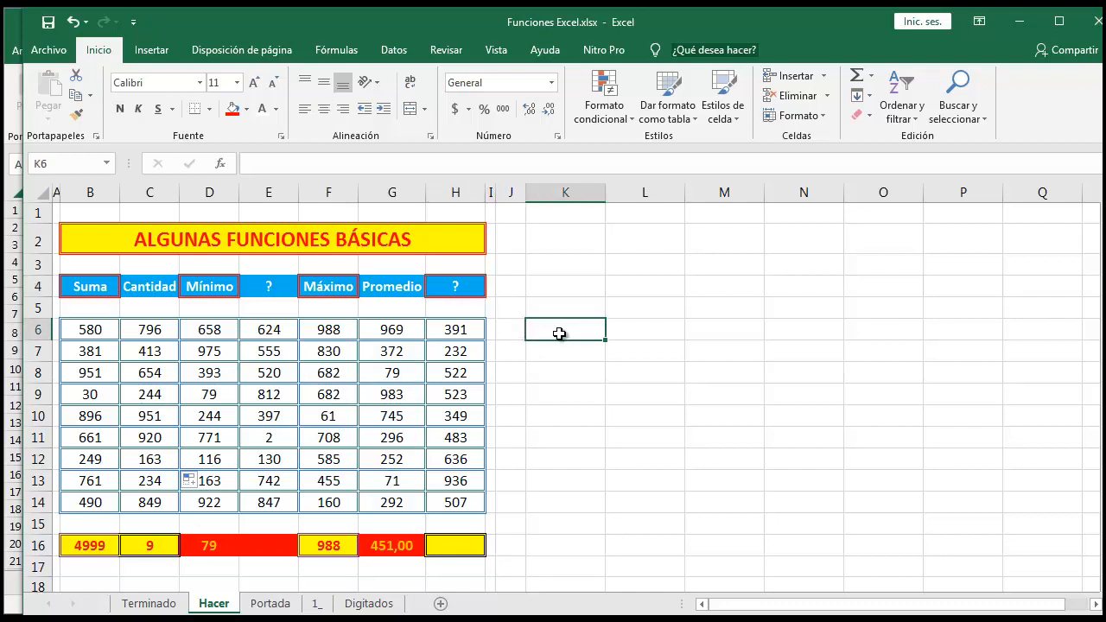
{"action": "key", "text": "F9"}
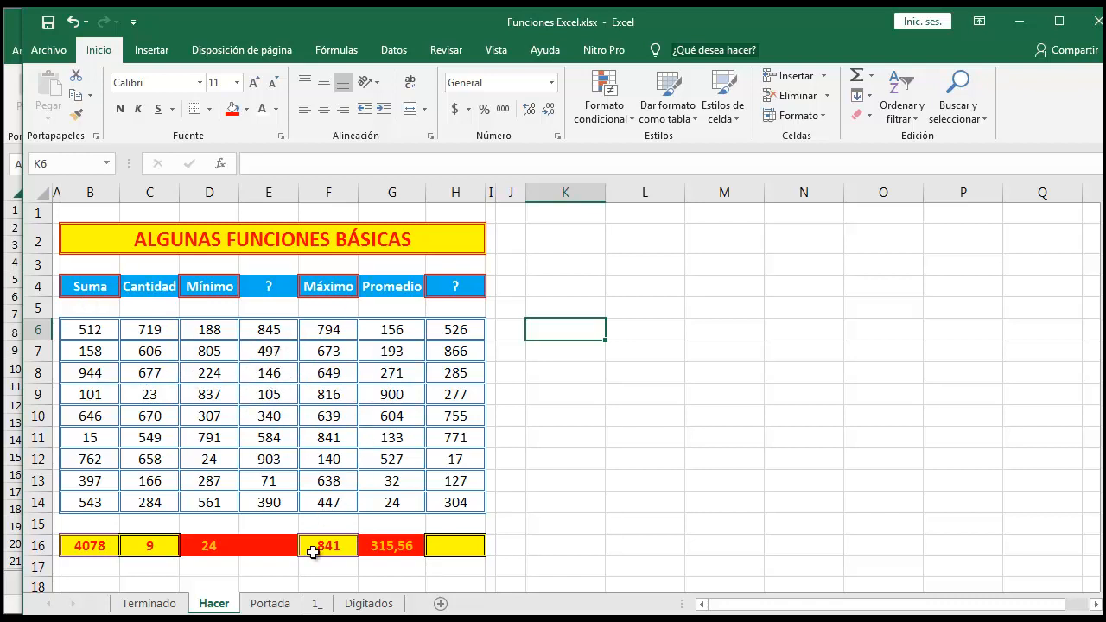
Look at the blank 1_ sheet and read the Tarea de Consulta note on the Portada sheet.
{"action": "left_click", "coordinate": [317, 604]}
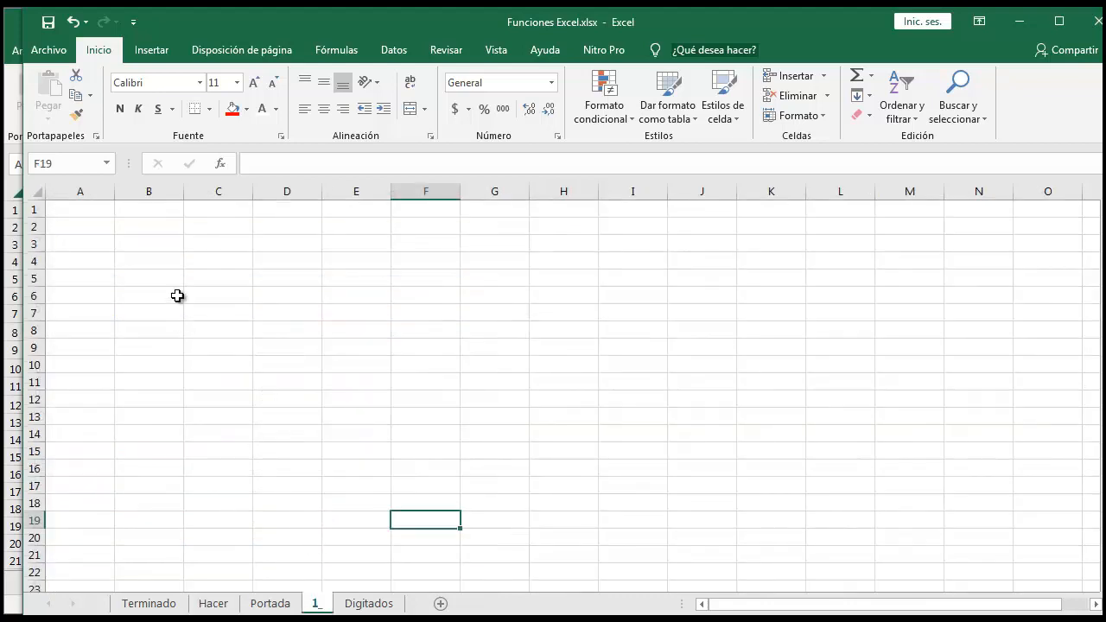
{"action": "left_click", "coordinate": [214, 604]}
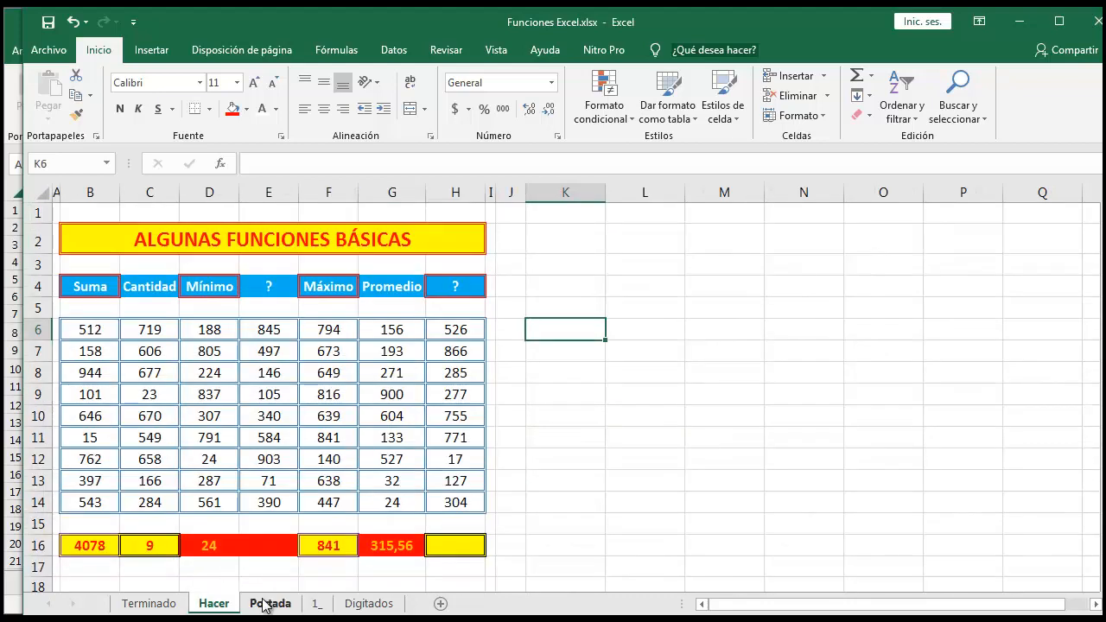
{"action": "left_click", "coordinate": [268, 603]}
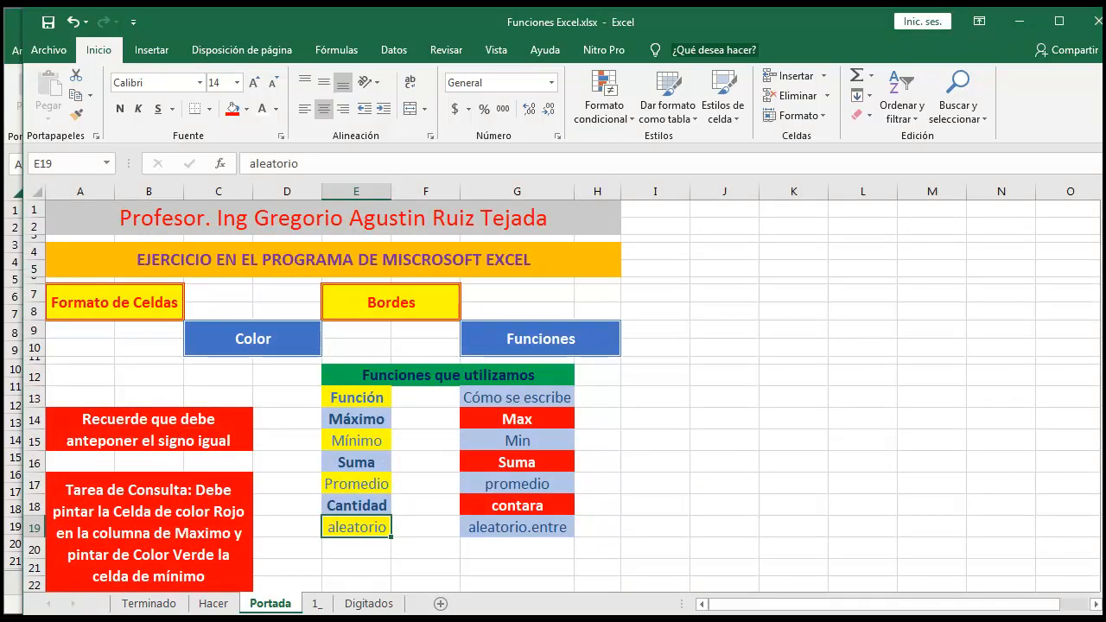
{"action": "left_click", "coordinate": [126, 493]}
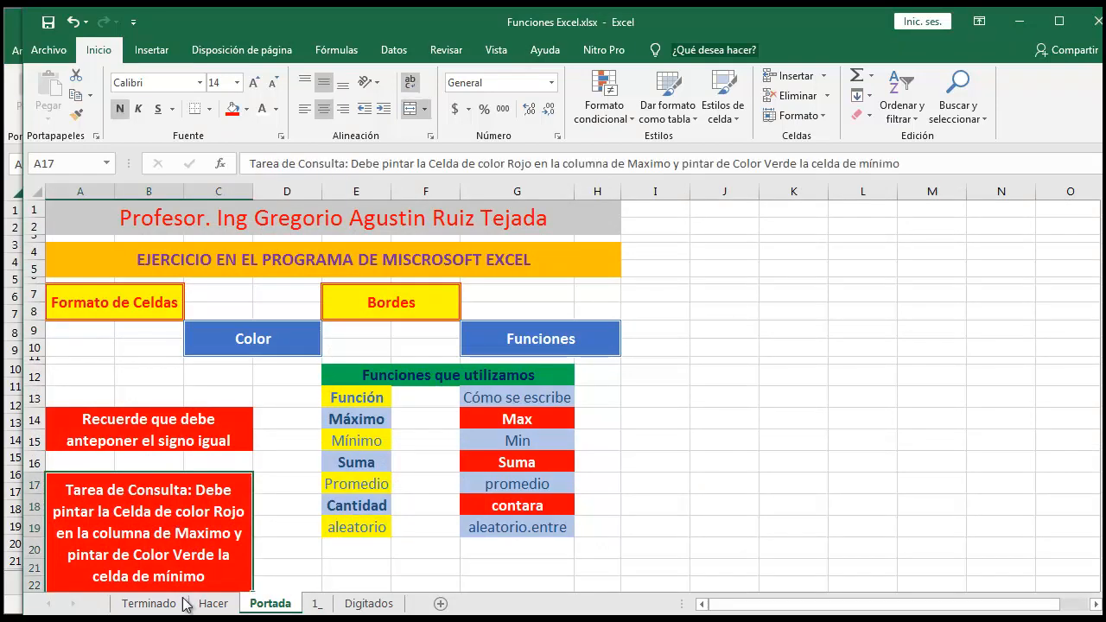
On the Hacer sheet, inspect the minimum formula in D16 and cell F11 of the Máximo column.
{"action": "left_click", "coordinate": [213, 603]}
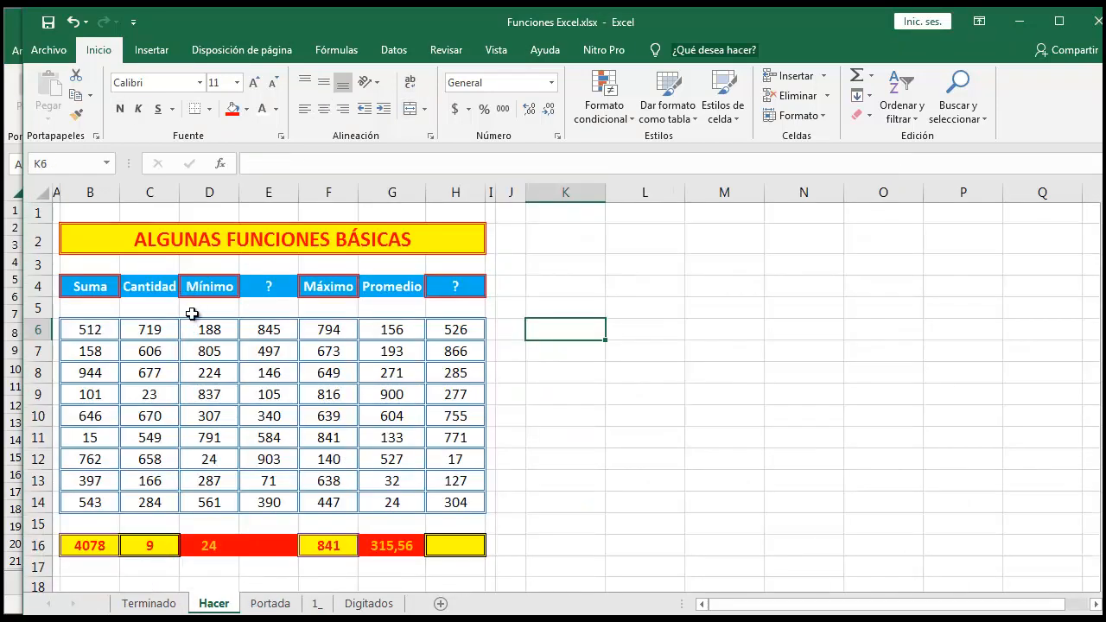
{"action": "left_click", "coordinate": [212, 543]}
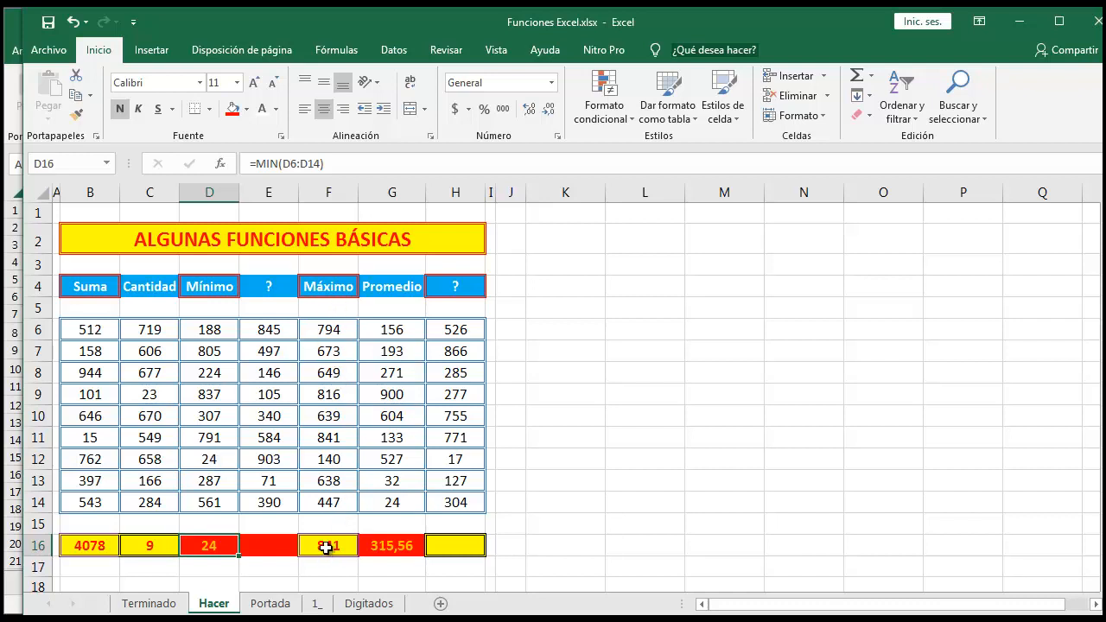
{"action": "left_click", "coordinate": [328, 439]}
Recalculate the Terminado sheet twice to check the minimum and maximum cell highlighting, and return to the Portada sheet.
{"action": "left_click", "coordinate": [178, 604]}
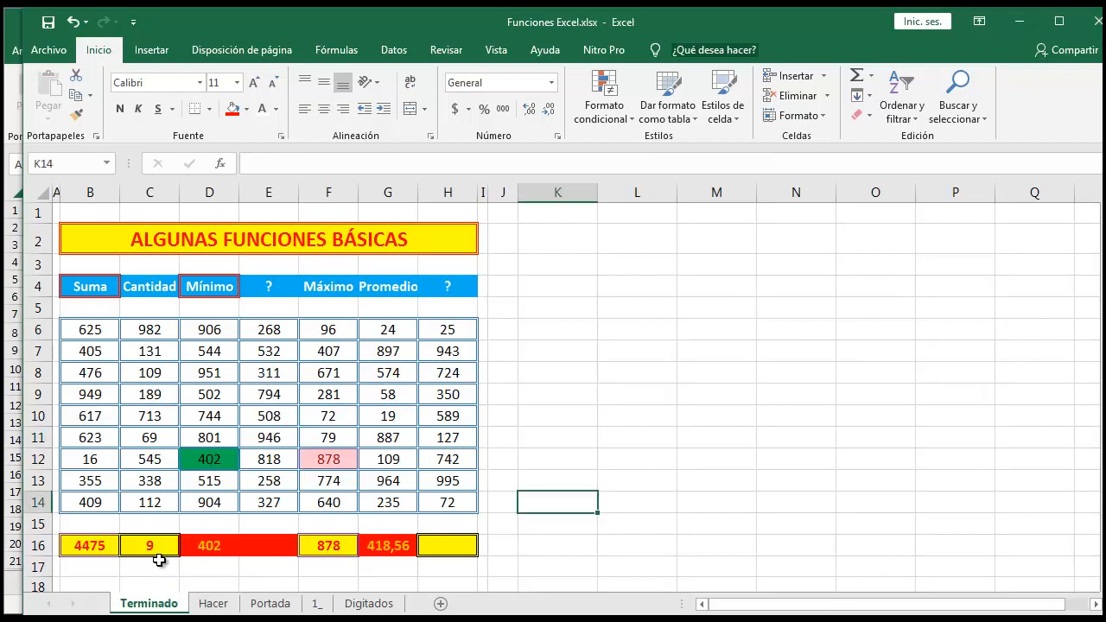
{"action": "left_click", "coordinate": [575, 372]}
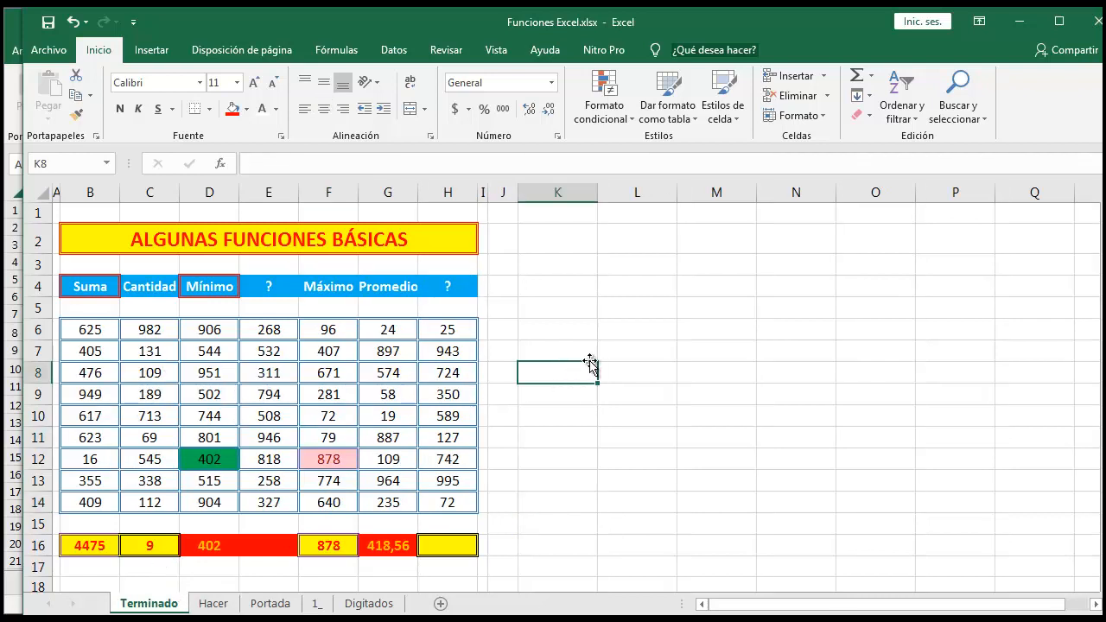
{"action": "key", "text": "F9"}
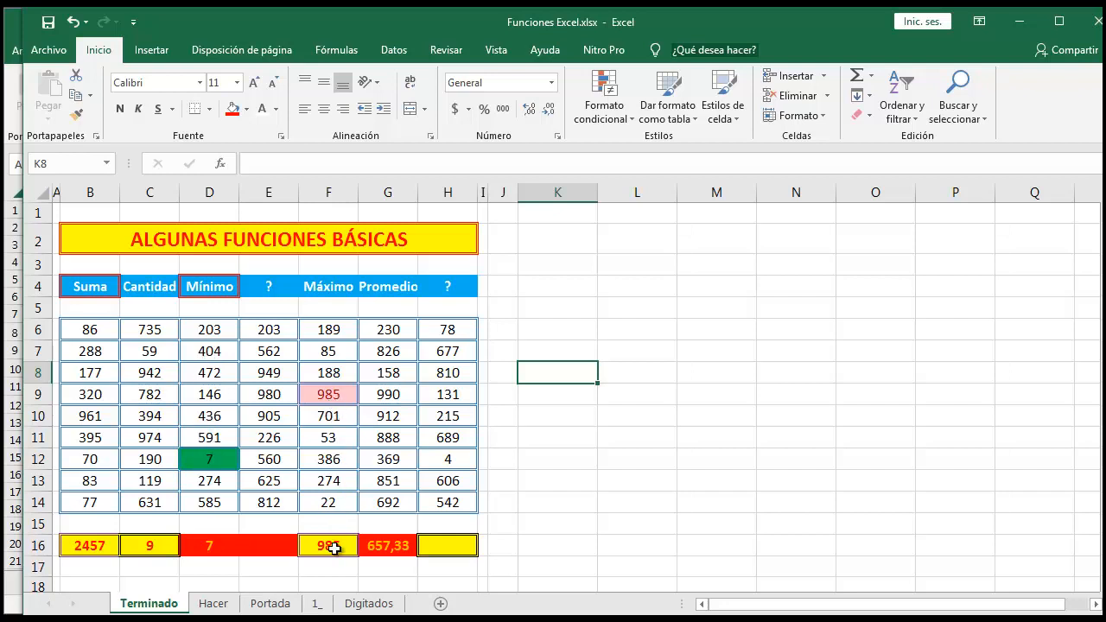
{"action": "left_click", "coordinate": [535, 418]}
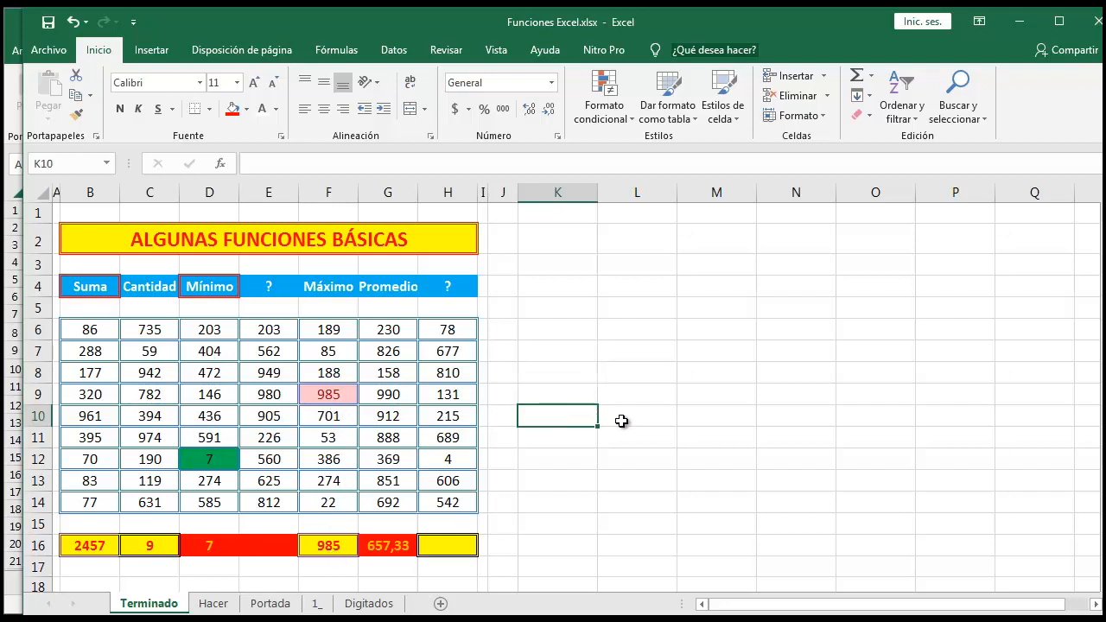
{"action": "key", "text": "F9"}
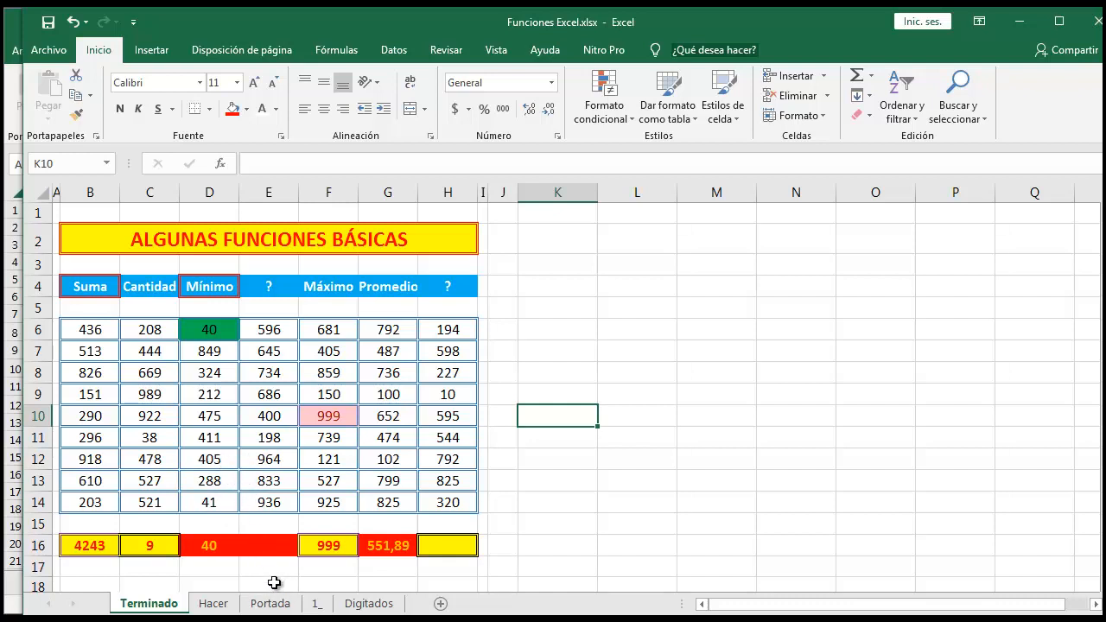
{"action": "left_click", "coordinate": [215, 603]}
{"action": "left_click", "coordinate": [268, 603]}
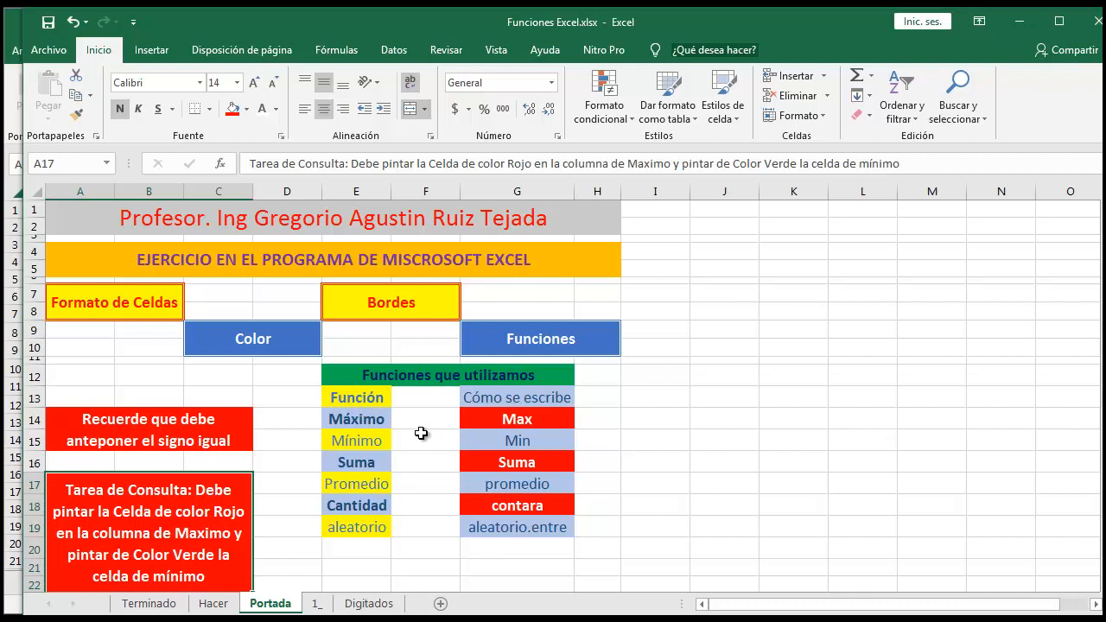
On the Portada sheet, review each listed function from Máximo to aleatorio alongside how it is written.
{"action": "left_click", "coordinate": [475, 416]}
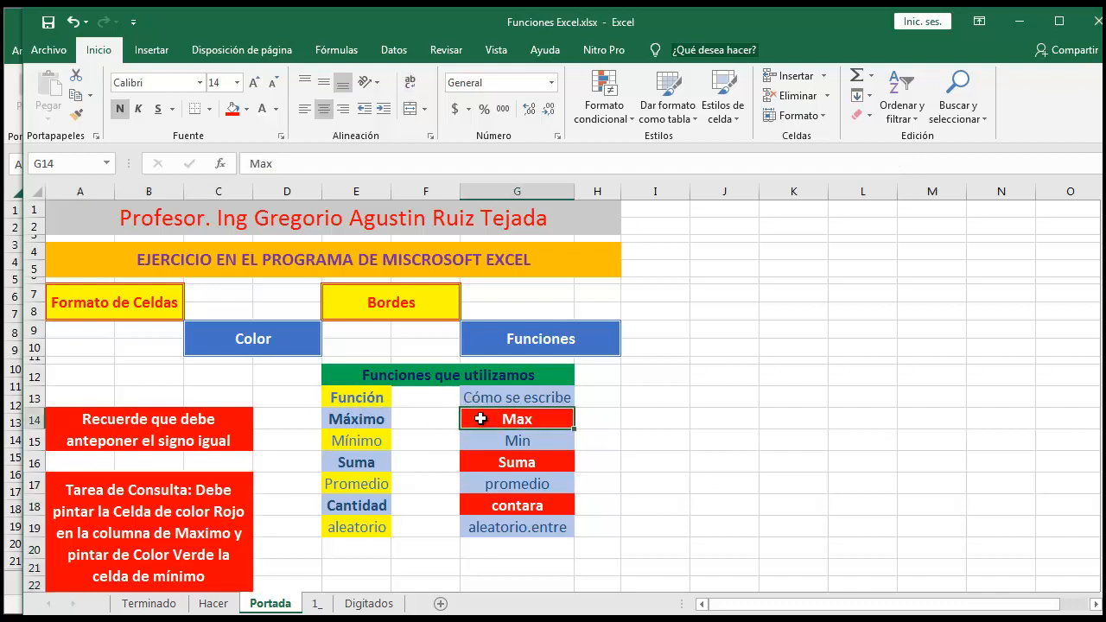
{"action": "left_click", "coordinate": [357, 418]}
{"action": "left_click", "coordinate": [486, 417]}
{"action": "left_click", "coordinate": [383, 445]}
{"action": "left_click", "coordinate": [477, 443]}
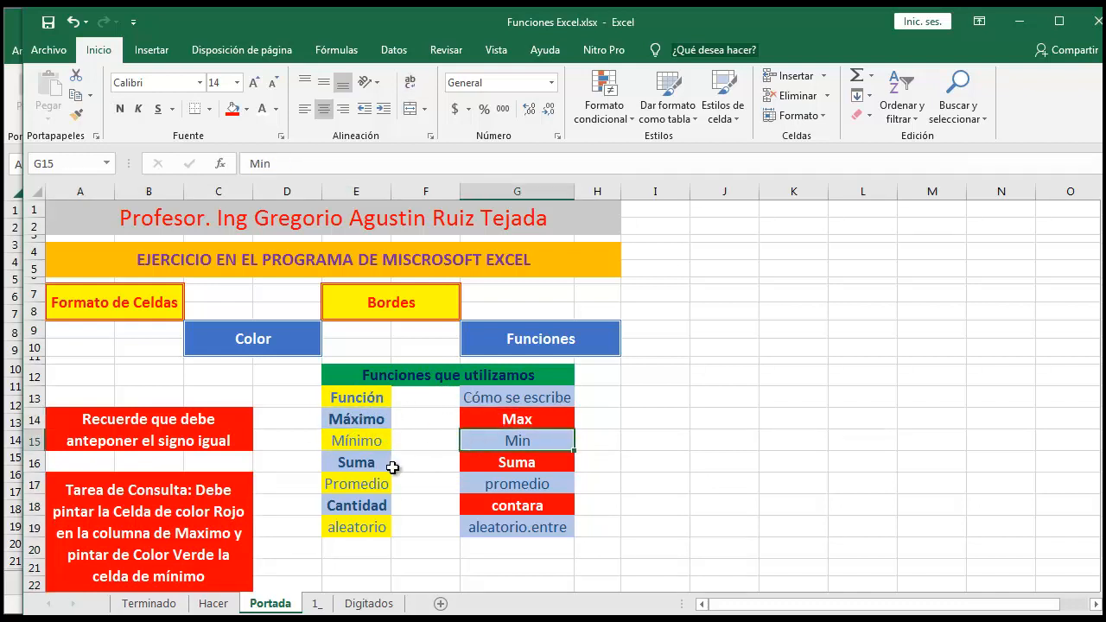
{"action": "left_click", "coordinate": [389, 466]}
{"action": "left_click", "coordinate": [464, 461]}
{"action": "left_click", "coordinate": [350, 491]}
{"action": "left_click", "coordinate": [488, 491]}
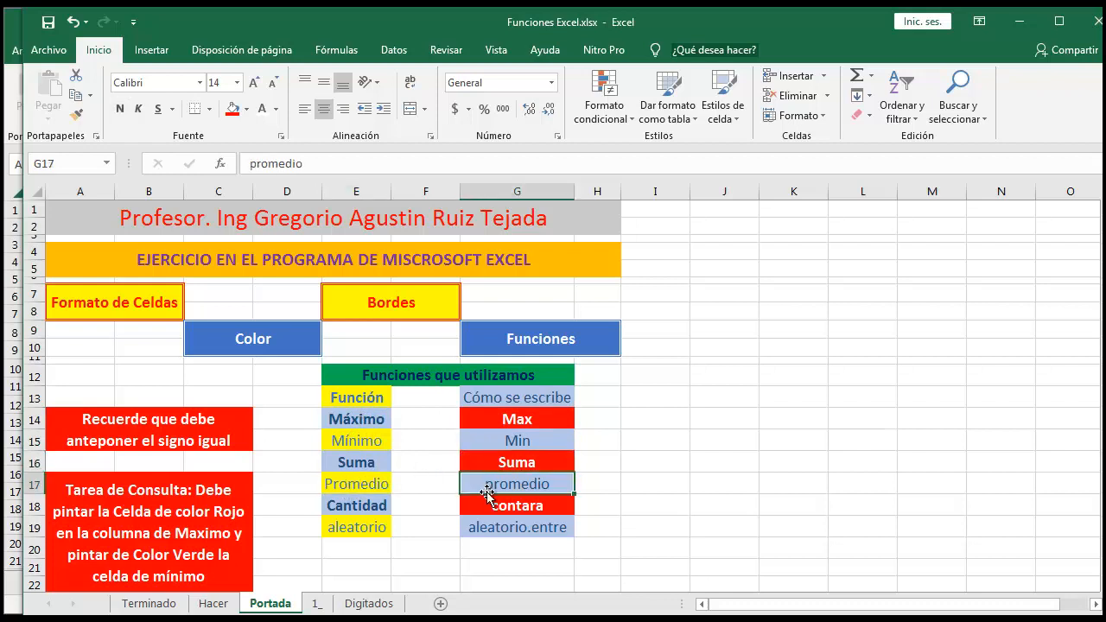
{"action": "left_click", "coordinate": [372, 512]}
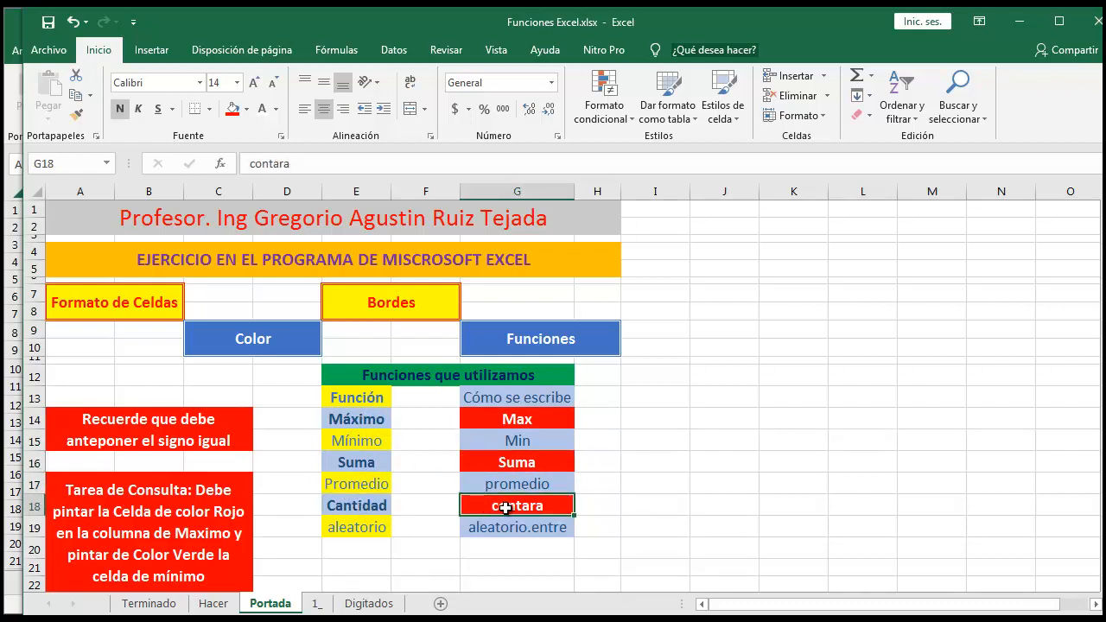
{"action": "left_click", "coordinate": [360, 525]}
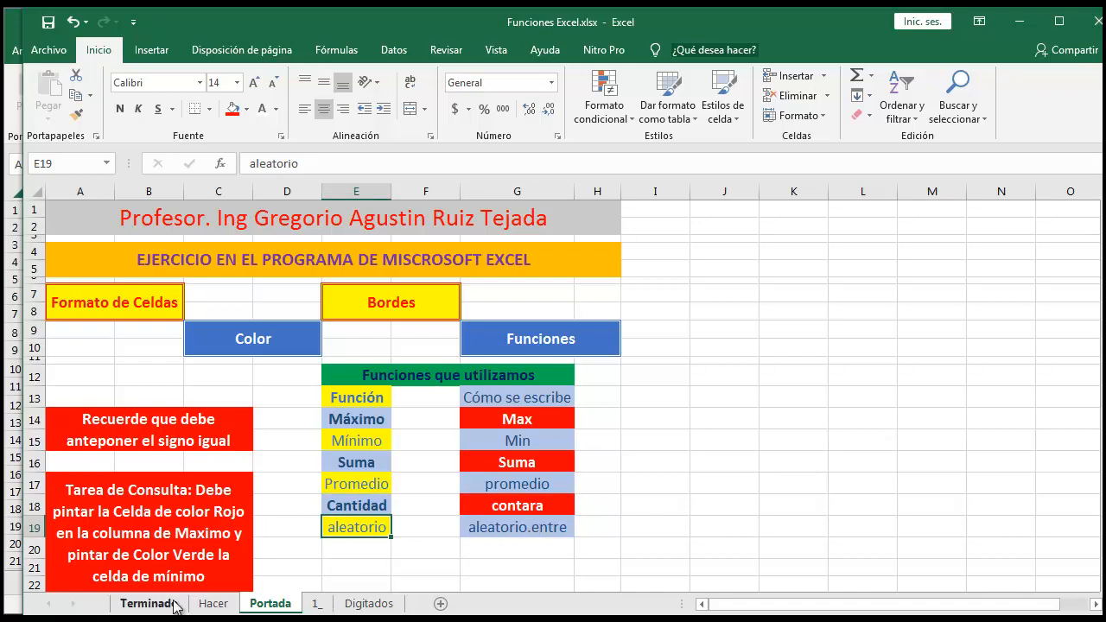
Copy the title text ALGUNAS FUNCIONES BÁSICAS from the Hacer sheet into cell B2 of the 1_ sheet.
{"action": "left_click", "coordinate": [208, 604]}
{"action": "left_click", "coordinate": [91, 244]}
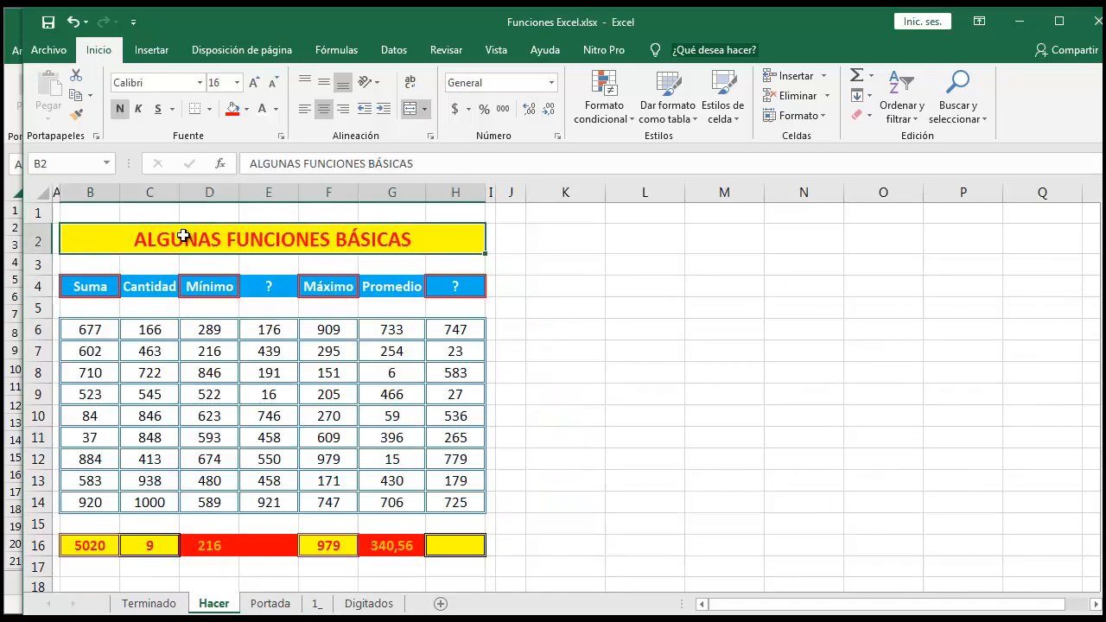
{"action": "left_click", "coordinate": [485, 167]}
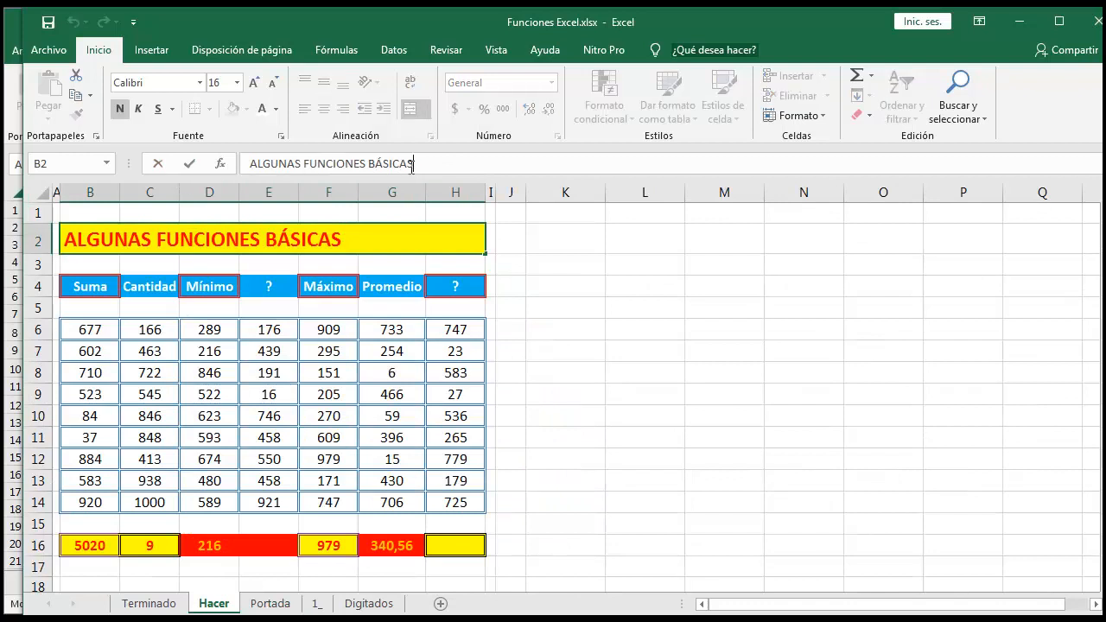
{"action": "left_click_drag", "start_coordinate": [422, 165], "coordinate": [186, 164]}
{"action": "key", "text": "ctrl+c"}
{"action": "left_click", "coordinate": [188, 165]}
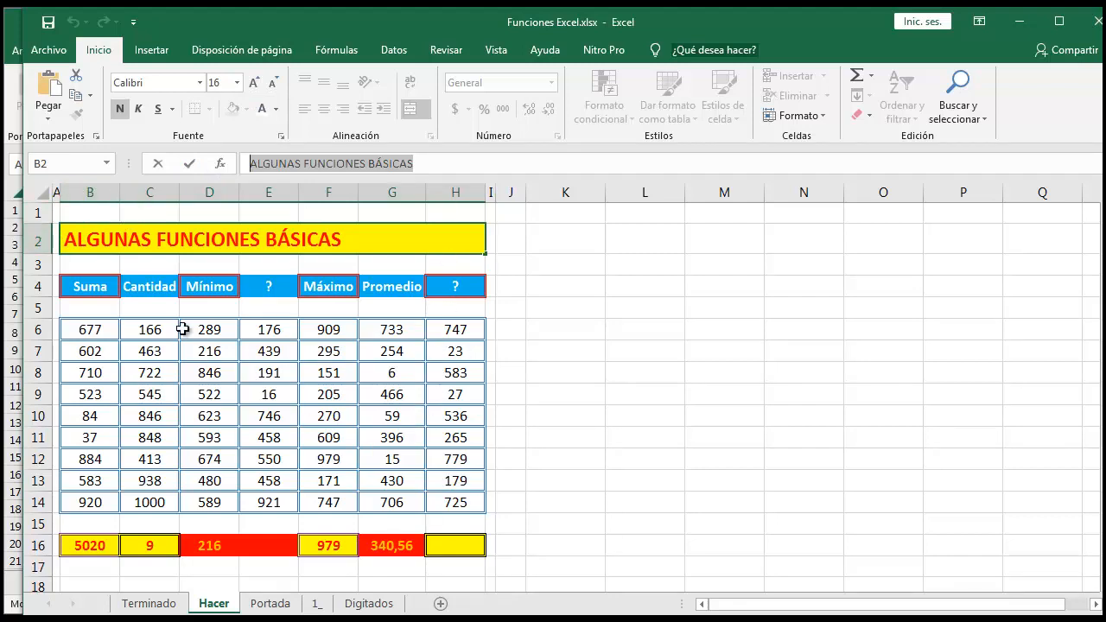
{"action": "left_click", "coordinate": [316, 603]}
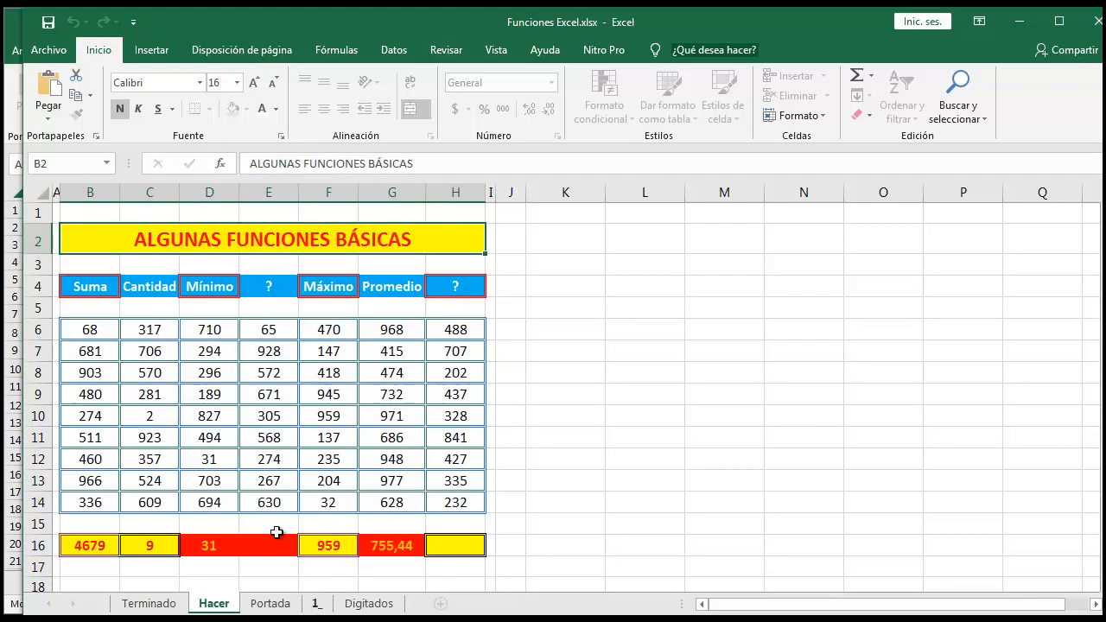
{"action": "left_click", "coordinate": [100, 223]}
{"action": "left_click", "coordinate": [170, 230]}
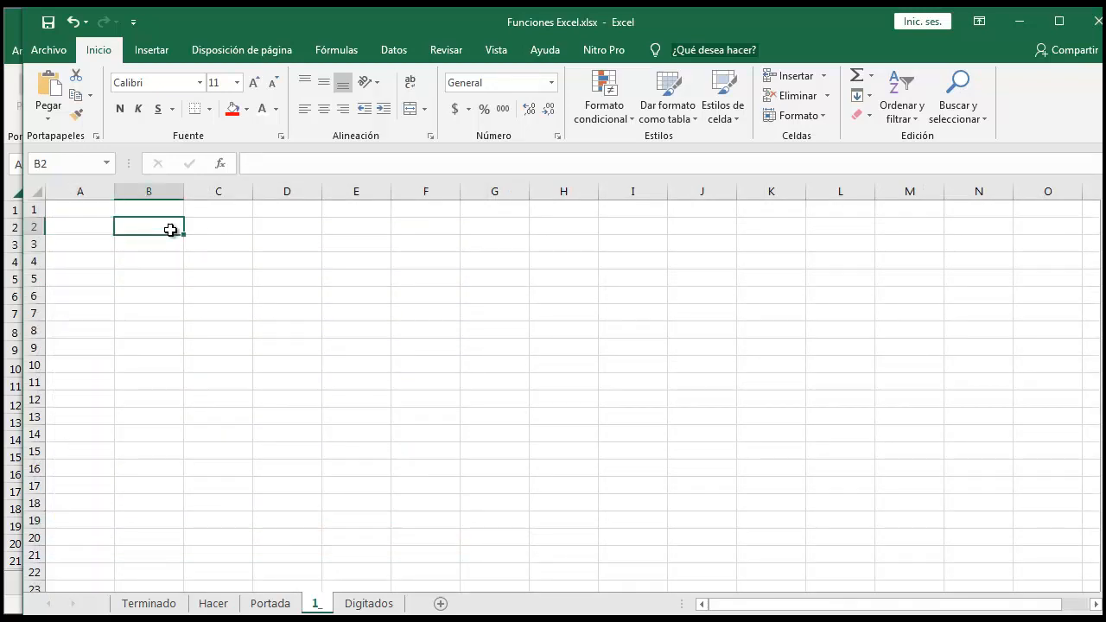
{"action": "left_click", "coordinate": [256, 157]}
{"action": "key", "text": "ctrl+v"}
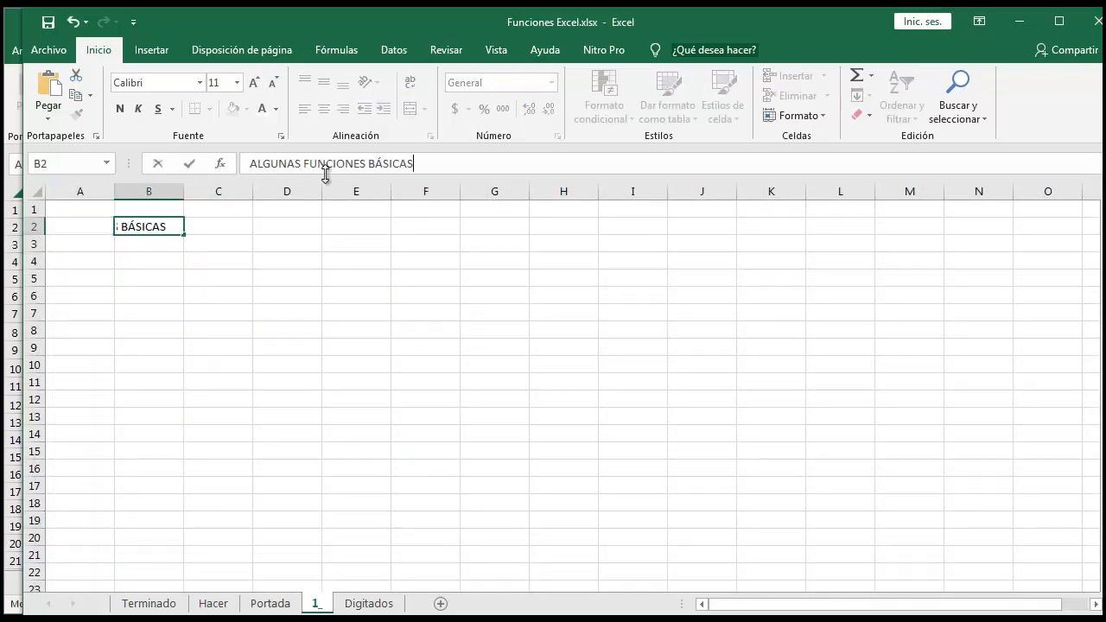
{"action": "left_click", "coordinate": [286, 278]}
Following the Hacer sheet's layout, merge and center the title across B2:H2 on the 1_ sheet and enlarge its font to 20.
{"action": "left_click", "coordinate": [214, 603]}
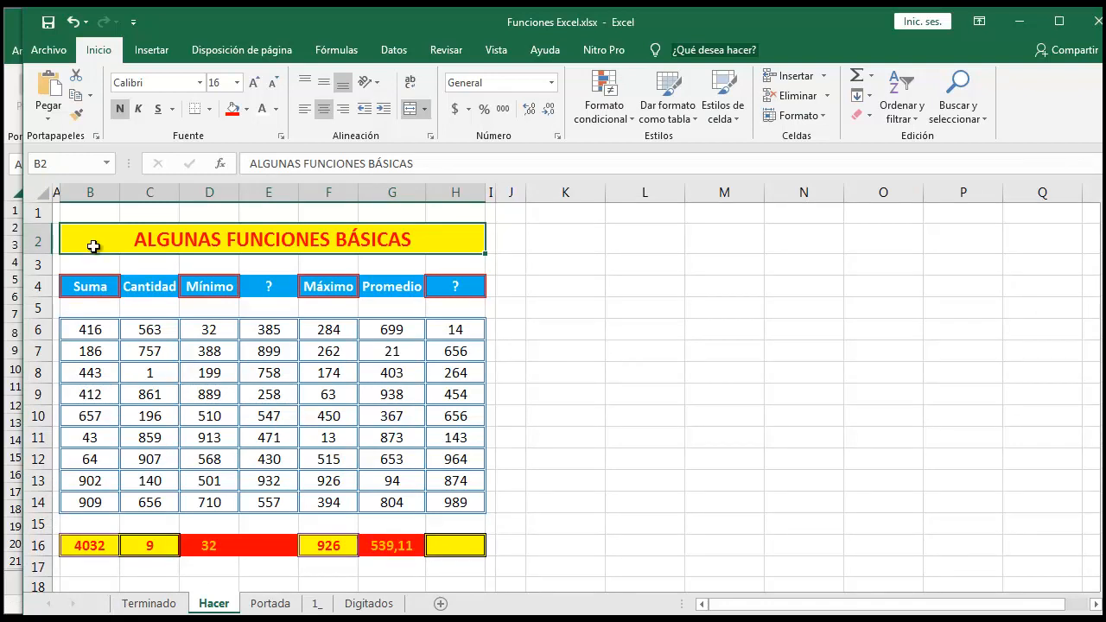
{"action": "left_click", "coordinate": [315, 603]}
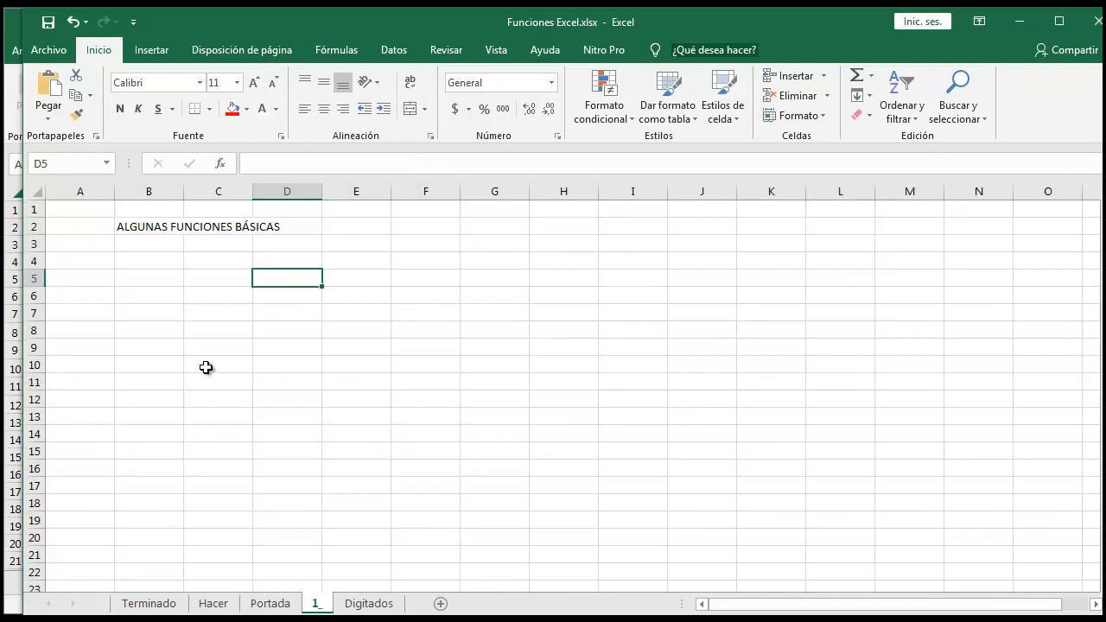
{"action": "left_click_drag", "start_coordinate": [129, 230], "coordinate": [538, 227]}
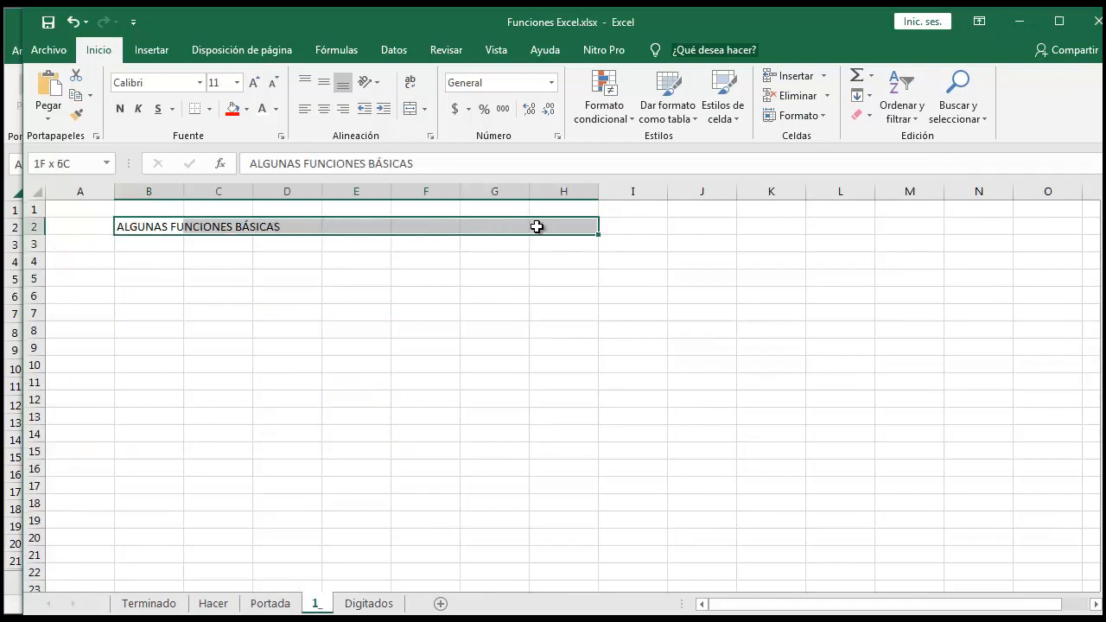
{"action": "left_click", "coordinate": [410, 108]}
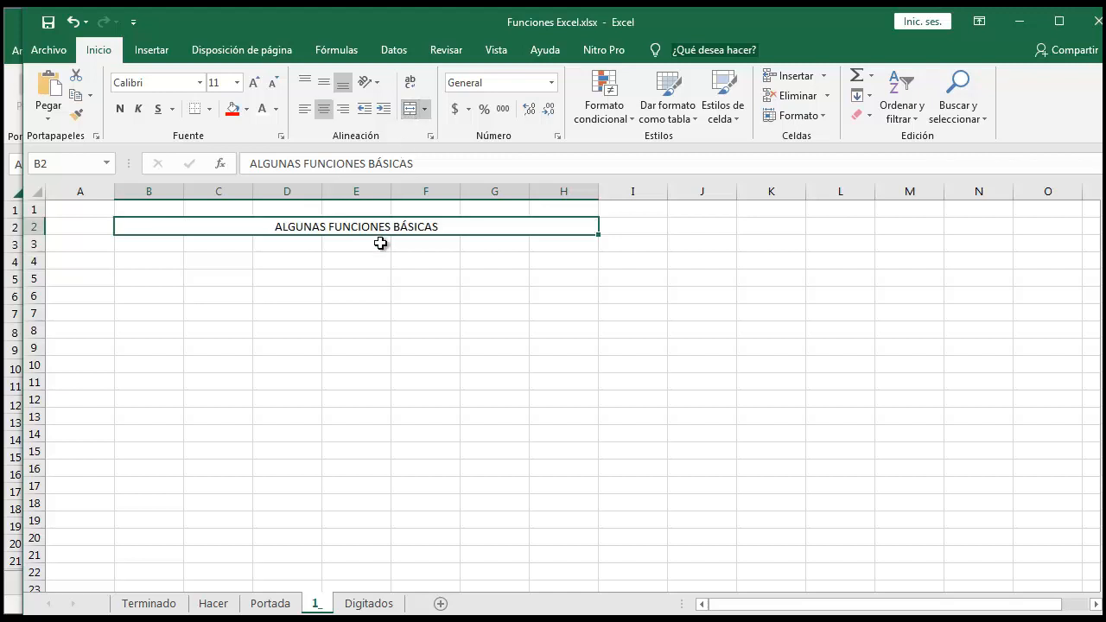
{"action": "left_click", "coordinate": [253, 83]}
{"action": "left_click", "coordinate": [254, 83]}
{"action": "left_click", "coordinate": [254, 83]}
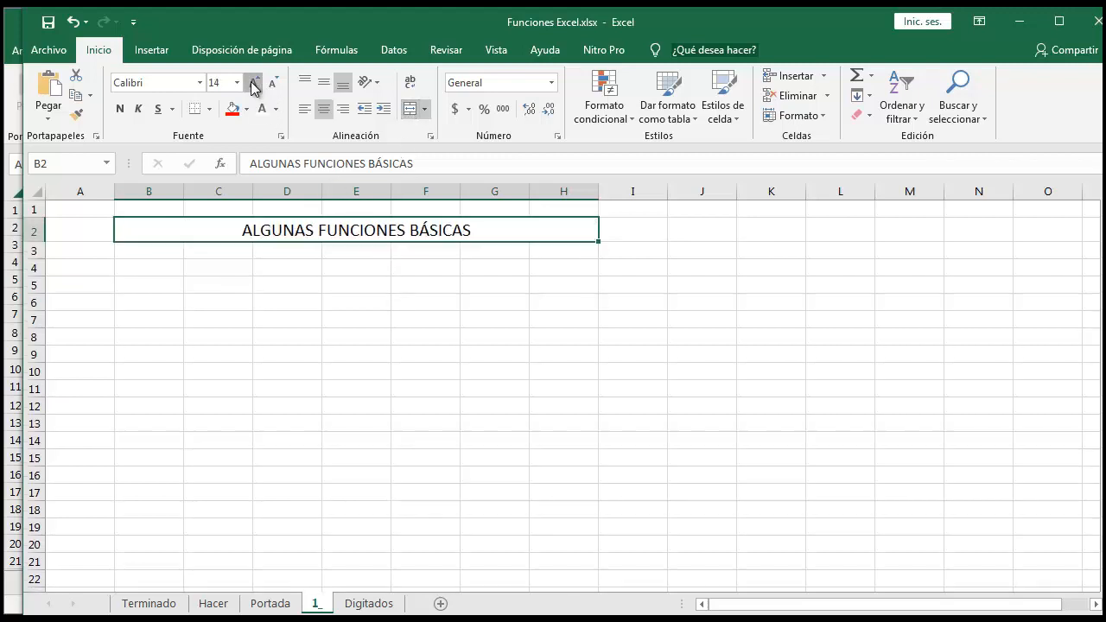
{"action": "left_click", "coordinate": [253, 83]}
Match the Hacer title's style on the 1_ sheet by giving the merged title a yellow fill and bold red text.
{"action": "left_click", "coordinate": [149, 604]}
{"action": "left_click", "coordinate": [213, 603]}
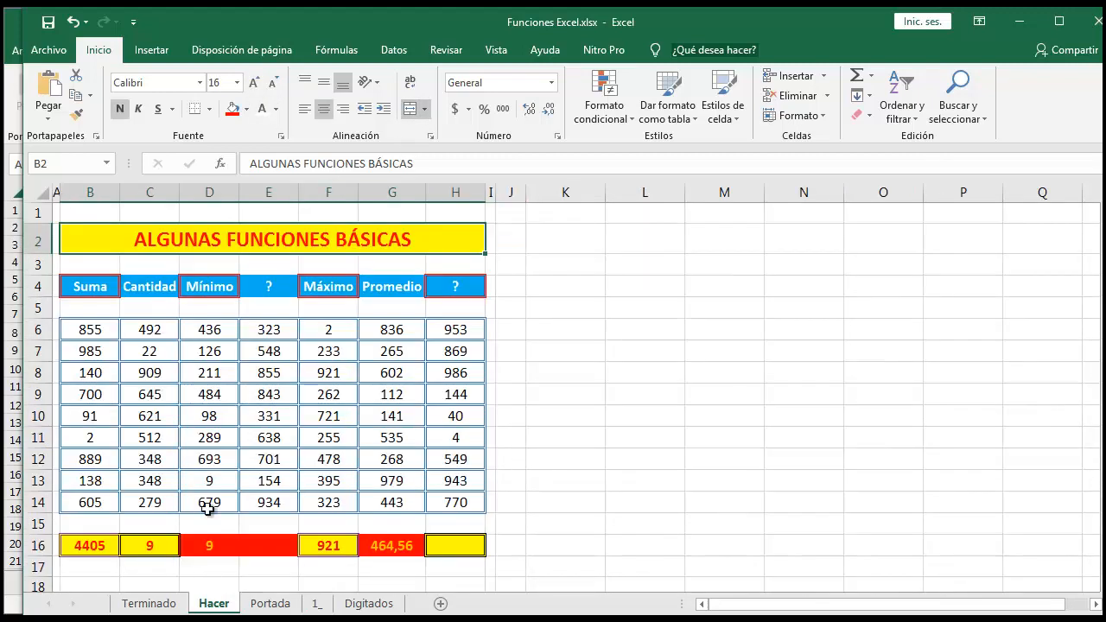
{"action": "left_click", "coordinate": [316, 604]}
{"action": "left_click", "coordinate": [246, 109]}
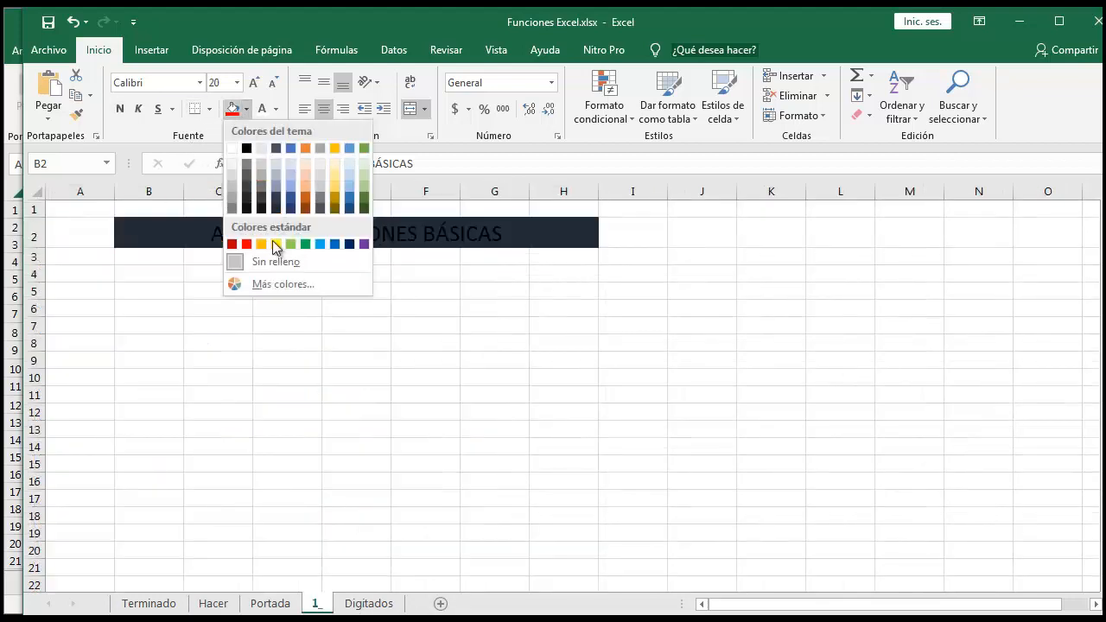
{"action": "left_click", "coordinate": [274, 244]}
{"action": "left_click", "coordinate": [276, 110]}
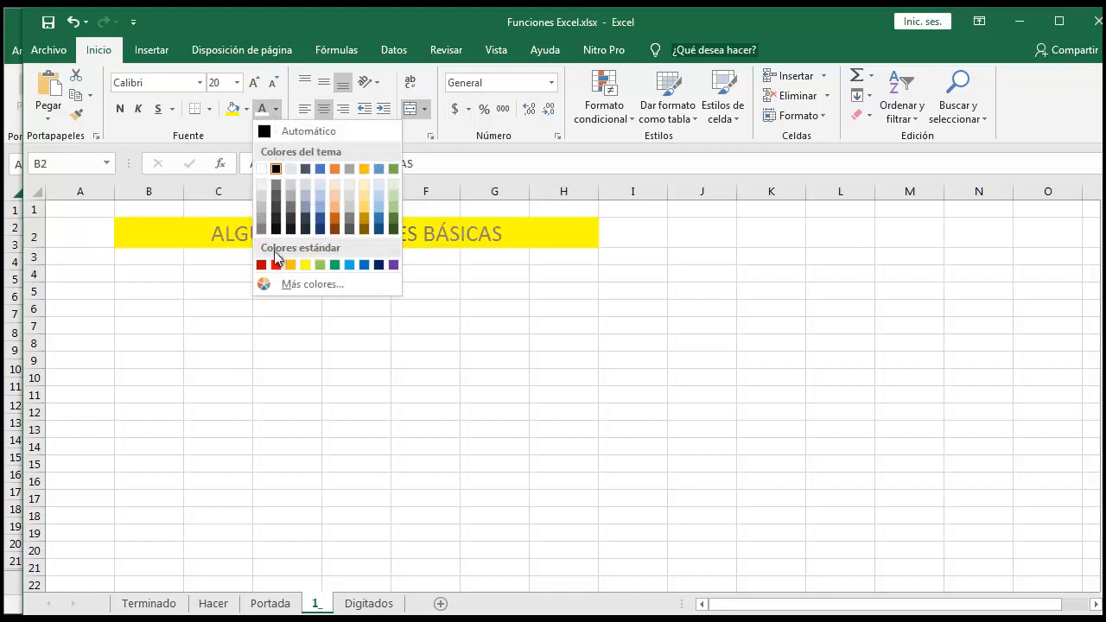
{"action": "left_click", "coordinate": [274, 259]}
{"action": "left_click", "coordinate": [120, 110]}
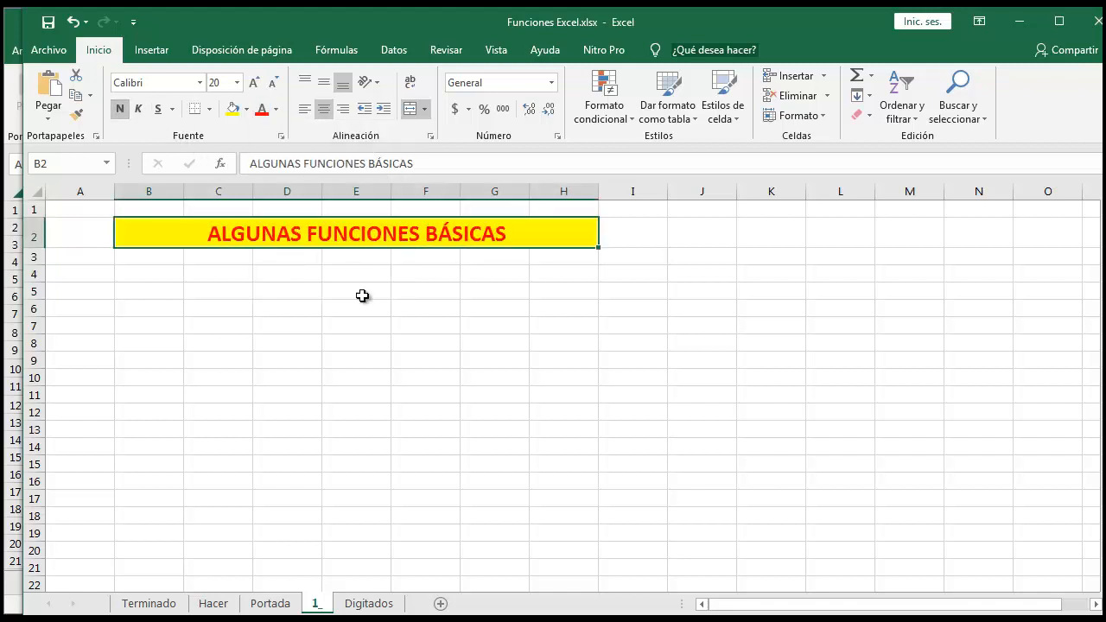
{"action": "left_click", "coordinate": [334, 296]}
Copy the Suma header text from the Hacer sheet into cell B4 of the 1_ sheet.
{"action": "left_click", "coordinate": [214, 603]}
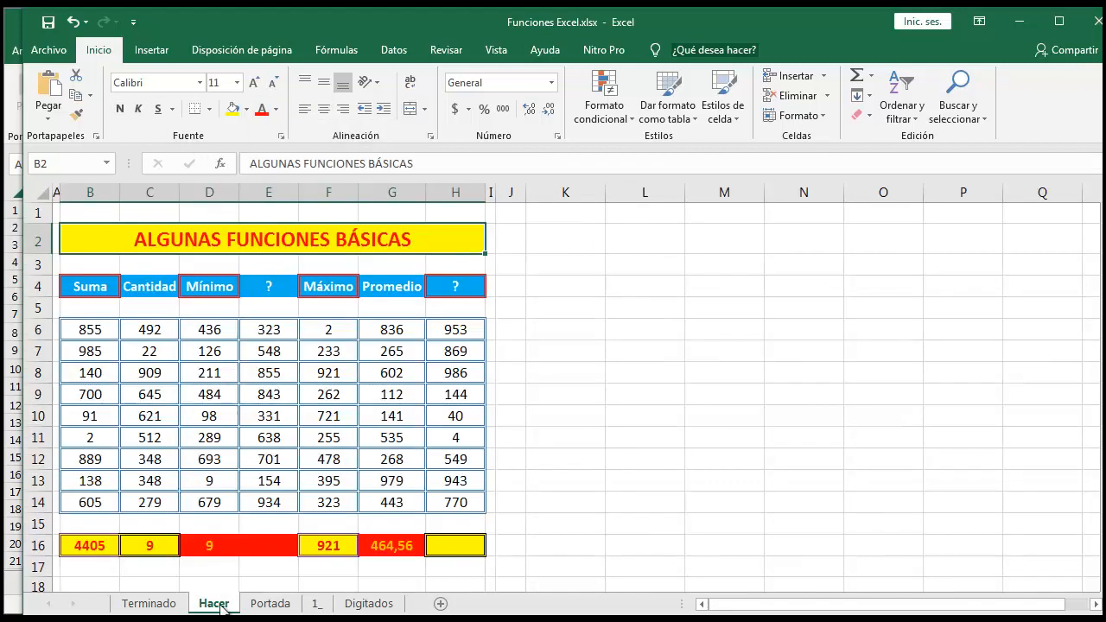
{"action": "left_click", "coordinate": [80, 289]}
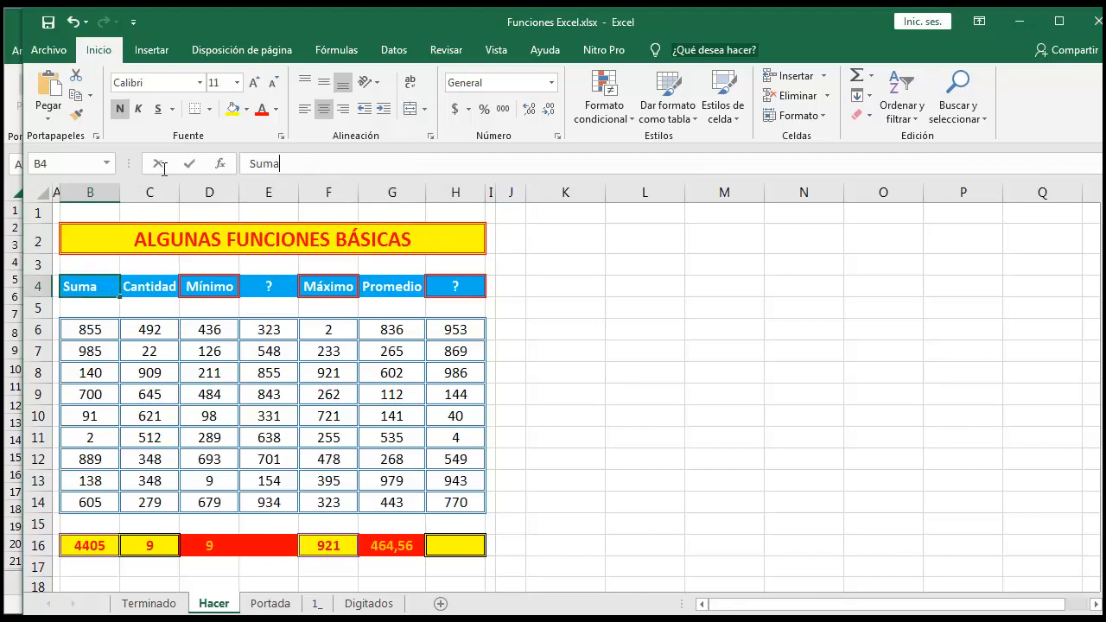
{"action": "double_click", "coordinate": [257, 164]}
{"action": "key", "text": "ctrl+c"}
{"action": "left_click", "coordinate": [163, 171]}
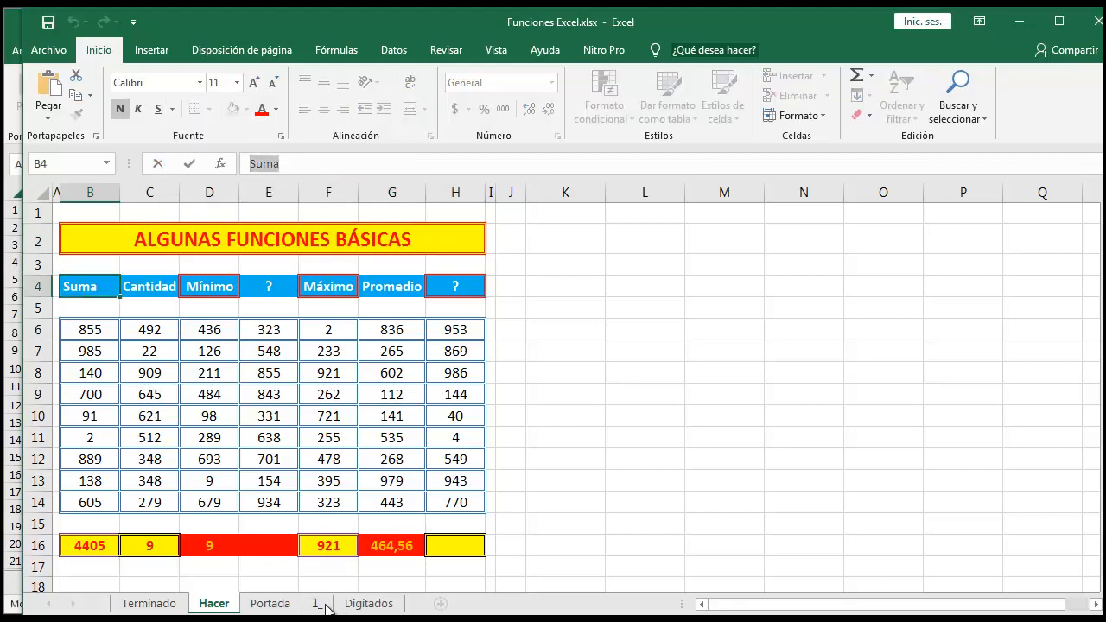
{"action": "left_click", "coordinate": [316, 603]}
{"action": "left_click", "coordinate": [172, 273]}
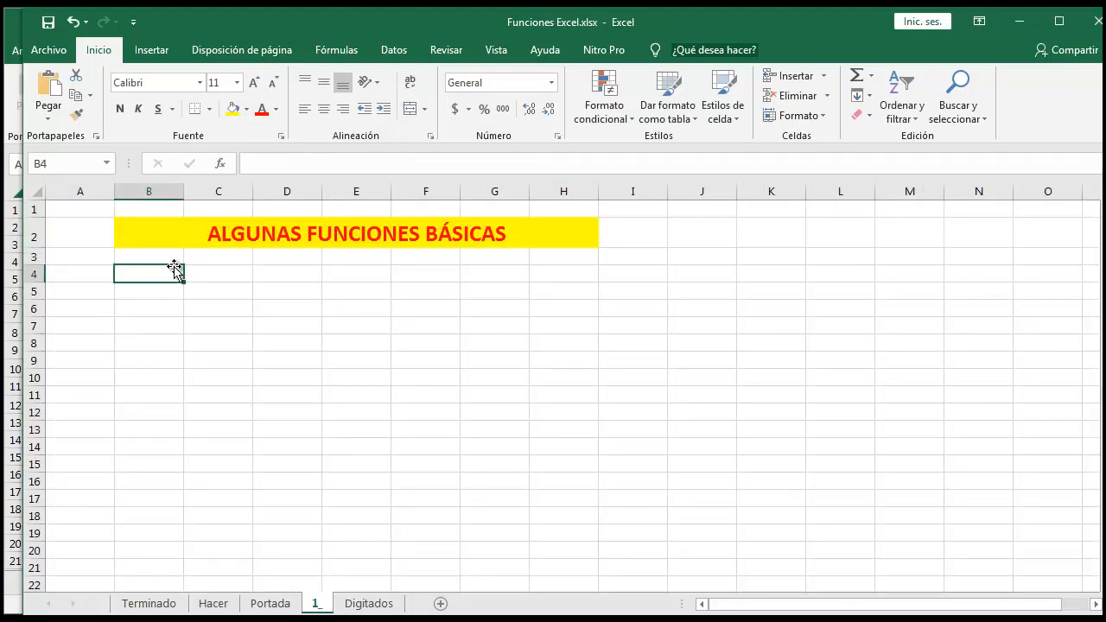
{"action": "left_click", "coordinate": [288, 161]}
{"action": "key", "text": "ctrl+v"}
Copy the Cantidad header text from the Hacer sheet into cell C4 of the 1_ sheet.
{"action": "left_click", "coordinate": [216, 603]}
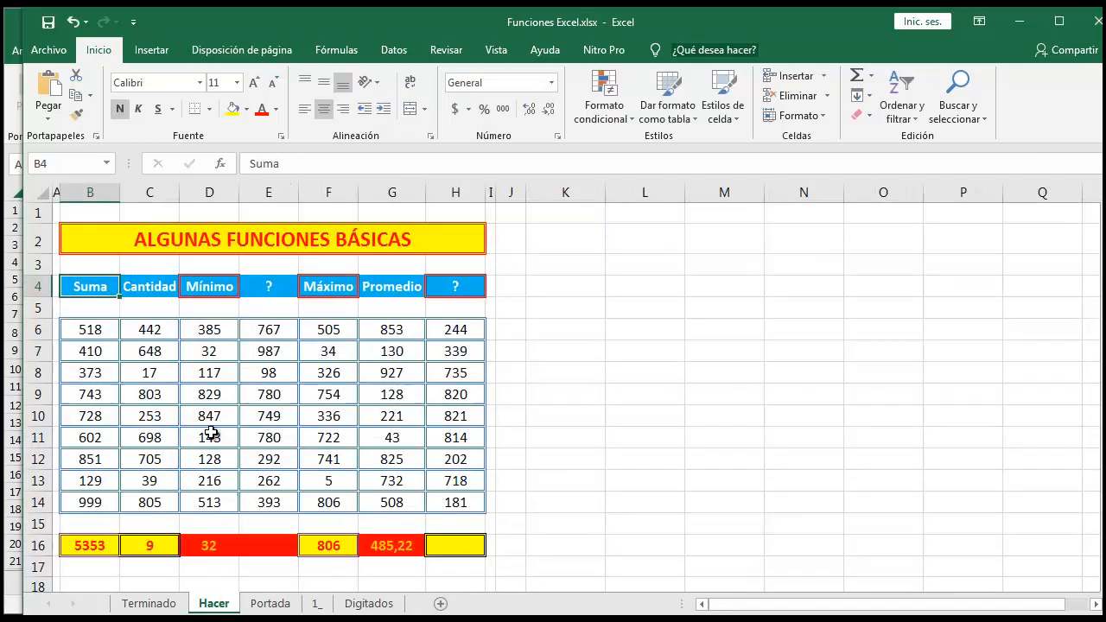
{"action": "left_click", "coordinate": [160, 287]}
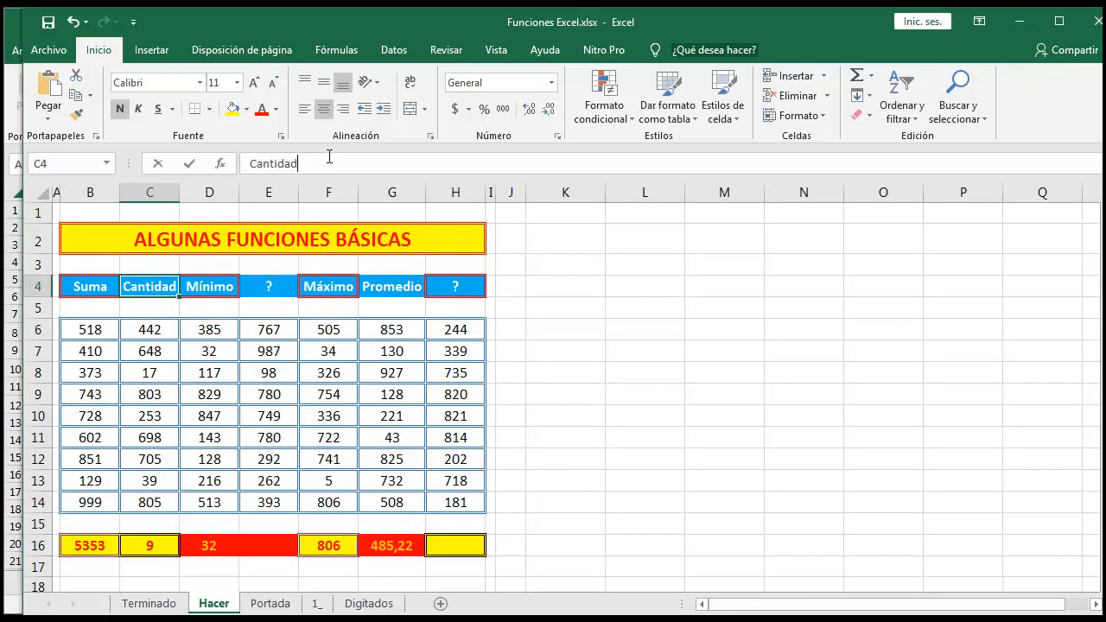
{"action": "left_click_drag", "start_coordinate": [329, 156], "coordinate": [187, 169]}
{"action": "key", "text": "ctrl+c"}
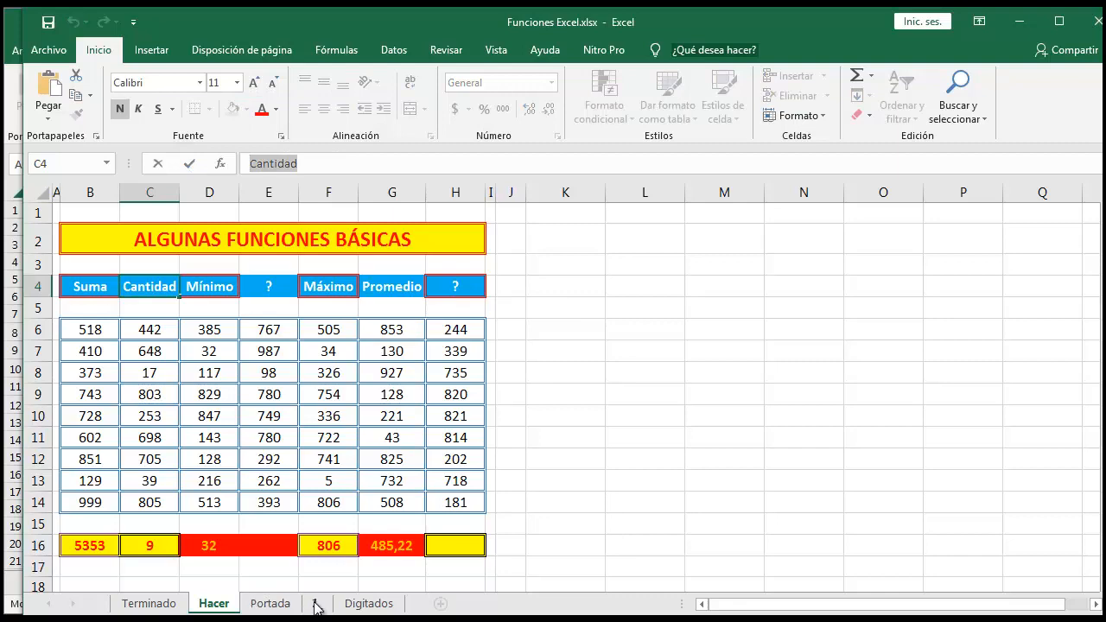
{"action": "left_click", "coordinate": [316, 603]}
{"action": "left_click", "coordinate": [224, 274]}
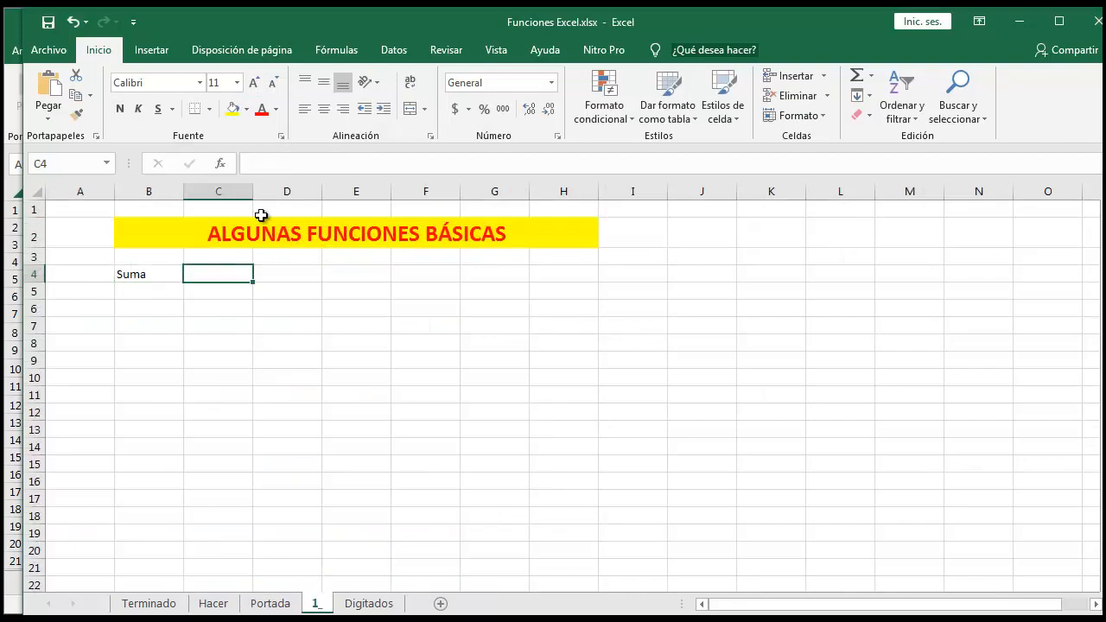
{"action": "left_click", "coordinate": [287, 165]}
{"action": "key", "text": "ctrl+v"}
Copy the Mínimo header text from the Hacer sheet into cell D4 of the 1_ sheet.
{"action": "left_click", "coordinate": [215, 603]}
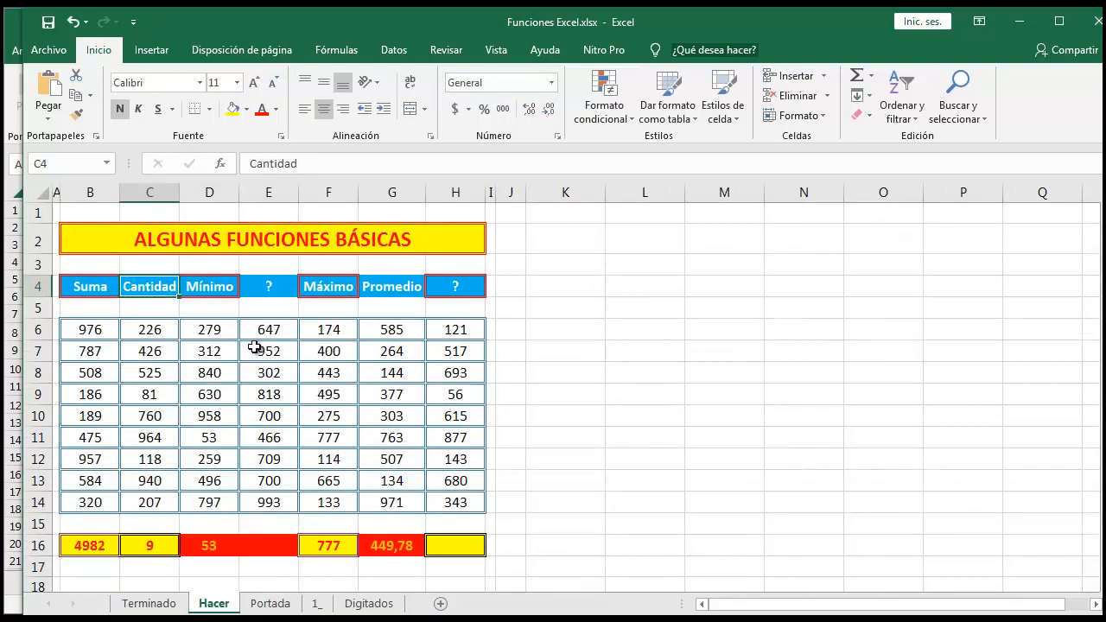
{"action": "left_click", "coordinate": [229, 286]}
{"action": "left_click_drag", "start_coordinate": [318, 164], "coordinate": [249, 163]}
{"action": "key", "text": "ctrl+c"}
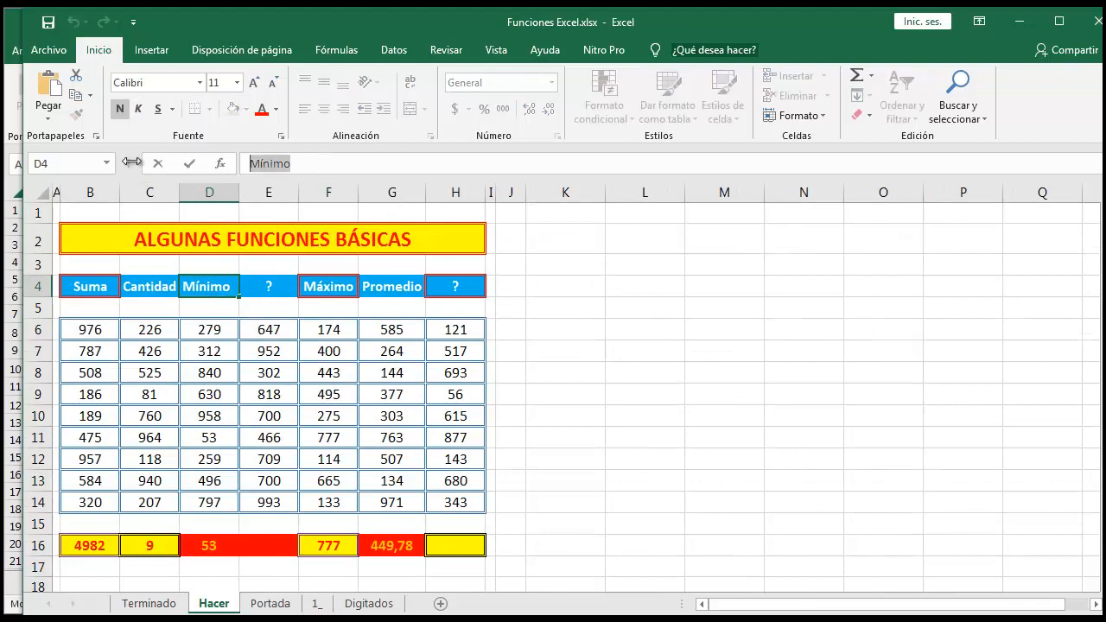
{"action": "left_click", "coordinate": [317, 603]}
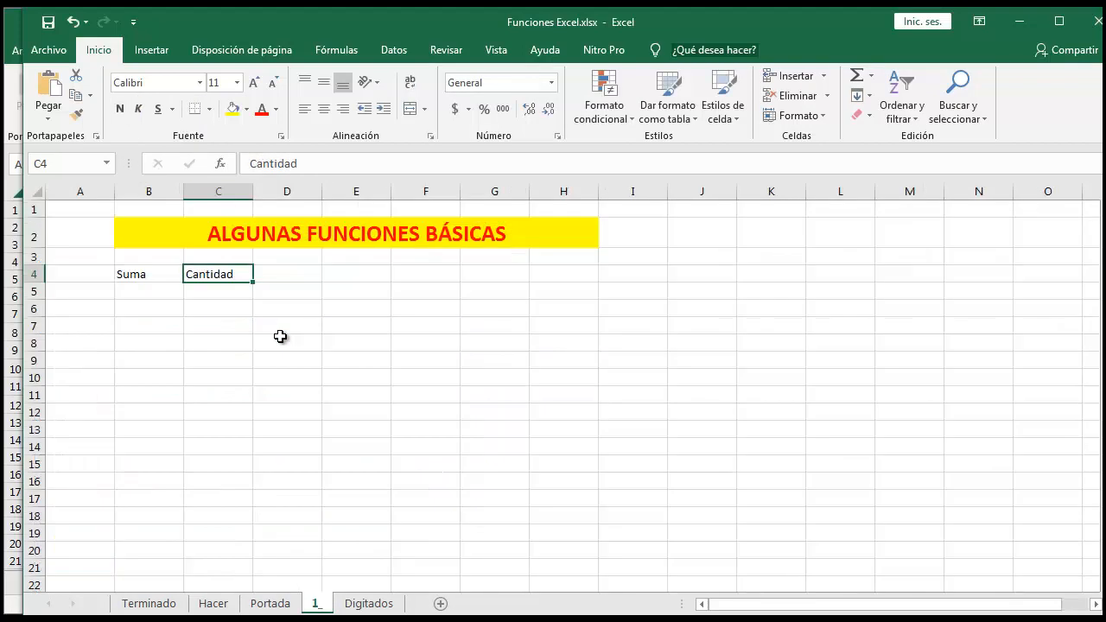
{"action": "left_click", "coordinate": [268, 276]}
{"action": "left_click", "coordinate": [291, 169]}
{"action": "key", "text": "ctrl+v"}
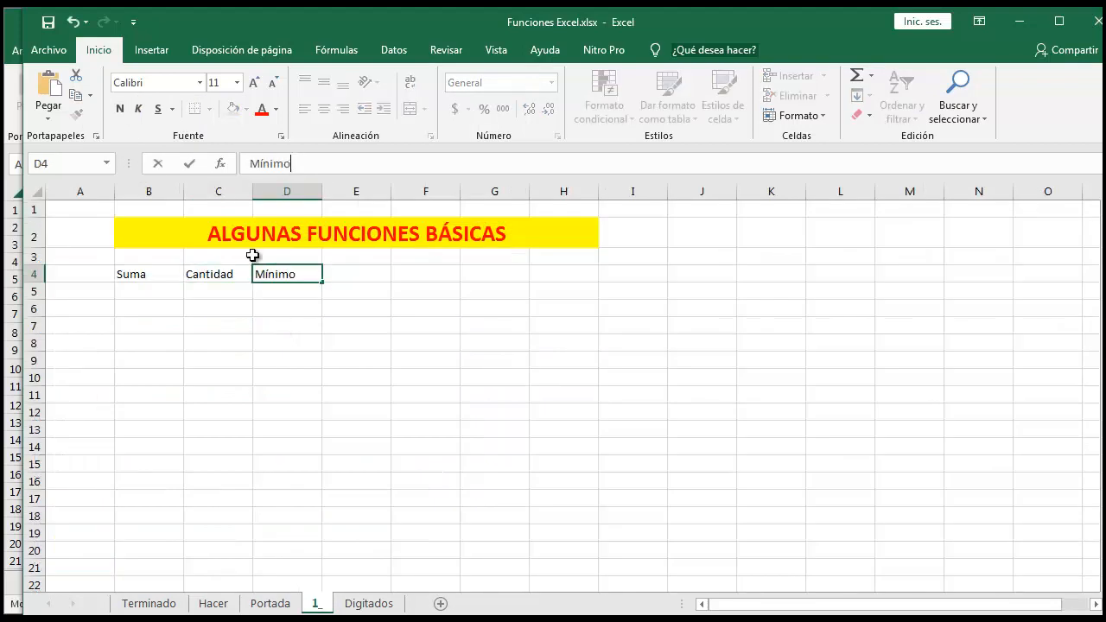
Reproduce the "?" header from cell E4 of the Hacer sheet in cell E4 of the 1_ sheet.
{"action": "left_click", "coordinate": [213, 604]}
{"action": "left_click", "coordinate": [279, 276]}
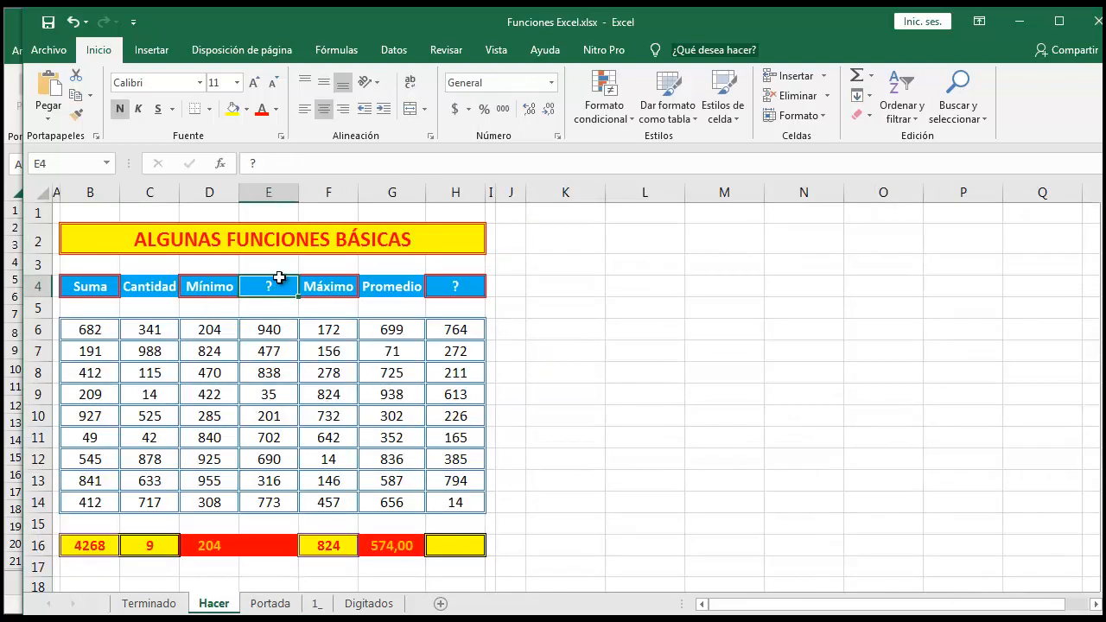
{"action": "left_click", "coordinate": [303, 164]}
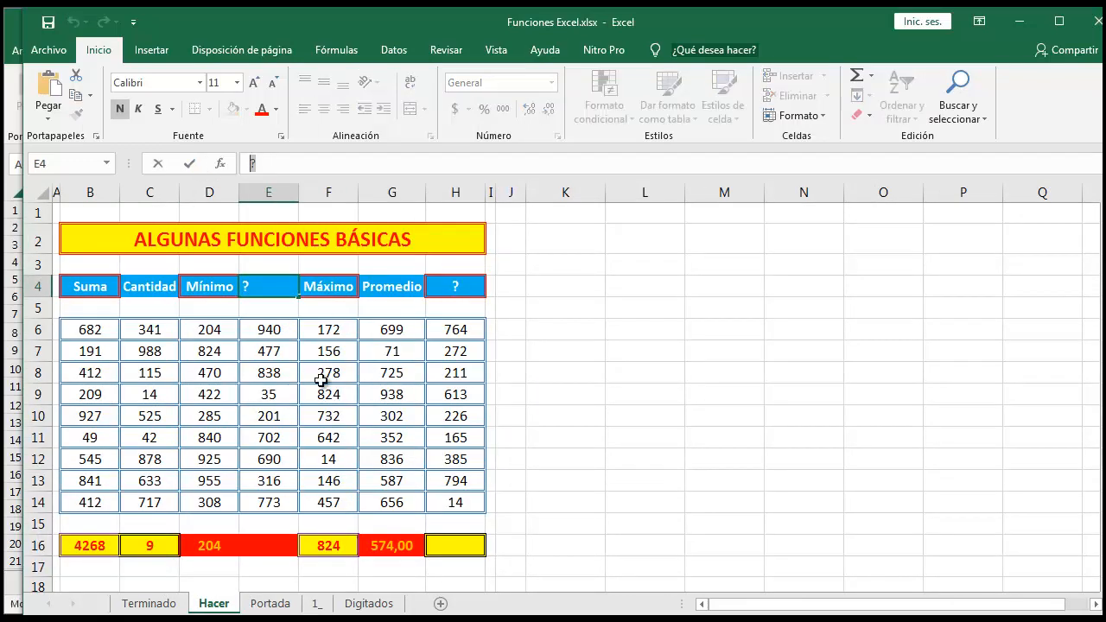
{"action": "left_click", "coordinate": [316, 603]}
{"action": "left_click", "coordinate": [353, 272]}
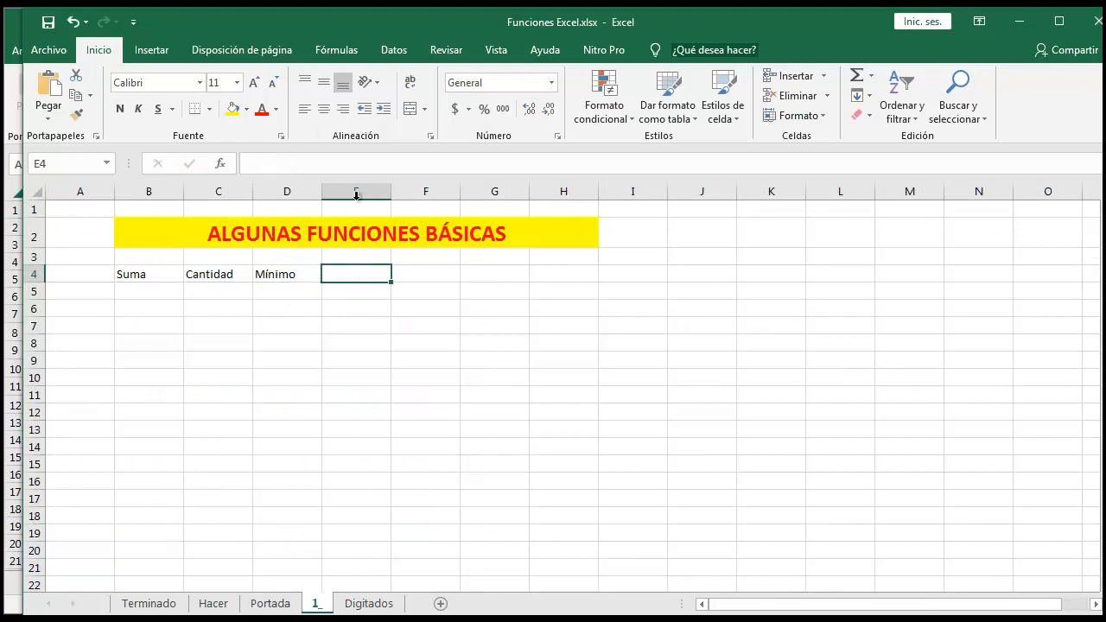
{"action": "type", "text": "?"}
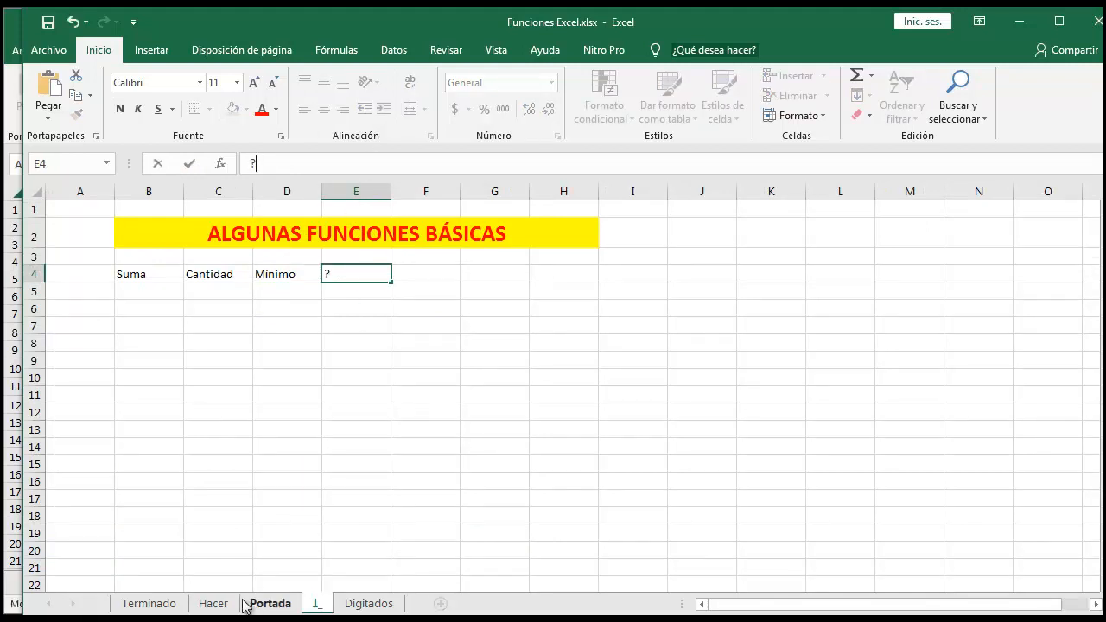
Copy the Máximo header text from the Hacer sheet into cell F4 of the 1_ sheet.
{"action": "left_click", "coordinate": [213, 603]}
{"action": "left_click", "coordinate": [332, 285]}
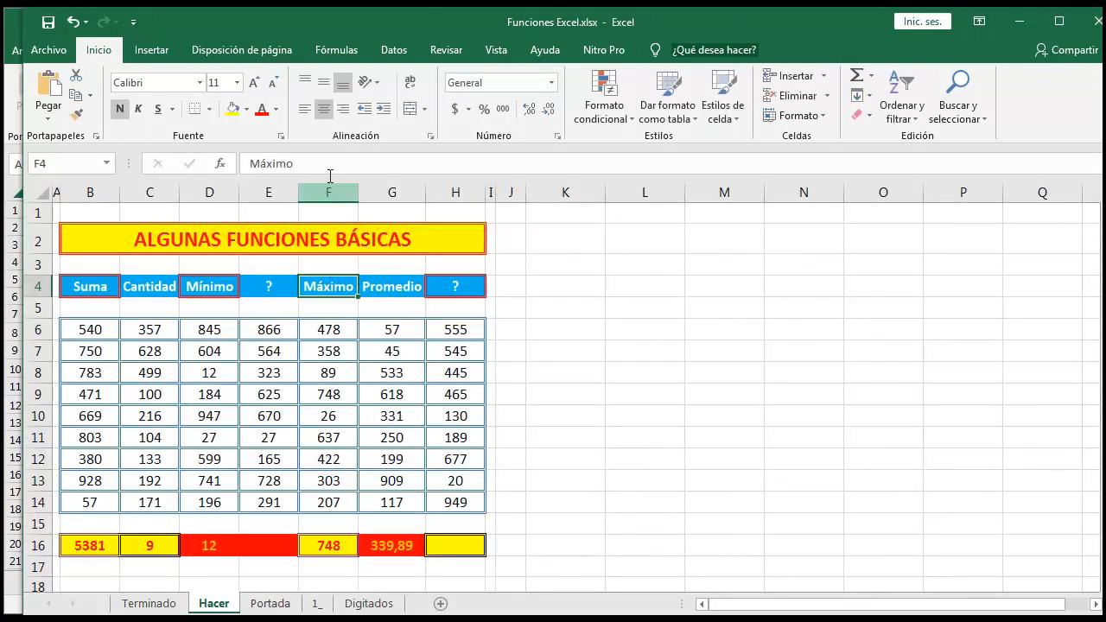
{"action": "left_click_drag", "start_coordinate": [295, 164], "coordinate": [156, 168]}
{"action": "key", "text": "ctrl+c"}
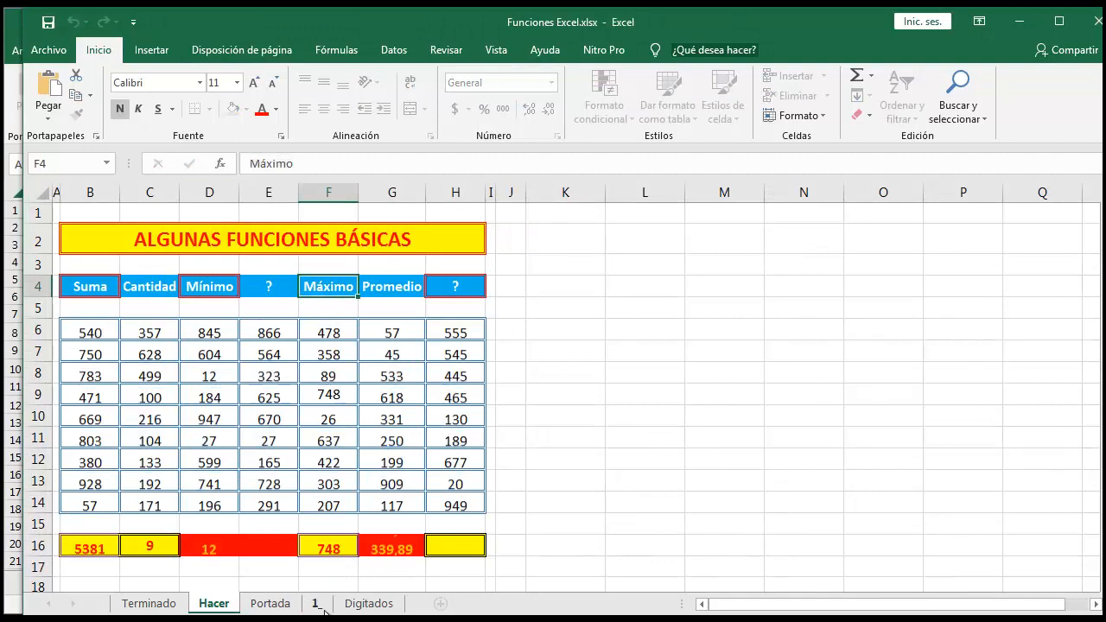
{"action": "left_click", "coordinate": [324, 603]}
{"action": "left_click", "coordinate": [427, 275]}
{"action": "left_click", "coordinate": [389, 168]}
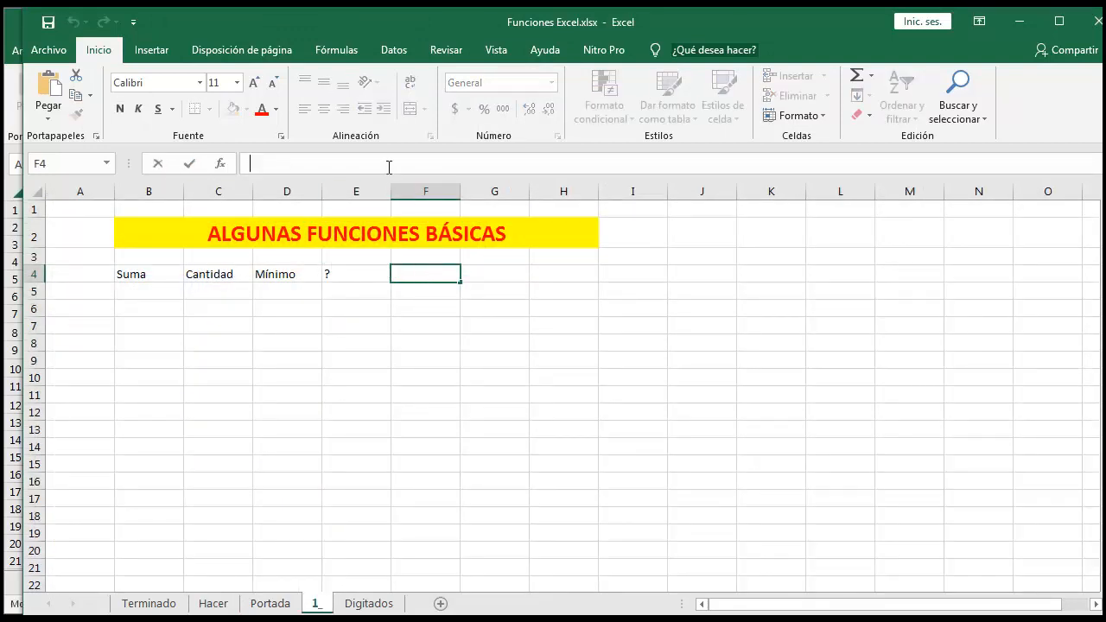
{"action": "key", "text": "ctrl+v"}
Copy the Promedio header text from the Hacer sheet into cell G4 of the 1_ sheet.
{"action": "left_click", "coordinate": [216, 603]}
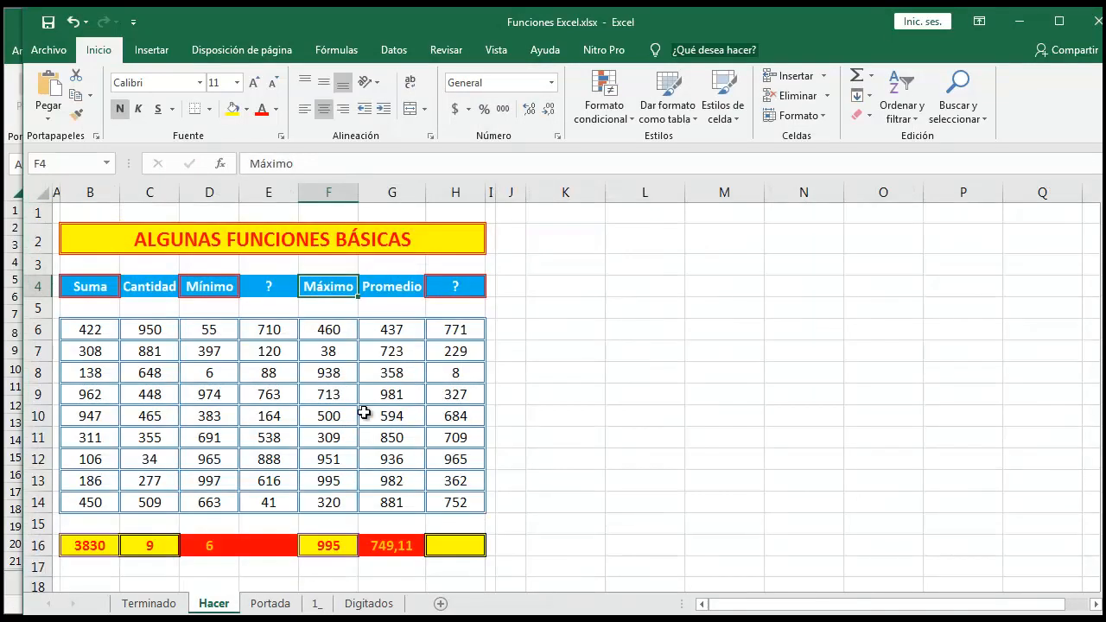
{"action": "left_click", "coordinate": [393, 287]}
{"action": "left_click_drag", "start_coordinate": [381, 163], "coordinate": [132, 164]}
{"action": "key", "text": "ctrl+c"}
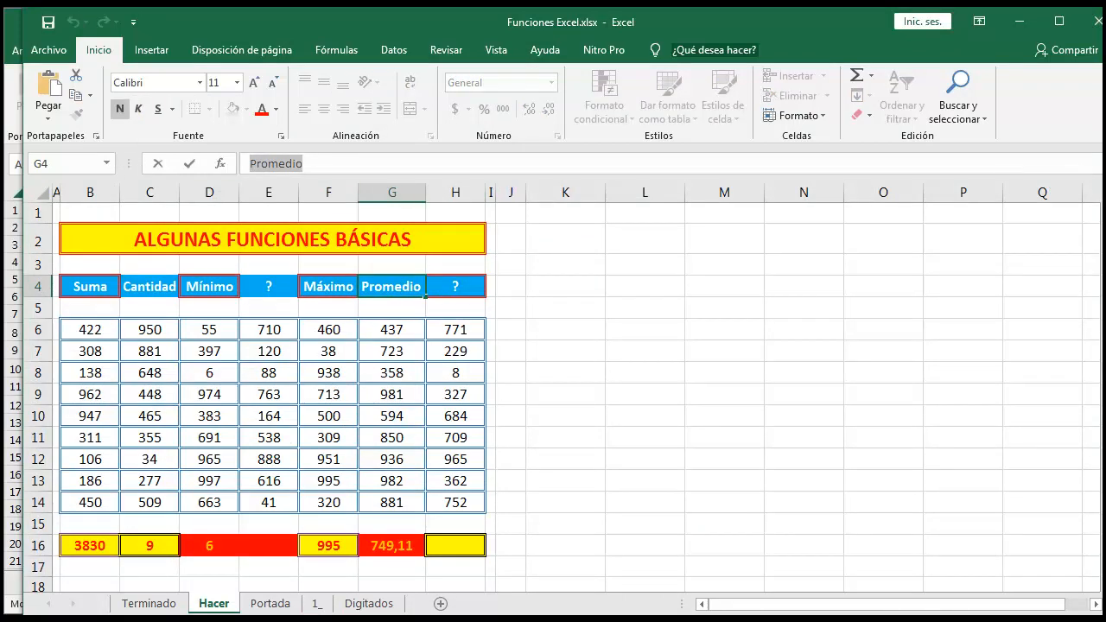
{"action": "left_click", "coordinate": [308, 608]}
{"action": "left_click", "coordinate": [491, 277]}
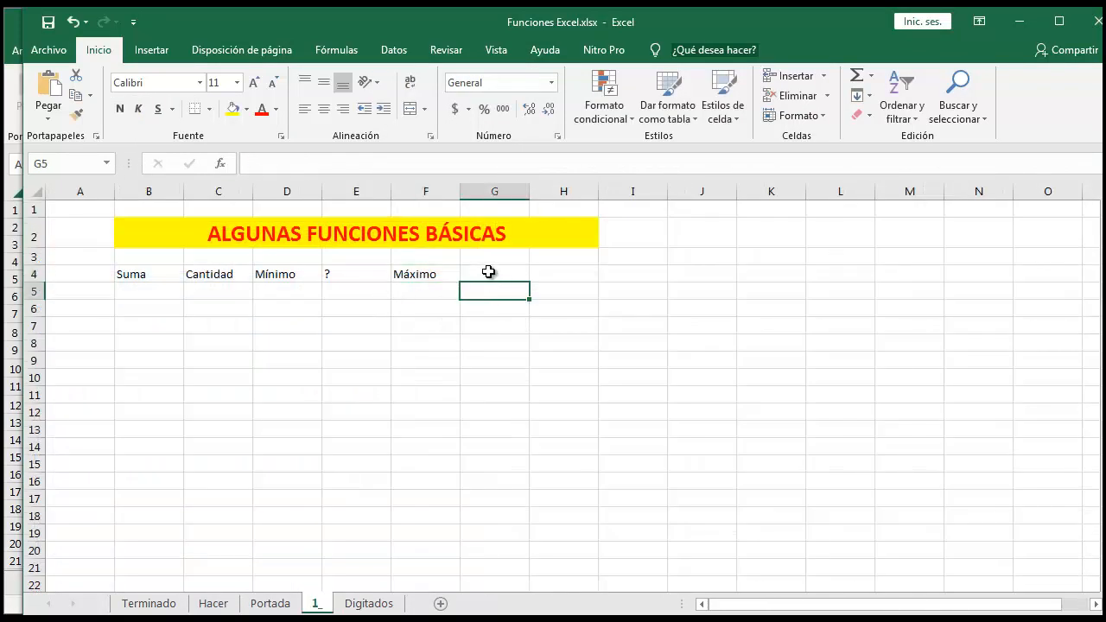
{"action": "left_click", "coordinate": [452, 164]}
{"action": "key", "text": "ctrl+v"}
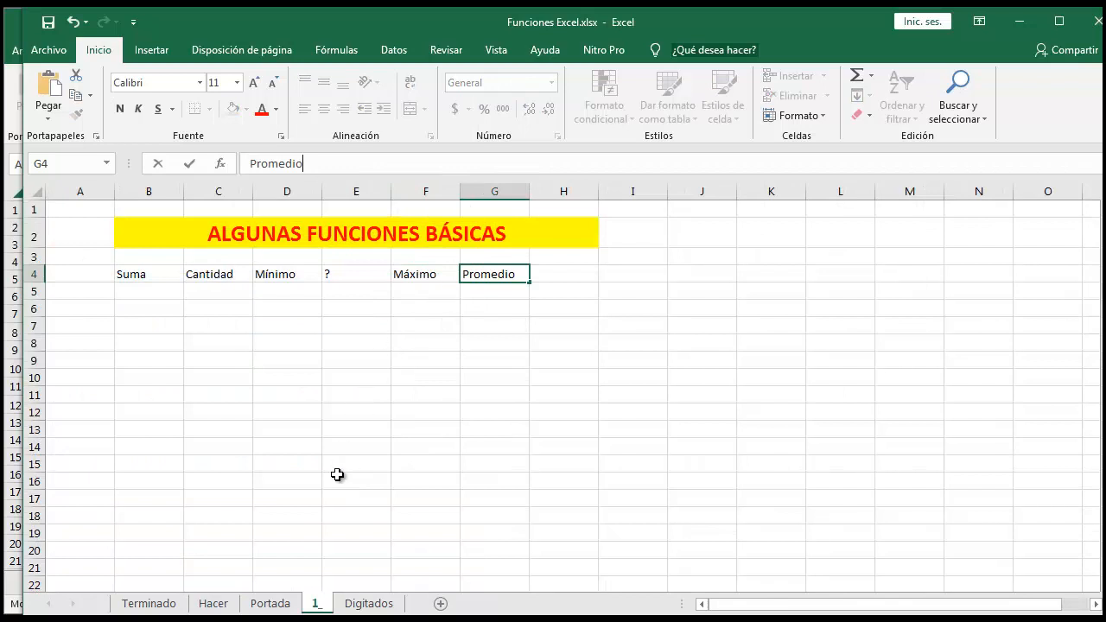
Copy the last "?" header from the Hacer sheet into cell H4 of the 1_ sheet.
{"action": "left_click", "coordinate": [560, 273]}
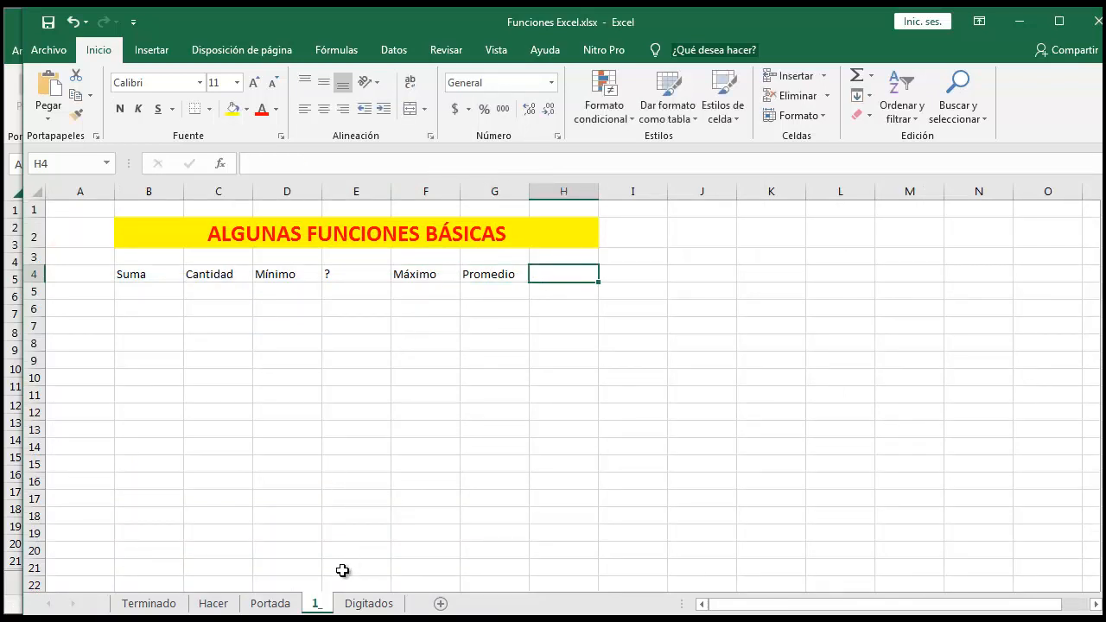
{"action": "left_click", "coordinate": [232, 609]}
{"action": "left_click", "coordinate": [474, 285]}
{"action": "left_click", "coordinate": [384, 165]}
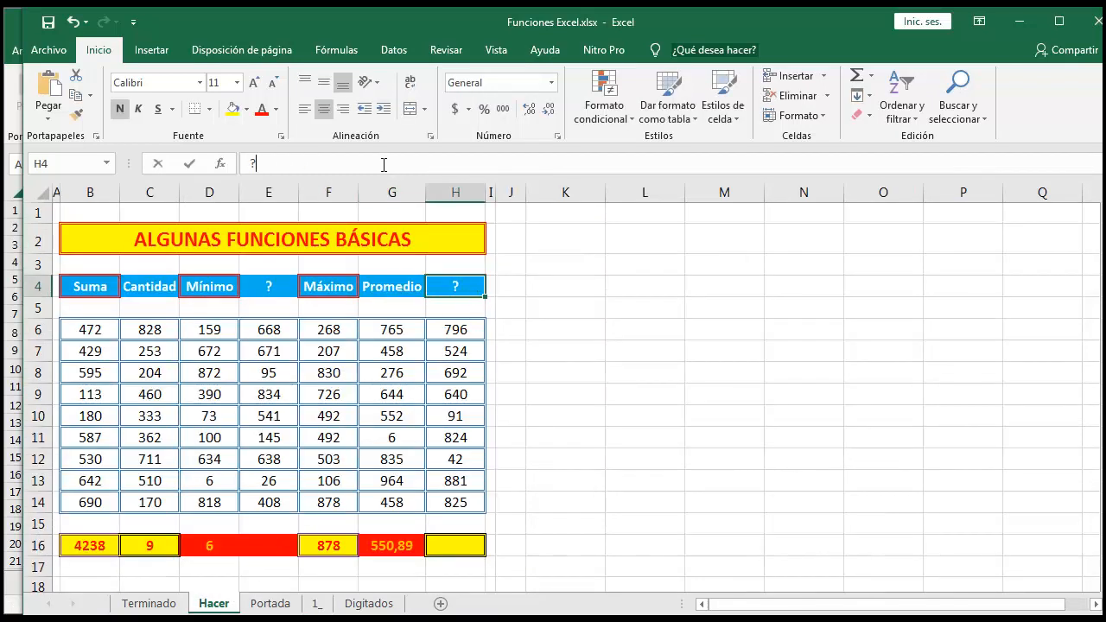
{"action": "left_click_drag", "start_coordinate": [268, 164], "coordinate": [242, 162]}
{"action": "key", "text": "ctrl+c"}
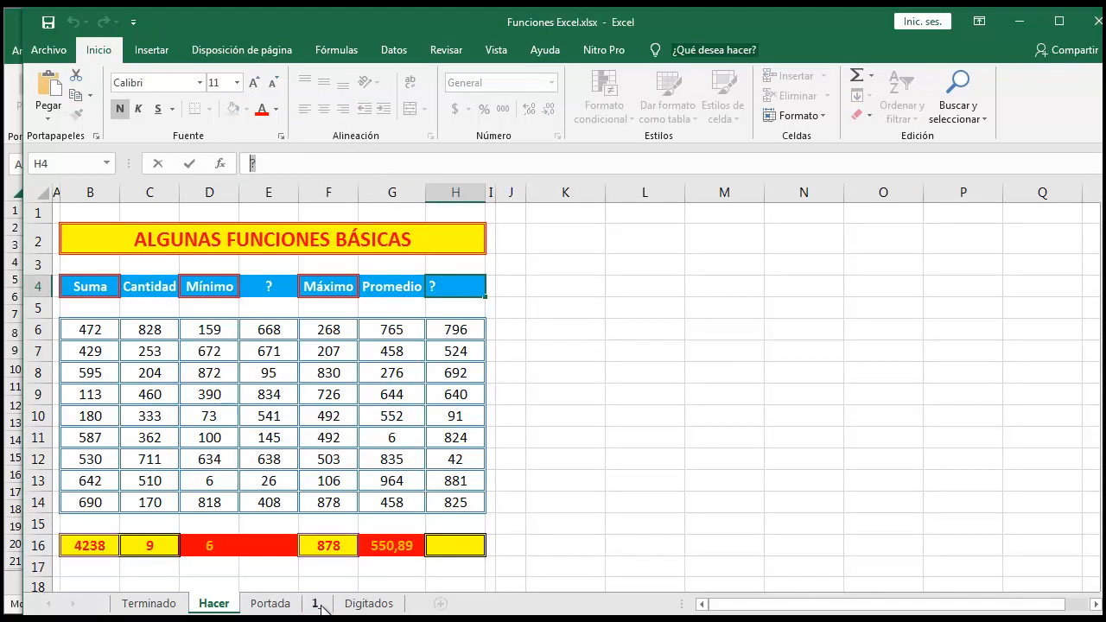
{"action": "left_click", "coordinate": [320, 607]}
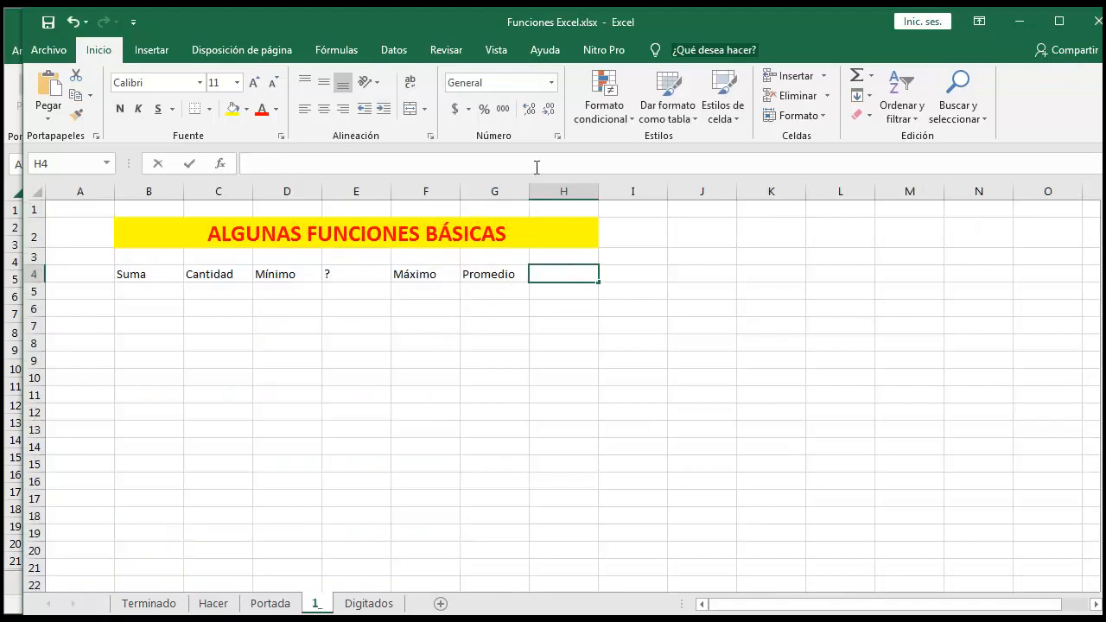
{"action": "left_click", "coordinate": [537, 166]}
{"action": "key", "text": "ctrl+v"}
{"action": "left_click", "coordinate": [444, 323]}
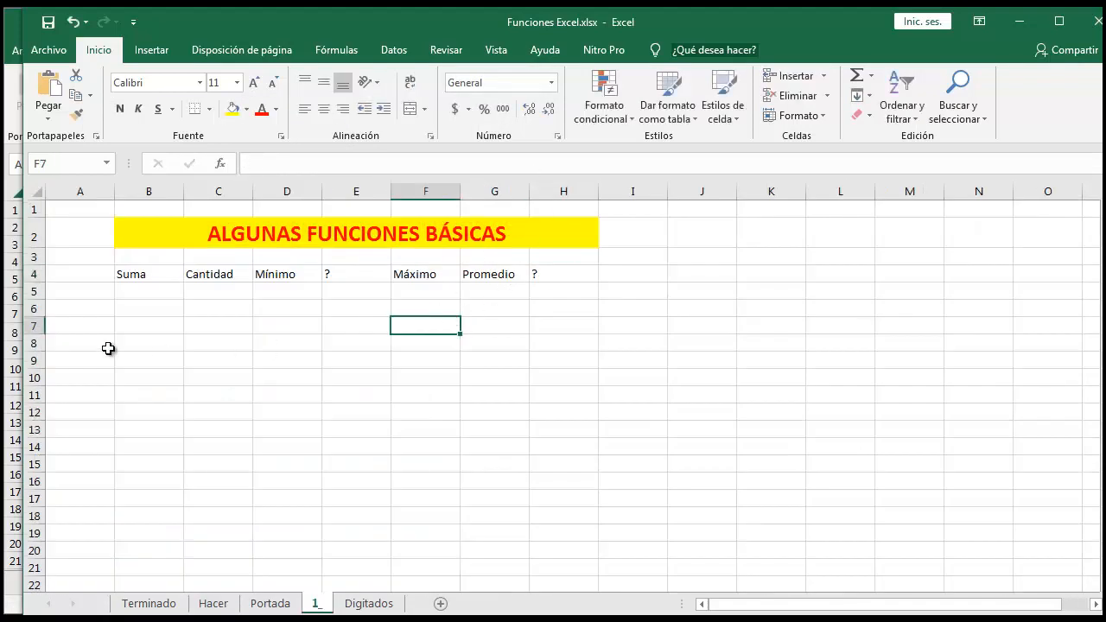
Narrow column A on the 1_ sheet to a thin margin like the one on the Hacer sheet.
{"action": "left_click", "coordinate": [216, 604]}
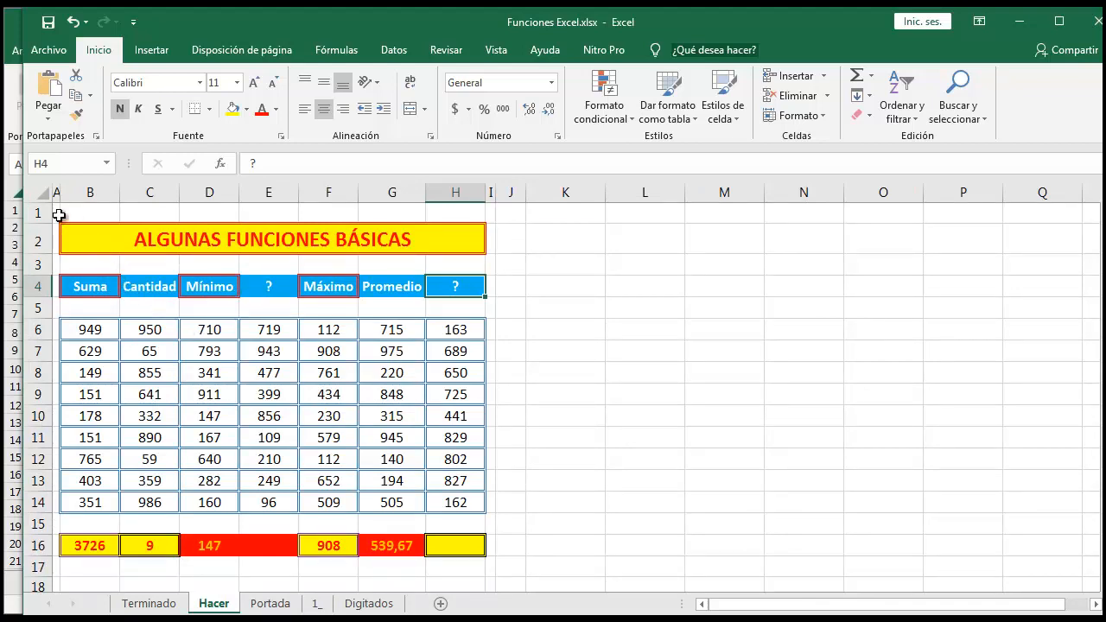
{"action": "left_click", "coordinate": [376, 603]}
{"action": "left_click", "coordinate": [327, 605]}
{"action": "left_click", "coordinate": [96, 185]}
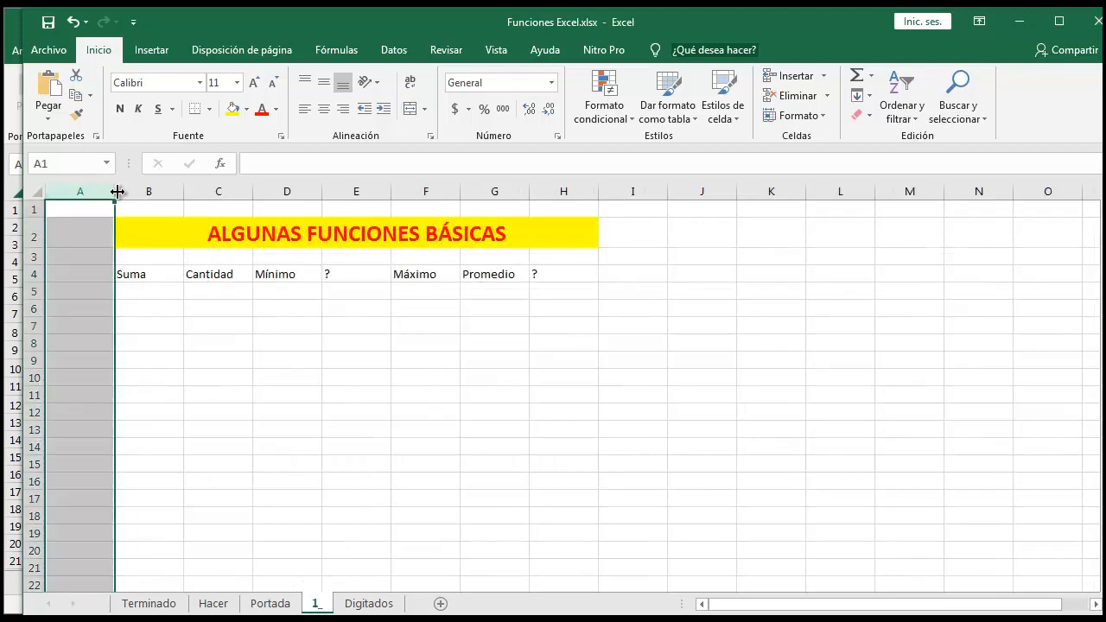
{"action": "left_click_drag", "start_coordinate": [115, 190], "coordinate": [53, 190]}
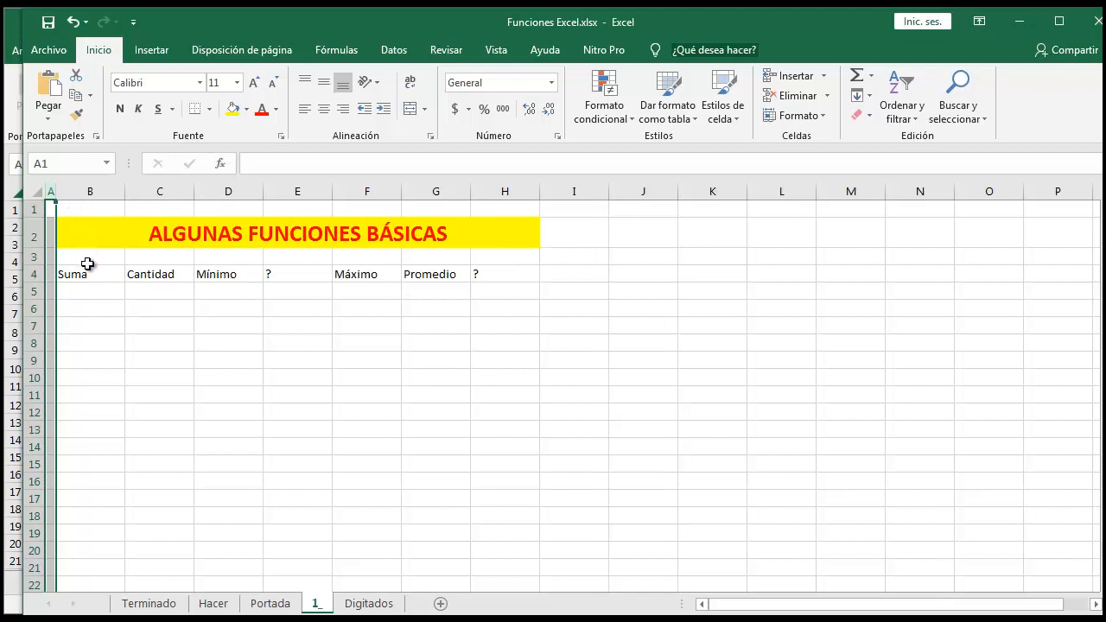
Reduce the height of blank rows 3 and 5 around the headers on the 1_ sheet.
{"action": "left_click", "coordinate": [35, 257]}
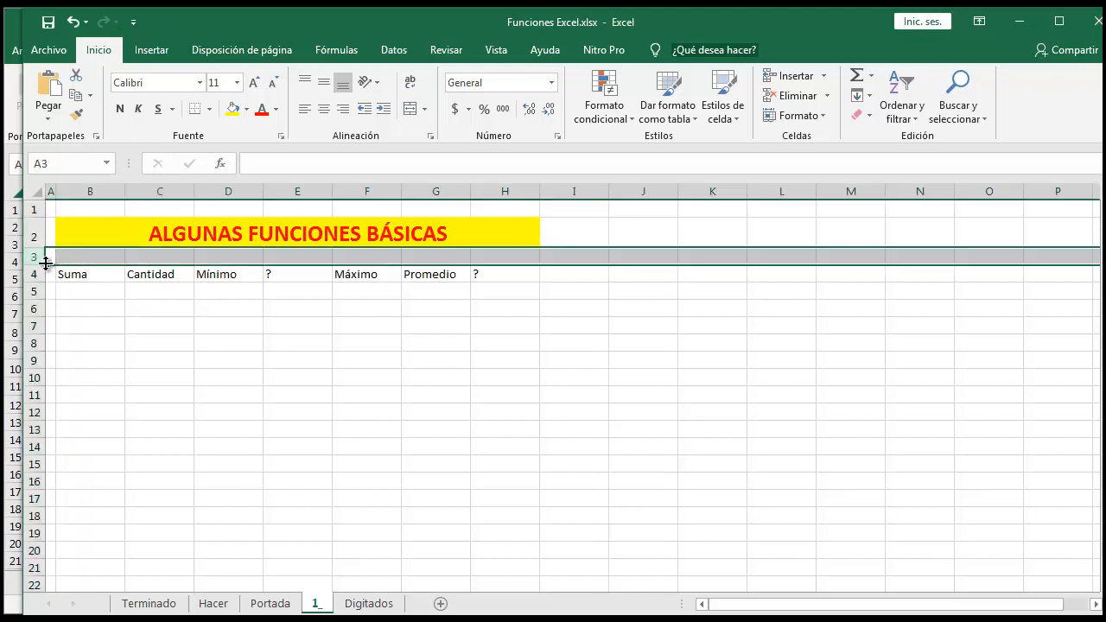
{"action": "left_click_drag", "start_coordinate": [34, 264], "coordinate": [34, 251]}
{"action": "left_click", "coordinate": [82, 277]}
{"action": "left_click_drag", "start_coordinate": [30, 289], "coordinate": [34, 278]}
{"action": "left_click", "coordinate": [152, 343]}
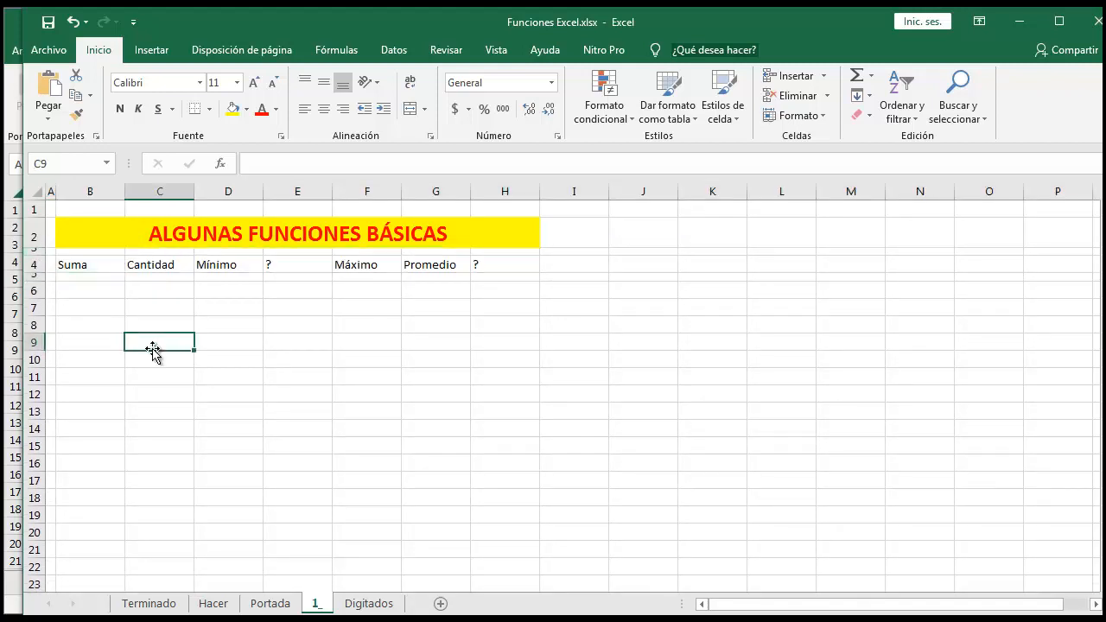
Examine the formula in cell B6 of the Hacer sheet and the corresponding range B6:B14 on the 1_ sheet.
{"action": "left_click", "coordinate": [214, 604]}
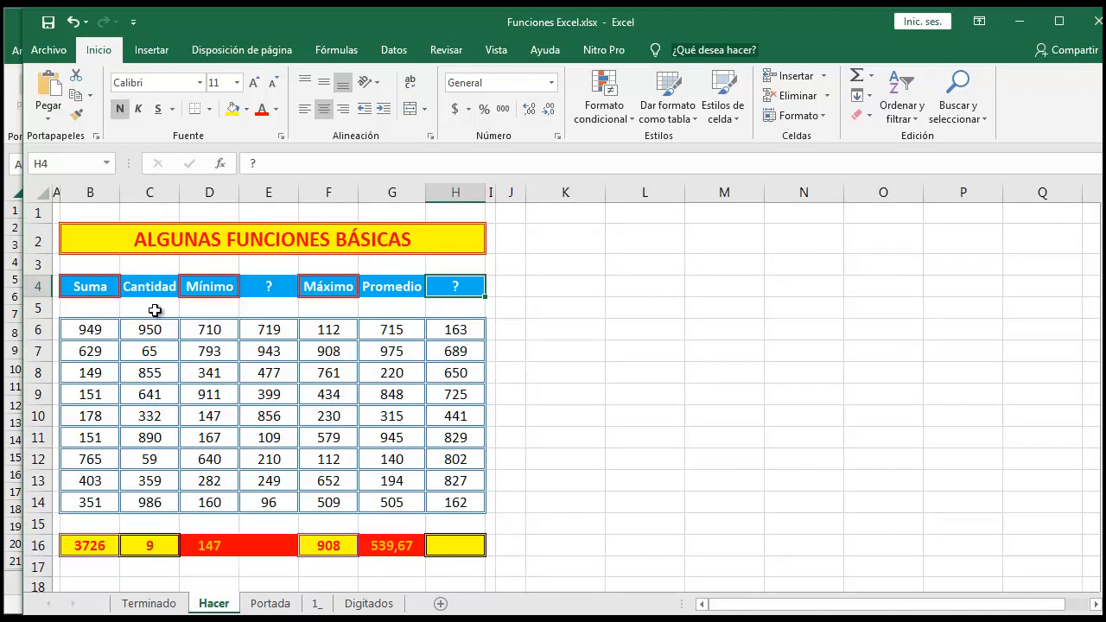
{"action": "left_click", "coordinate": [94, 331]}
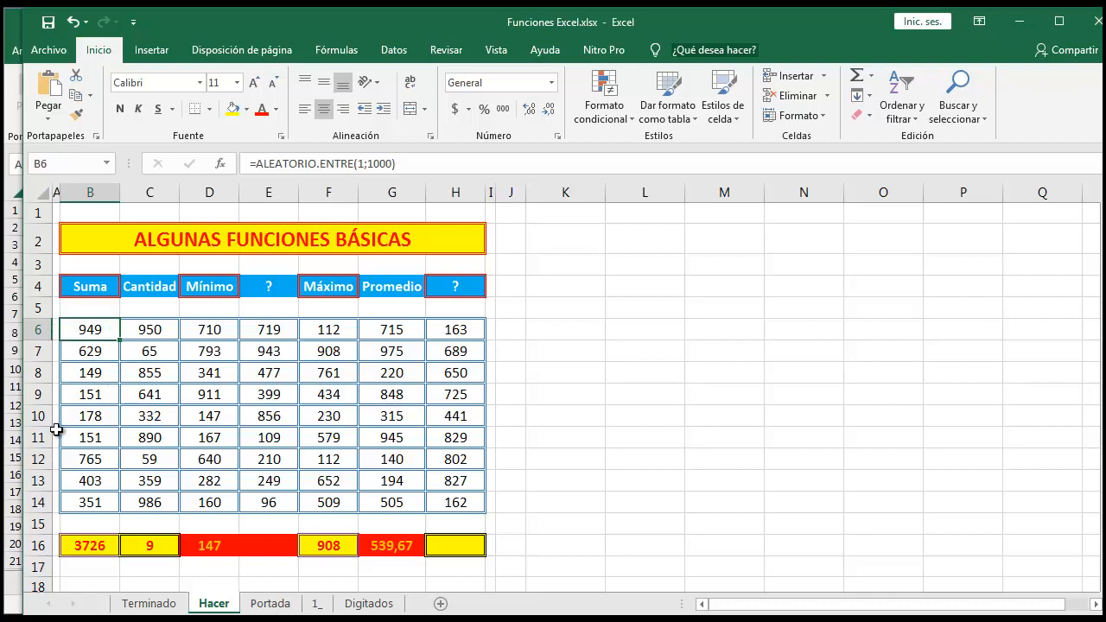
{"action": "left_click", "coordinate": [682, 619]}
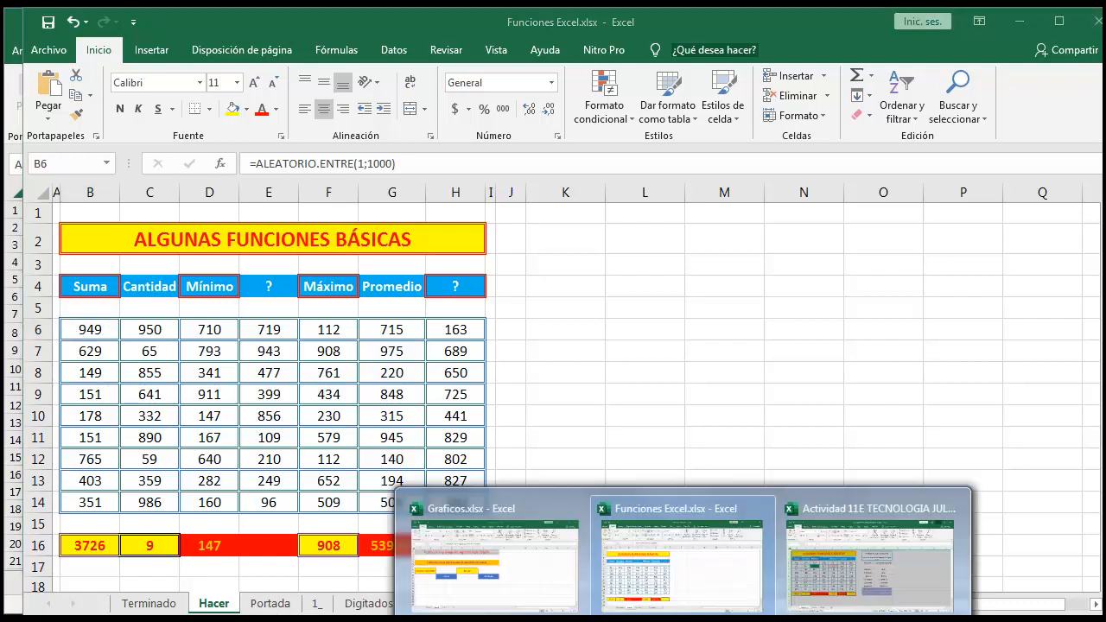
{"action": "left_click", "coordinate": [316, 603]}
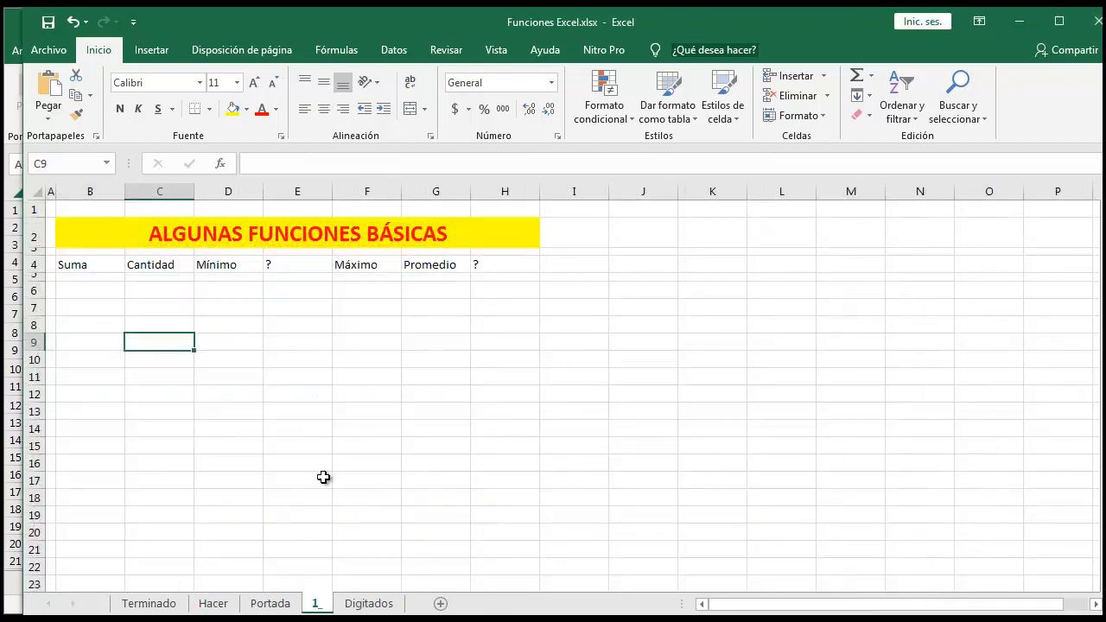
{"action": "left_click", "coordinate": [92, 290]}
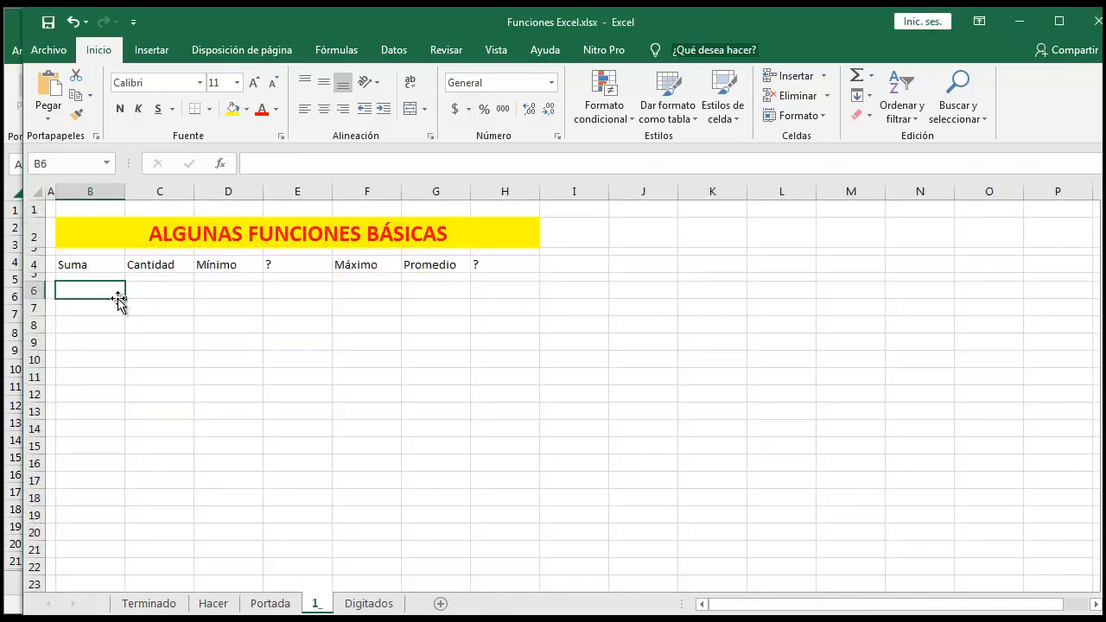
{"action": "left_click_drag", "start_coordinate": [91, 305], "coordinate": [86, 428]}
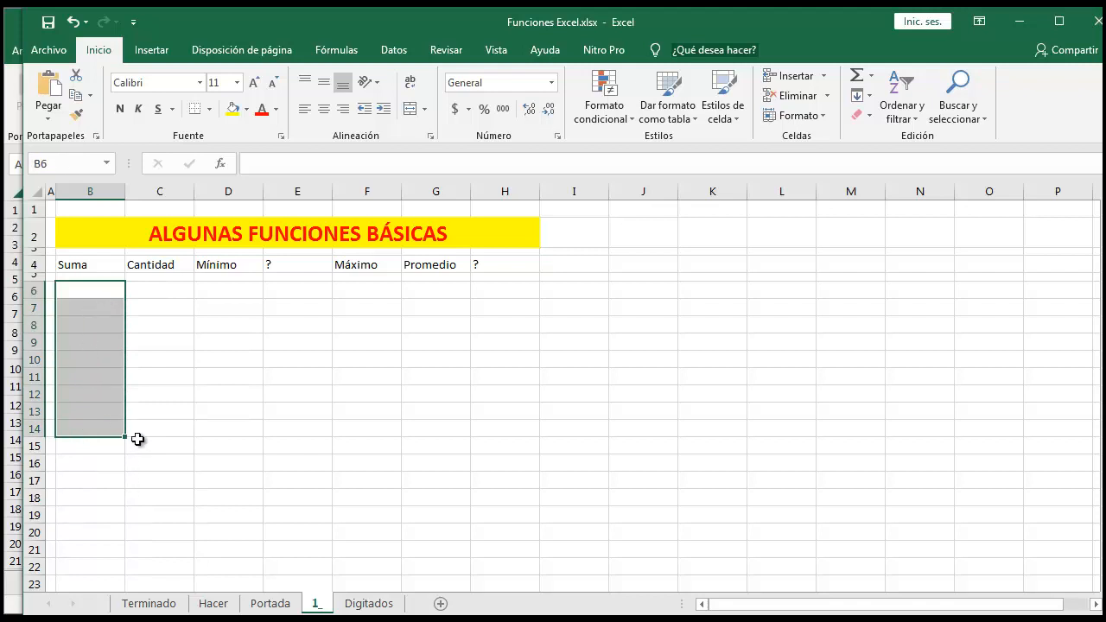
{"action": "left_click", "coordinate": [214, 603]}
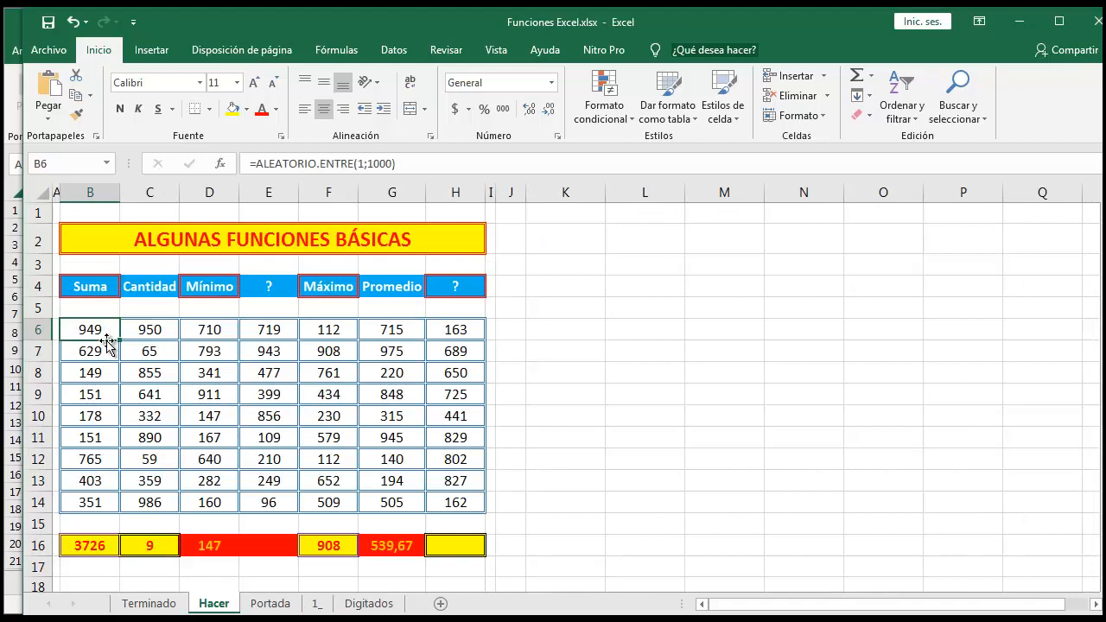
{"action": "left_click", "coordinate": [315, 603]}
Enter the random number formula =ALEATORIO.ENTRE(1;1000) in cell B6 of the 1_ sheet.
{"action": "left_click", "coordinate": [109, 294]}
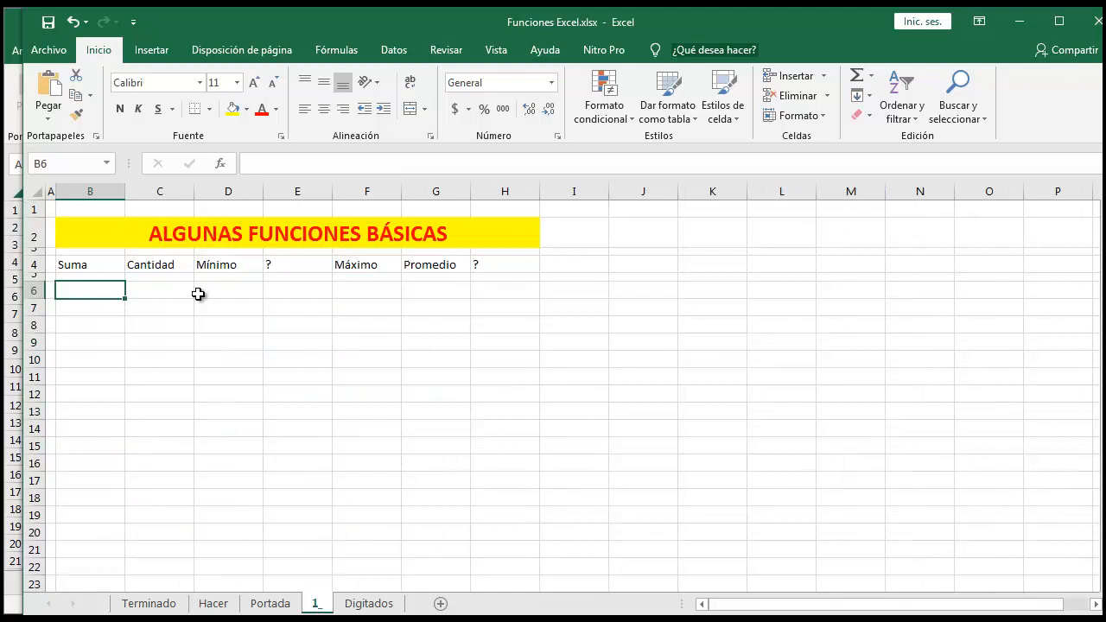
{"action": "type", "text": "="}
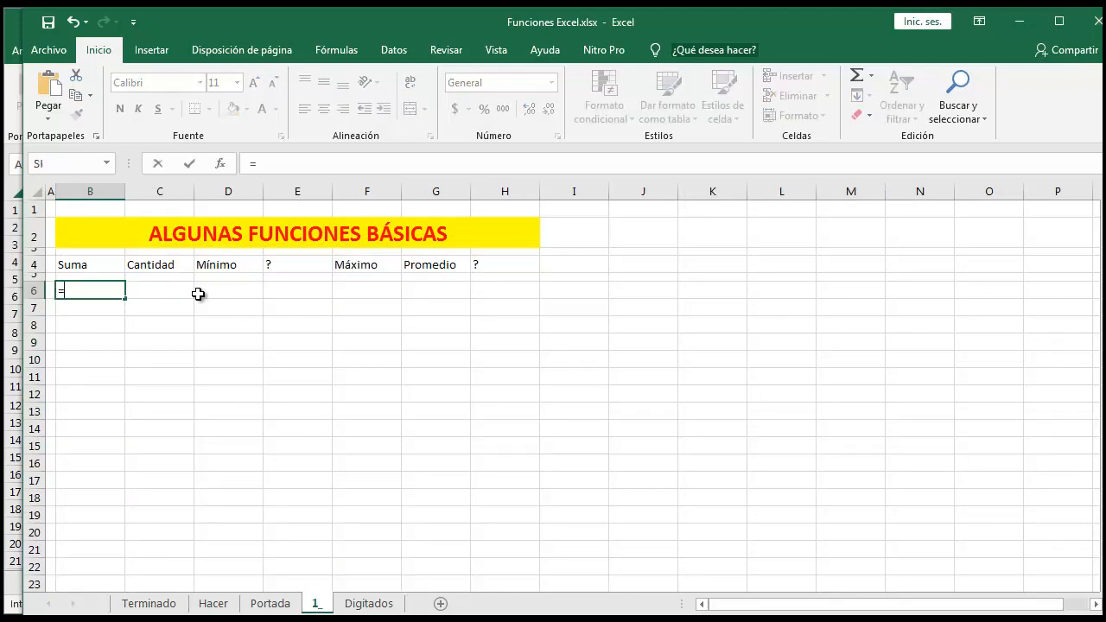
{"action": "type", "text": "a"}
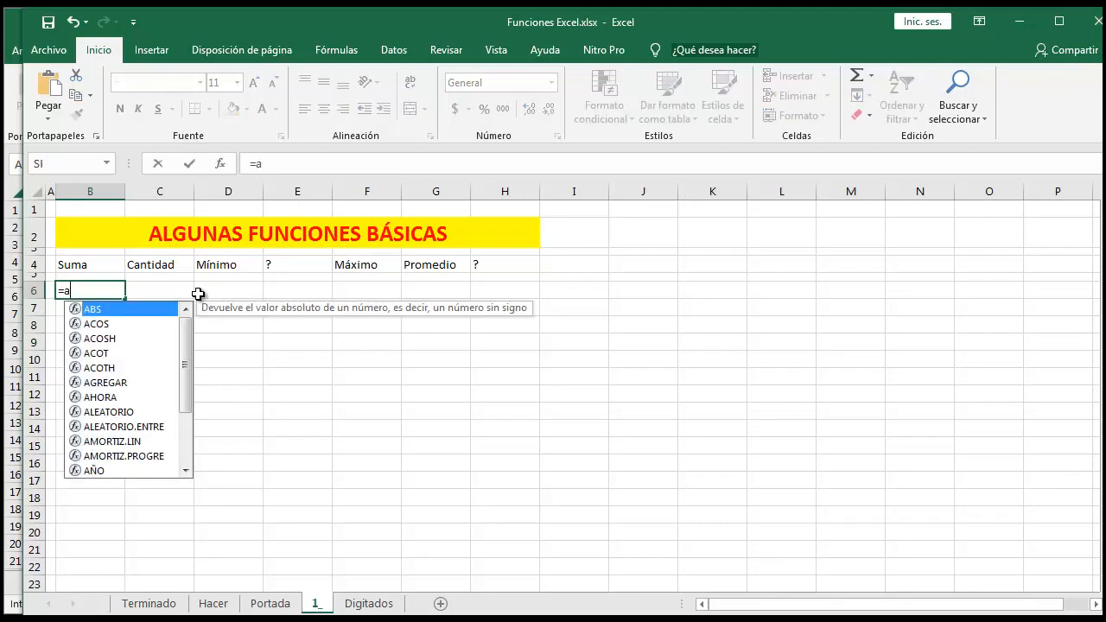
{"action": "type", "text": "le"}
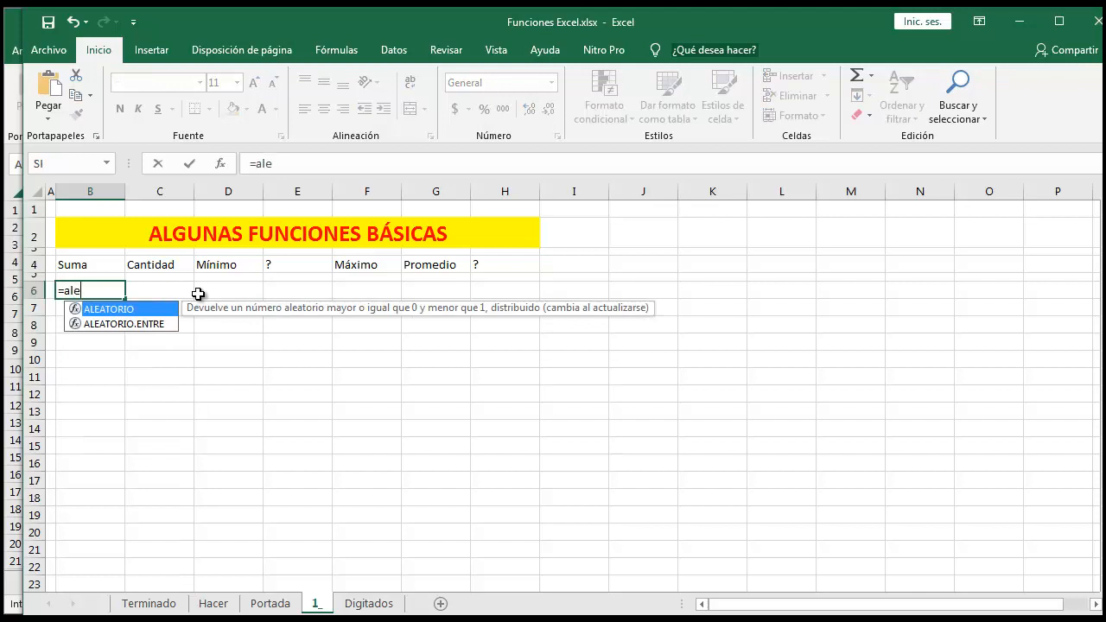
{"action": "double_click", "coordinate": [101, 324]}
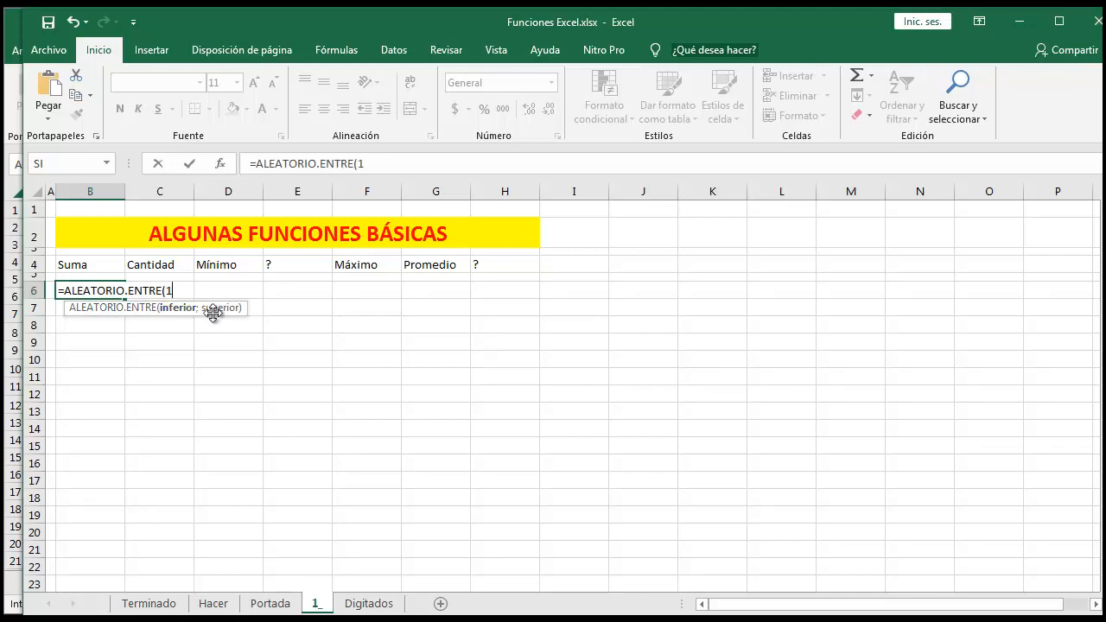
{"action": "type", "text": "1;"}
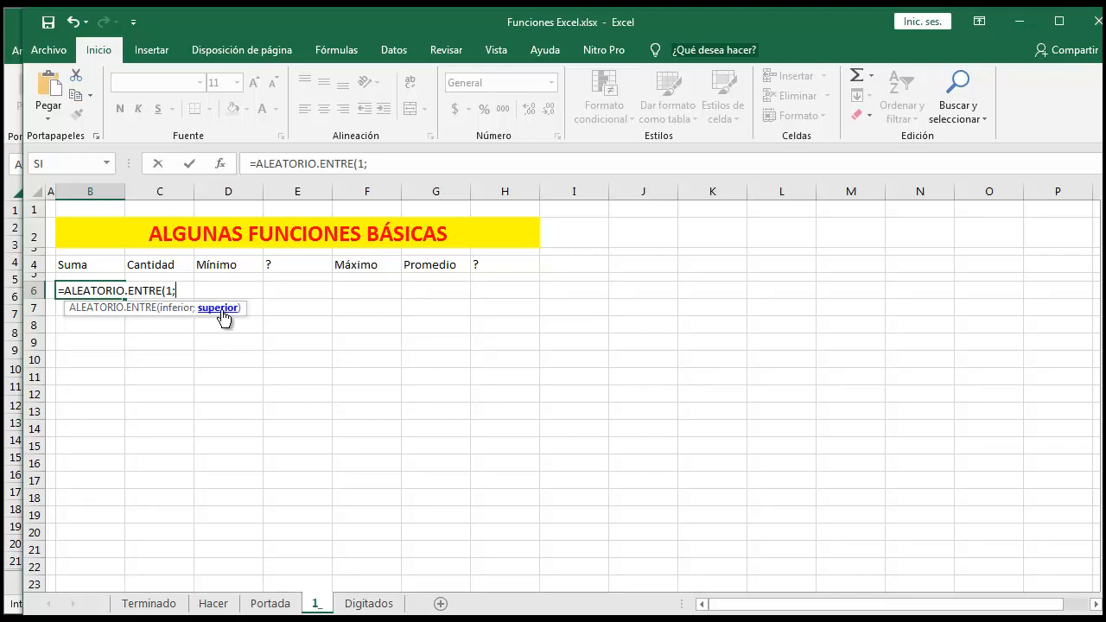
{"action": "type", "text": "1000("}
{"action": "type", "text": ")"}
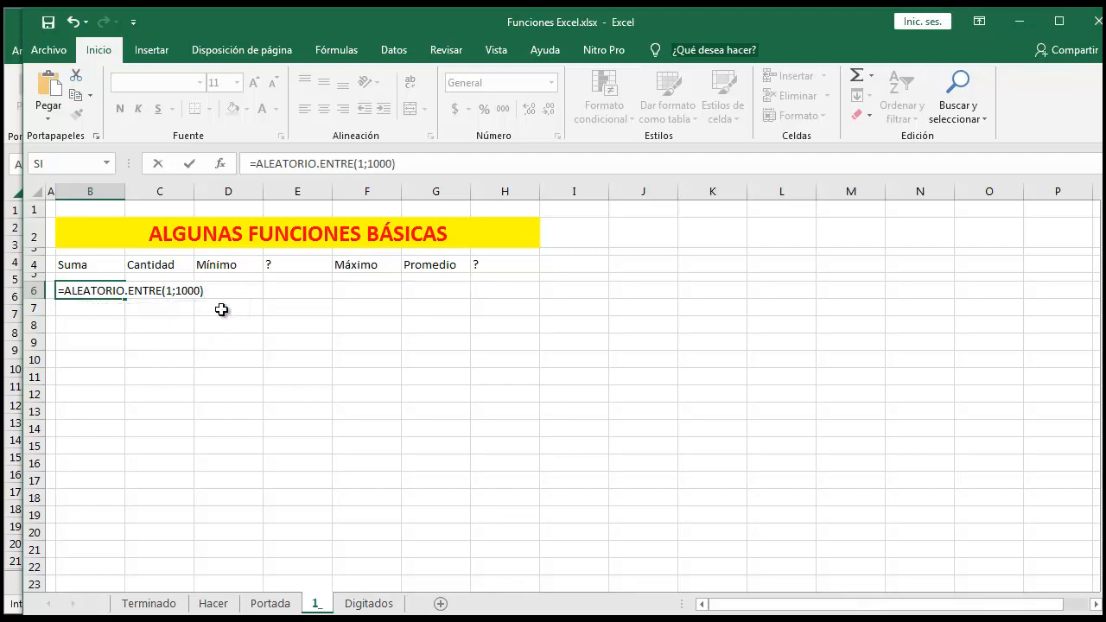
Confirm the random number formula in cell B6 and fill it down through B14 on the 1_ sheet.
{"action": "type", "text": "+"}
{"action": "key", "text": "Return"}
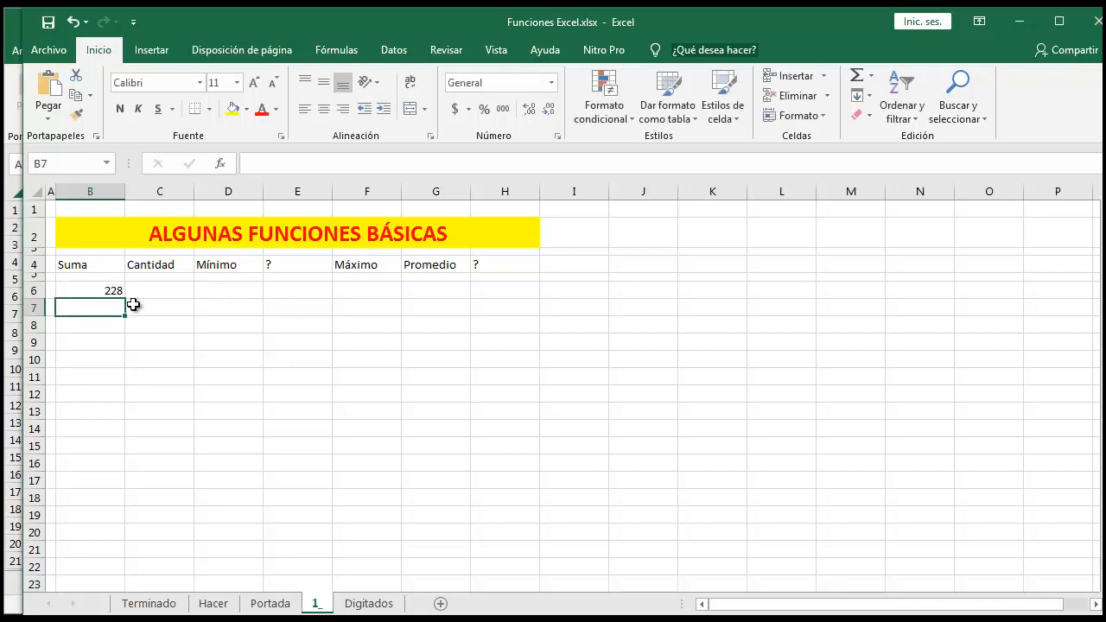
{"action": "left_click", "coordinate": [120, 294]}
{"action": "left_click", "coordinate": [165, 319]}
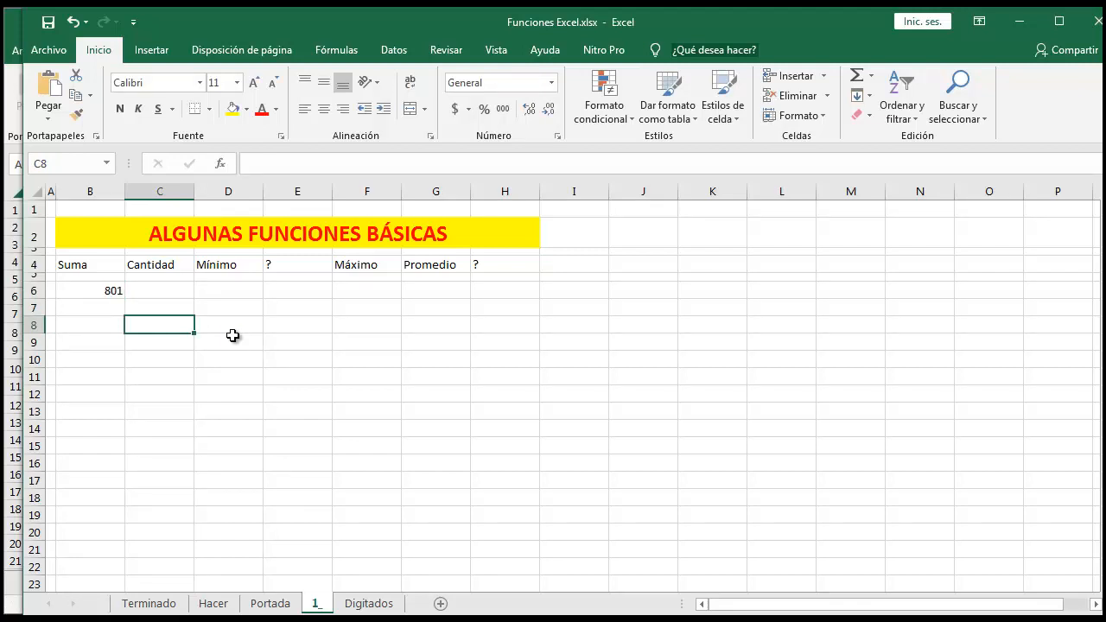
{"action": "left_click", "coordinate": [91, 291]}
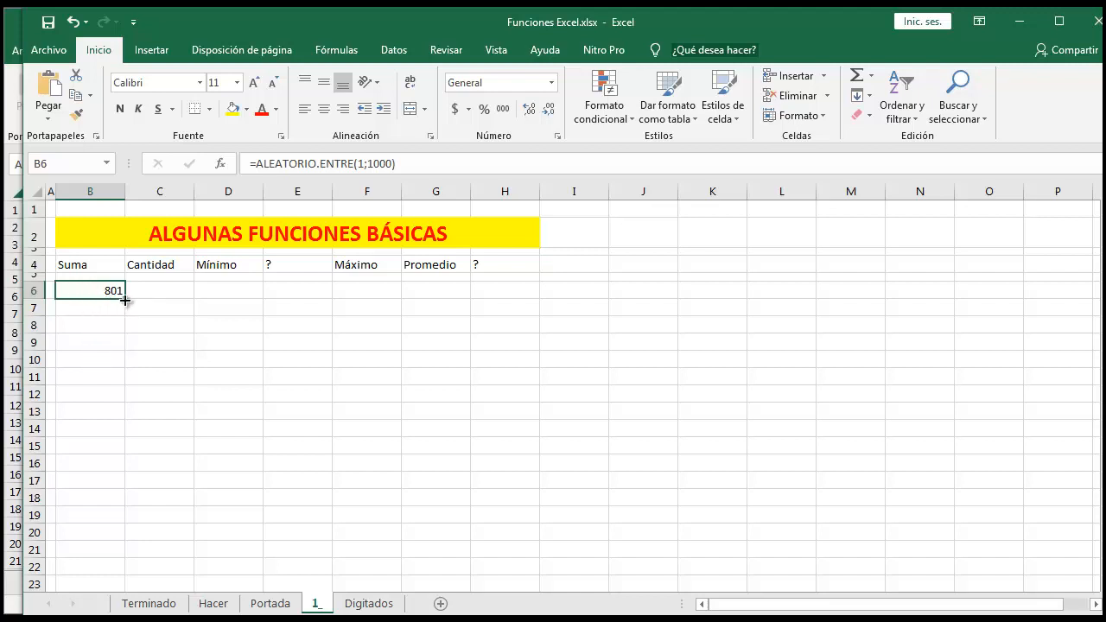
{"action": "left_click_drag", "start_coordinate": [124, 298], "coordinate": [118, 437]}
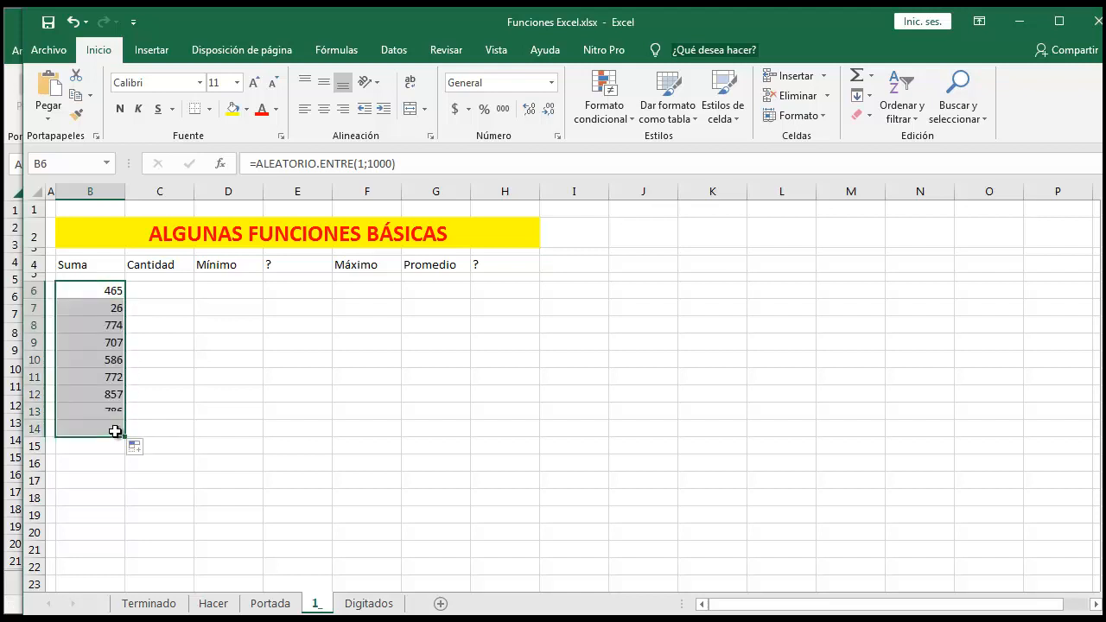
Extend the random number formulas from B6:B14 across to column H, matching the Hacer sheet's table.
{"action": "left_click", "coordinate": [213, 603]}
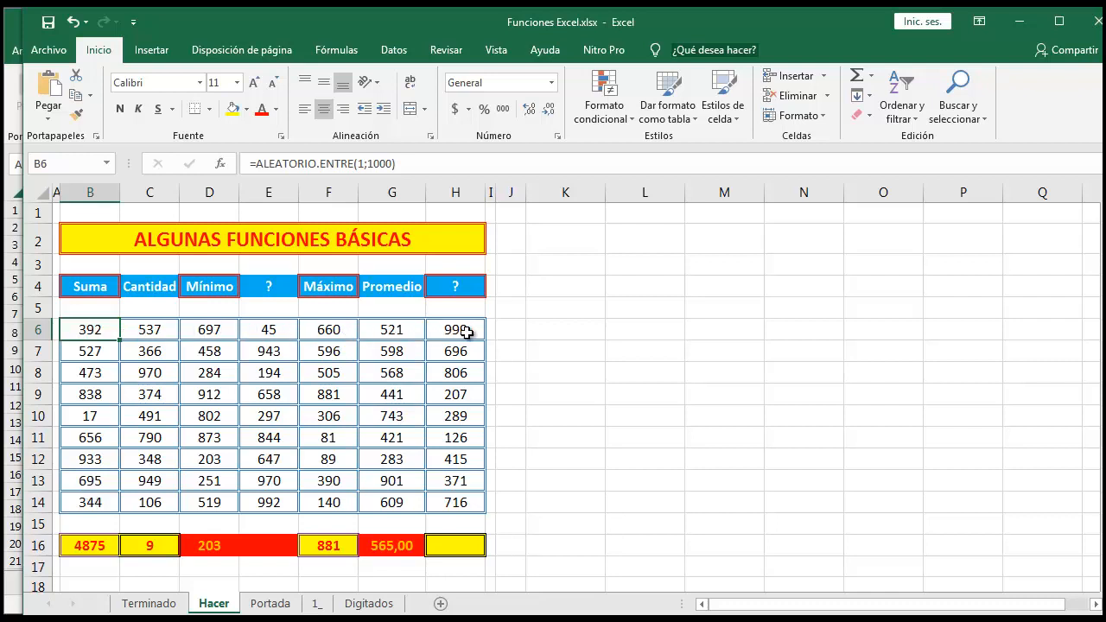
{"action": "left_click", "coordinate": [315, 605]}
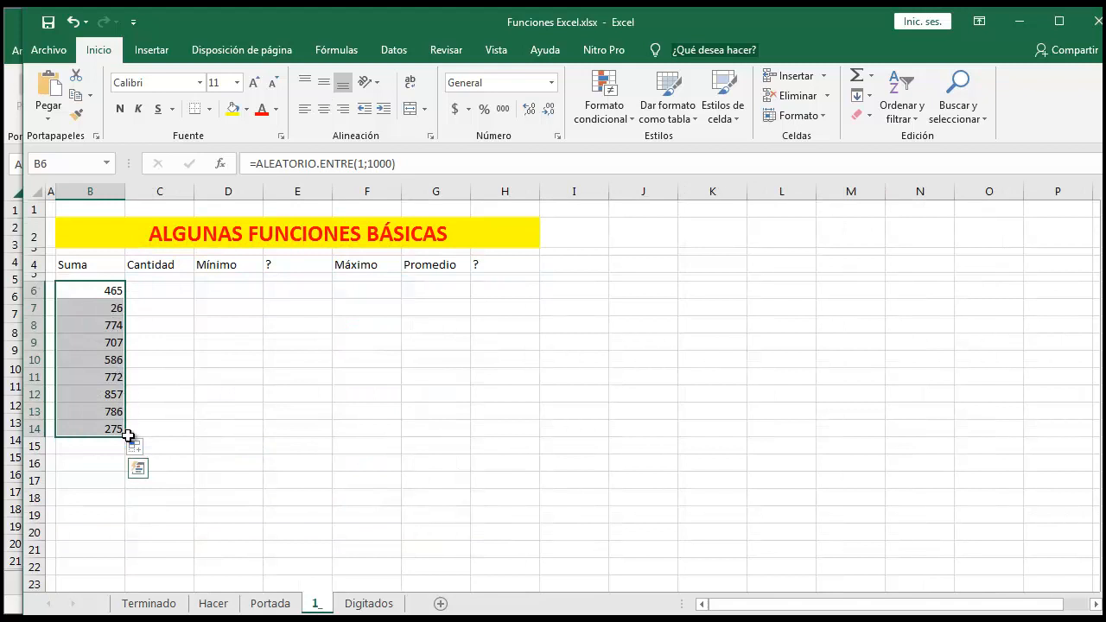
{"action": "left_click_drag", "start_coordinate": [128, 438], "coordinate": [507, 444]}
{"action": "left_click", "coordinate": [605, 393]}
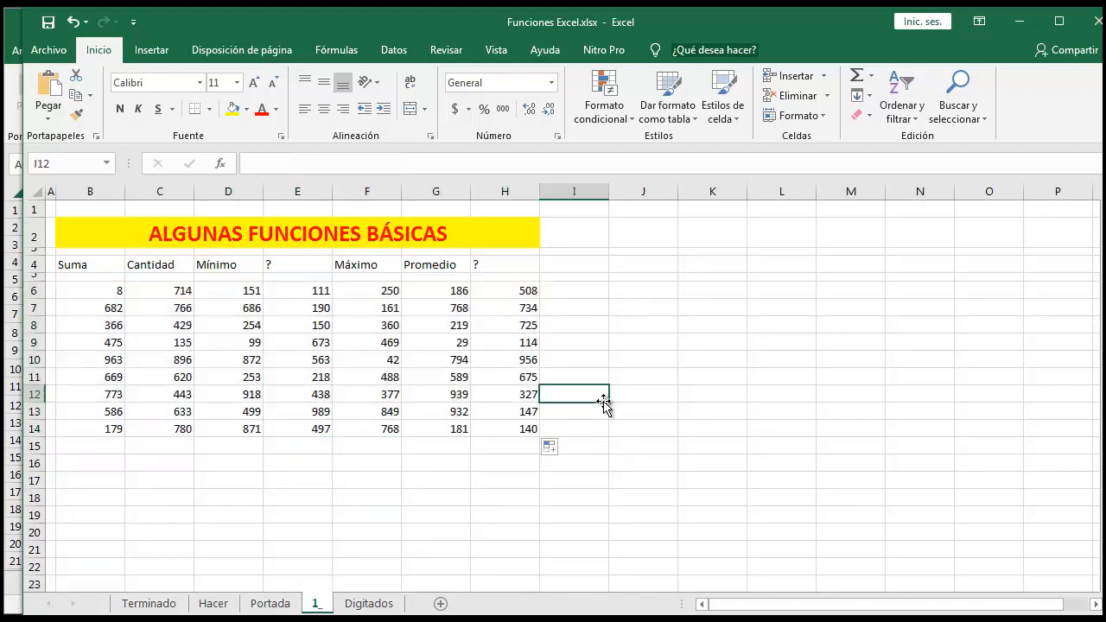
Recalculate the 1_ sheet repeatedly to check that the random numbers in B6:H14 refresh.
{"action": "left_click", "coordinate": [774, 342]}
{"action": "key", "text": "F9"}
{"action": "key", "text": "F9"}
{"action": "key", "text": "F9"}
{"action": "key", "text": "F9"}
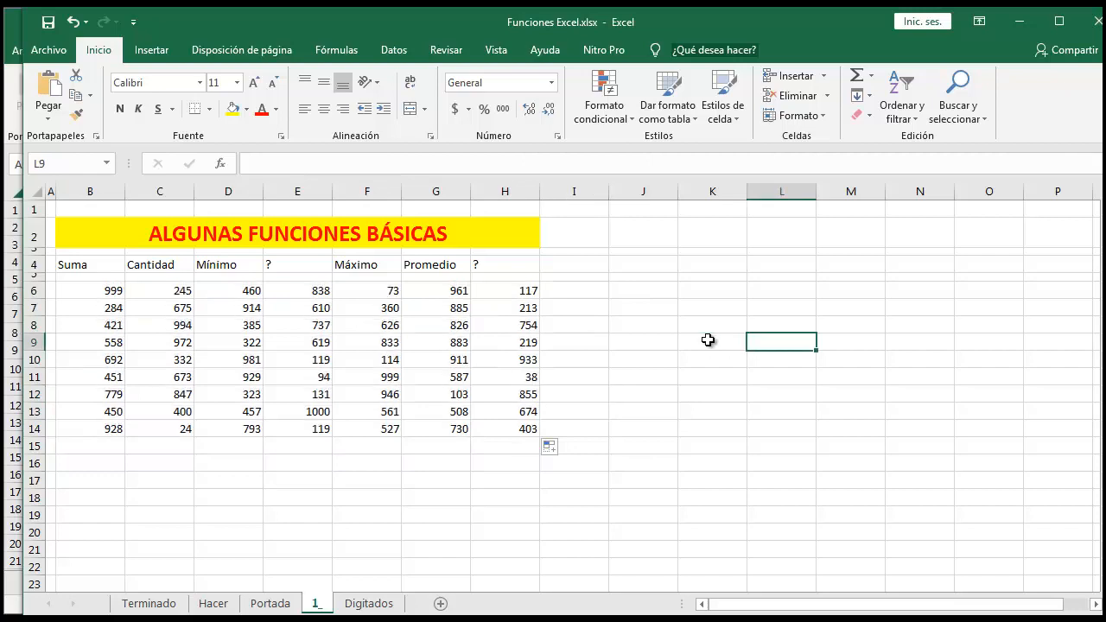
{"action": "key", "text": "F9"}
{"action": "key", "text": "F9"}
{"action": "key", "text": "F9"}
{"action": "key", "text": "F9"}
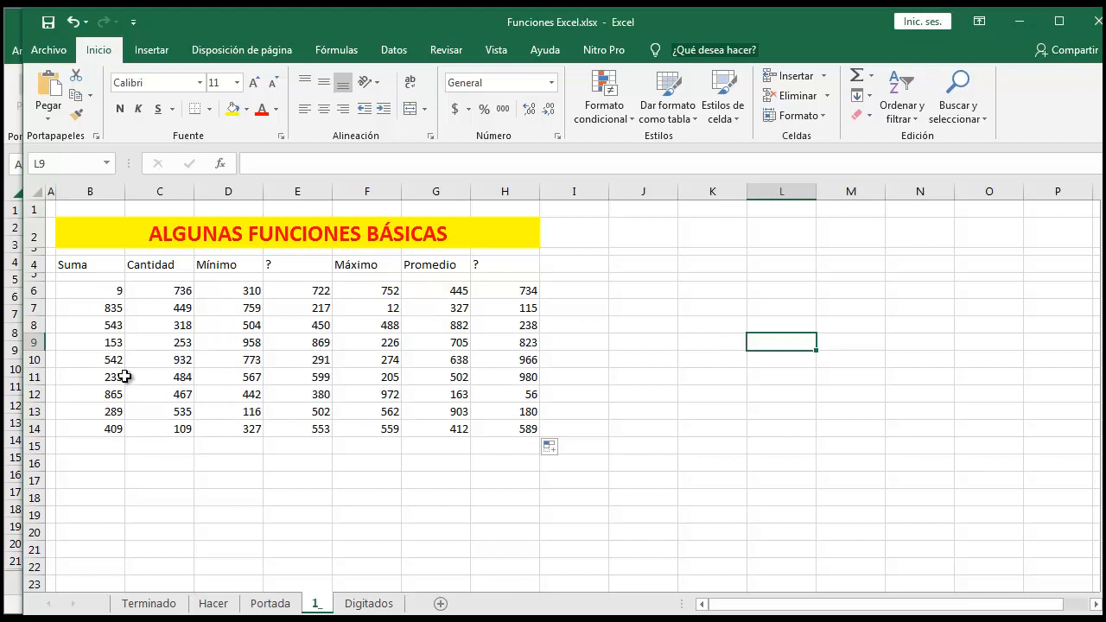
Center the headers and numbers in B4:H14 horizontally and middle-align them vertically.
{"action": "left_click_drag", "start_coordinate": [74, 264], "coordinate": [495, 426]}
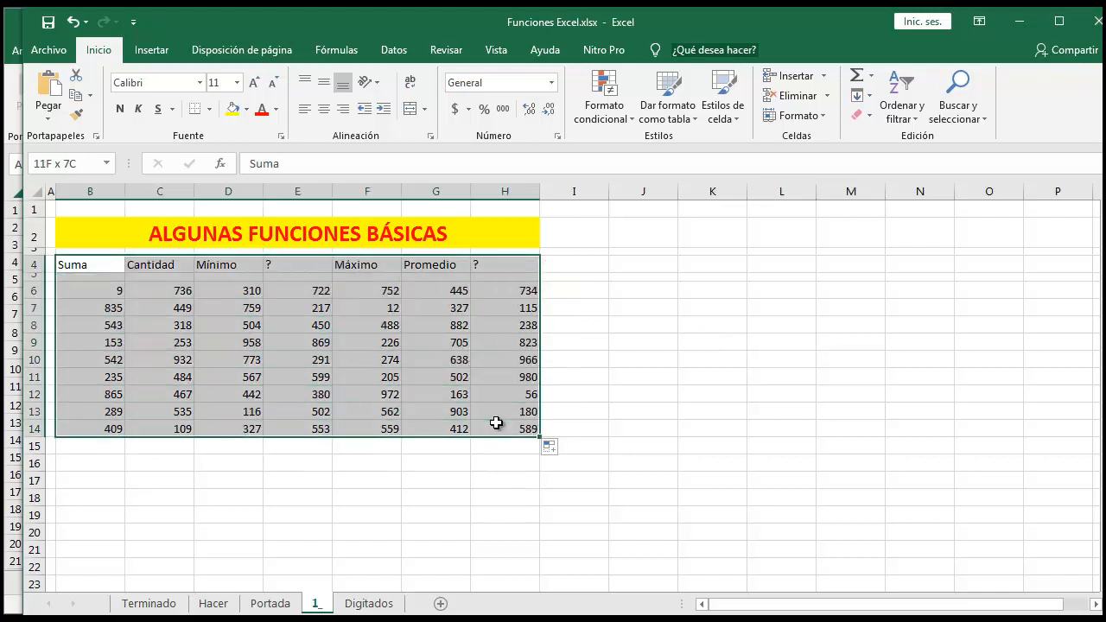
{"action": "left_click", "coordinate": [324, 109]}
{"action": "left_click", "coordinate": [324, 82]}
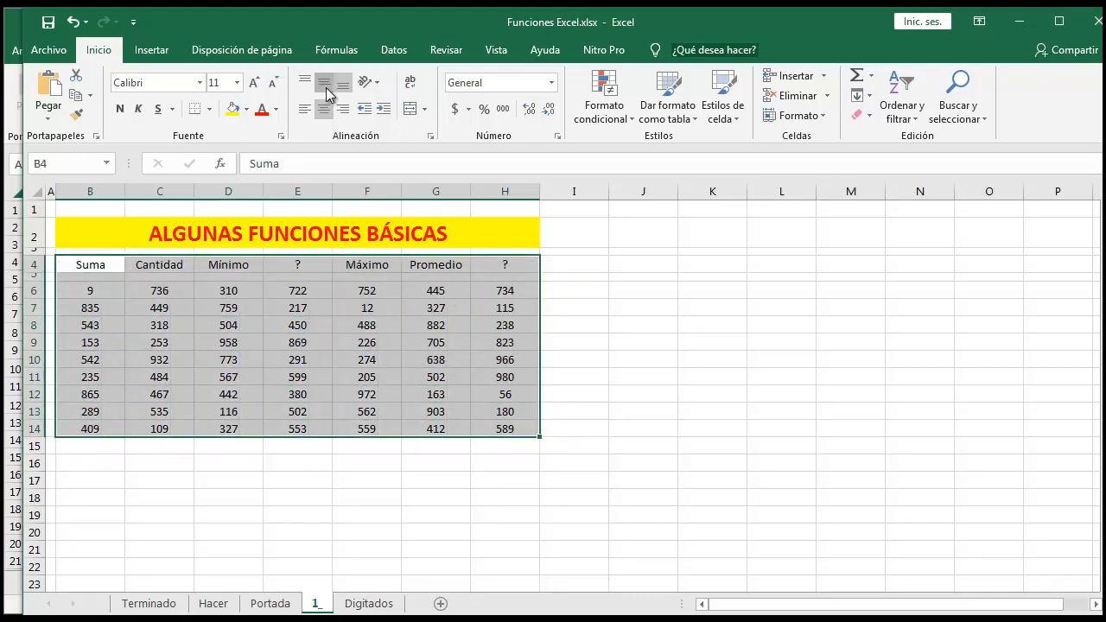
{"action": "left_click", "coordinate": [179, 463]}
Examine the result formulas in row 16 of the Hacer sheet, from Suma through the last column, and compare with the 1_ sheet.
{"action": "left_click", "coordinate": [213, 603]}
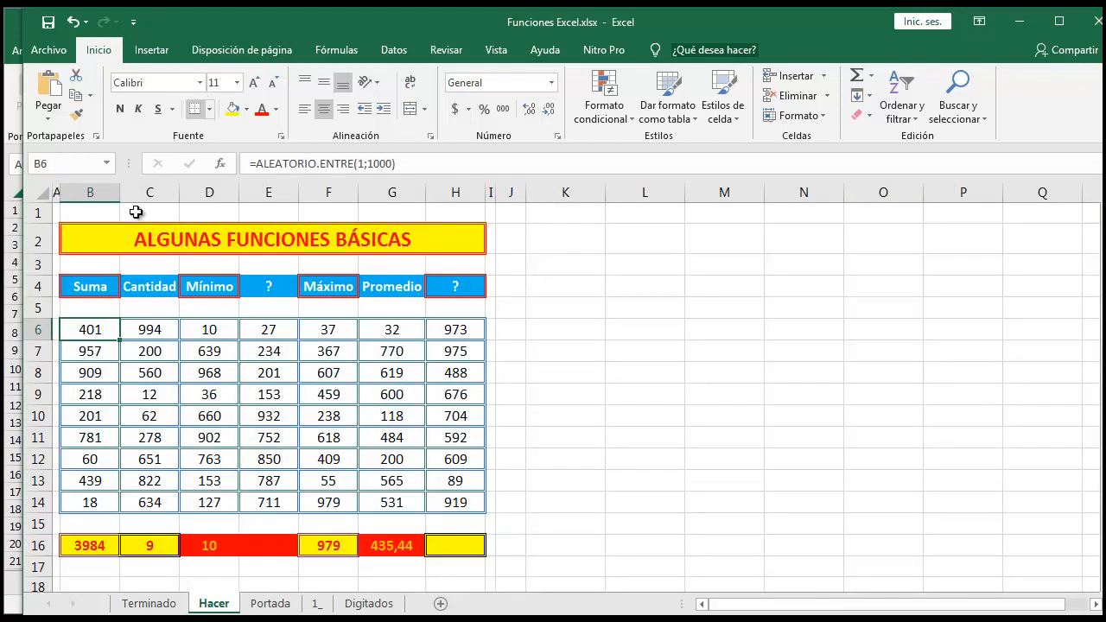
{"action": "left_click", "coordinate": [95, 545]}
{"action": "left_click", "coordinate": [138, 545]}
{"action": "left_click", "coordinate": [207, 546]}
{"action": "left_click", "coordinate": [309, 547]}
{"action": "left_click", "coordinate": [392, 549]}
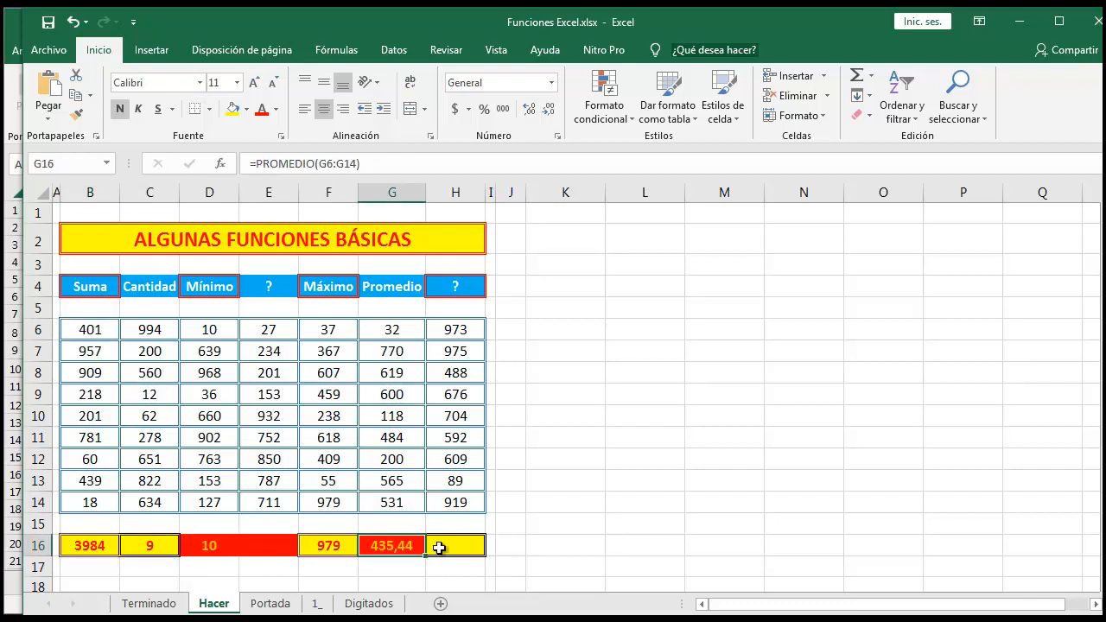
{"action": "left_click", "coordinate": [447, 549]}
{"action": "left_click", "coordinate": [542, 531]}
{"action": "left_click", "coordinate": [316, 604]}
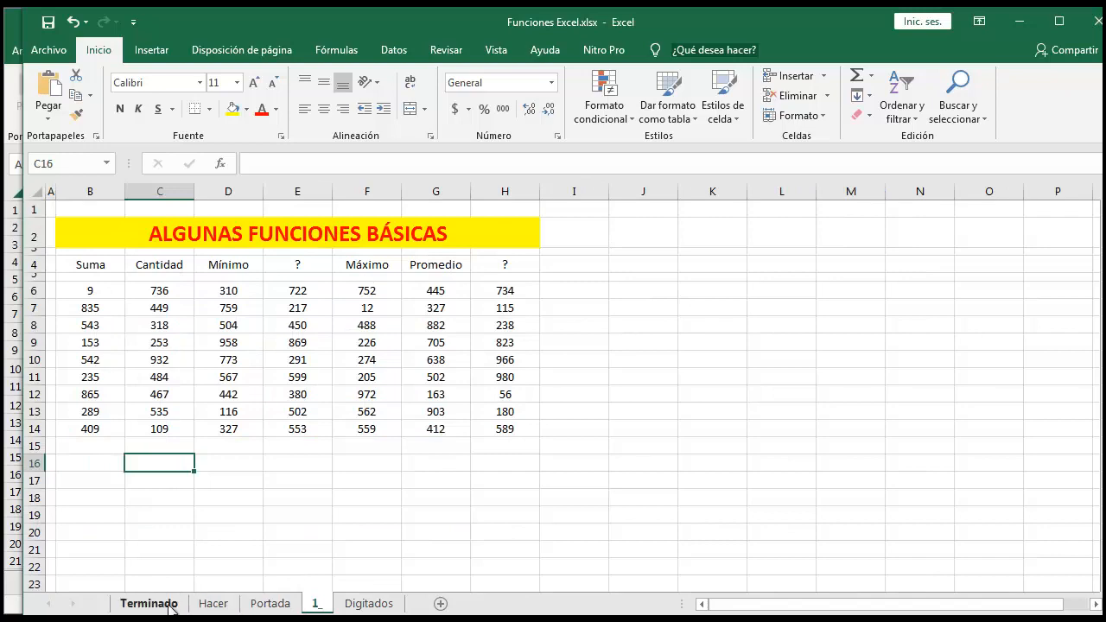
{"action": "left_click", "coordinate": [213, 603]}
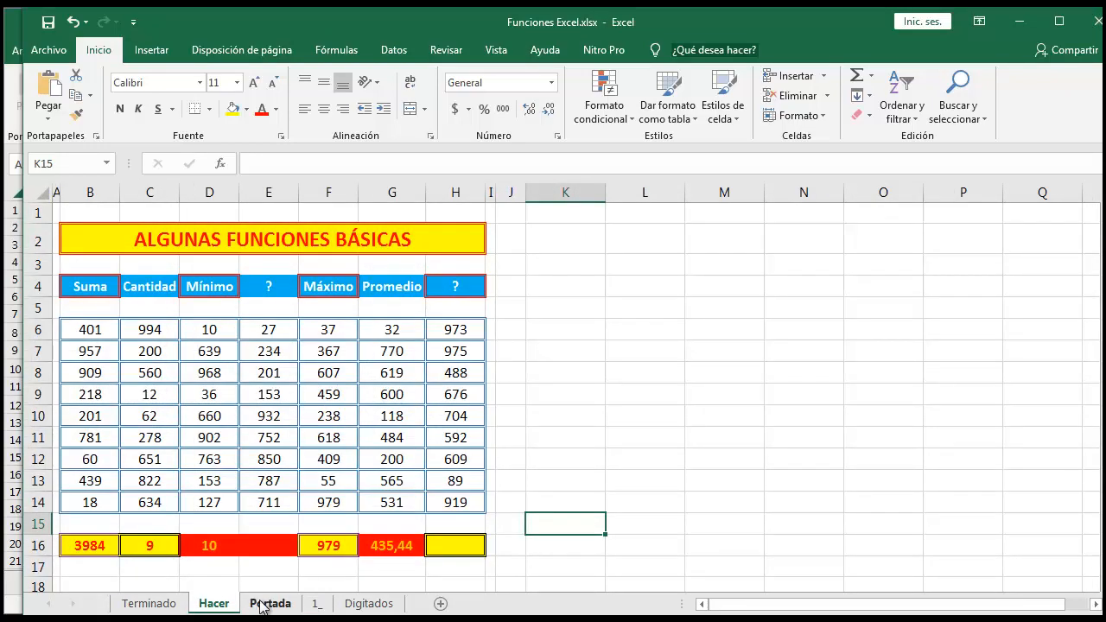
{"action": "left_click", "coordinate": [316, 603]}
Enter the sum formula =SUMA(B6:B14) in cell B16 of the 1_ sheet.
{"action": "left_click", "coordinate": [73, 466]}
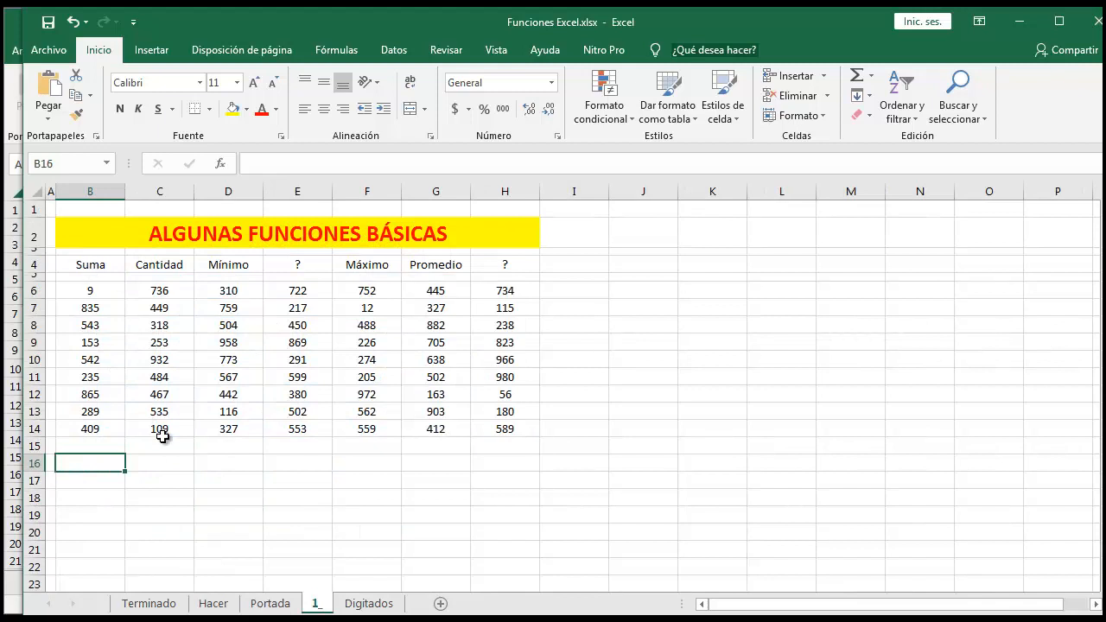
{"action": "type", "text": "="}
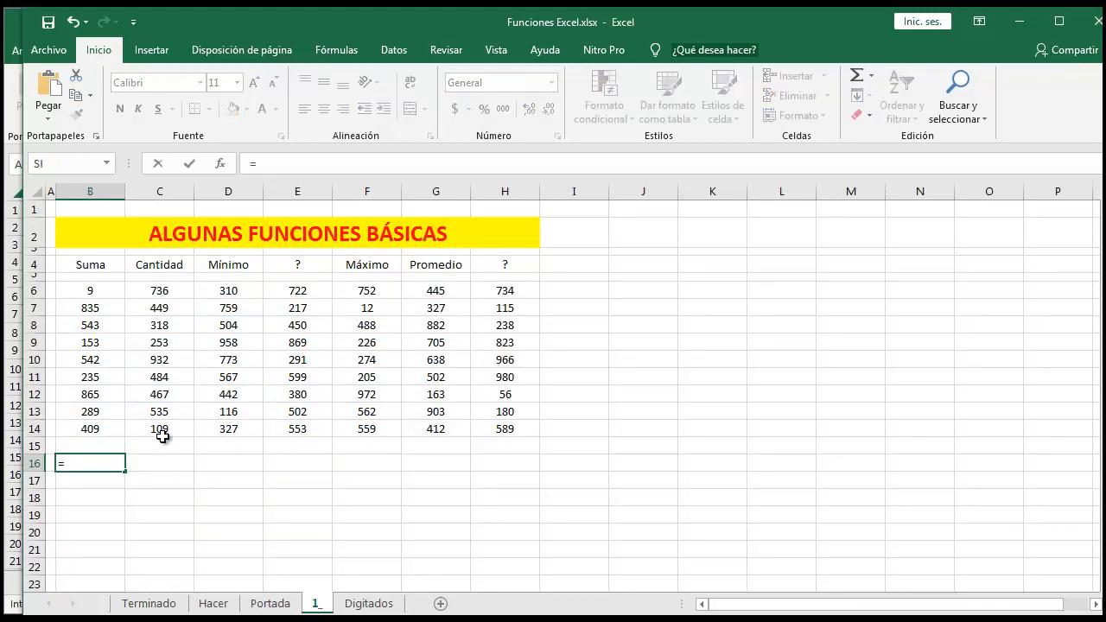
{"action": "type", "text": "s"}
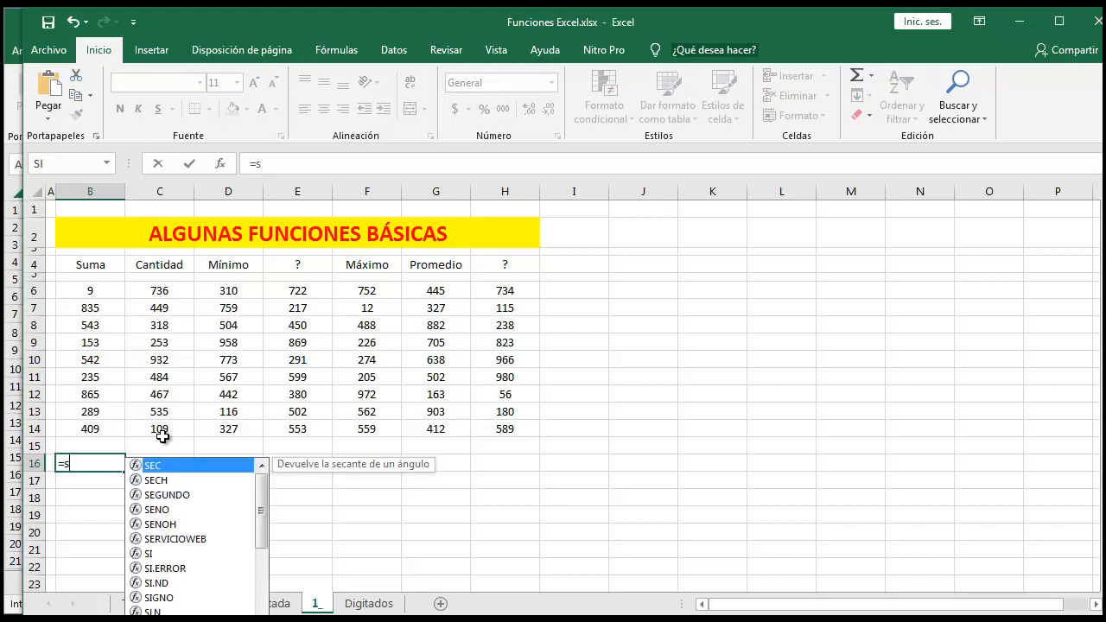
{"action": "type", "text": "u"}
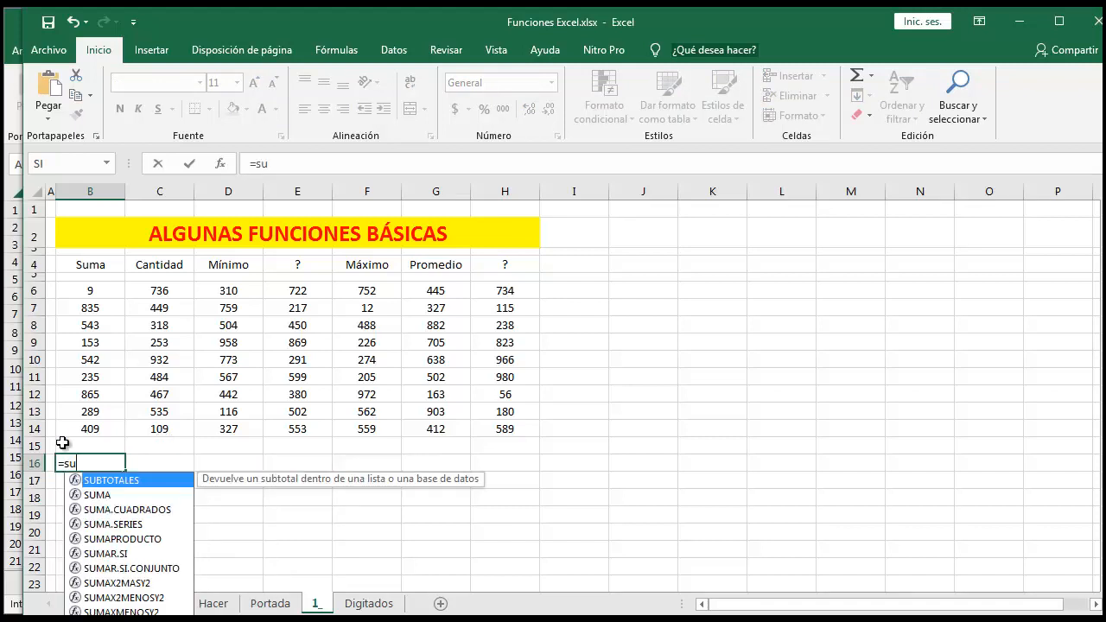
{"action": "double_click", "coordinate": [95, 499]}
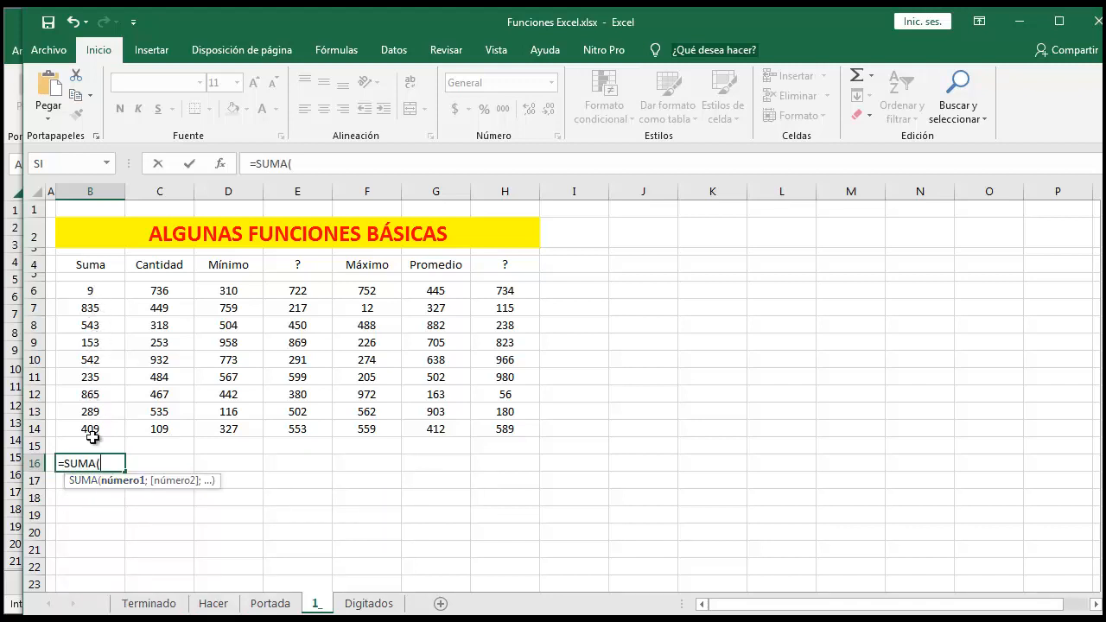
{"action": "left_click", "coordinate": [92, 290]}
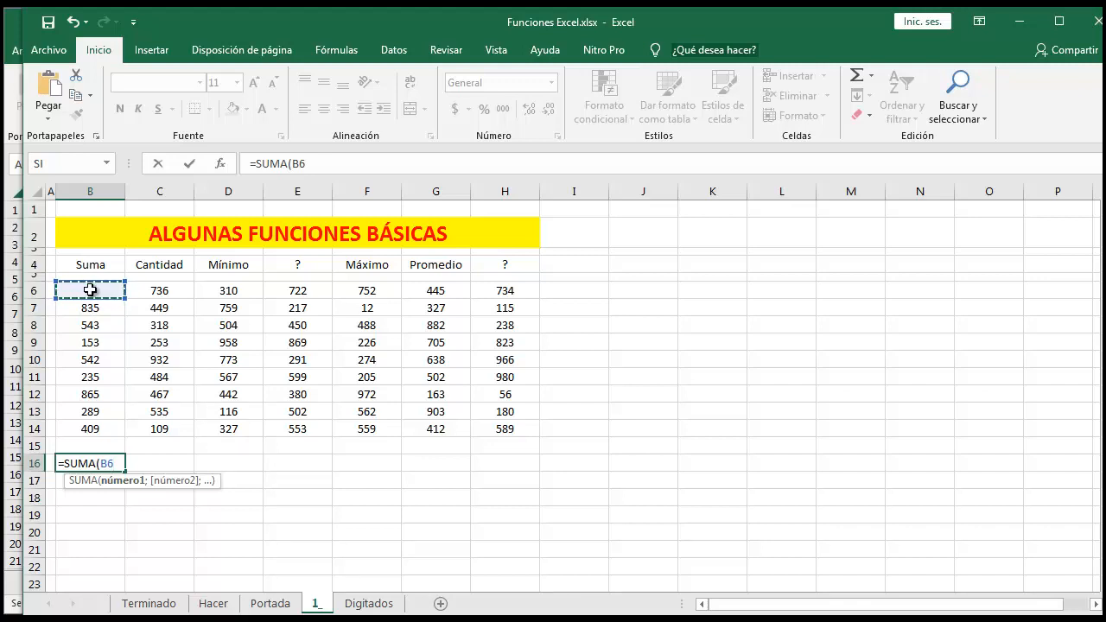
{"action": "left_click_drag", "start_coordinate": [90, 290], "coordinate": [87, 432]}
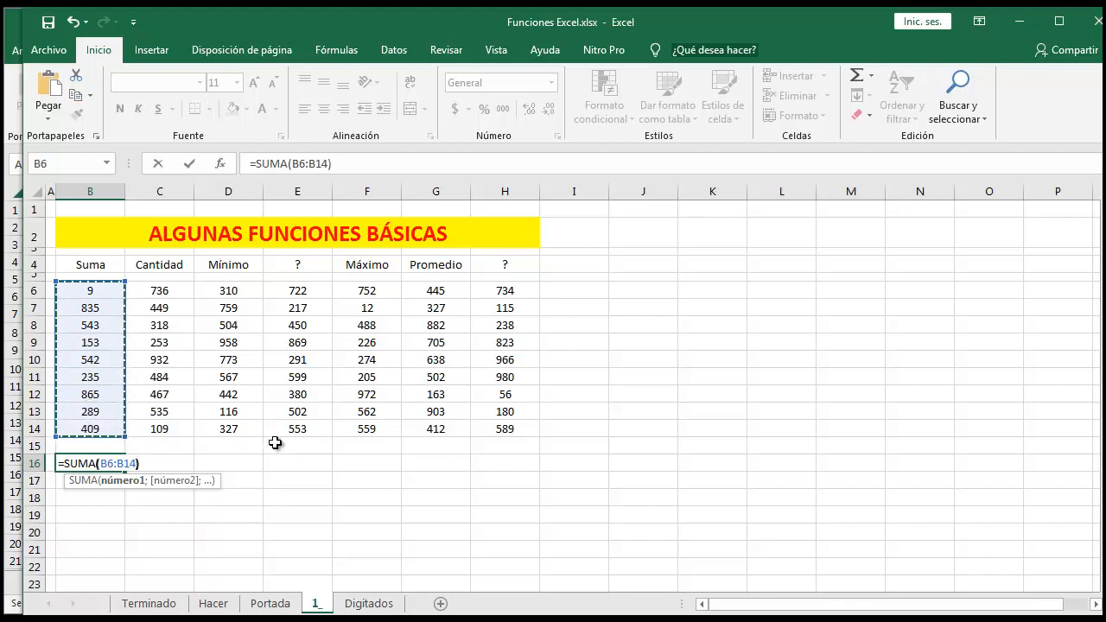
{"action": "key", "text": "Return"}
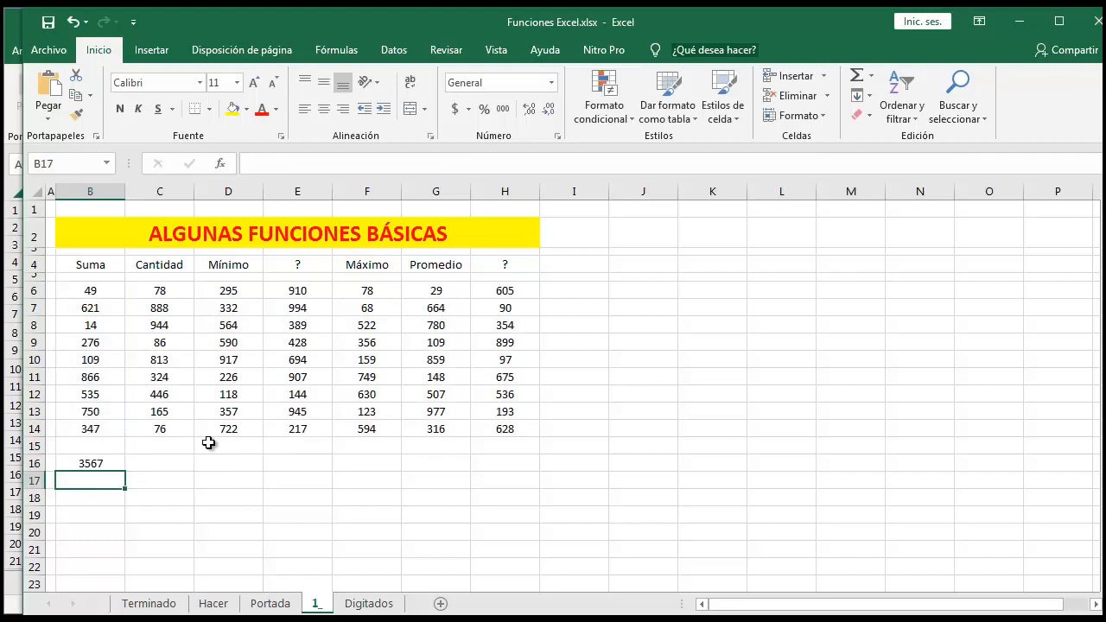
{"action": "left_click", "coordinate": [100, 465]}
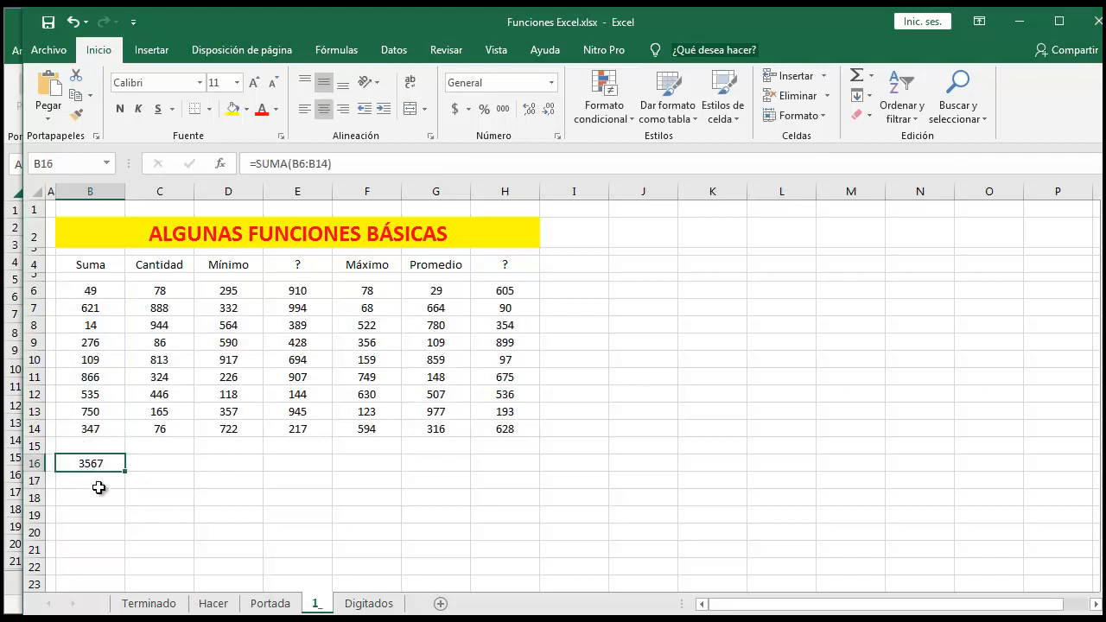
Recalculate the sheet repeatedly to check that the sum in B16 follows the changing random numbers.
{"action": "left_click", "coordinate": [99, 486]}
{"action": "left_click", "coordinate": [99, 500]}
{"action": "key", "text": "F9"}
{"action": "key", "text": "F9"}
{"action": "key", "text": "F9"}
{"action": "key", "text": "F9"}
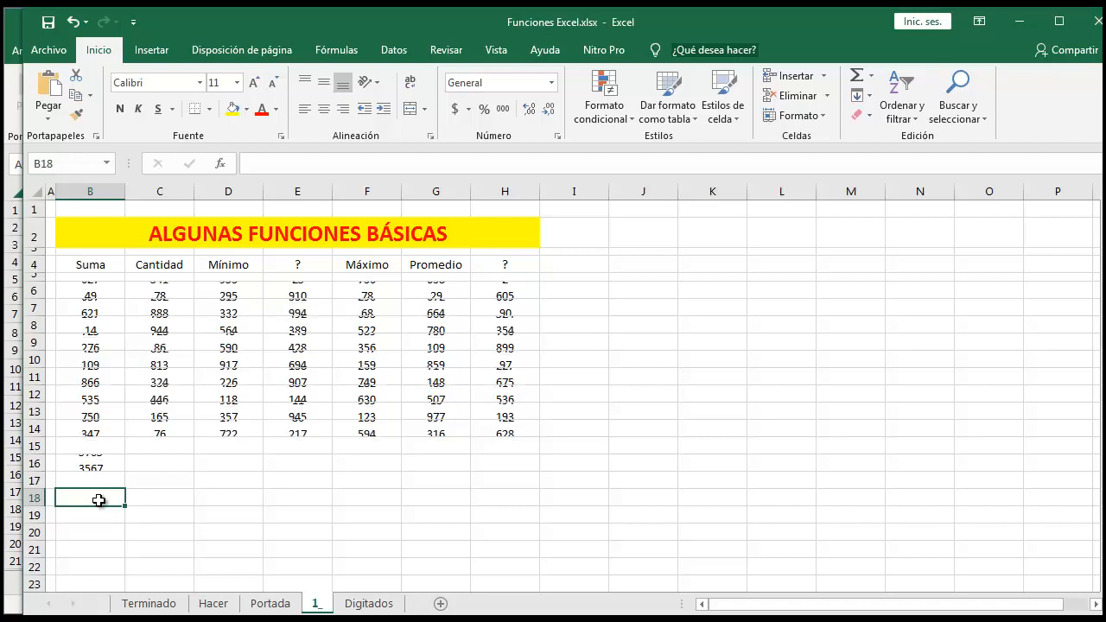
{"action": "key", "text": "F9"}
{"action": "key", "text": "F9"}
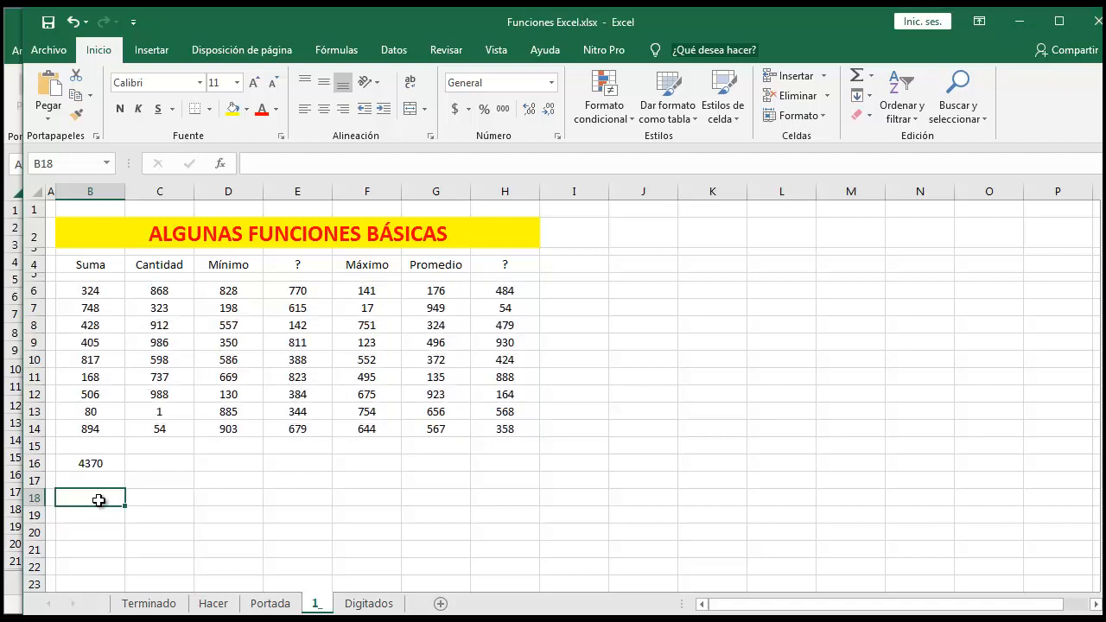
{"action": "key", "text": "F9"}
{"action": "key", "text": "F9"}
{"action": "key", "text": "F9"}
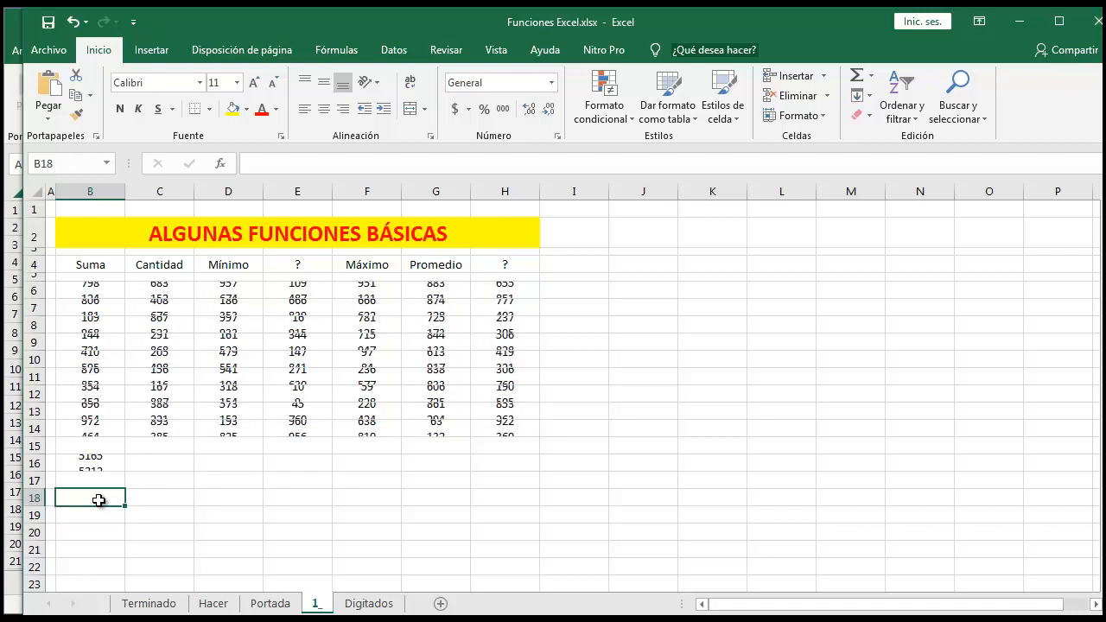
Enter the count formula =CONTARA(C6:C14) in cell C16 under the Cantidad column.
{"action": "left_click", "coordinate": [132, 461]}
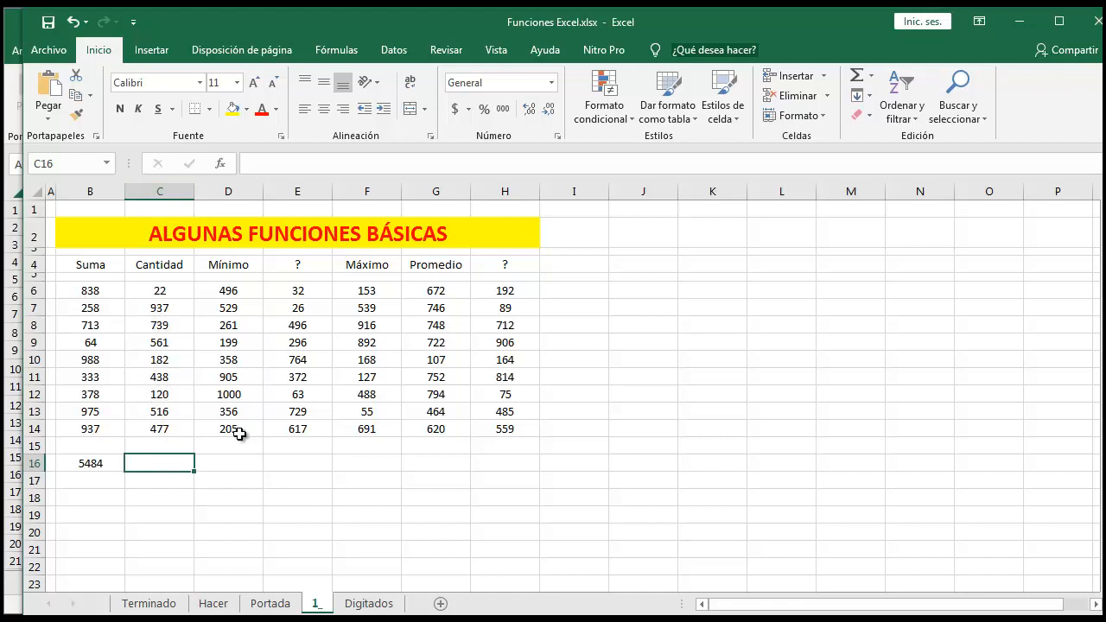
{"action": "type", "text": "="}
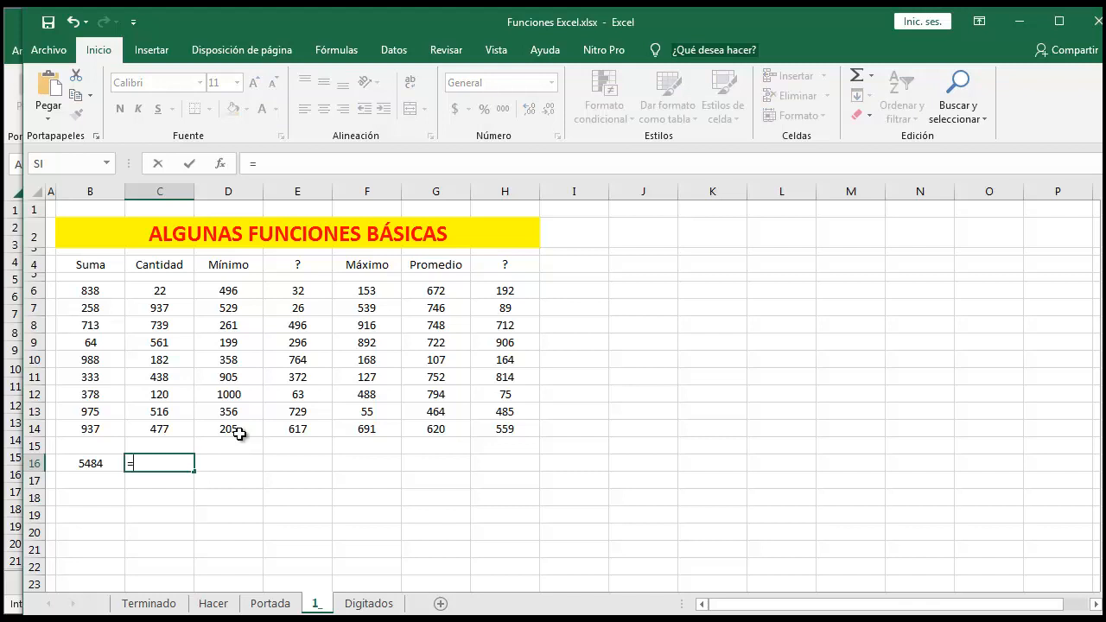
{"action": "type", "text": "con"}
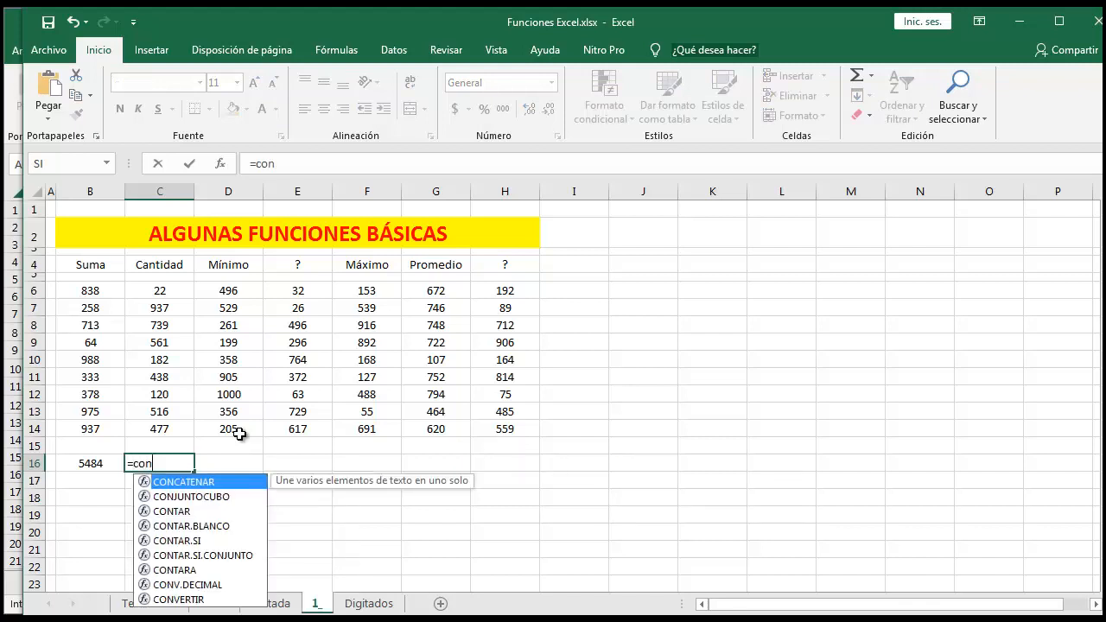
{"action": "type", "text": "t"}
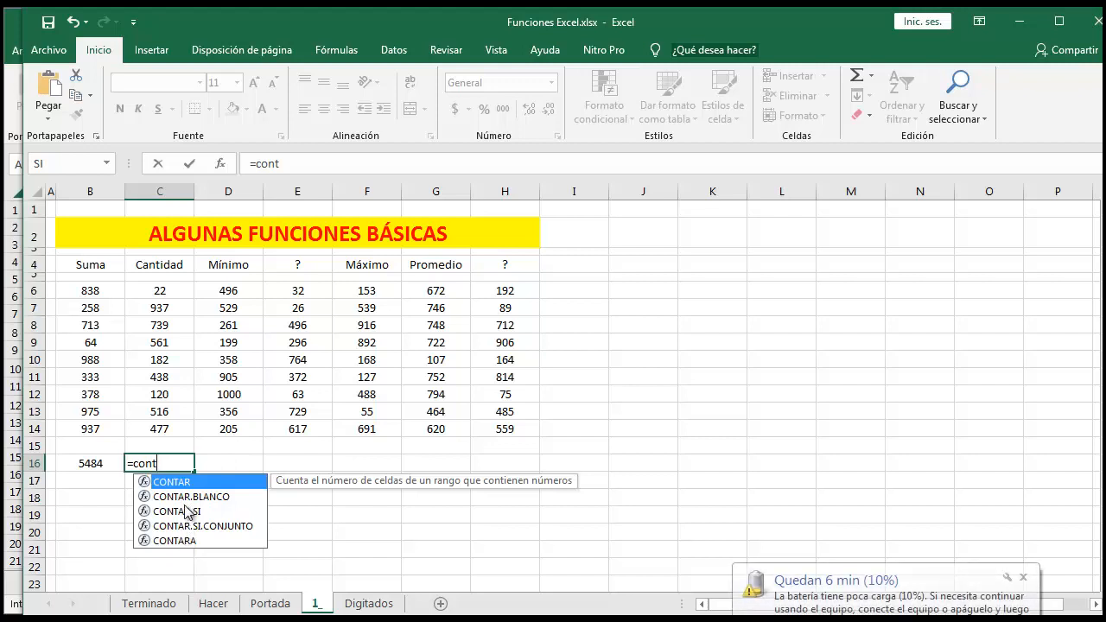
{"action": "left_click", "coordinate": [1023, 577]}
{"action": "left_click", "coordinate": [168, 464]}
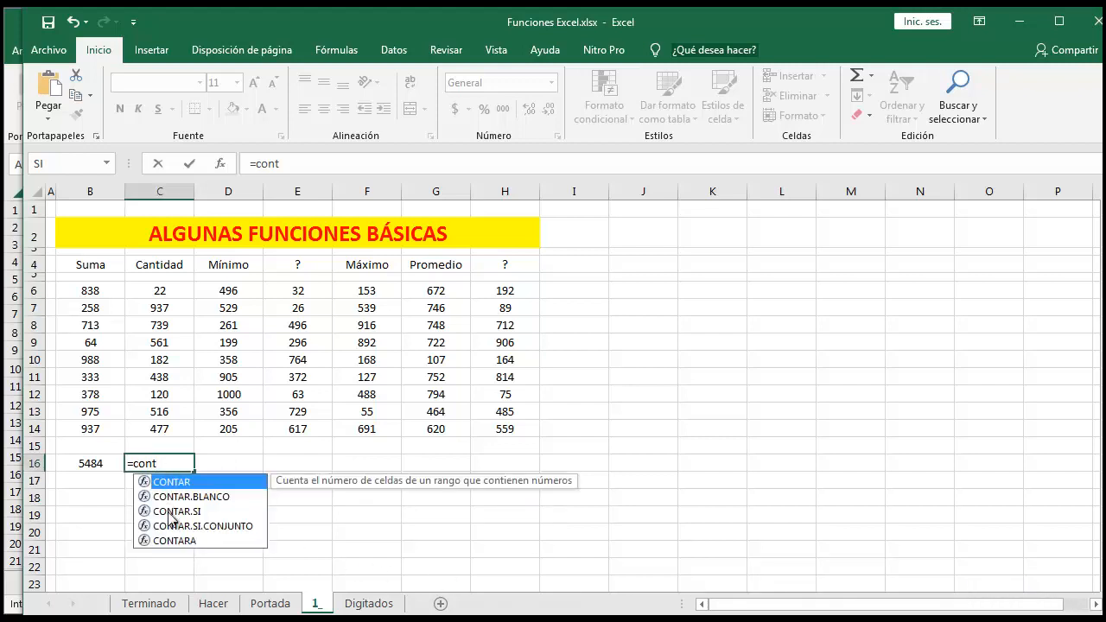
{"action": "double_click", "coordinate": [173, 541]}
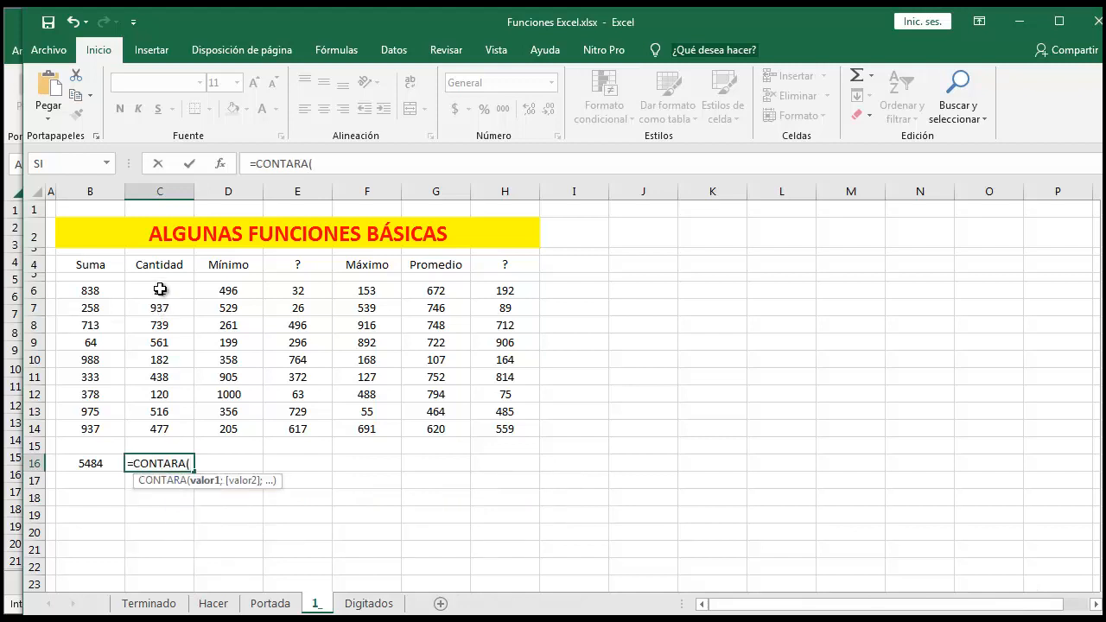
{"action": "left_click_drag", "start_coordinate": [160, 289], "coordinate": [159, 431]}
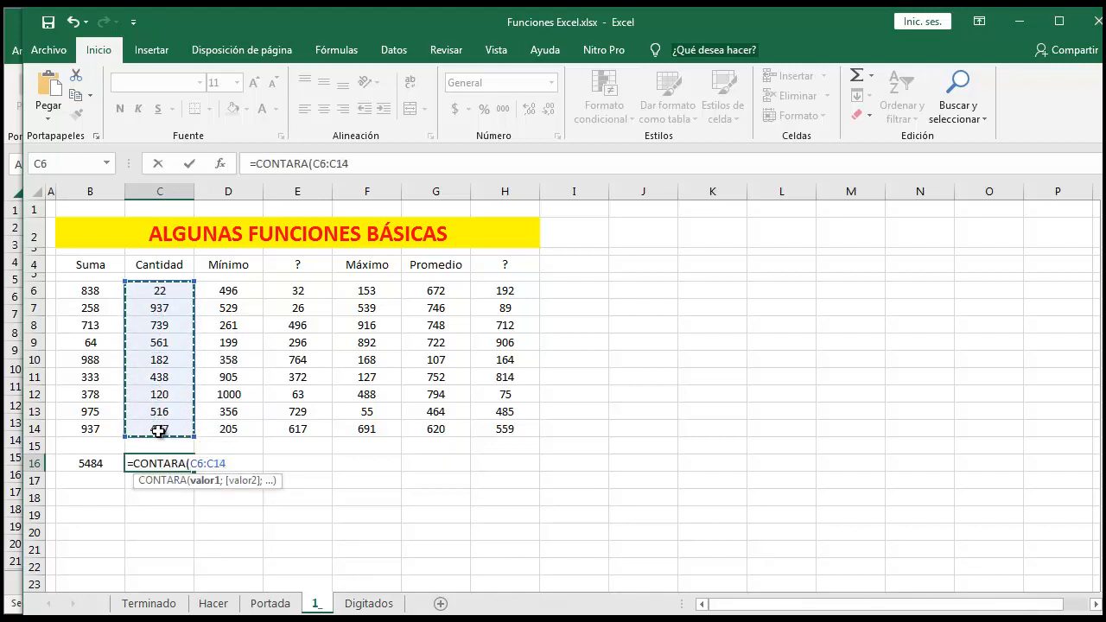
{"action": "type", "text": ")"}
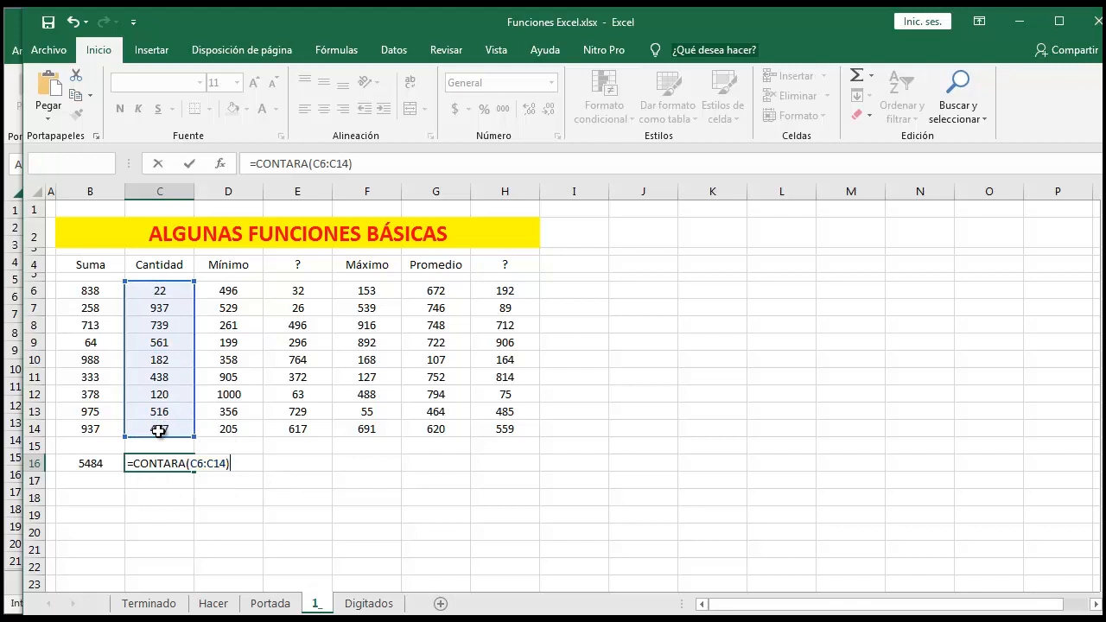
{"action": "key", "text": "Return"}
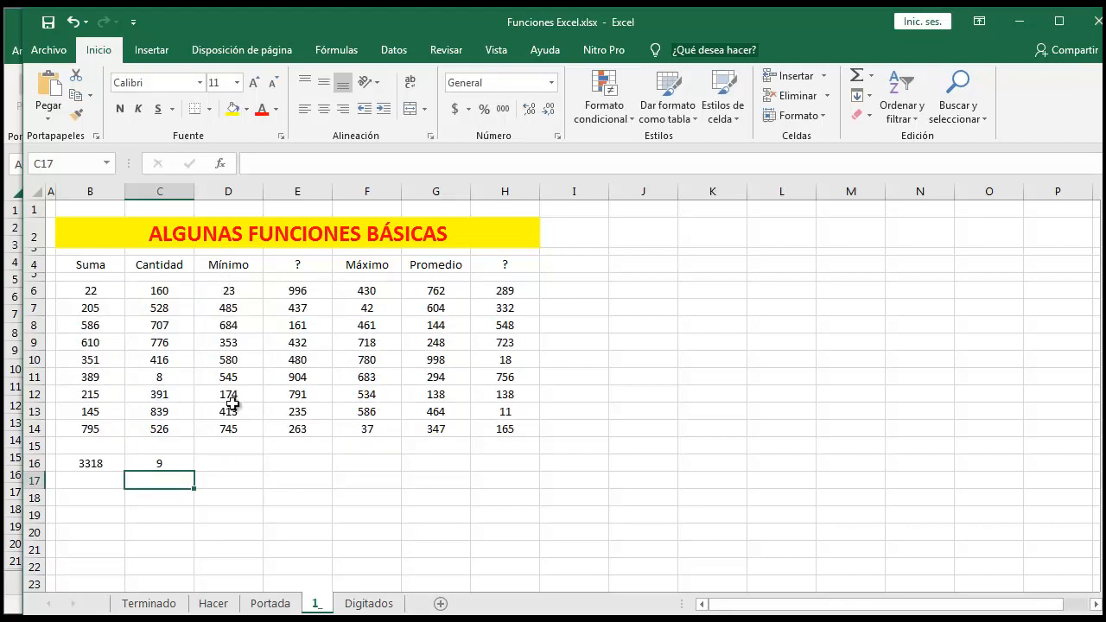
Enter the minimum formula =MIN(D6:D14) in cell D16 and recalculate the sheet to check it.
{"action": "left_click", "coordinate": [232, 465]}
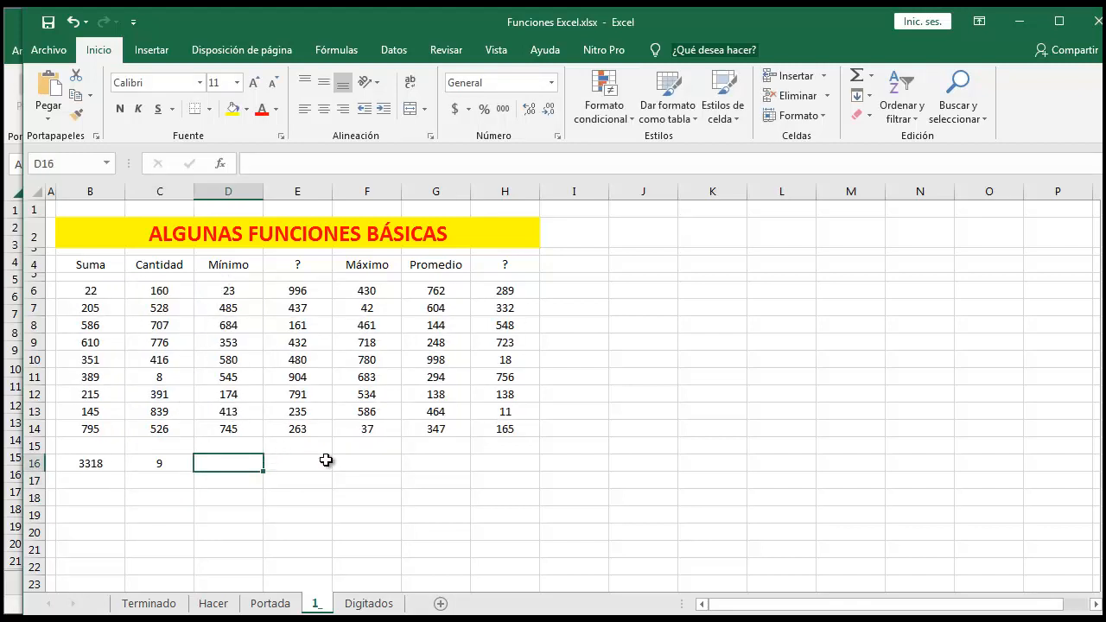
{"action": "type", "text": "=mi"}
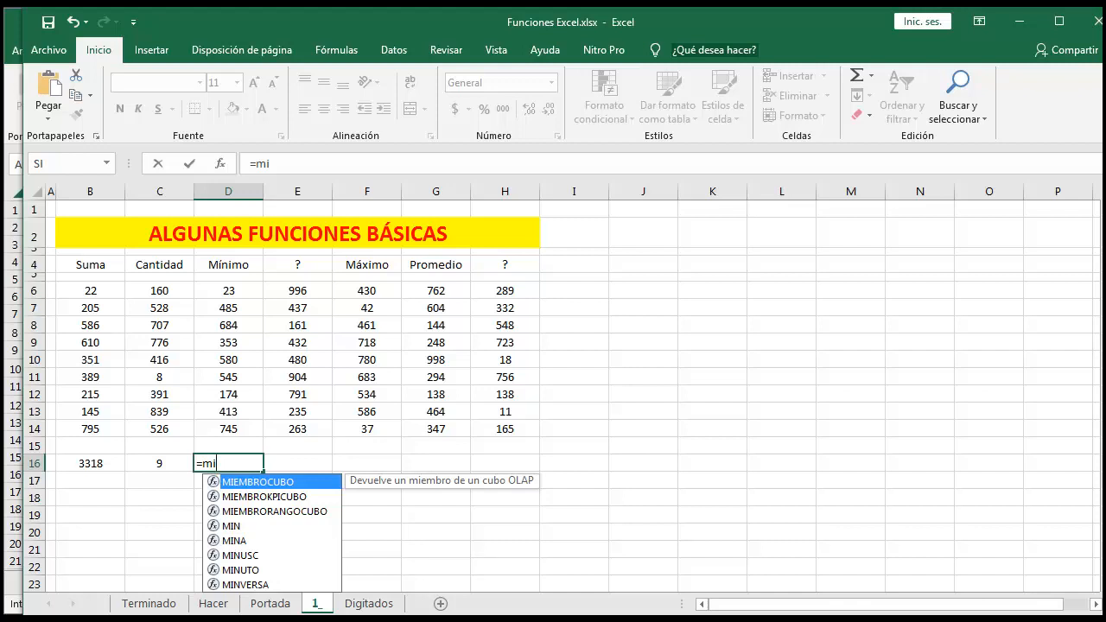
{"action": "left_click", "coordinate": [235, 526]}
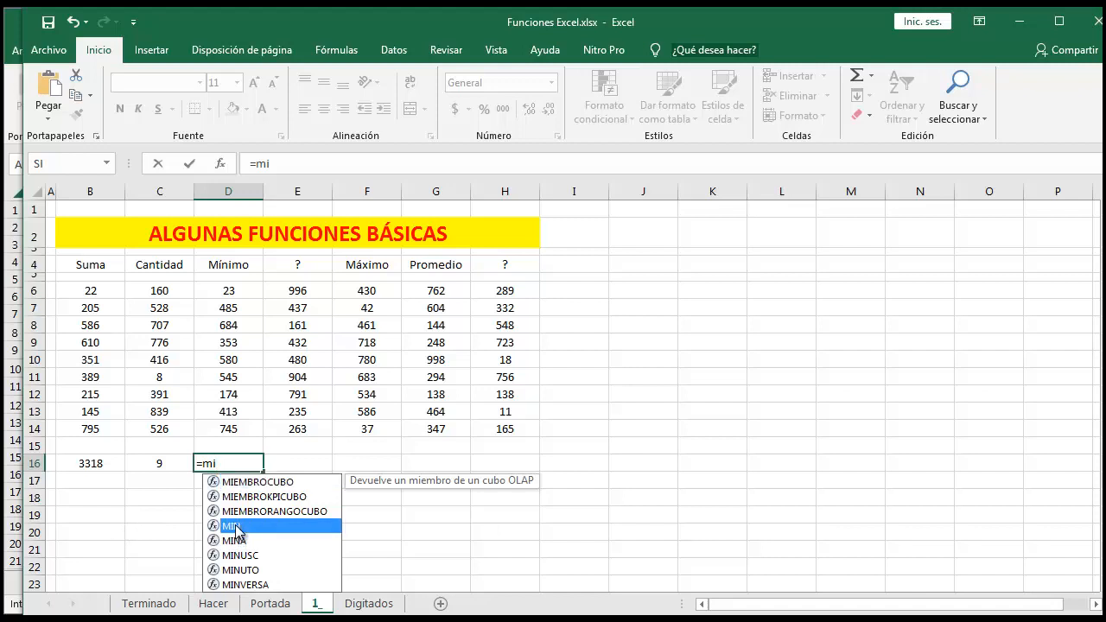
{"action": "double_click", "coordinate": [235, 526]}
{"action": "left_click_drag", "start_coordinate": [247, 291], "coordinate": [251, 337]}
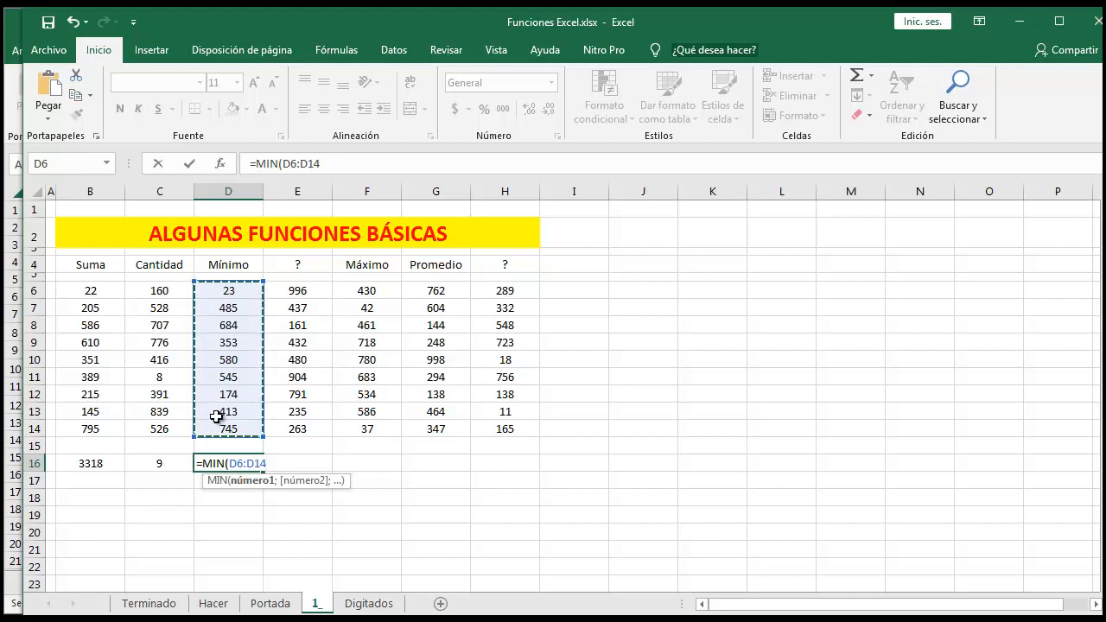
{"action": "type", "text": ")"}
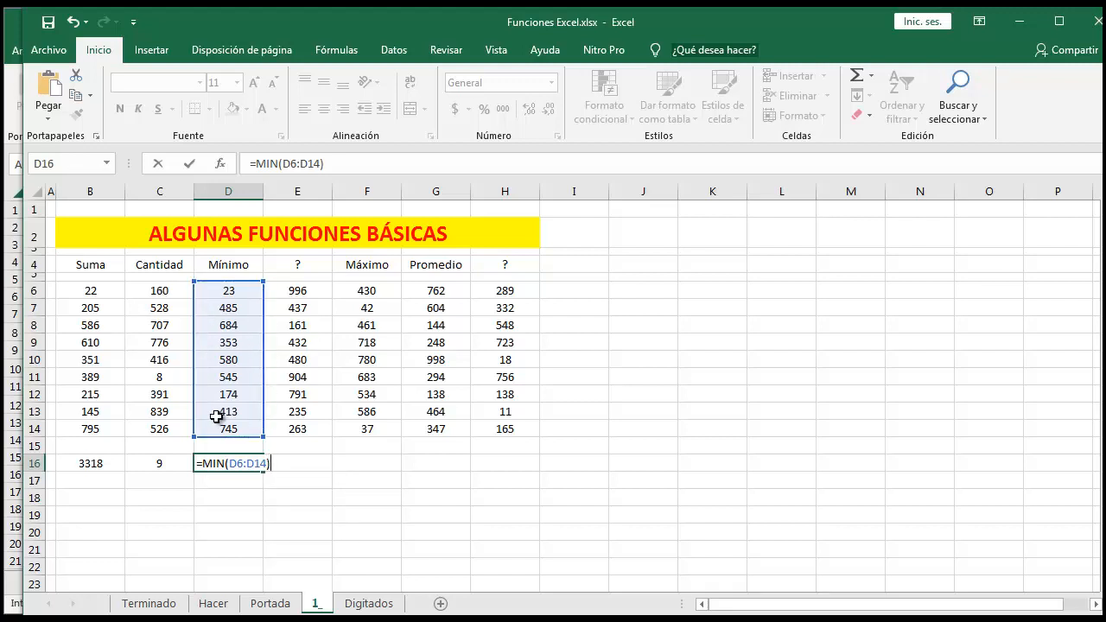
{"action": "key", "text": "Return"}
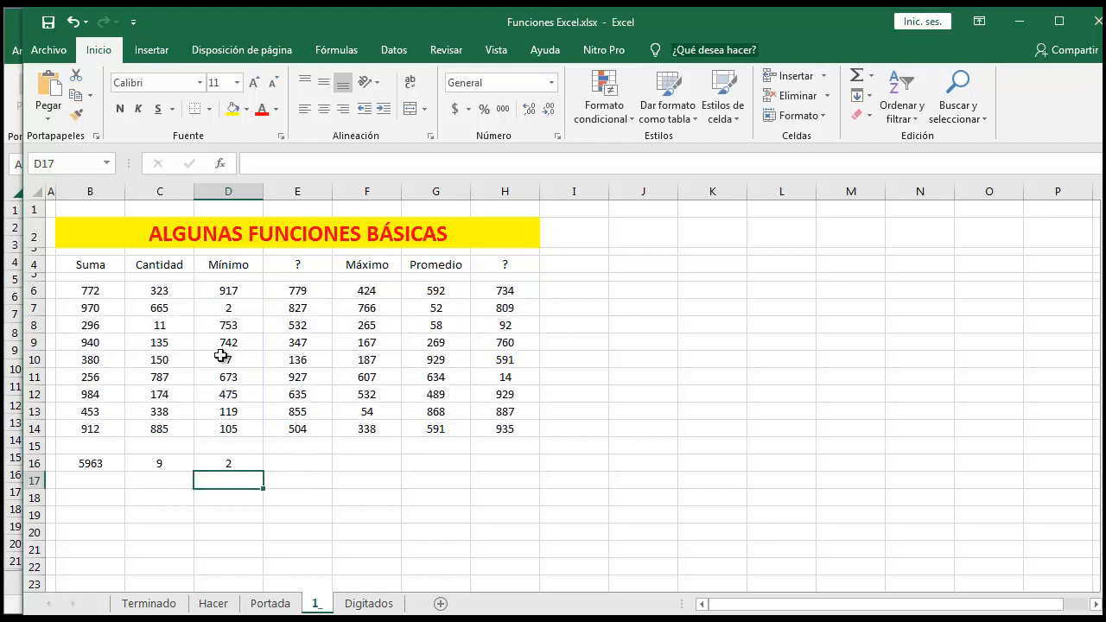
{"action": "left_click", "coordinate": [299, 460]}
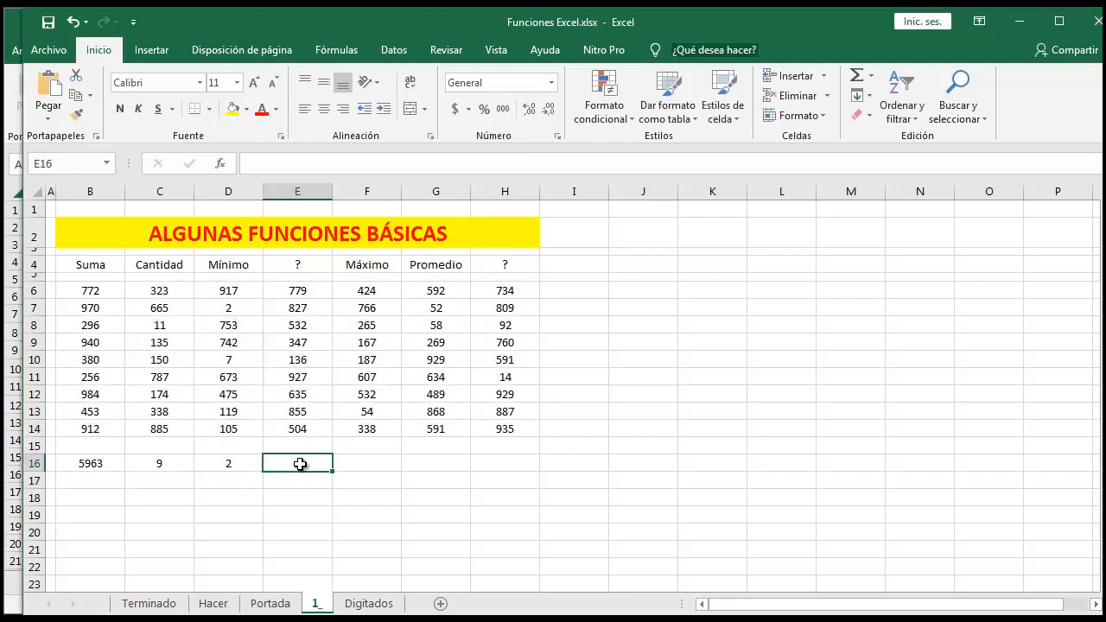
{"action": "key", "text": "F9"}
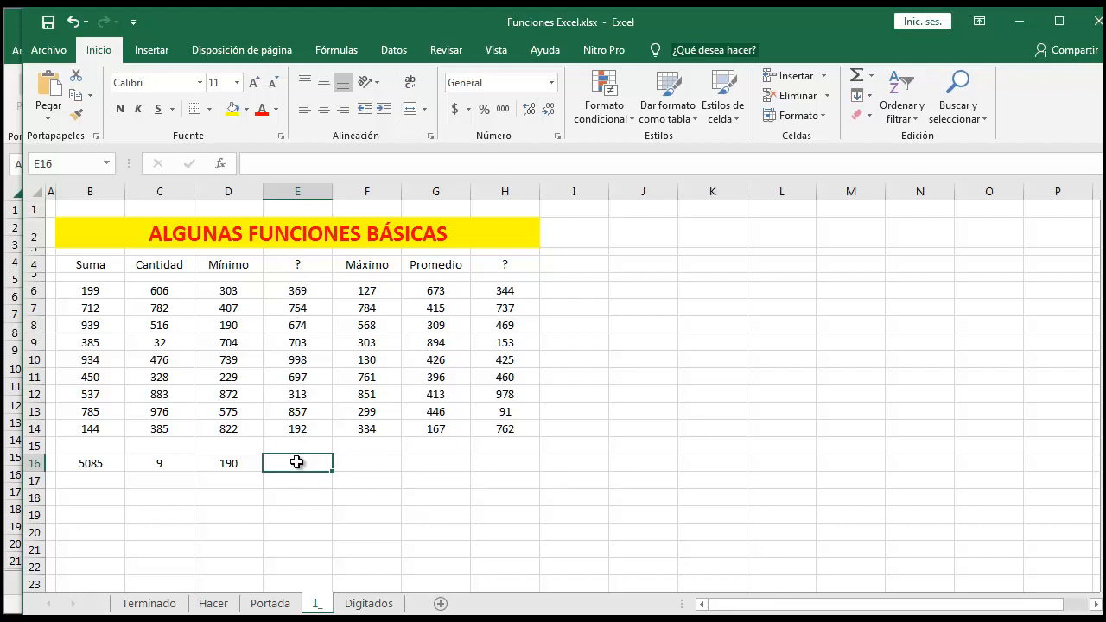
Enter the maximum formula =MAX(F6:F14) in cell F16 under the Máximo column.
{"action": "left_click", "coordinate": [366, 462]}
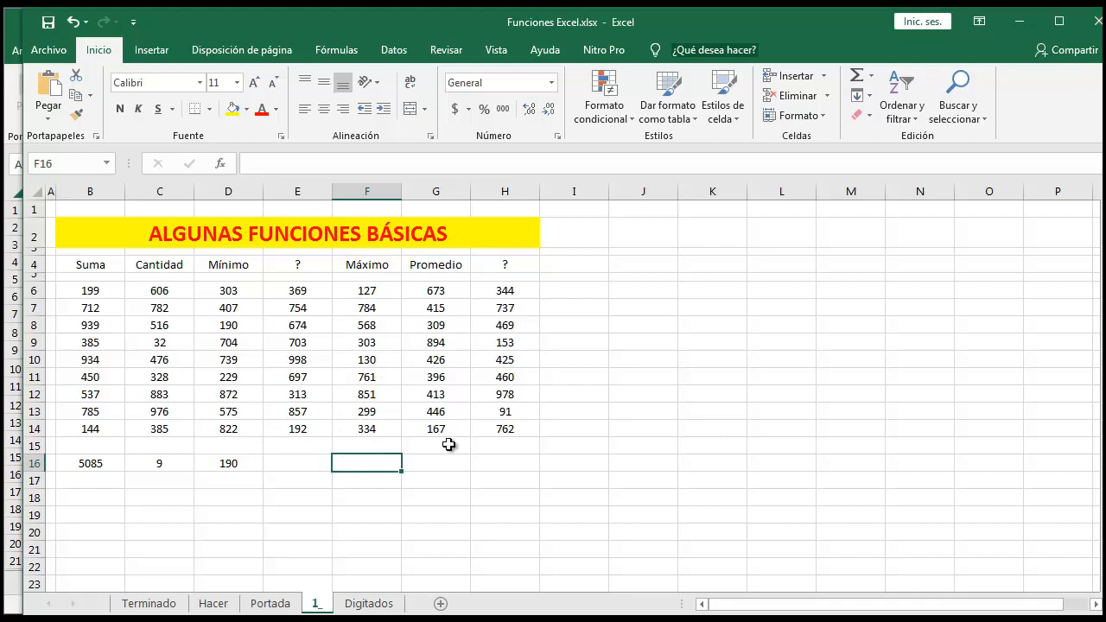
{"action": "type", "text": "=ma"}
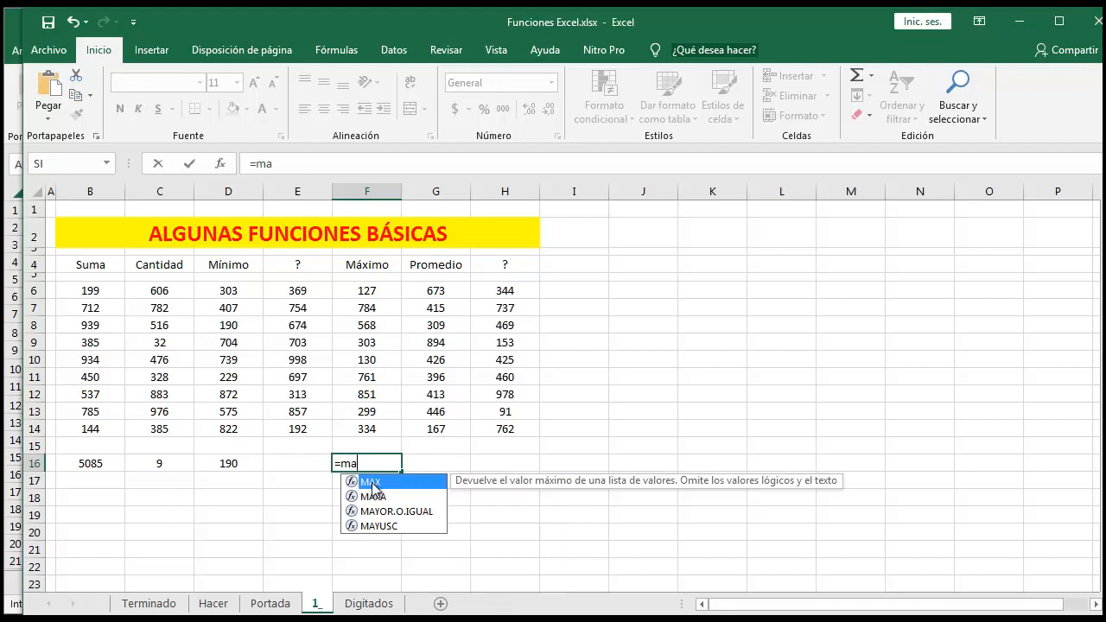
{"action": "double_click", "coordinate": [373, 489]}
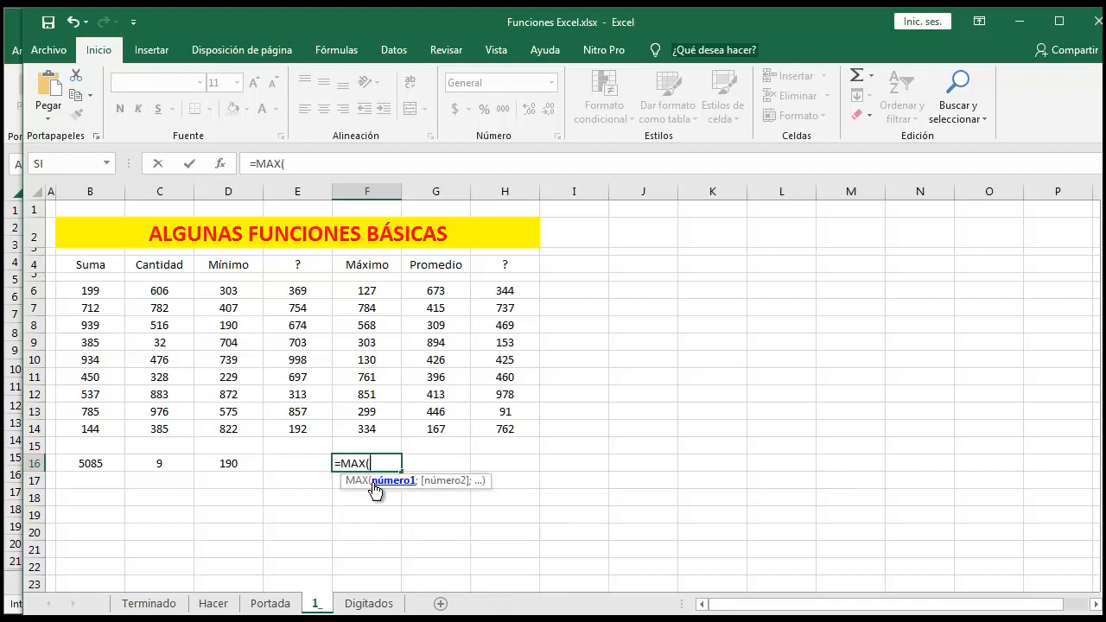
{"action": "left_click_drag", "start_coordinate": [367, 291], "coordinate": [382, 425]}
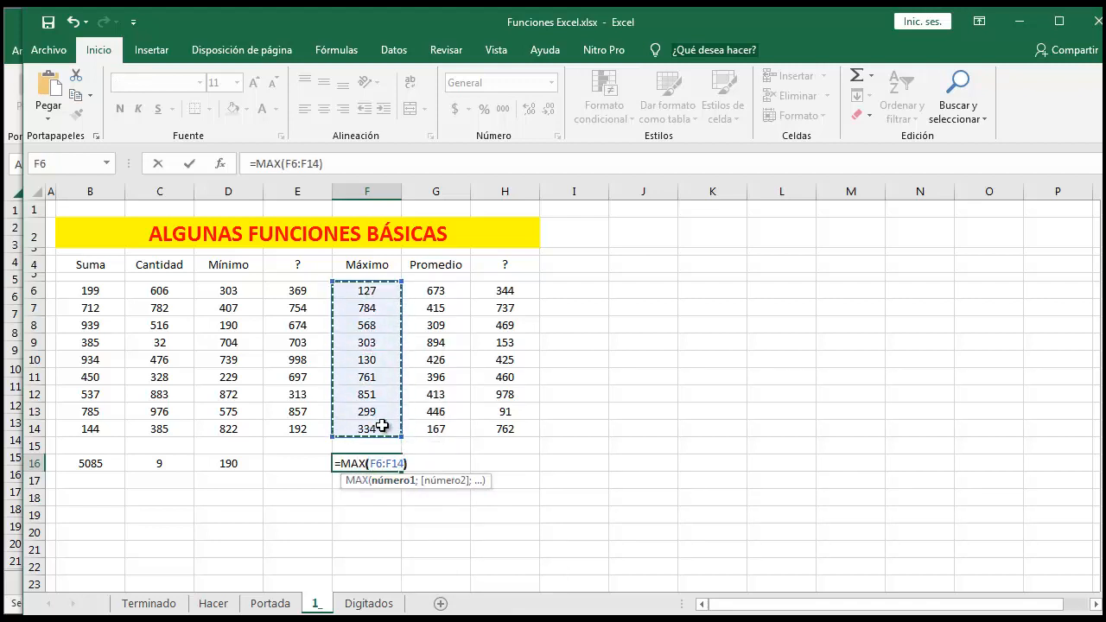
{"action": "type", "text": ")"}
{"action": "key", "text": "Return"}
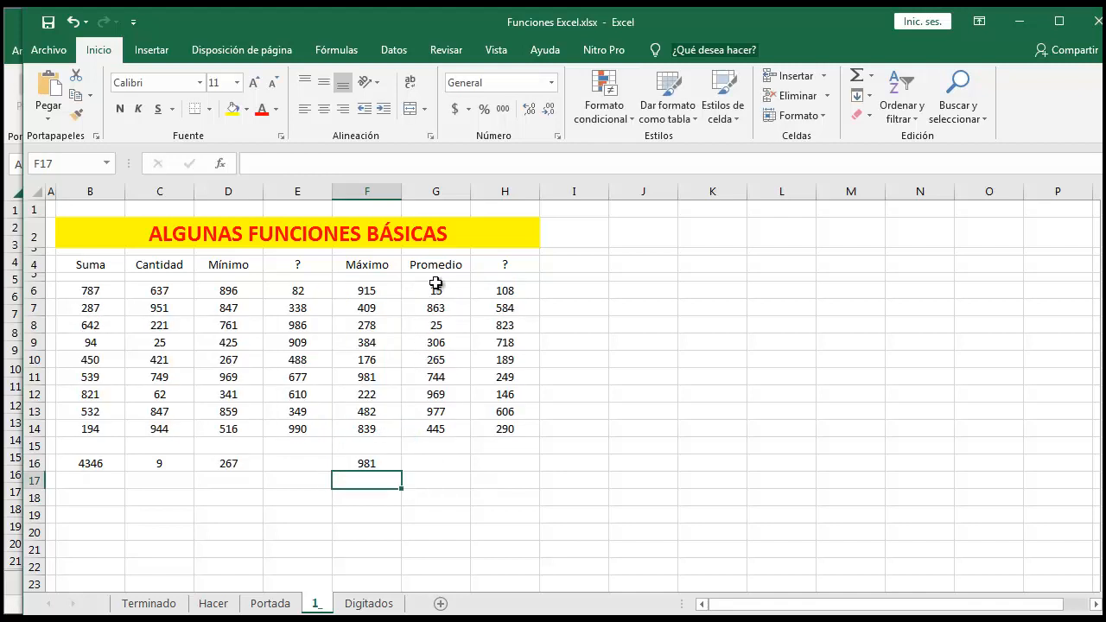
Enter the average formula =PROMEDIO(G6:G14) in cell G16 under the Promedio column.
{"action": "left_click", "coordinate": [447, 464]}
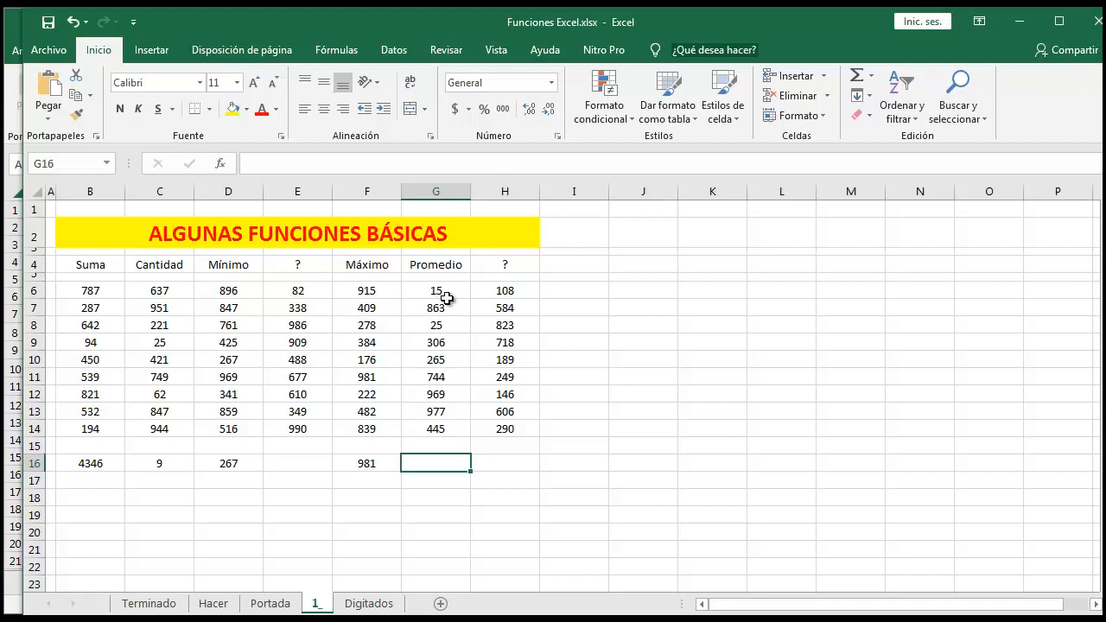
{"action": "type", "text": "="}
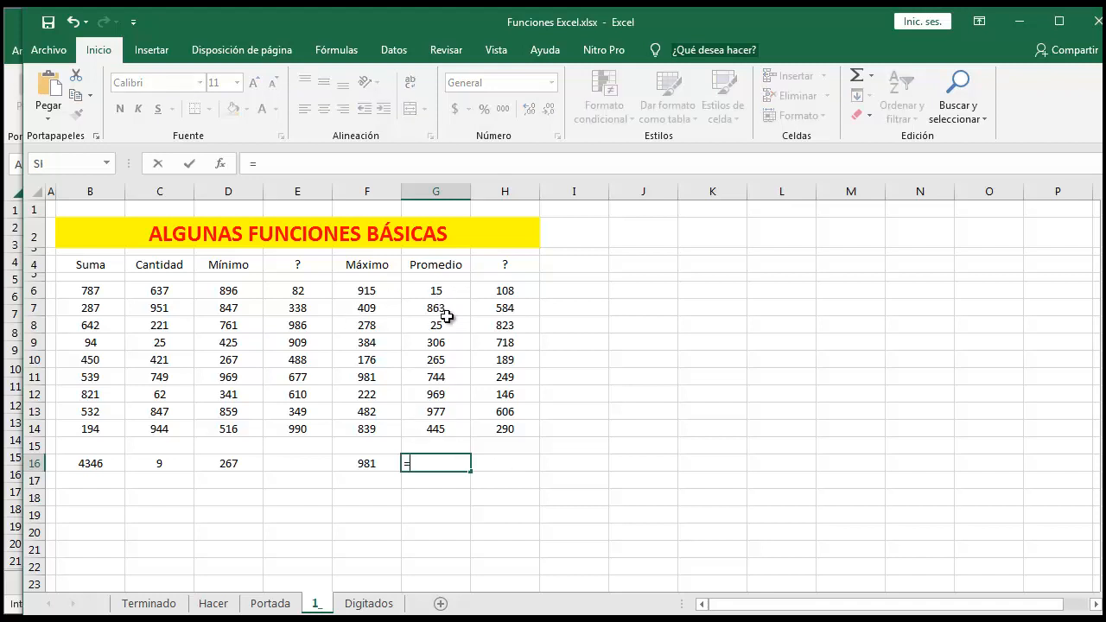
{"action": "type", "text": "pro"}
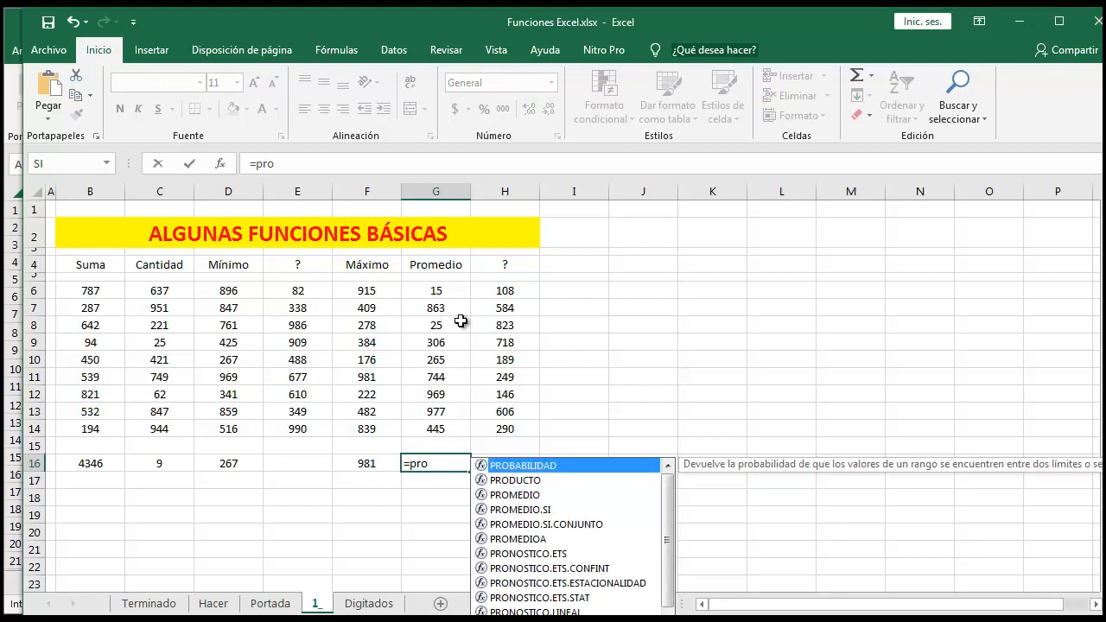
{"action": "double_click", "coordinate": [521, 496]}
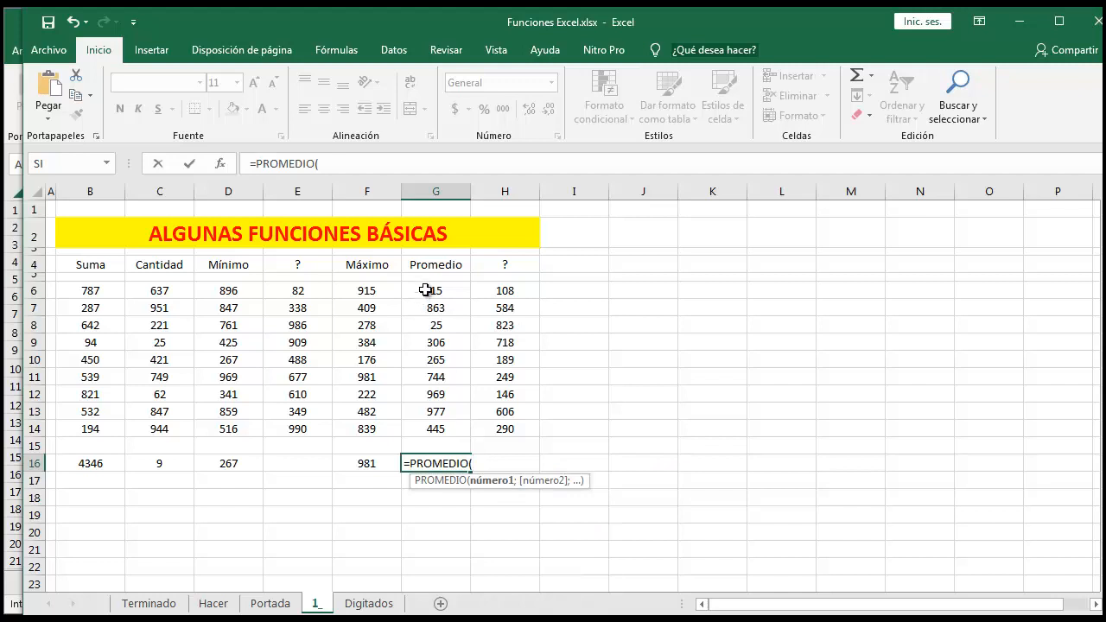
{"action": "left_click_drag", "start_coordinate": [426, 291], "coordinate": [433, 426]}
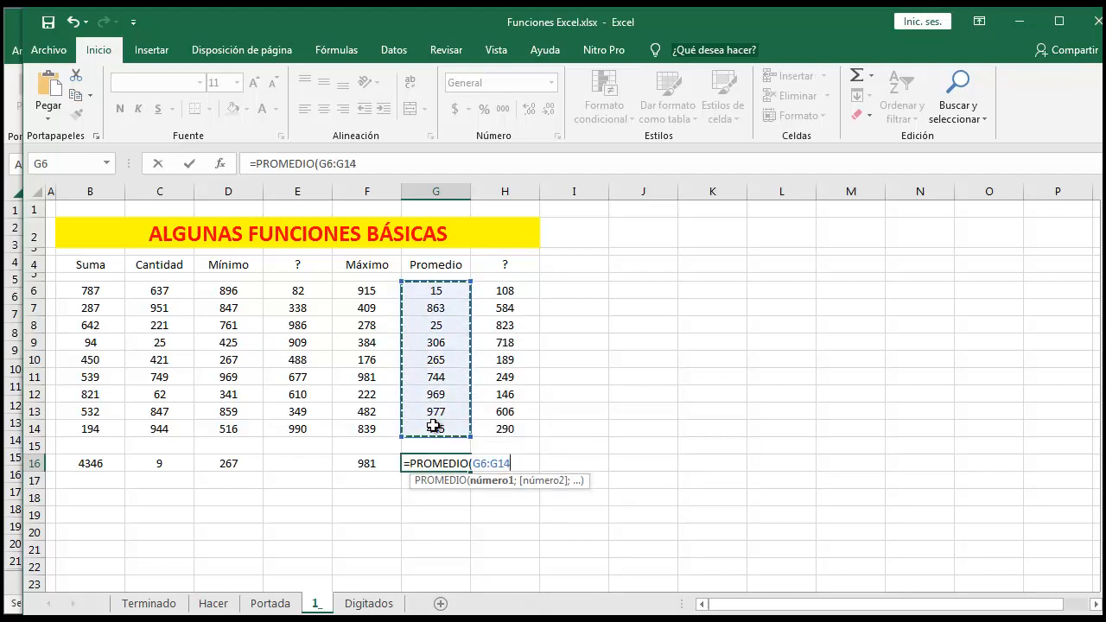
{"action": "key", "text": "Return"}
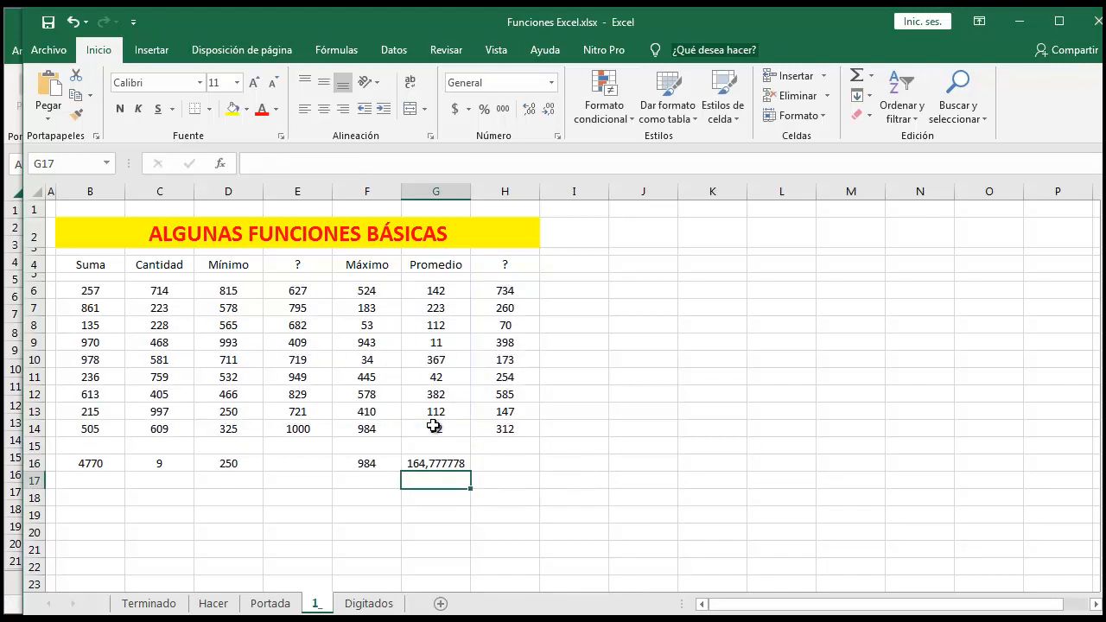
Increase the decimals displayed for the average in G16 to twelve.
{"action": "left_click", "coordinate": [436, 463]}
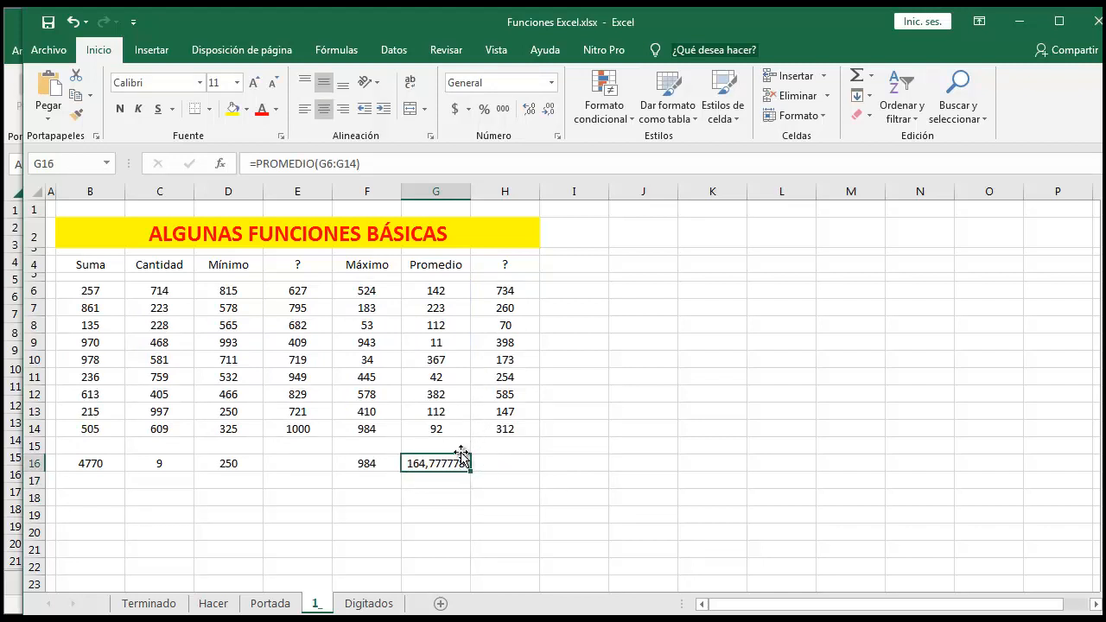
{"action": "left_click", "coordinate": [530, 110]}
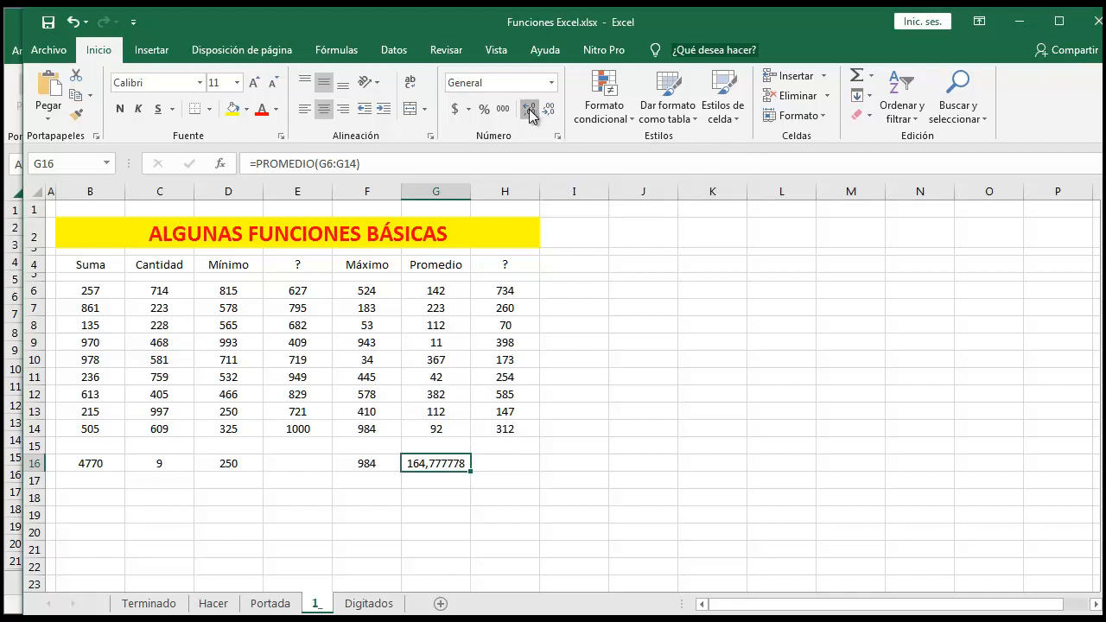
{"action": "left_click", "coordinate": [530, 111]}
{"action": "left_click", "coordinate": [530, 110]}
{"action": "left_click", "coordinate": [529, 111]}
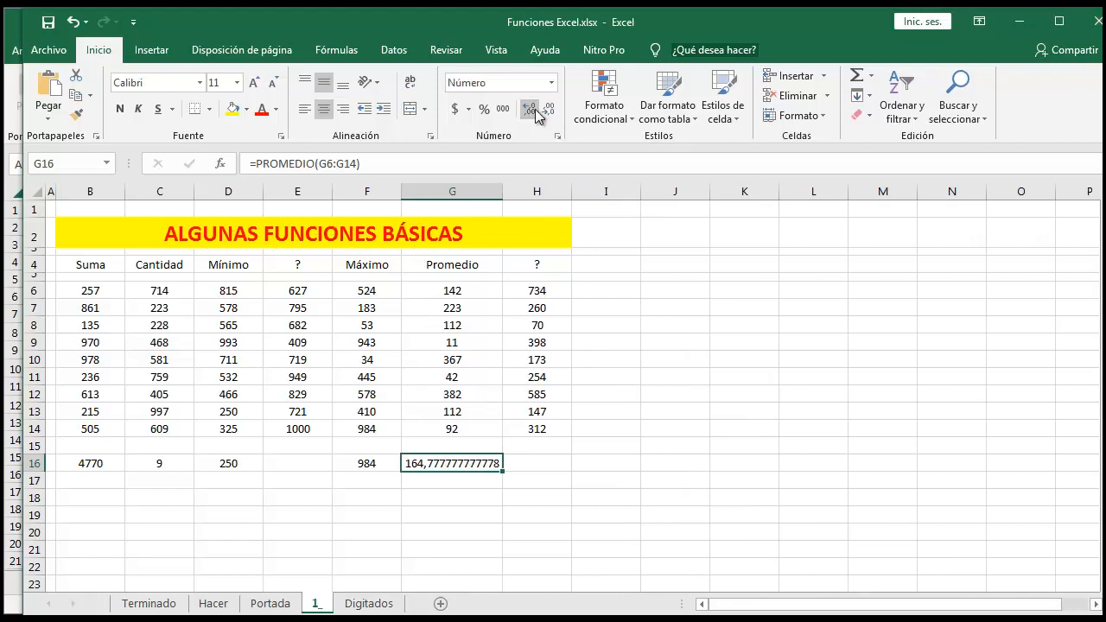
Reduce the decimals displayed for the average in G16 until it shows as a whole number.
{"action": "left_click", "coordinate": [548, 111]}
{"action": "left_click", "coordinate": [548, 111]}
{"action": "left_click", "coordinate": [547, 111]}
{"action": "left_click", "coordinate": [548, 110]}
{"action": "left_click", "coordinate": [548, 110]}
{"action": "left_click", "coordinate": [548, 111]}
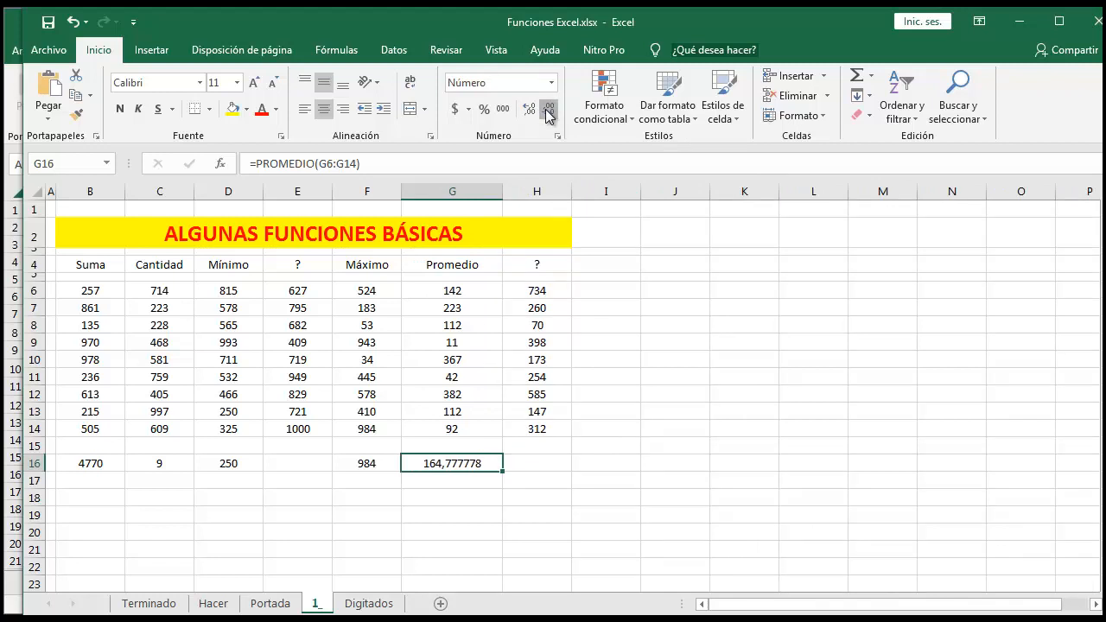
{"action": "left_click", "coordinate": [548, 111]}
{"action": "left_click", "coordinate": [548, 110]}
{"action": "left_click", "coordinate": [547, 112]}
{"action": "left_click", "coordinate": [546, 113]}
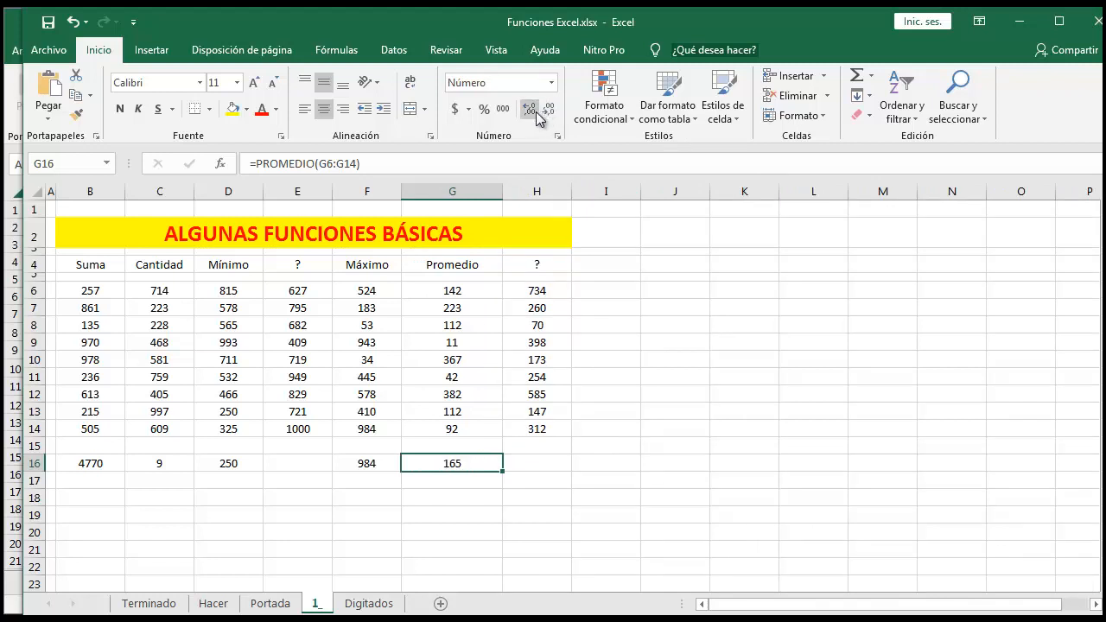
Display the average in G16 with five decimal places and keep that cell selected.
{"action": "left_click", "coordinate": [536, 112]}
{"action": "left_click", "coordinate": [535, 113]}
{"action": "left_click", "coordinate": [537, 464]}
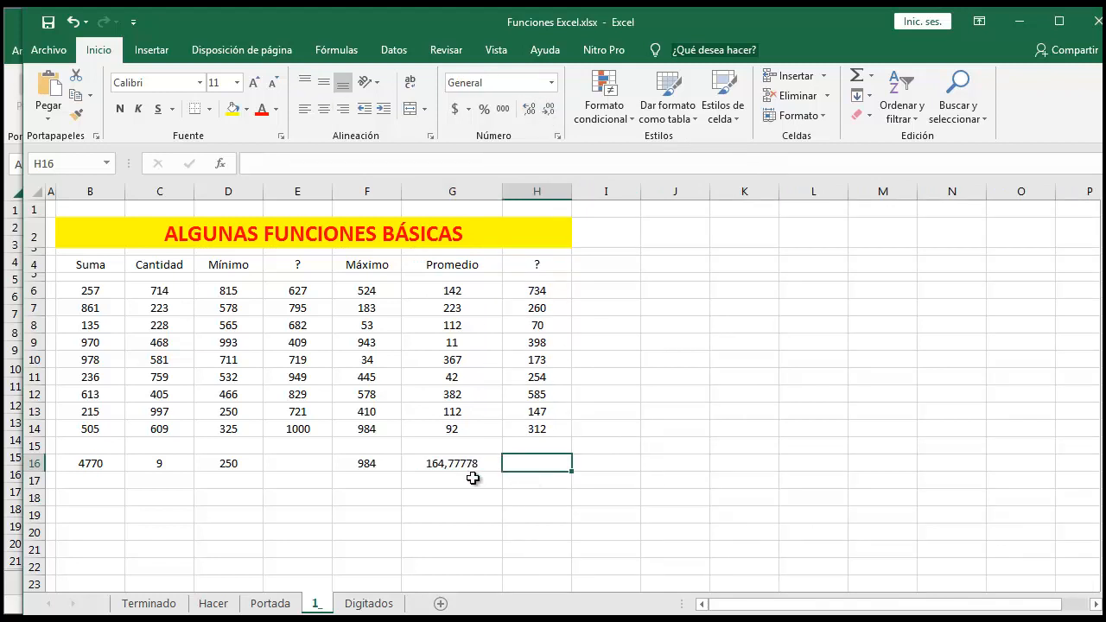
{"action": "left_click", "coordinate": [417, 469]}
{"action": "right_click", "coordinate": [440, 464]}
{"action": "left_click", "coordinate": [483, 386]}
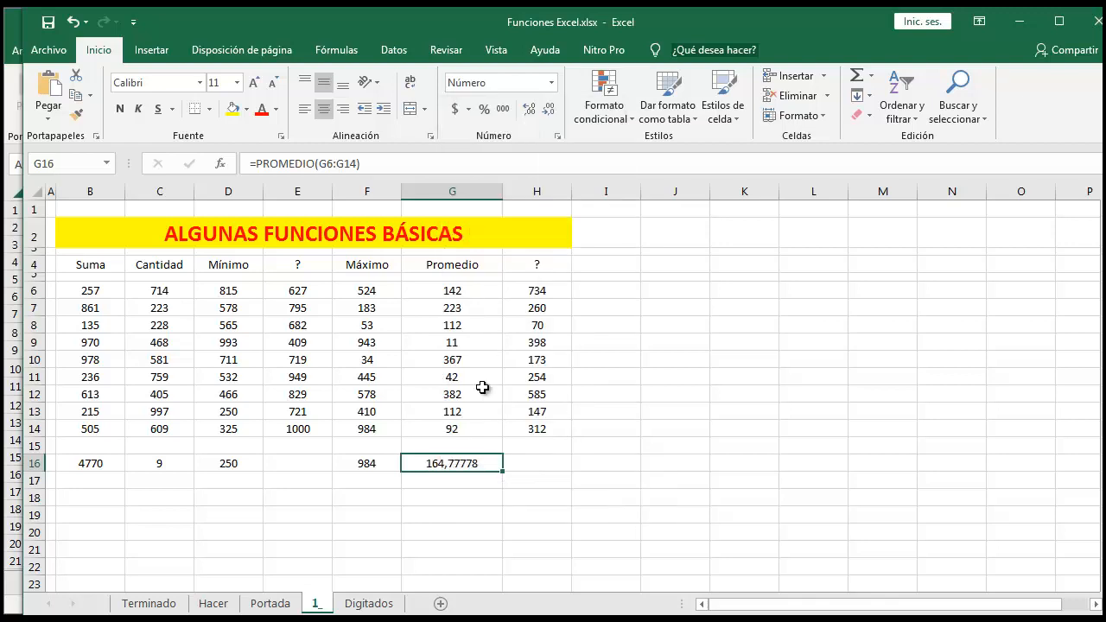
Format the average in G16 as a number with one decimal place.
{"action": "left_click_drag", "start_coordinate": [554, 186], "coordinate": [894, 95]}
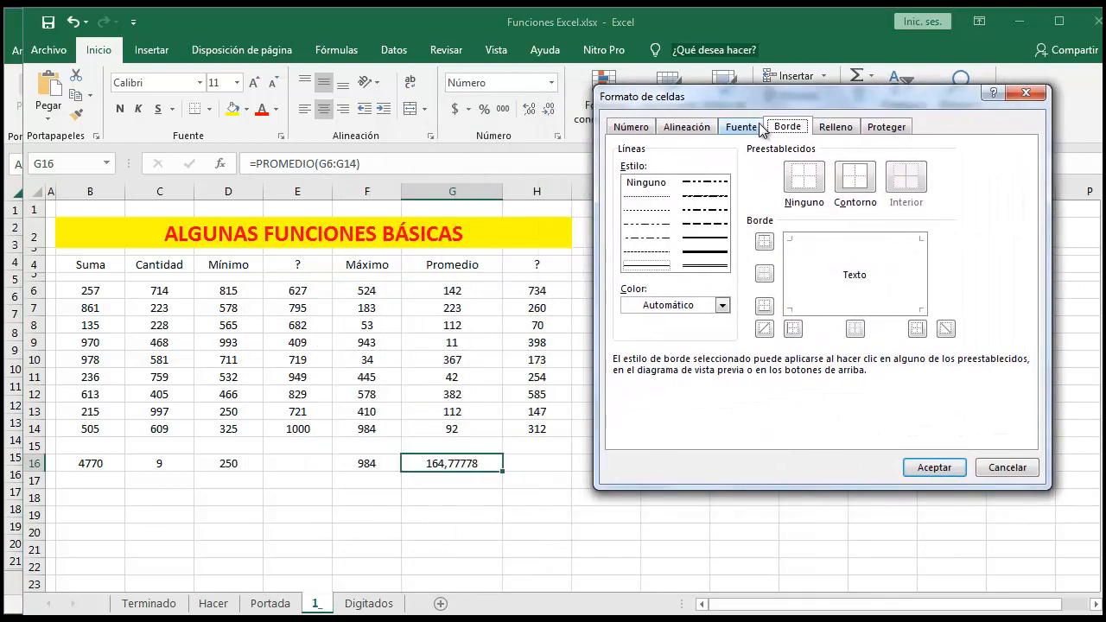
{"action": "left_click", "coordinate": [648, 131]}
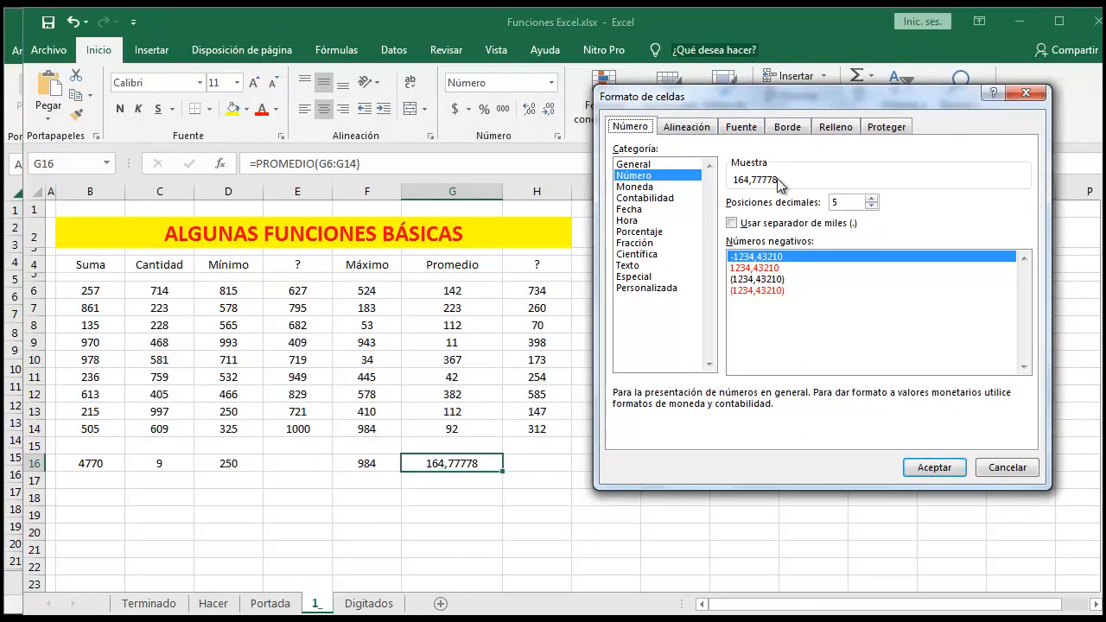
{"action": "left_click", "coordinate": [871, 205]}
{"action": "left_click", "coordinate": [871, 206]}
{"action": "left_click", "coordinate": [872, 206]}
{"action": "left_click", "coordinate": [871, 206]}
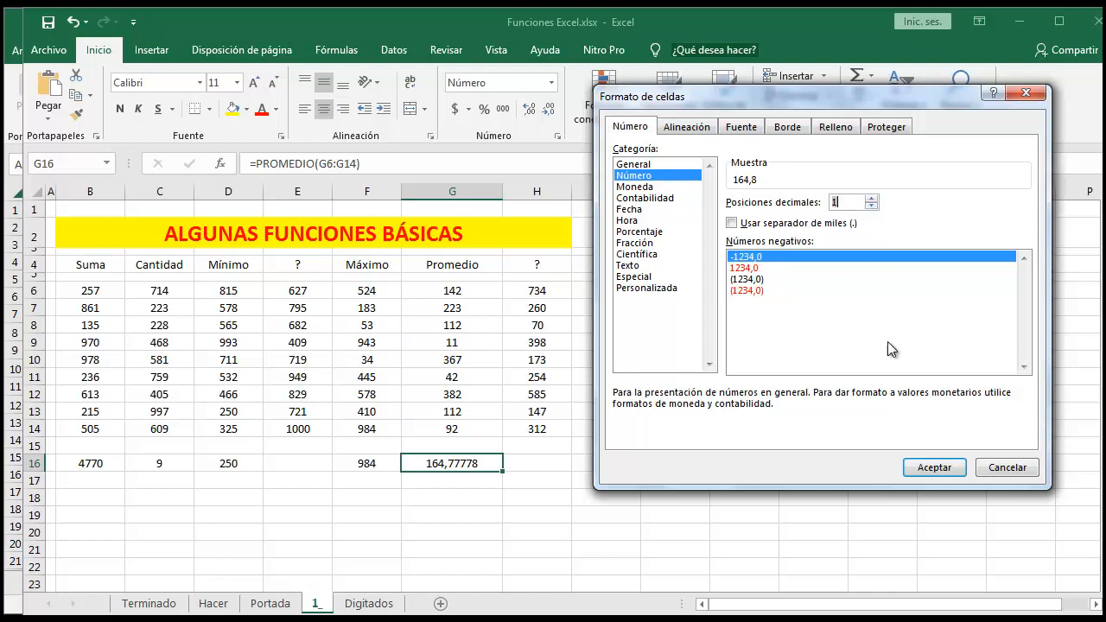
{"action": "left_click", "coordinate": [923, 468]}
{"action": "left_click", "coordinate": [351, 466]}
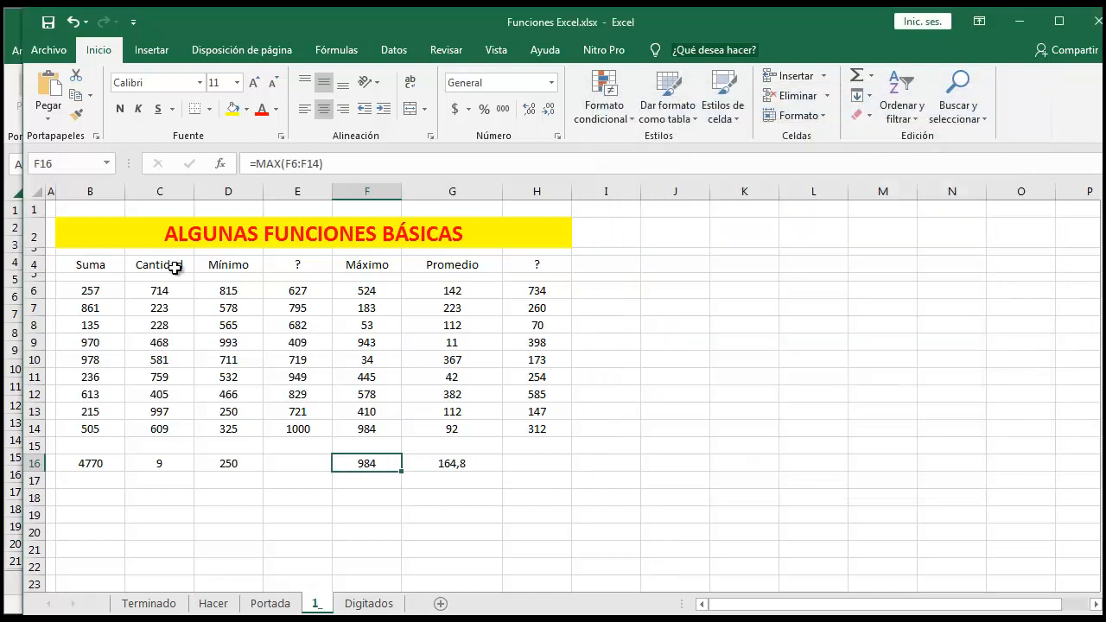
Narrow column B, under the Suma heading, to about half its width.
{"action": "left_click_drag", "start_coordinate": [104, 191], "coordinate": [523, 192]}
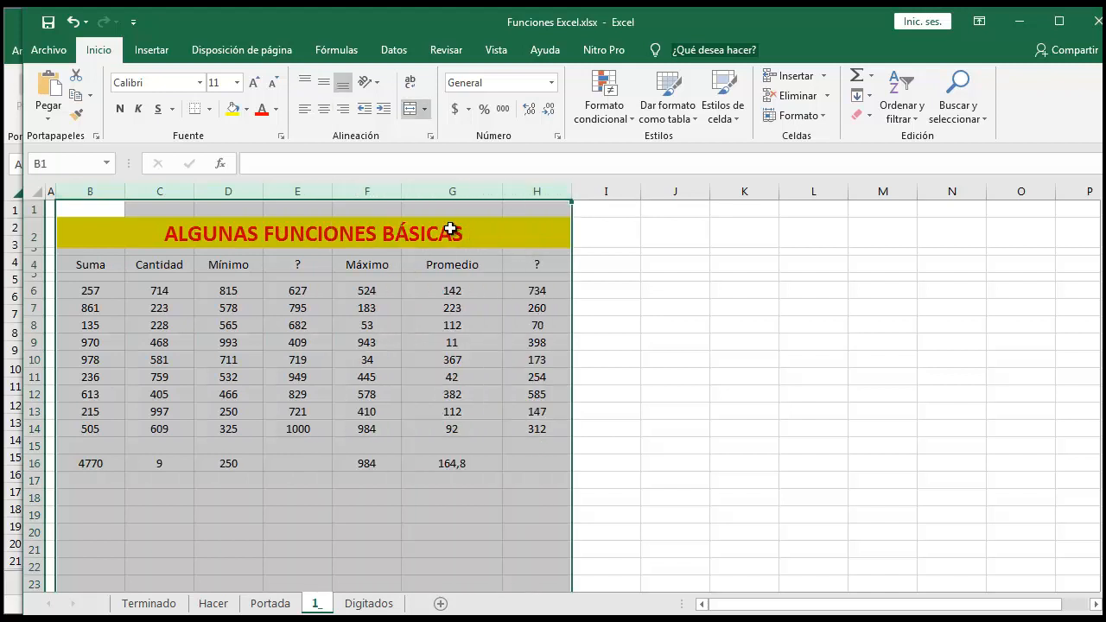
{"action": "left_click", "coordinate": [469, 270]}
{"action": "left_click", "coordinate": [108, 259]}
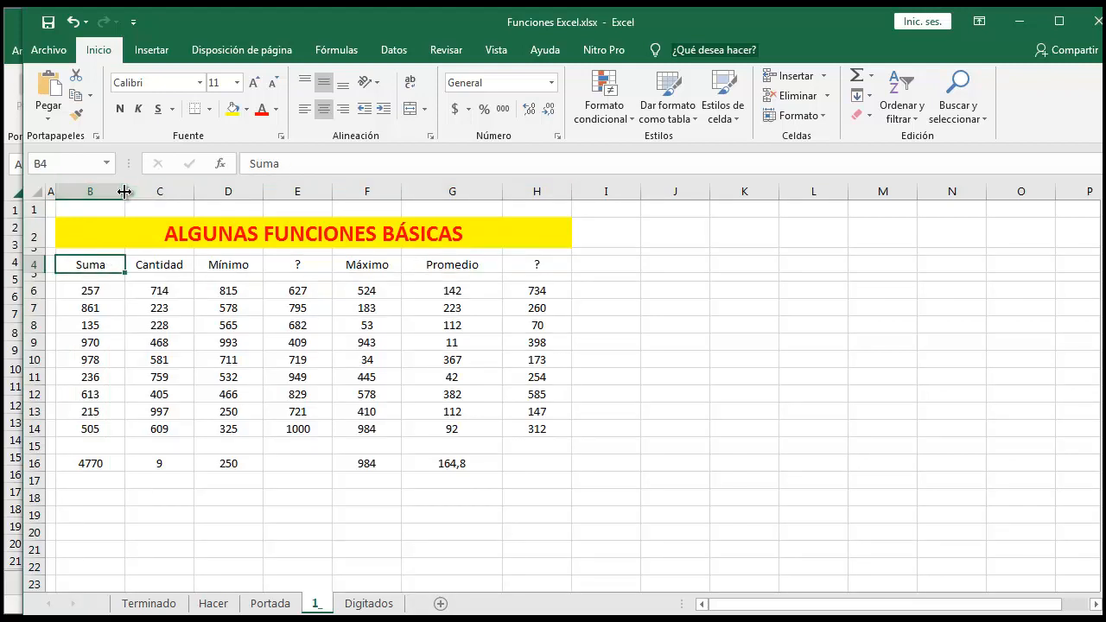
{"action": "left_click_drag", "start_coordinate": [124, 192], "coordinate": [90, 192]}
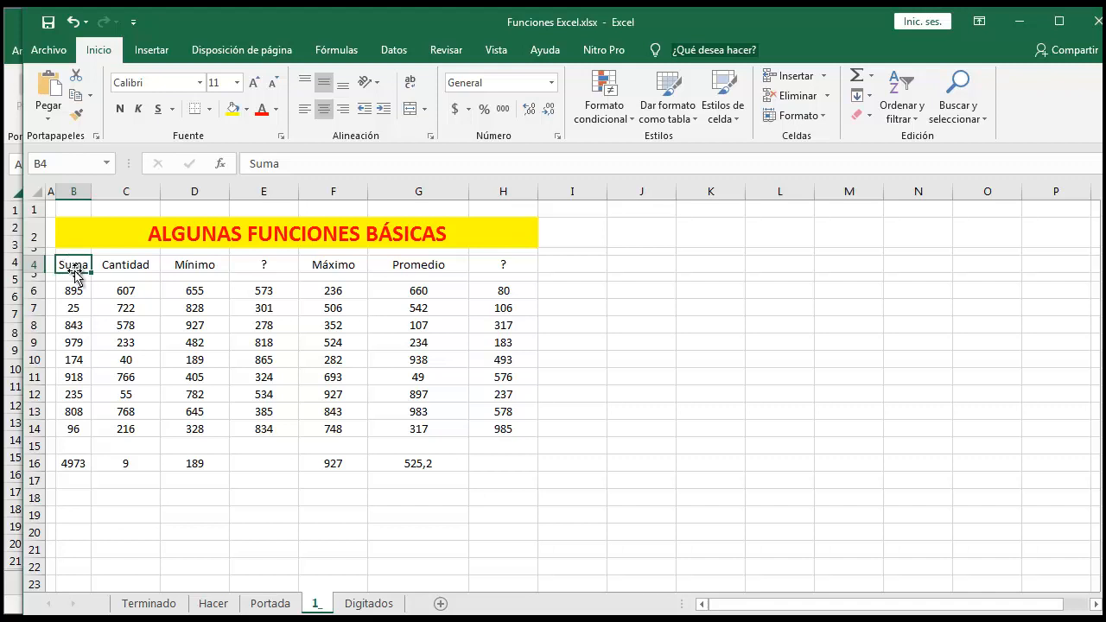
{"action": "left_click", "coordinate": [119, 264]}
{"action": "left_click", "coordinate": [209, 264]}
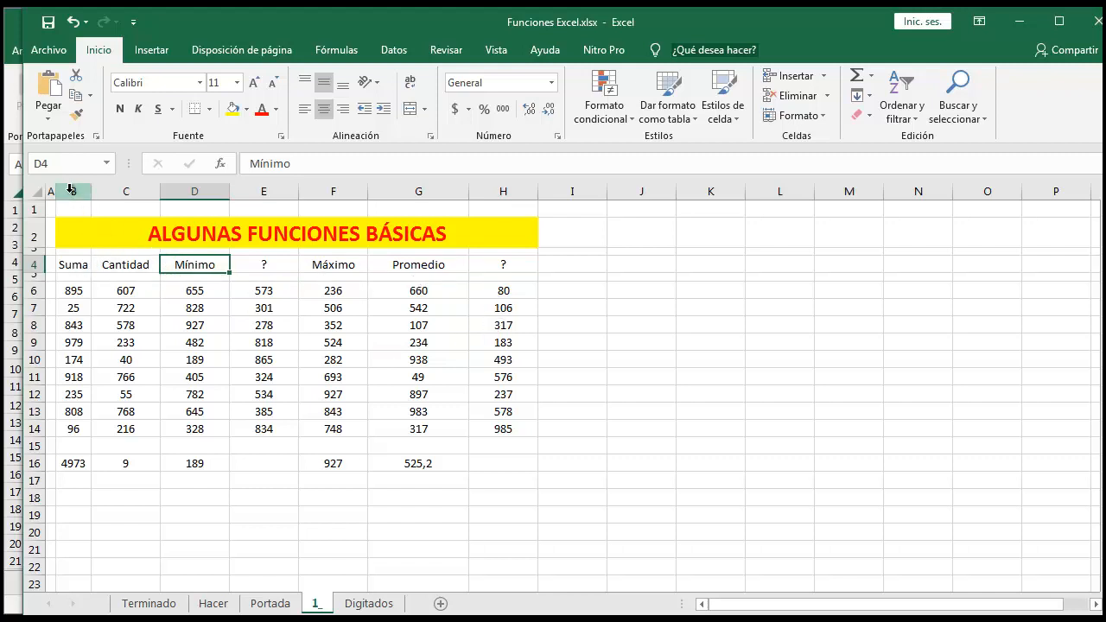
Try narrow, wide and autofit widths on columns B to H together, and leave them equally wide with every heading readable.
{"action": "left_click_drag", "start_coordinate": [74, 191], "coordinate": [478, 191]}
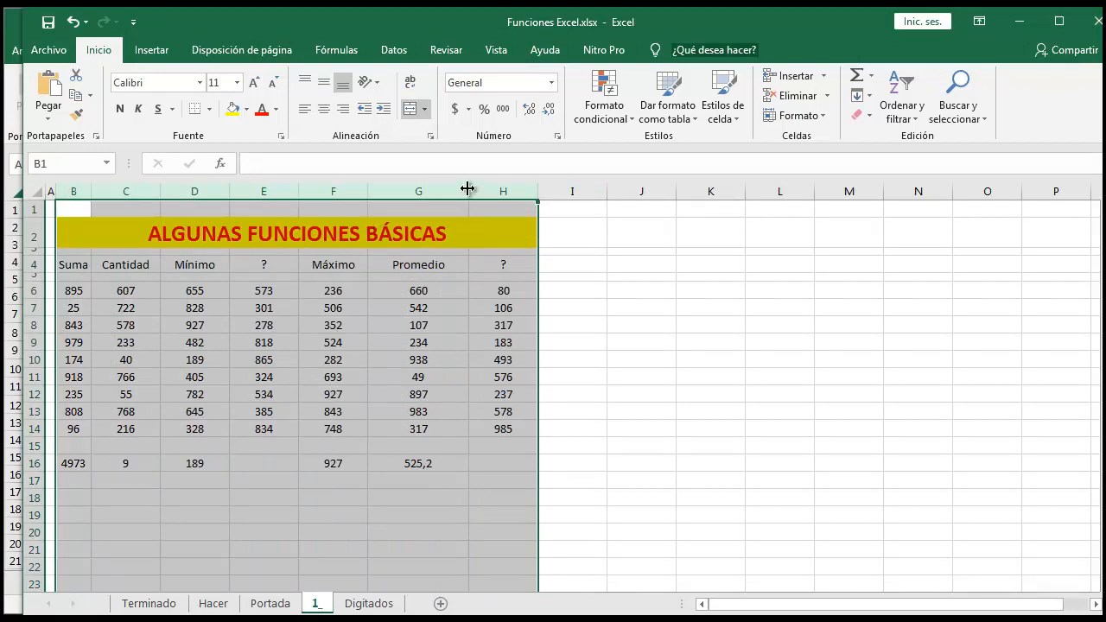
{"action": "left_click_drag", "start_coordinate": [469, 189], "coordinate": [445, 188]}
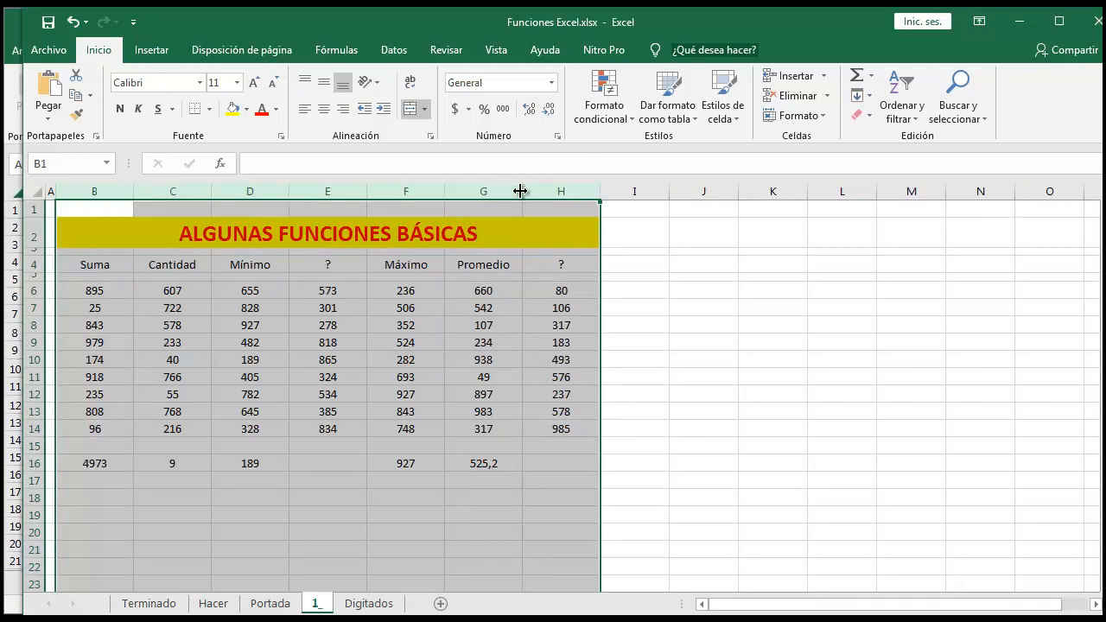
{"action": "left_click_drag", "start_coordinate": [521, 189], "coordinate": [463, 191]}
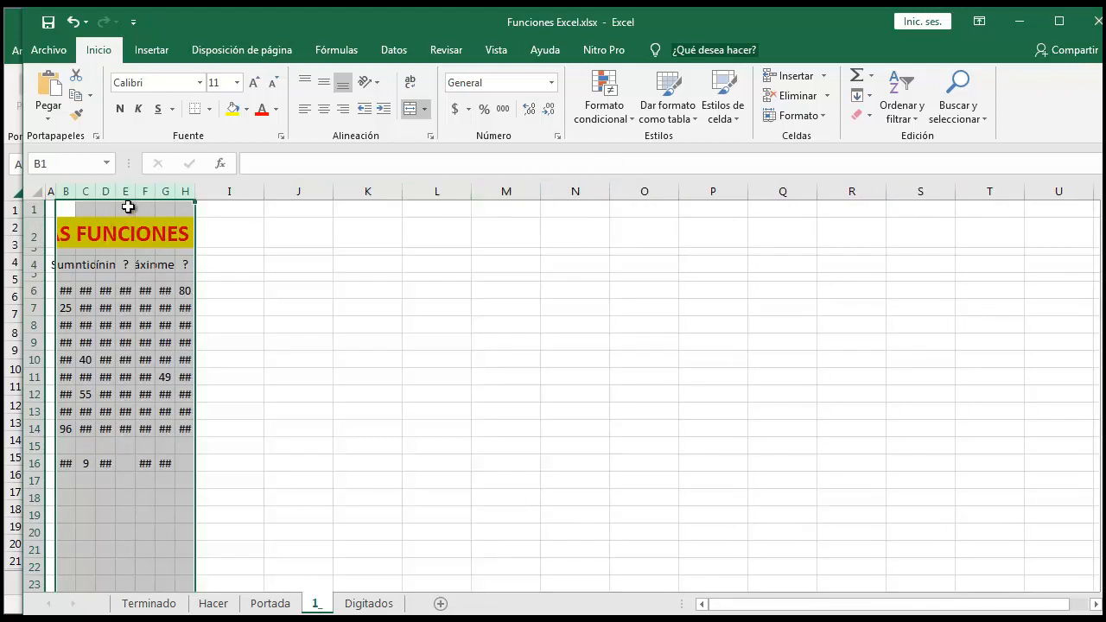
{"action": "left_click_drag", "start_coordinate": [170, 191], "coordinate": [435, 189]}
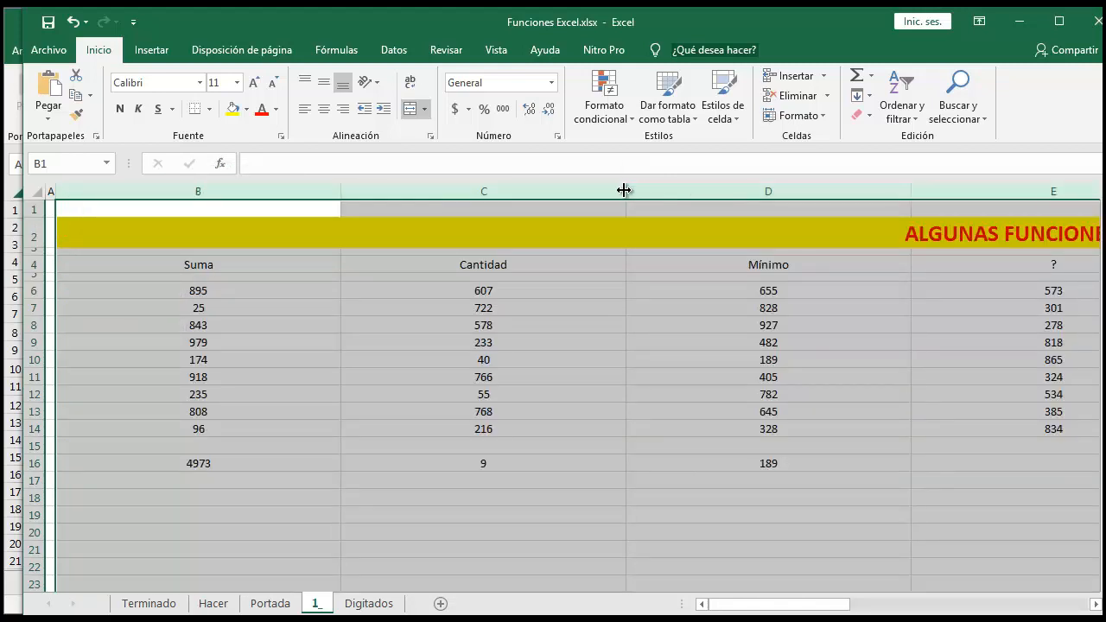
{"action": "left_click_drag", "start_coordinate": [625, 190], "coordinate": [447, 190]}
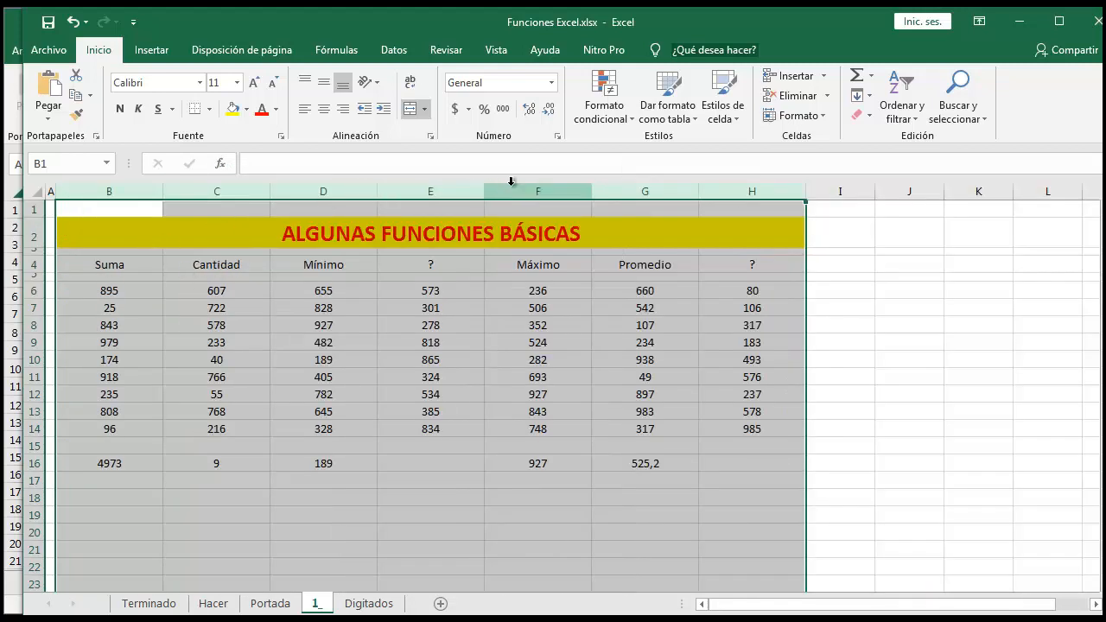
{"action": "double_click", "coordinate": [697, 191]}
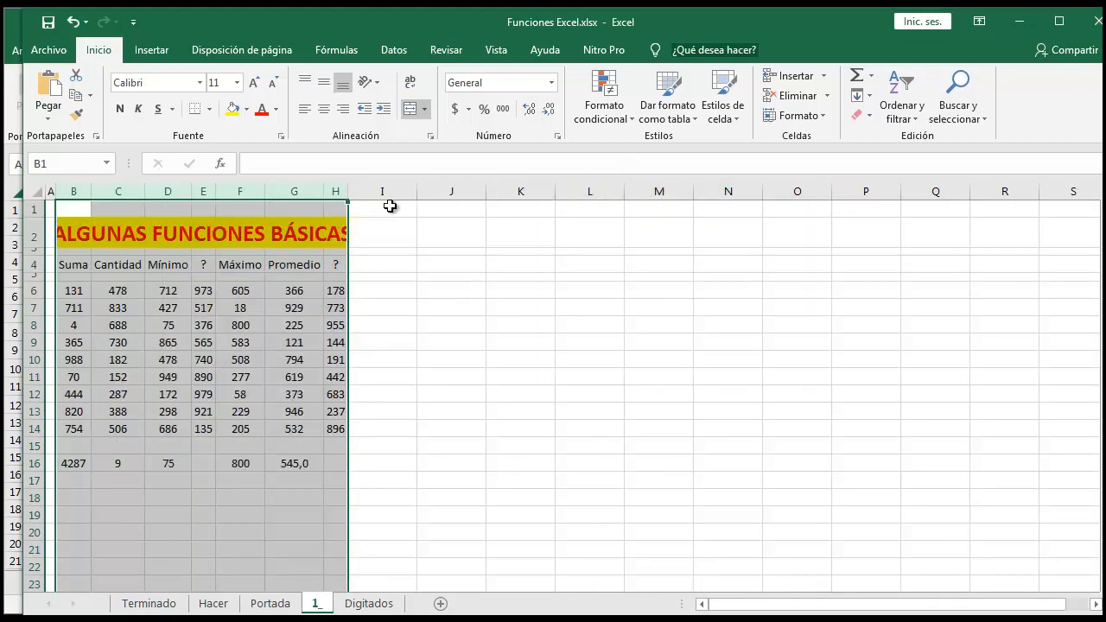
{"action": "left_click_drag", "start_coordinate": [317, 198], "coordinate": [344, 185]}
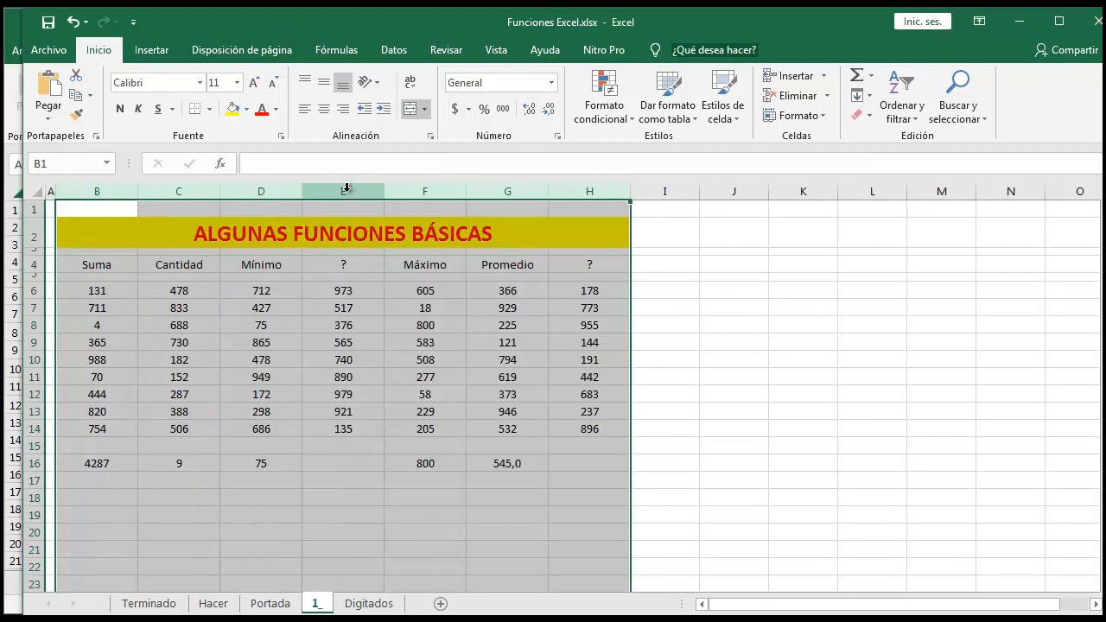
{"action": "left_click_drag", "start_coordinate": [547, 191], "coordinate": [533, 186]}
{"action": "left_click", "coordinate": [310, 342]}
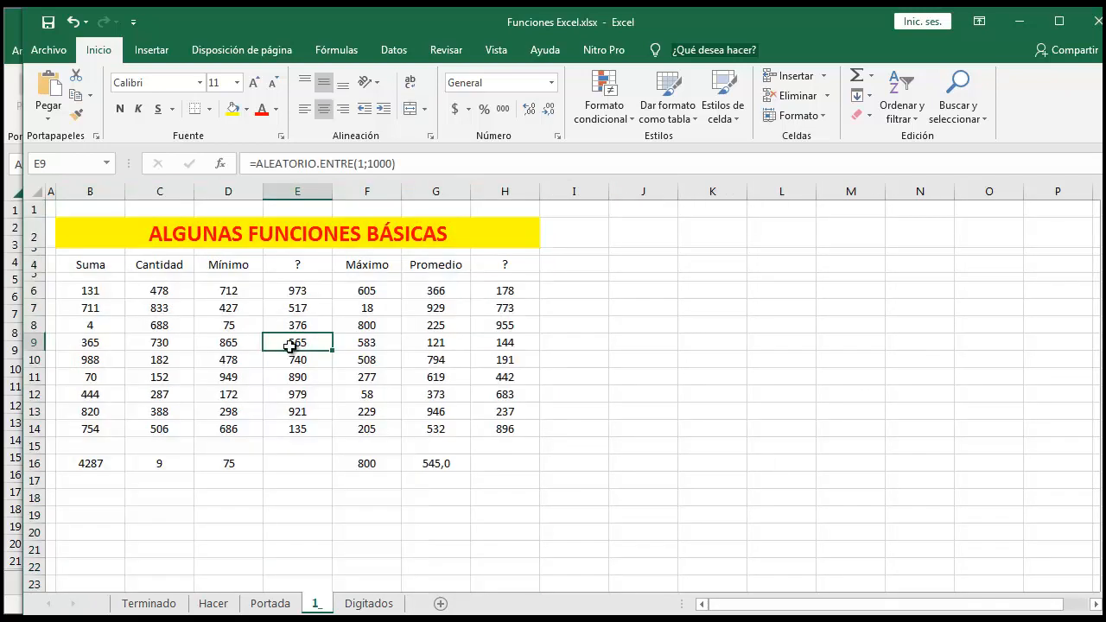
Compare the table formatting on the Hacer sheet with the unformatted table on the 1_ sheet.
{"action": "left_click", "coordinate": [213, 604]}
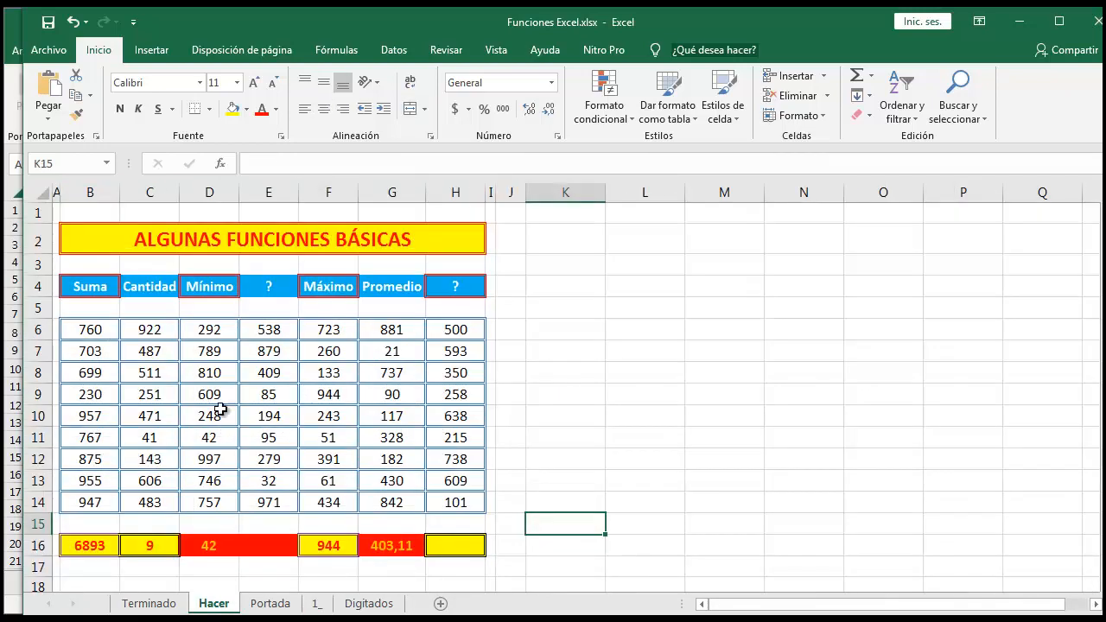
{"action": "left_click", "coordinate": [309, 605]}
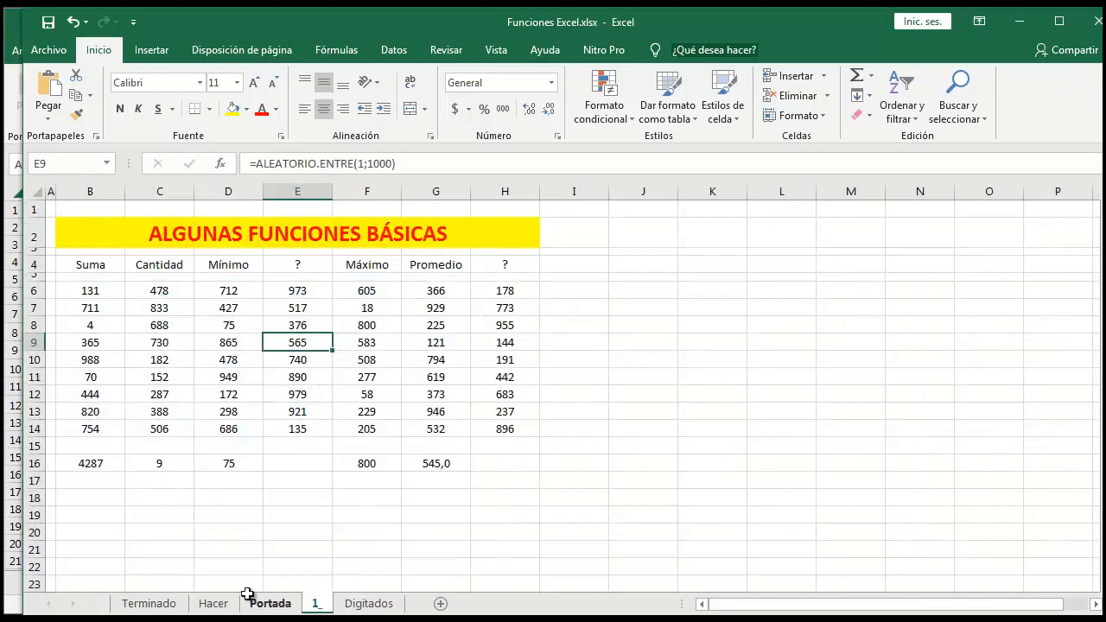
{"action": "left_click", "coordinate": [620, 382]}
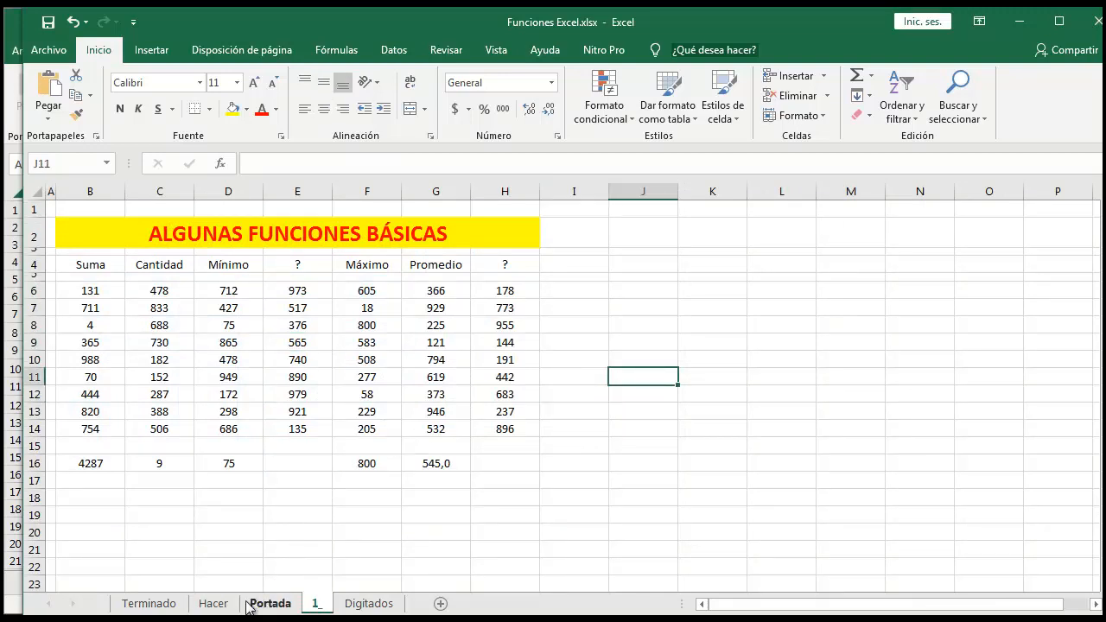
{"action": "left_click", "coordinate": [213, 603]}
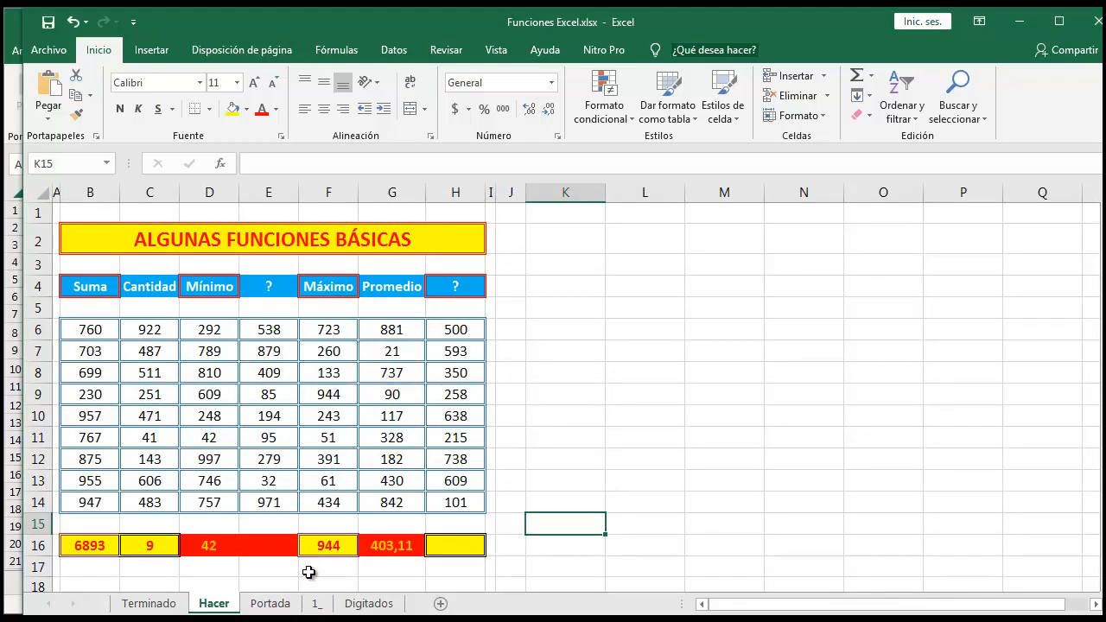
{"action": "left_click", "coordinate": [317, 605]}
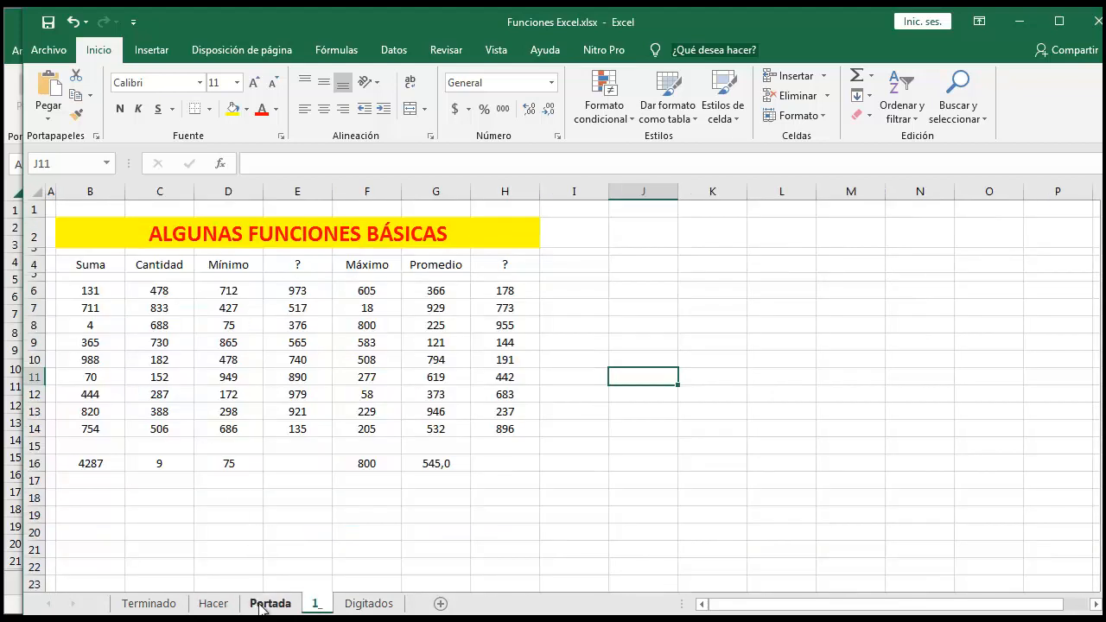
On the Digitados sheet, fill the ALGUNAS FUNCIONES BÁSICAS title with yellow and color its text red.
{"action": "left_click", "coordinate": [352, 598]}
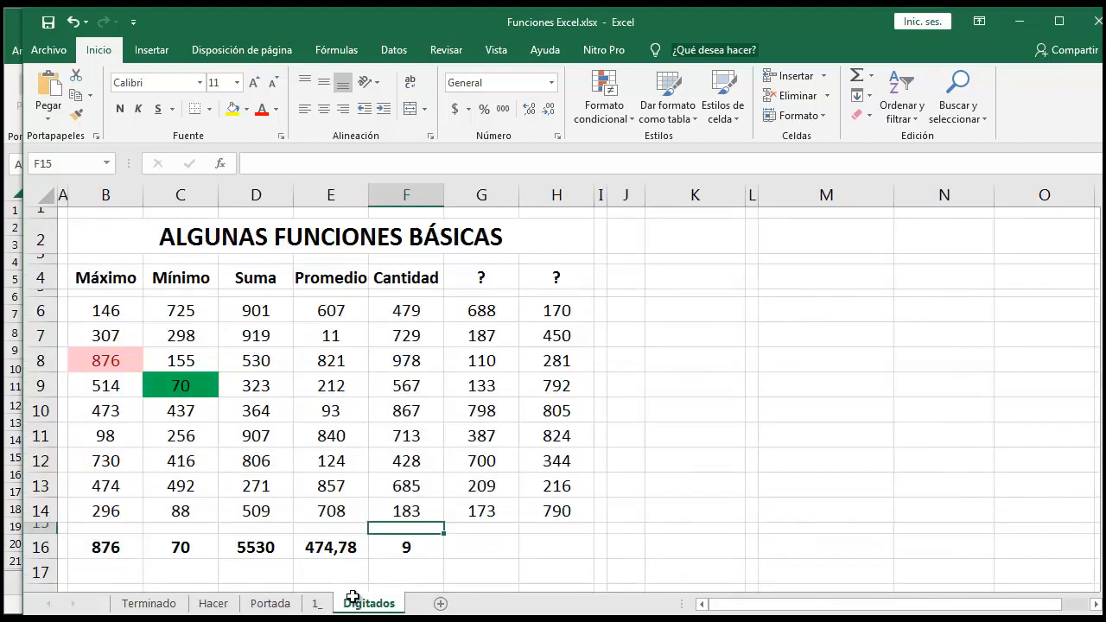
{"action": "left_click", "coordinate": [329, 256]}
{"action": "left_click", "coordinate": [234, 109]}
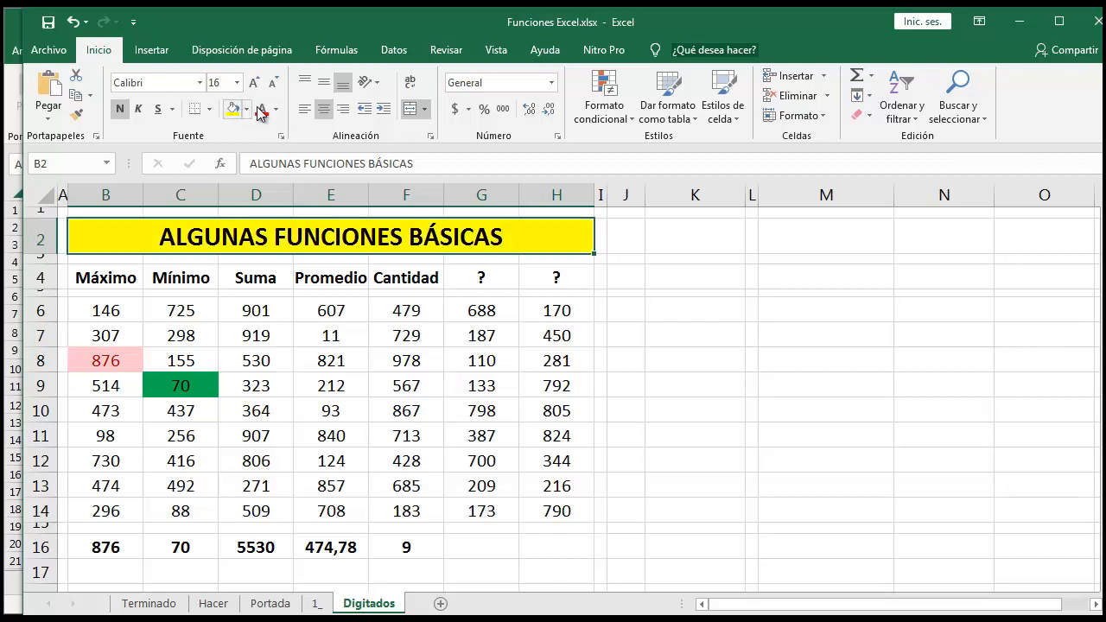
{"action": "left_click", "coordinate": [260, 110]}
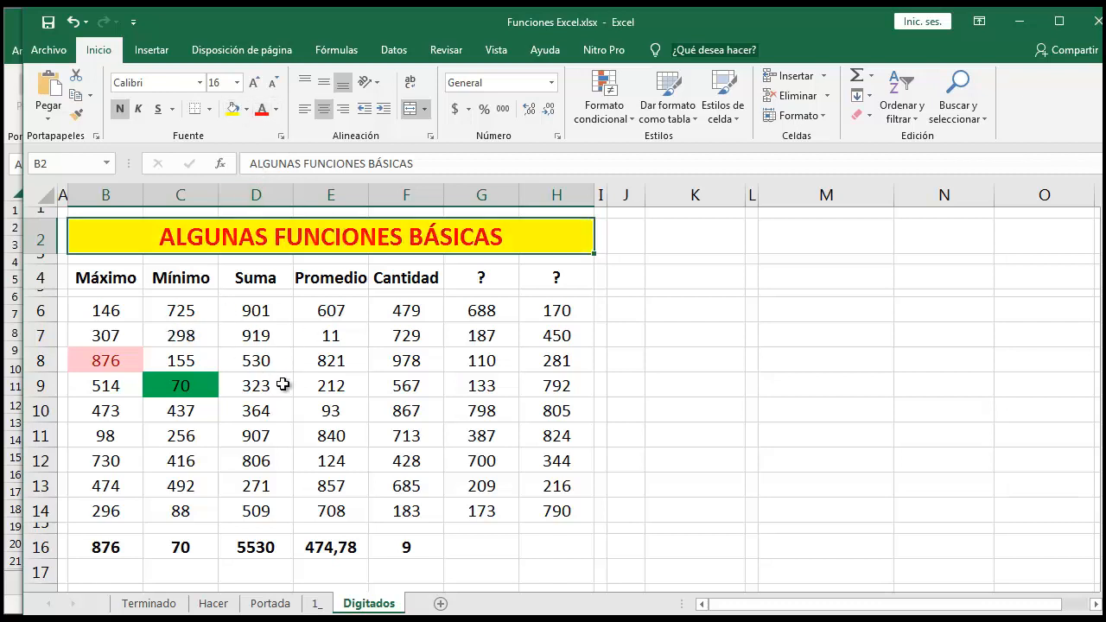
Examine the highlighted cells B8 and C9 in the Máximo and Mínimo columns of the Digitados sheet.
{"action": "left_click", "coordinate": [153, 385]}
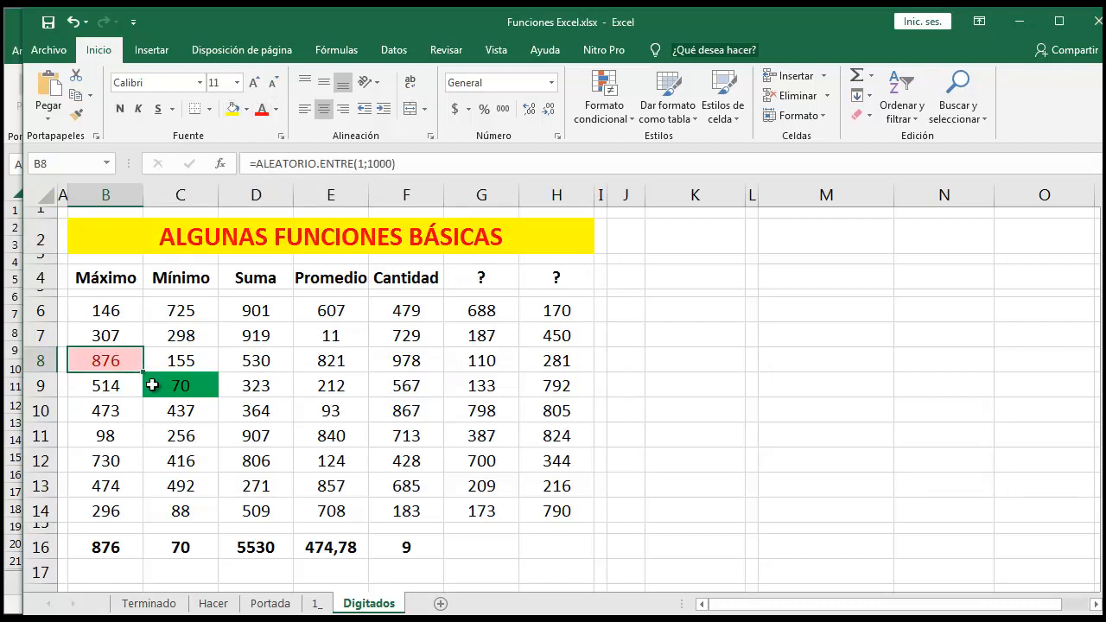
{"action": "left_click", "coordinate": [120, 359]}
{"action": "left_click", "coordinate": [154, 388]}
{"action": "left_click", "coordinate": [129, 368]}
{"action": "left_click", "coordinate": [182, 392]}
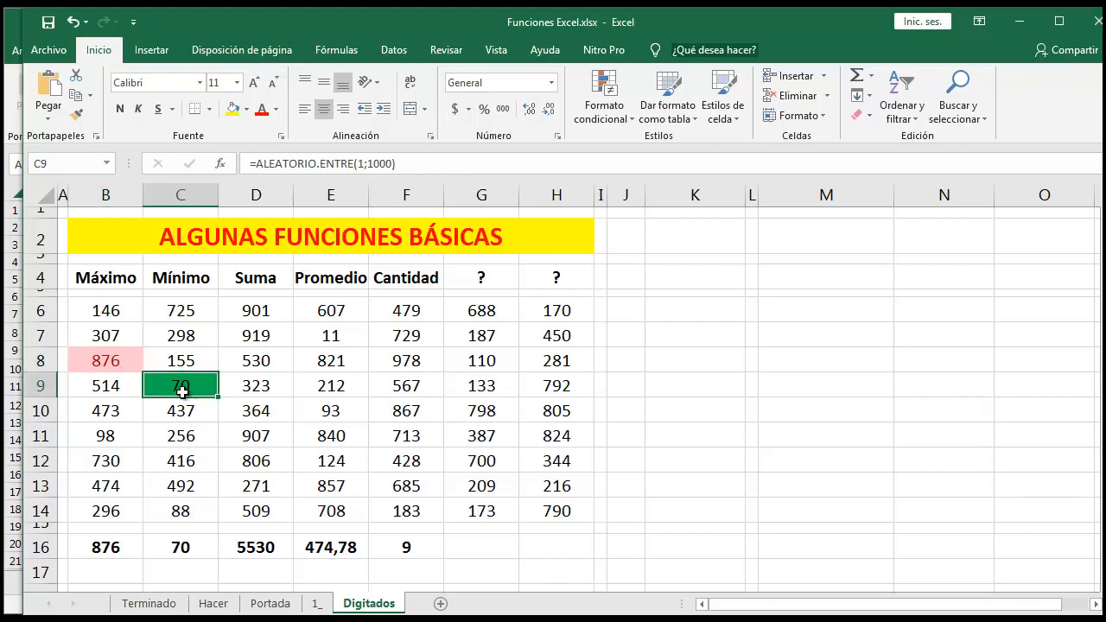
Recalculate the random numbers on the Terminado sheet three times to observe the highlighting in the Mínimo and Máximo columns.
{"action": "left_click", "coordinate": [168, 608]}
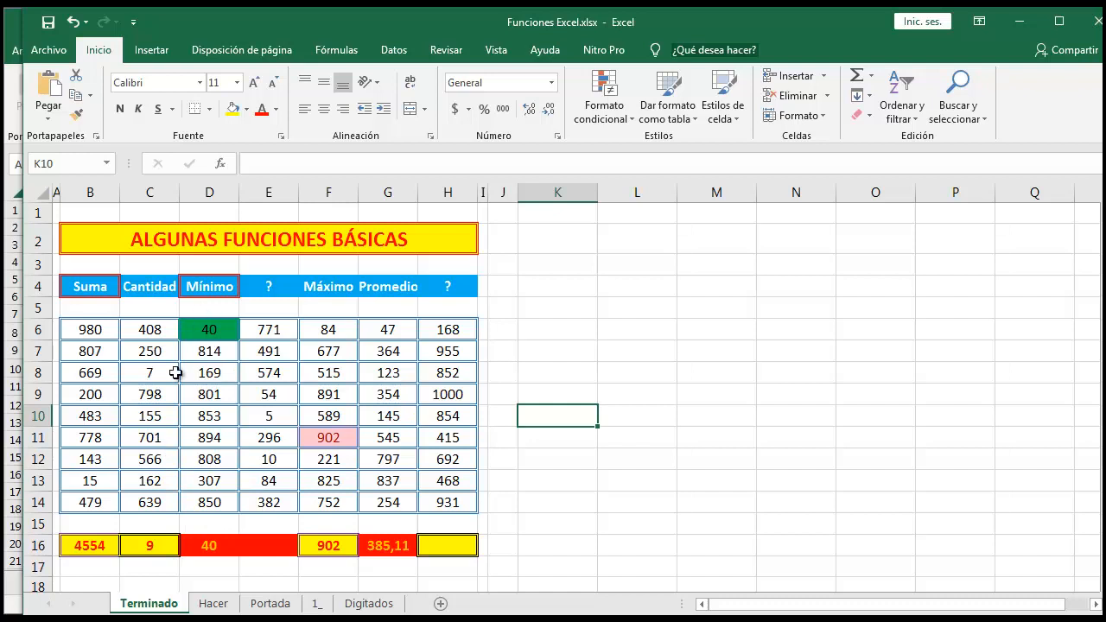
{"action": "left_click", "coordinate": [624, 343]}
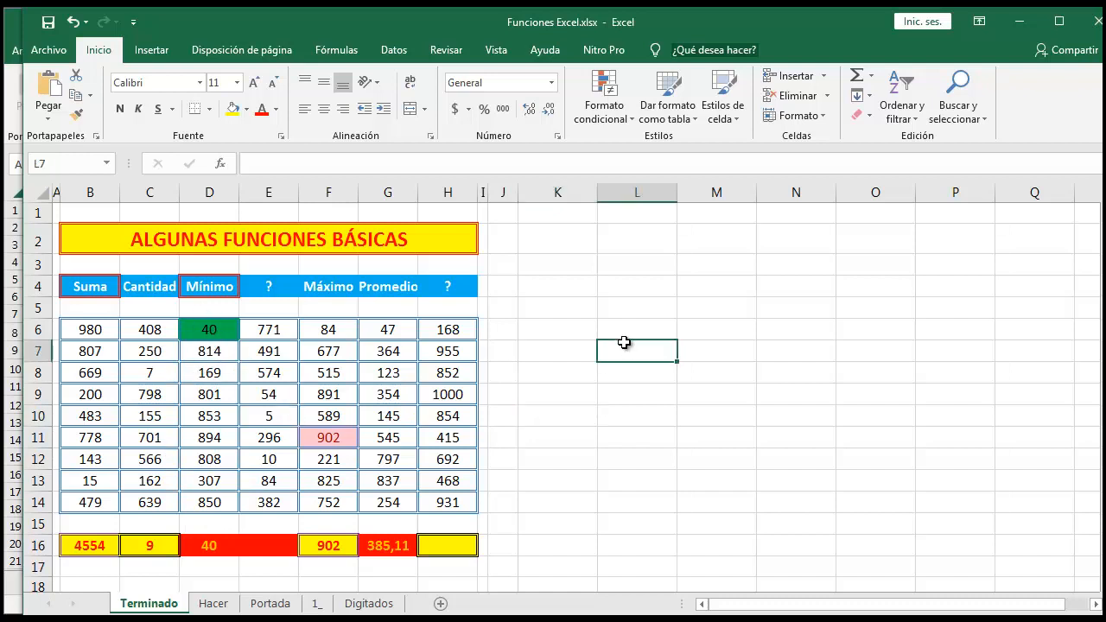
{"action": "key", "text": "F9"}
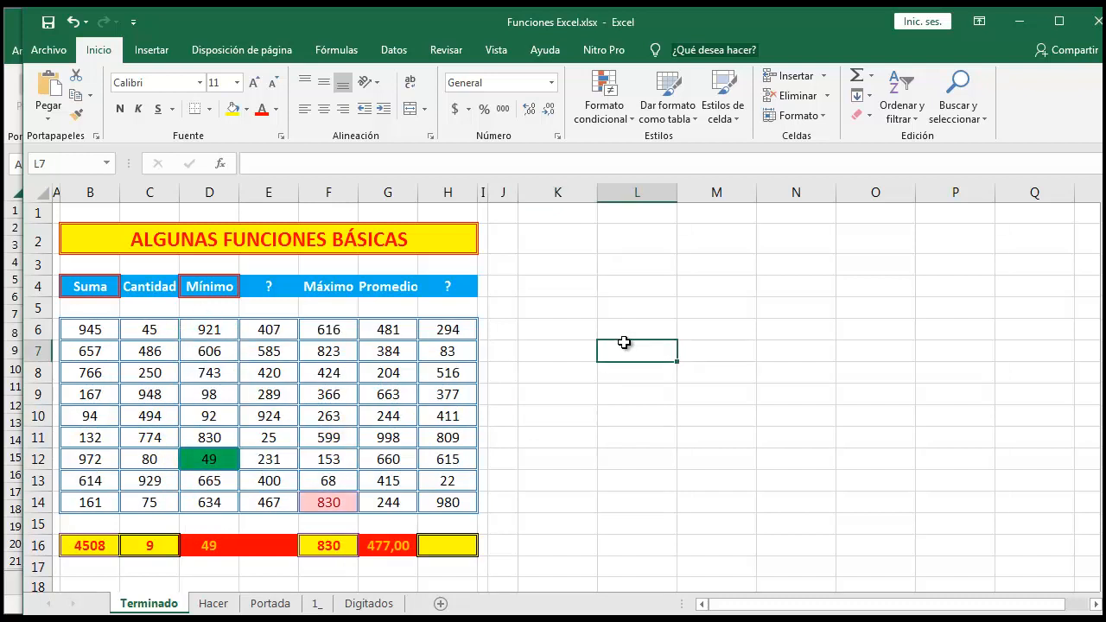
{"action": "key", "text": "F9"}
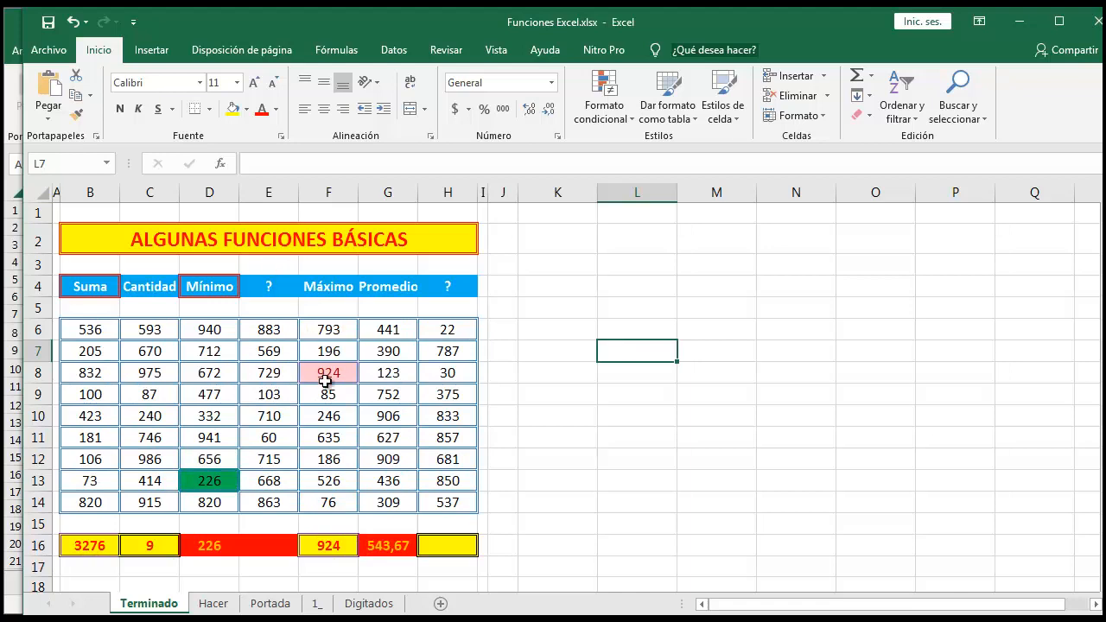
{"action": "key", "text": "F9"}
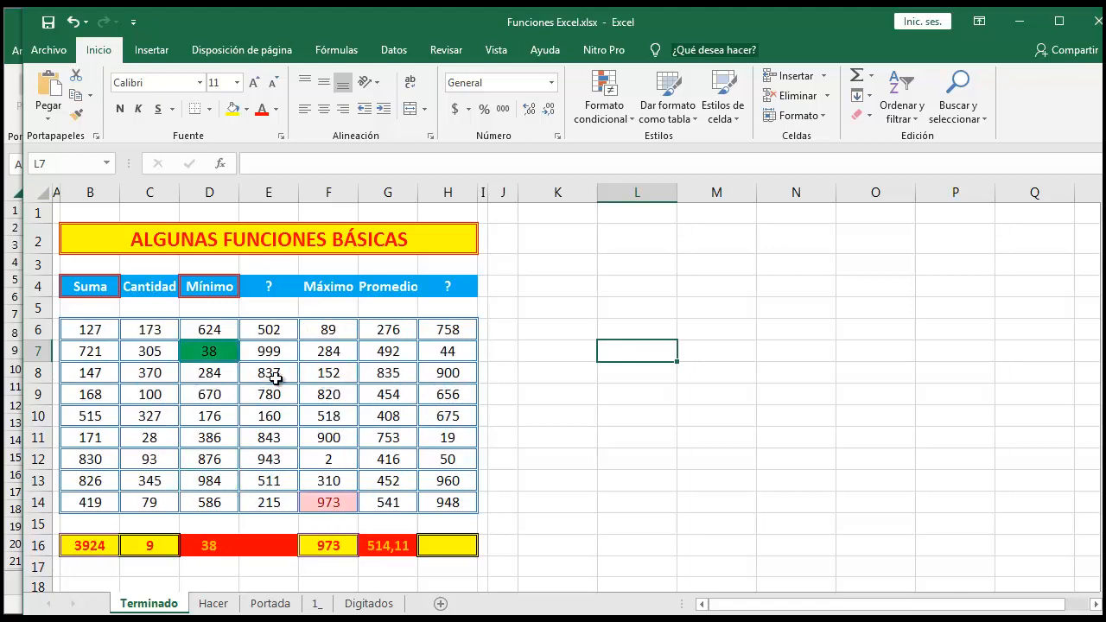
On the 1_ sheet, fill header cells B4:H4 with light blue and make their text white, bold and size 12.
{"action": "left_click", "coordinate": [316, 603]}
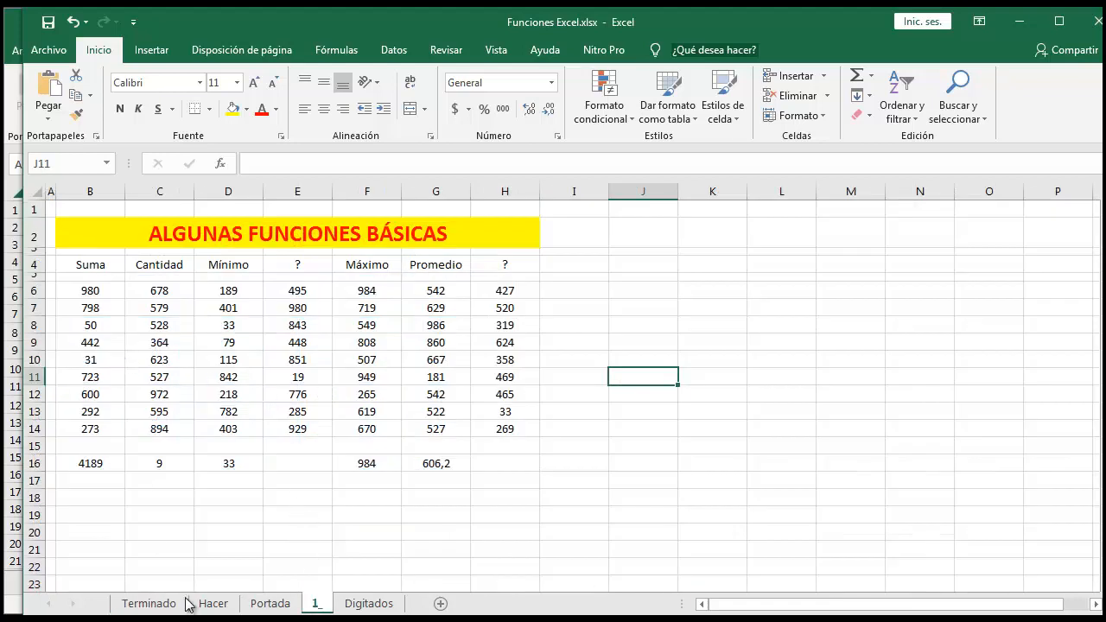
{"action": "left_click", "coordinate": [192, 603]}
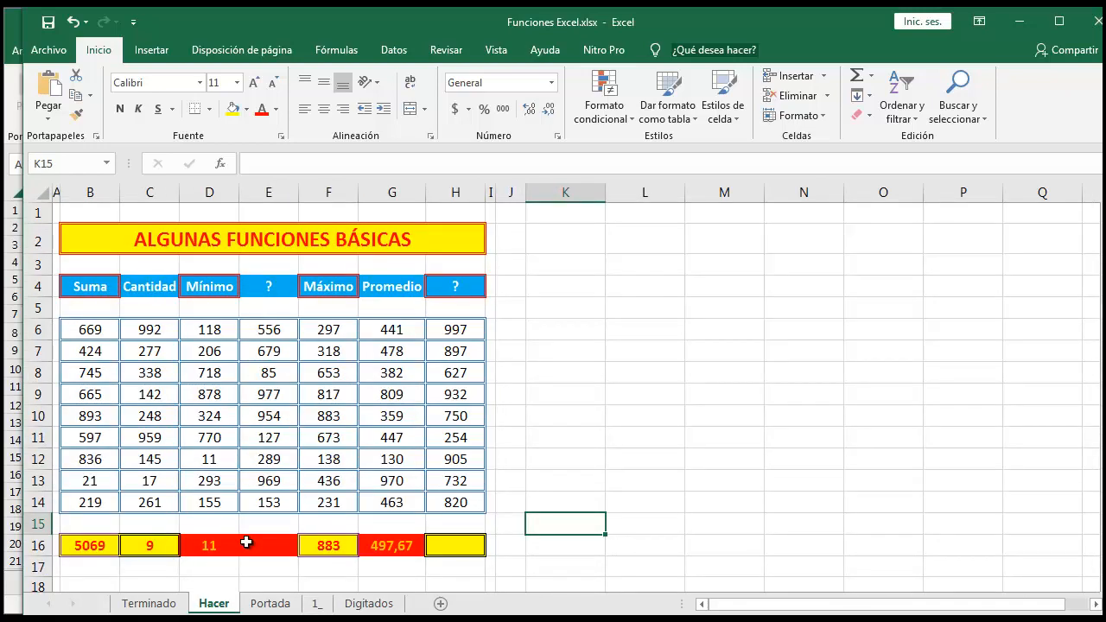
{"action": "left_click", "coordinate": [316, 603]}
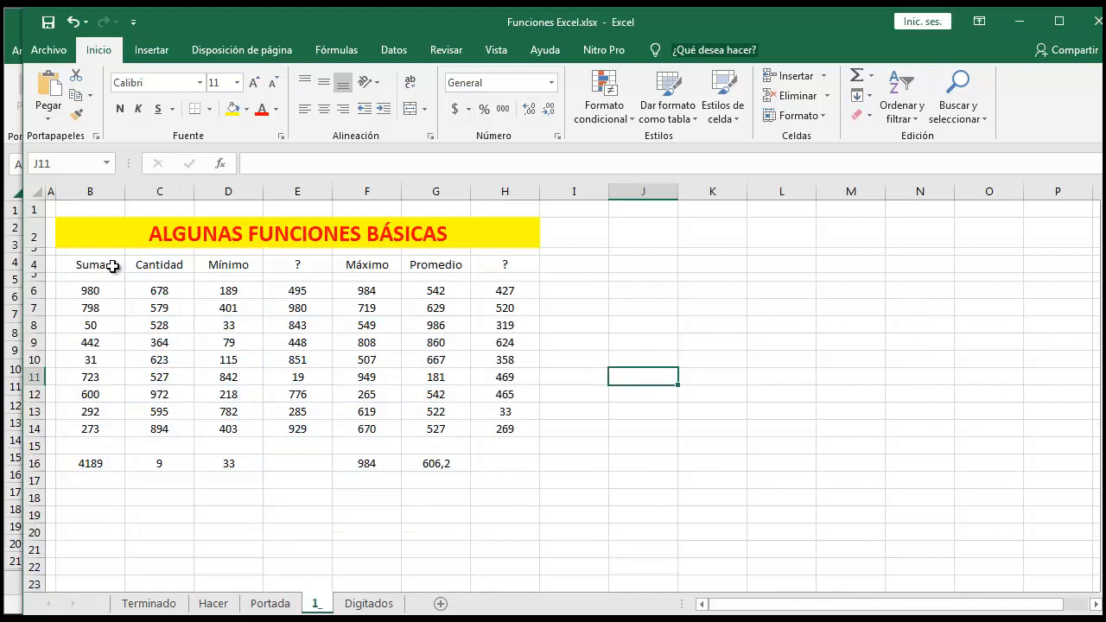
{"action": "left_click_drag", "start_coordinate": [113, 266], "coordinate": [505, 265]}
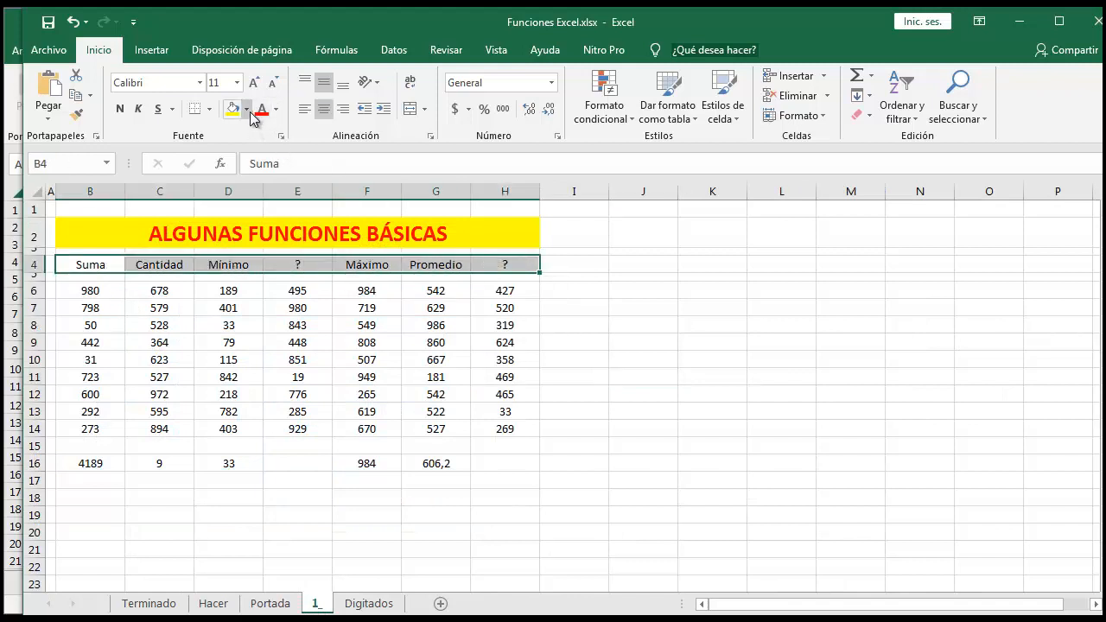
{"action": "left_click", "coordinate": [247, 110]}
{"action": "left_click", "coordinate": [322, 245]}
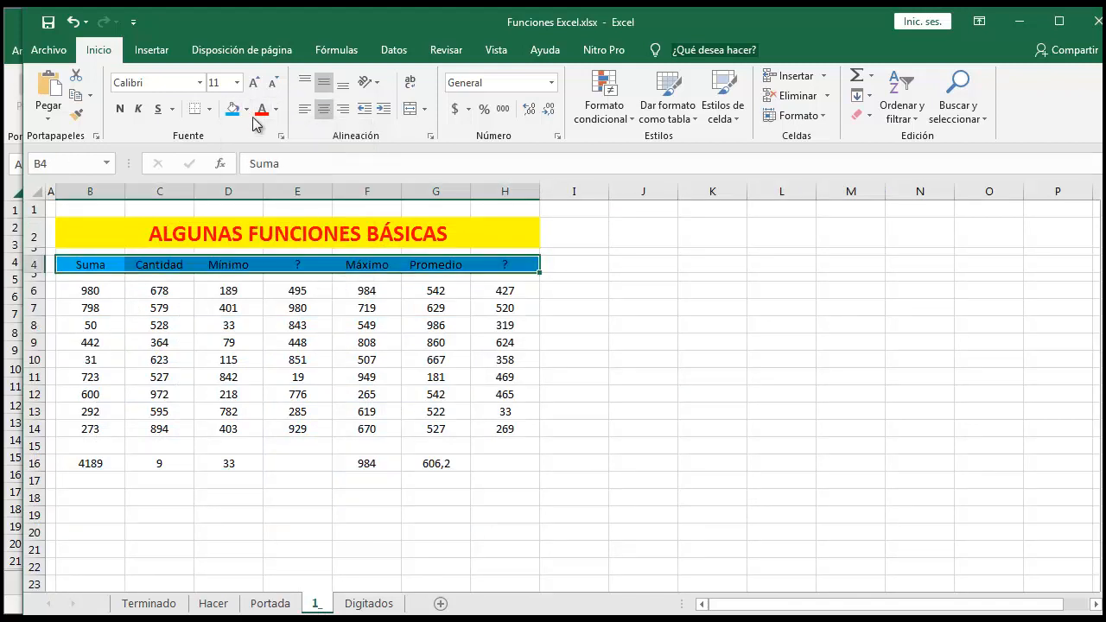
{"action": "left_click", "coordinate": [276, 109]}
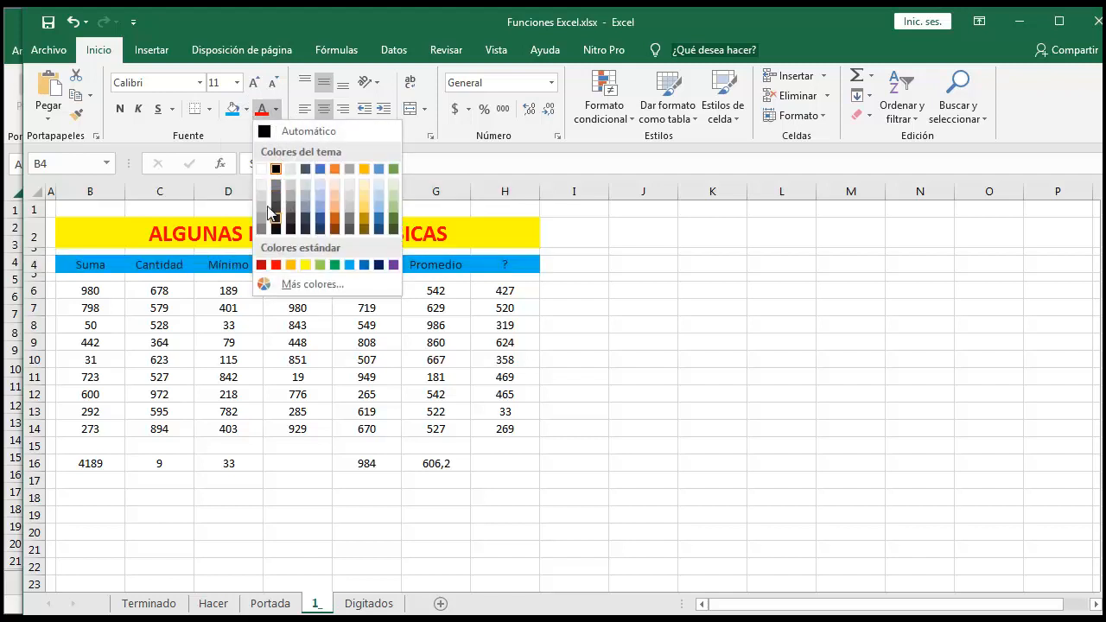
{"action": "left_click", "coordinate": [261, 168]}
{"action": "left_click", "coordinate": [119, 109]}
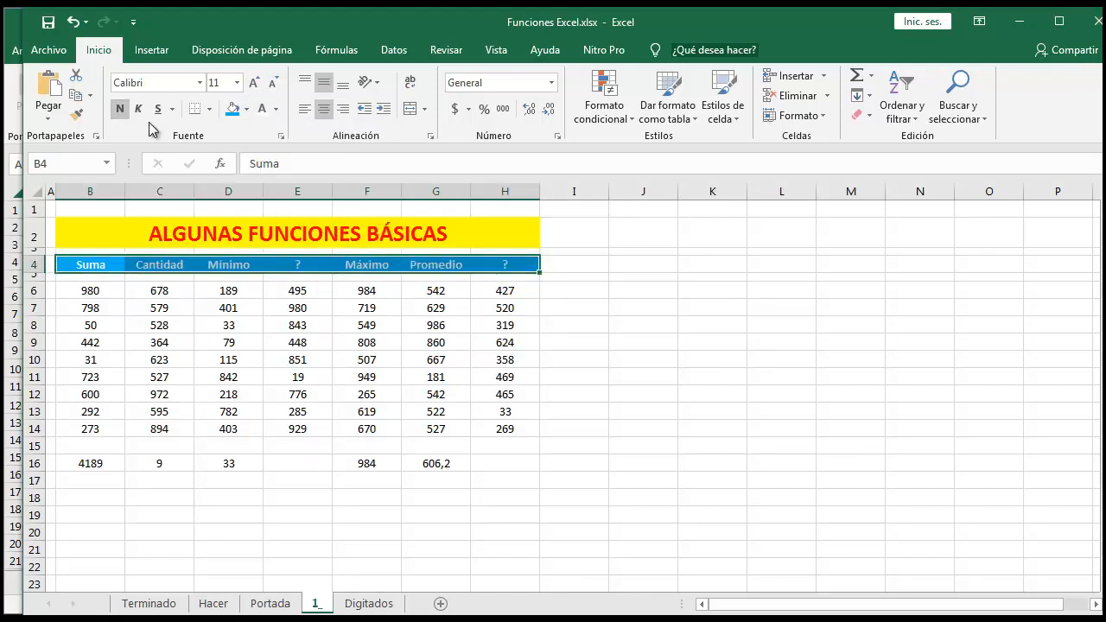
{"action": "left_click", "coordinate": [253, 82]}
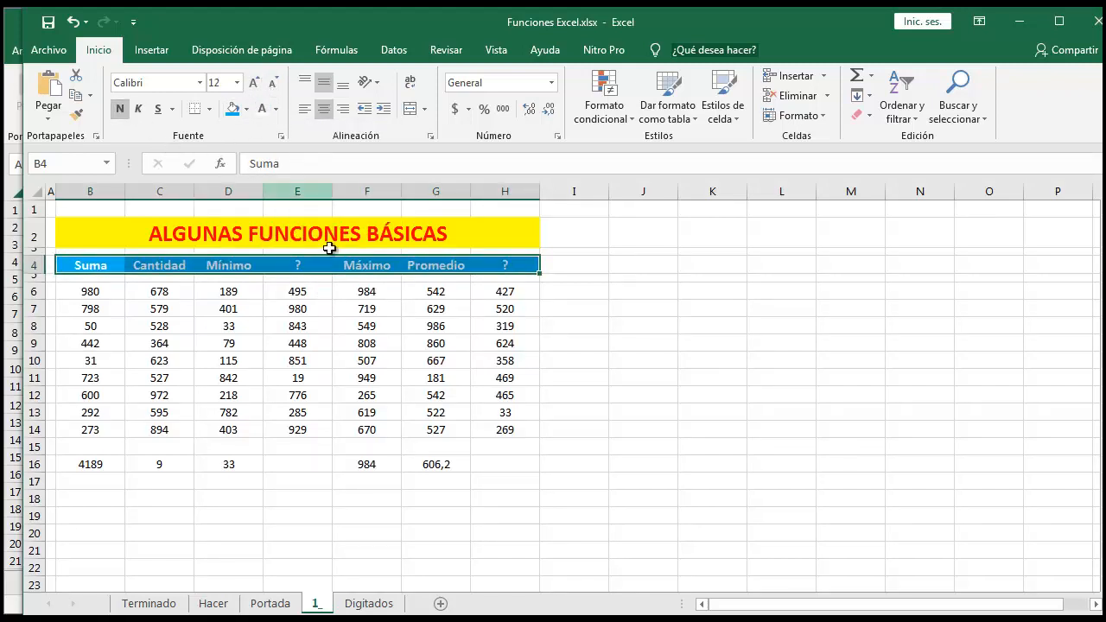
Apply blue double-line outline and inside borders to the number block B6:H14 on the 1_ sheet, matching the Hacer sheet.
{"action": "left_click", "coordinate": [213, 604]}
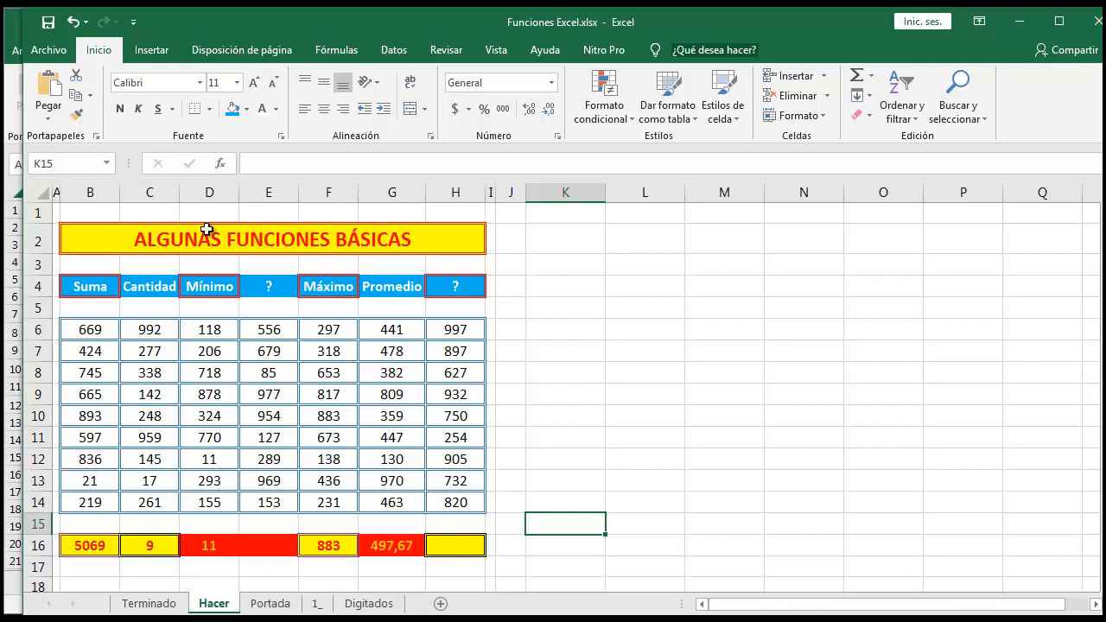
{"action": "left_click", "coordinate": [318, 604]}
{"action": "left_click_drag", "start_coordinate": [95, 286], "coordinate": [505, 429]}
{"action": "right_click", "coordinate": [468, 371]}
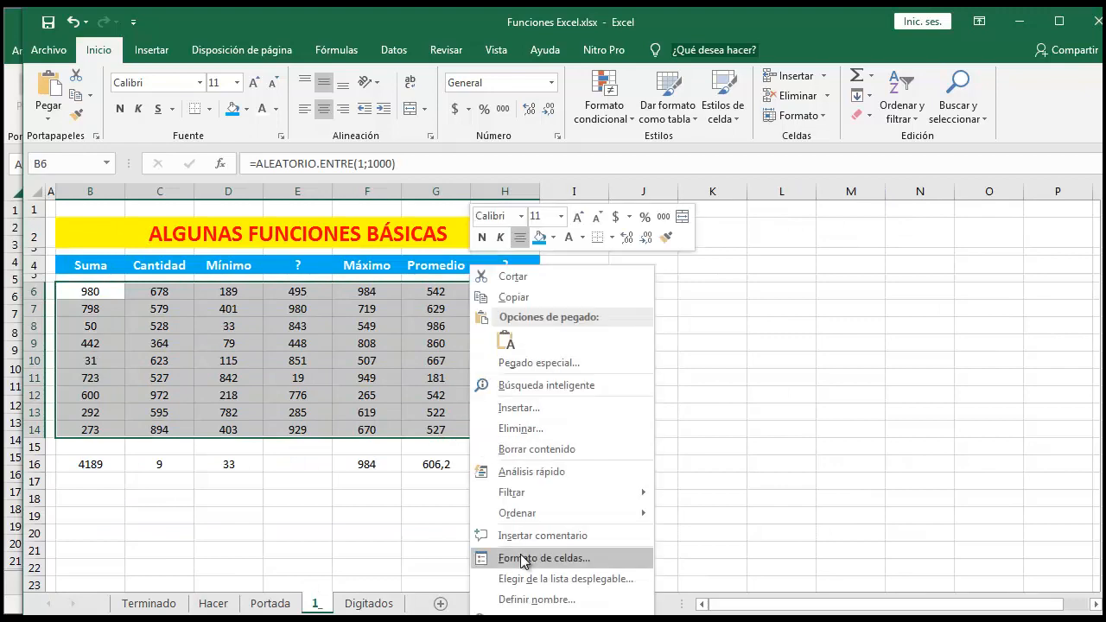
{"action": "left_click", "coordinate": [476, 557]}
{"action": "left_click_drag", "start_coordinate": [465, 257], "coordinate": [799, 152]}
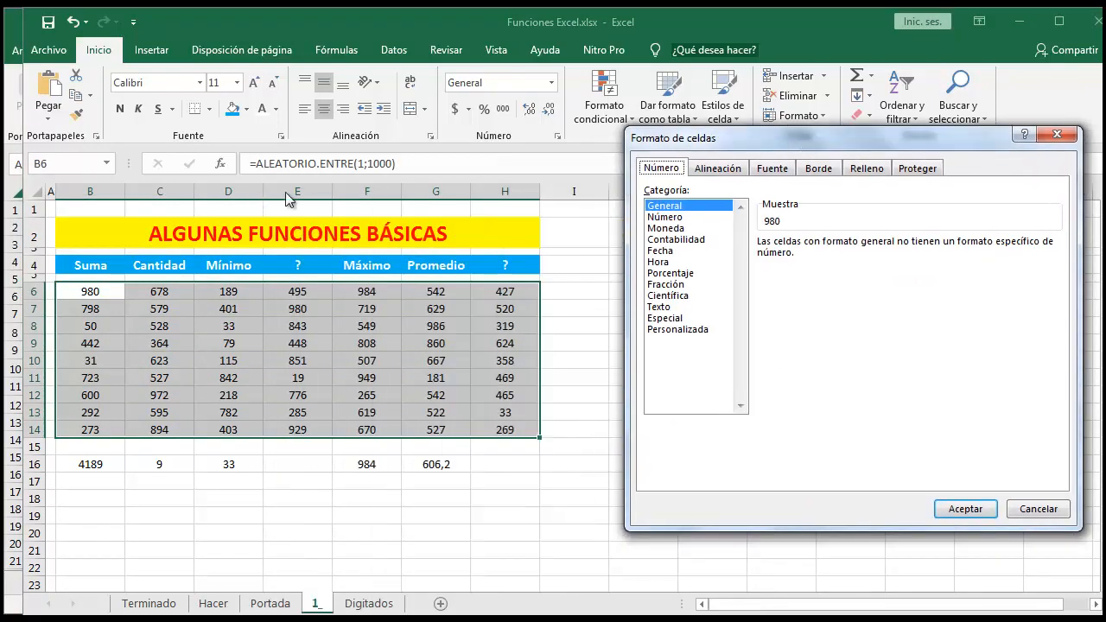
{"action": "left_click", "coordinate": [803, 168]}
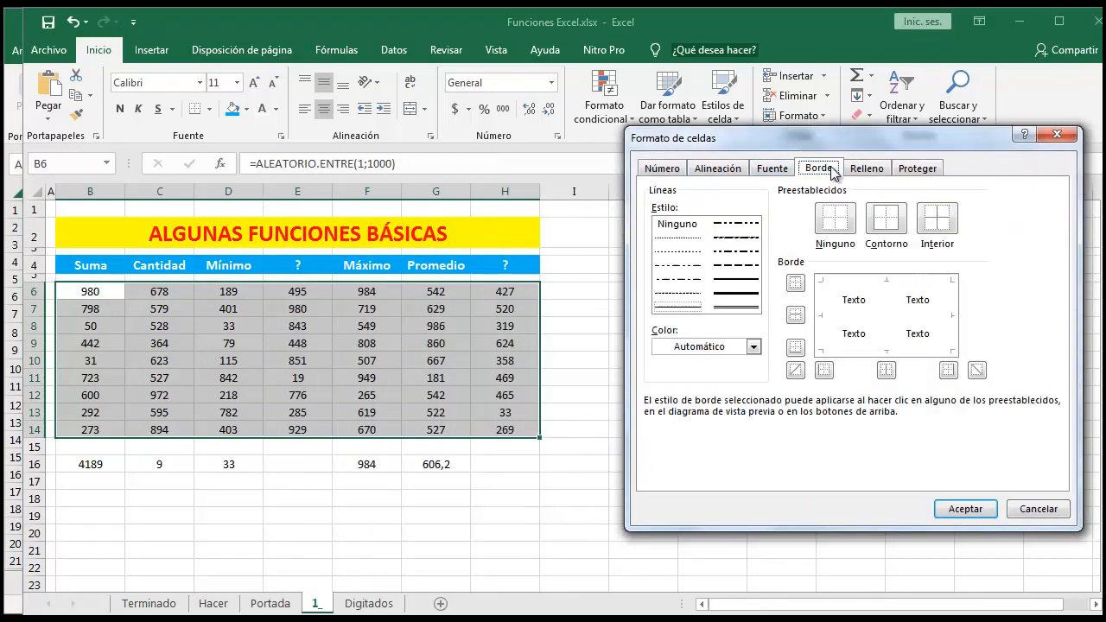
{"action": "left_click", "coordinate": [755, 347]}
{"action": "left_click", "coordinate": [726, 402]}
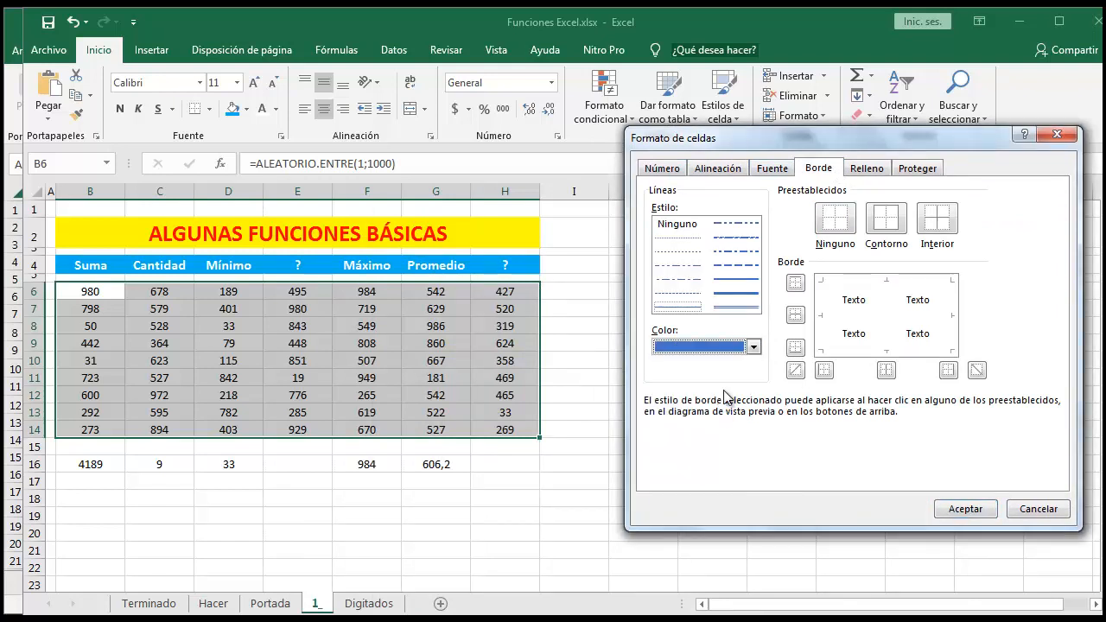
{"action": "left_click", "coordinate": [745, 308]}
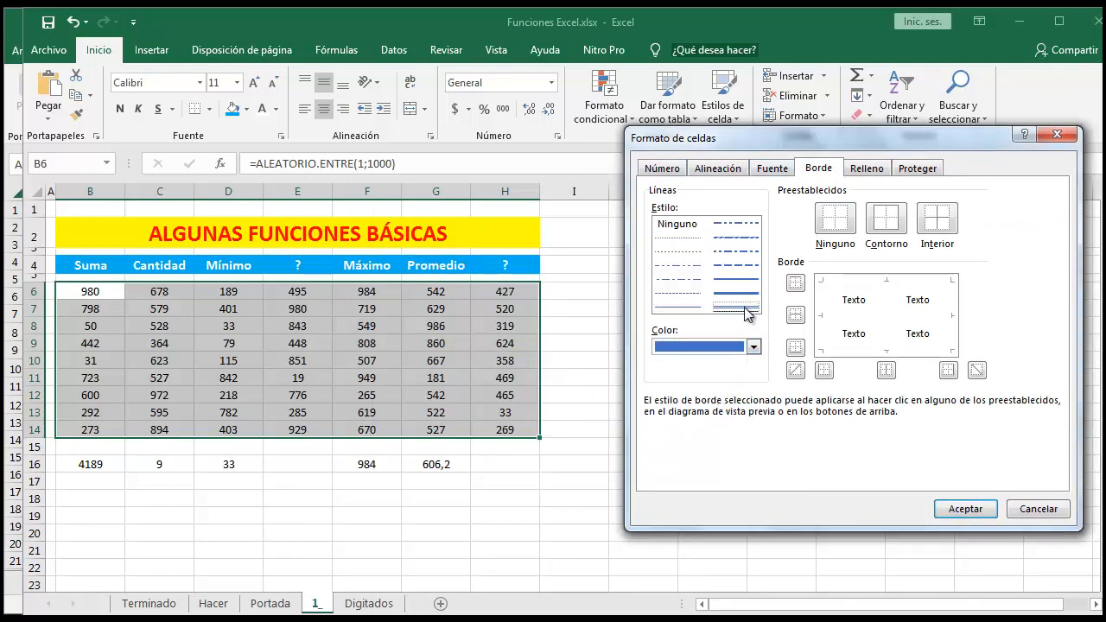
{"action": "left_click", "coordinate": [891, 223]}
{"action": "left_click", "coordinate": [942, 225]}
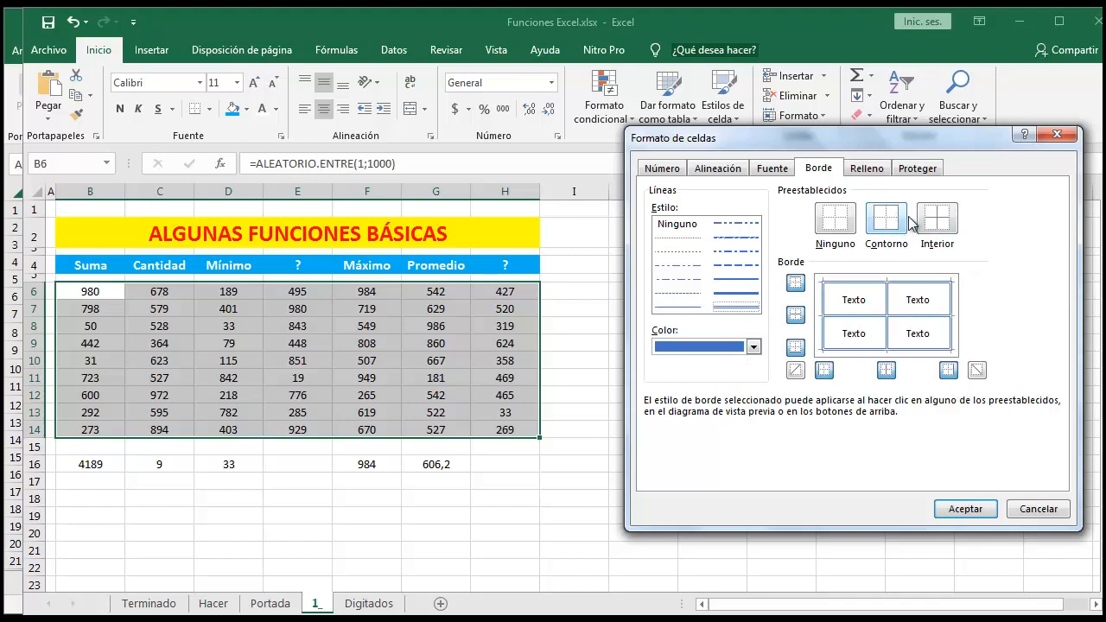
{"action": "left_click", "coordinate": [962, 508]}
{"action": "left_click", "coordinate": [674, 424]}
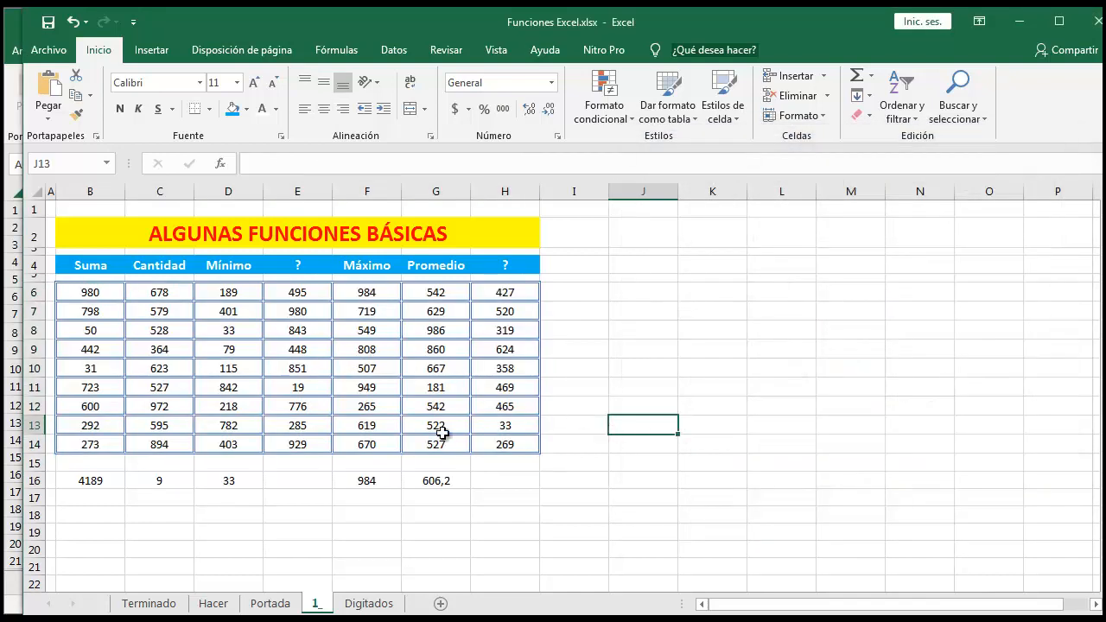
Fill result cells B16:C16 on the 1_ sheet with yellow and make their text red and bold, as on the Hacer sheet.
{"action": "left_click", "coordinate": [215, 604]}
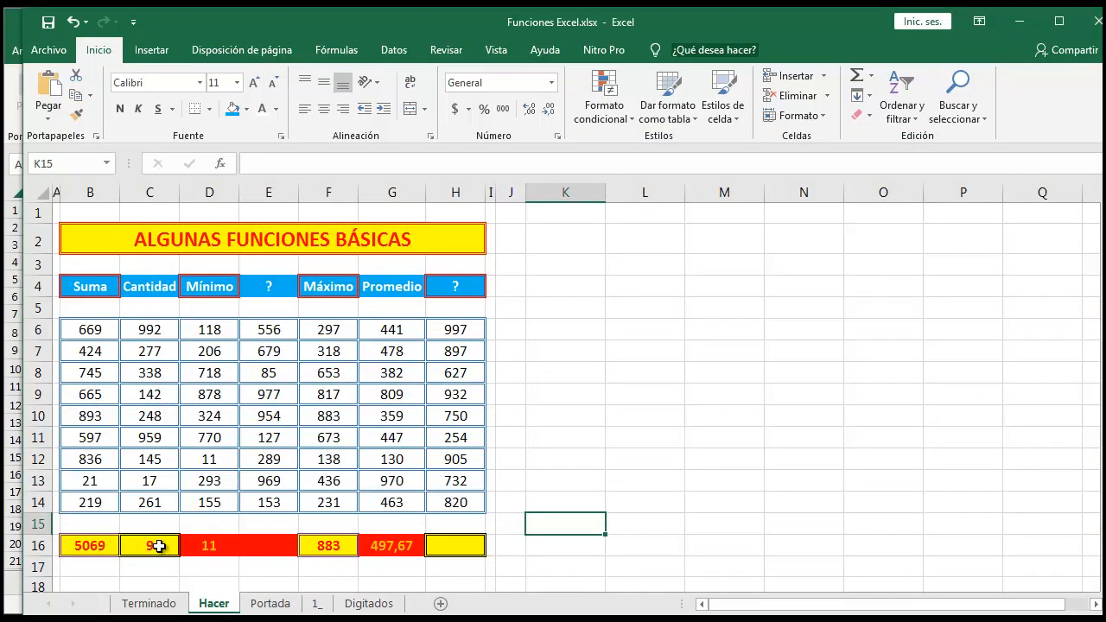
{"action": "left_click", "coordinate": [313, 603]}
{"action": "left_click_drag", "start_coordinate": [111, 481], "coordinate": [156, 481]}
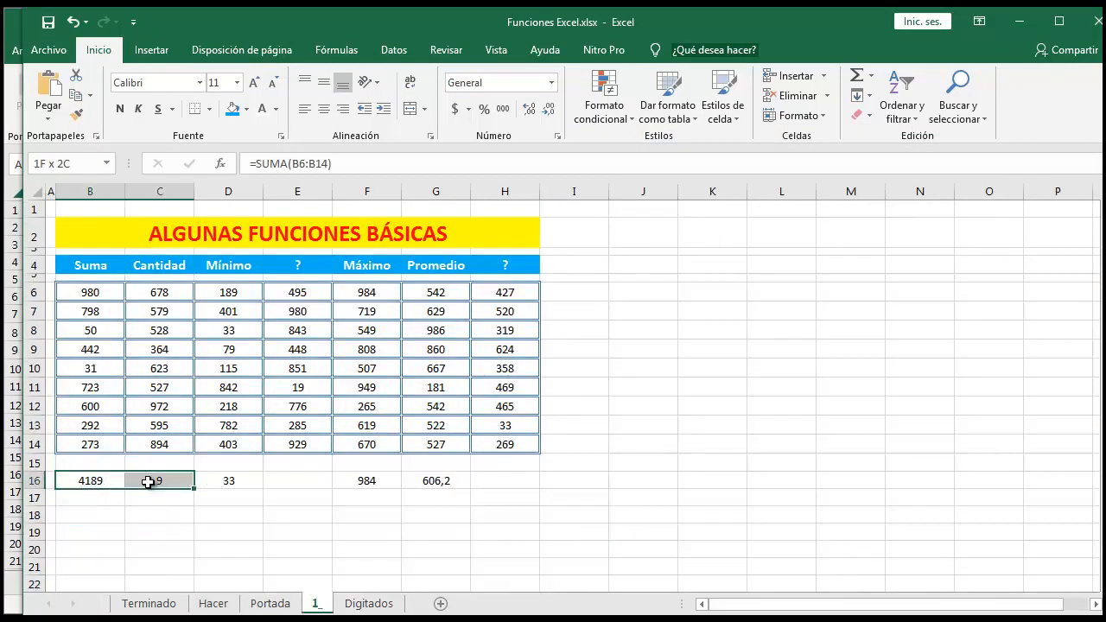
{"action": "left_click", "coordinate": [246, 109]}
{"action": "left_click", "coordinate": [275, 245]}
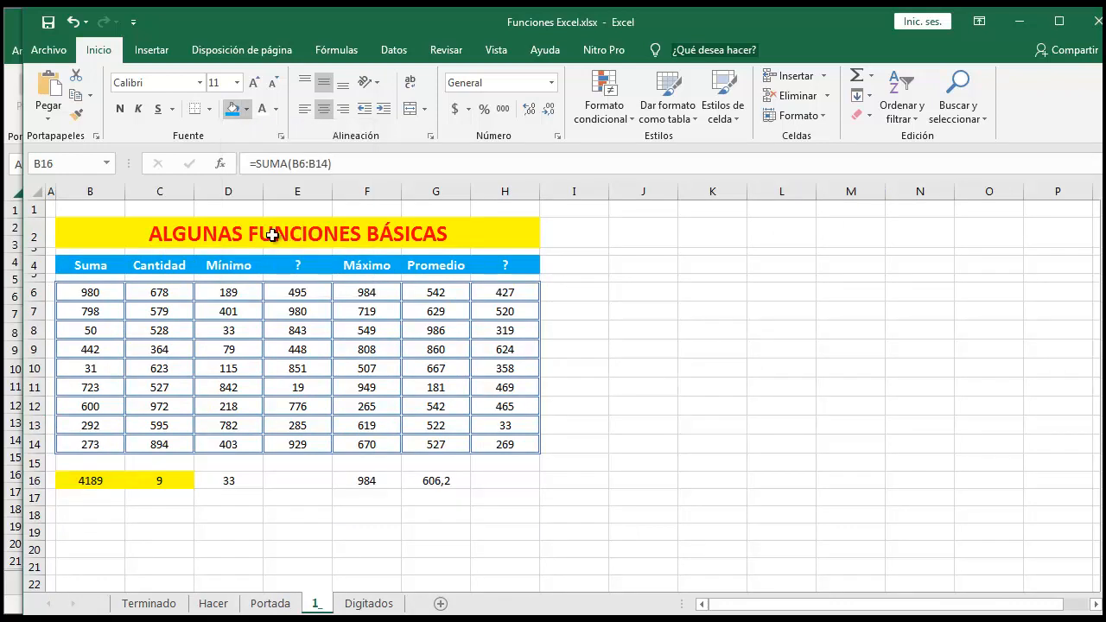
{"action": "left_click", "coordinate": [275, 109]}
{"action": "left_click", "coordinate": [275, 264]}
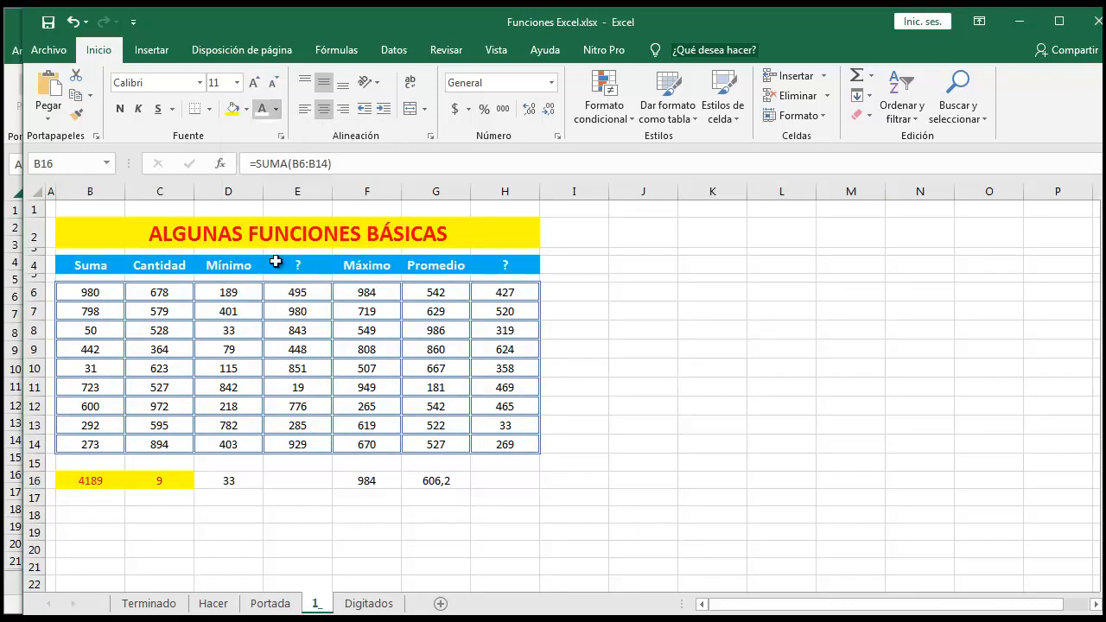
{"action": "left_click", "coordinate": [120, 108]}
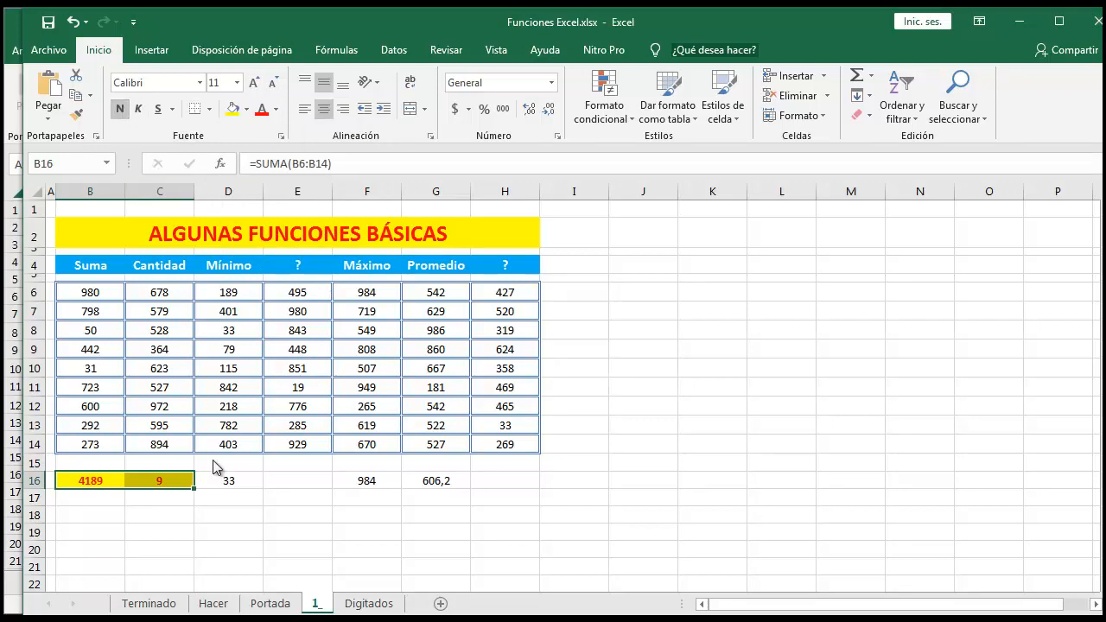
Fill cells F16 and H16 on the 1_ sheet with yellow, and make the Máximo result in F16 red and bold.
{"action": "left_click", "coordinate": [213, 603]}
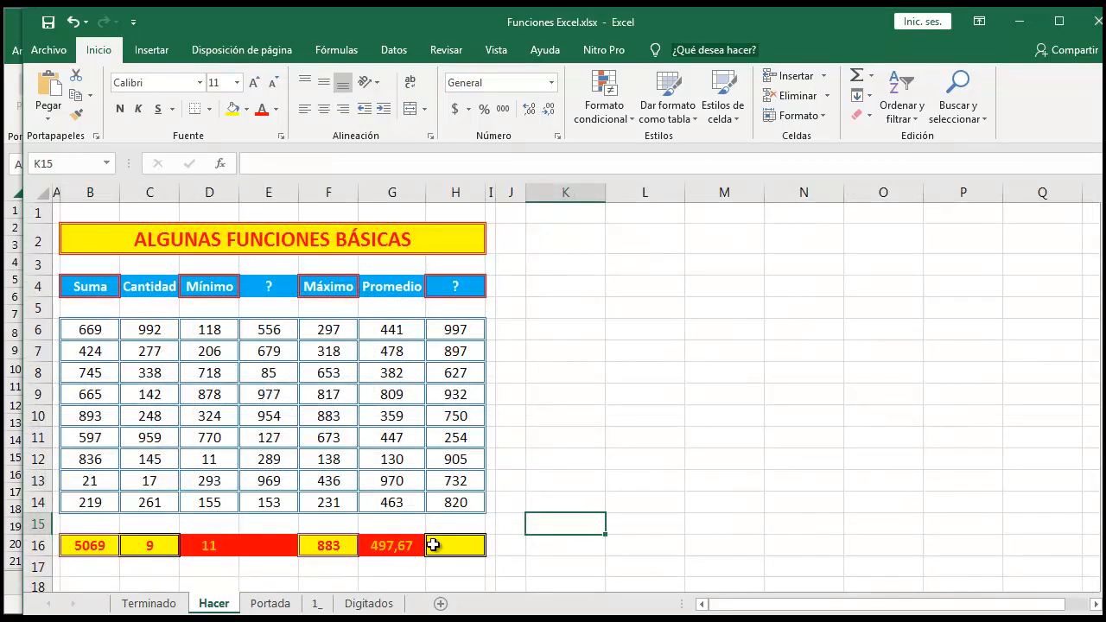
{"action": "left_click", "coordinate": [317, 603]}
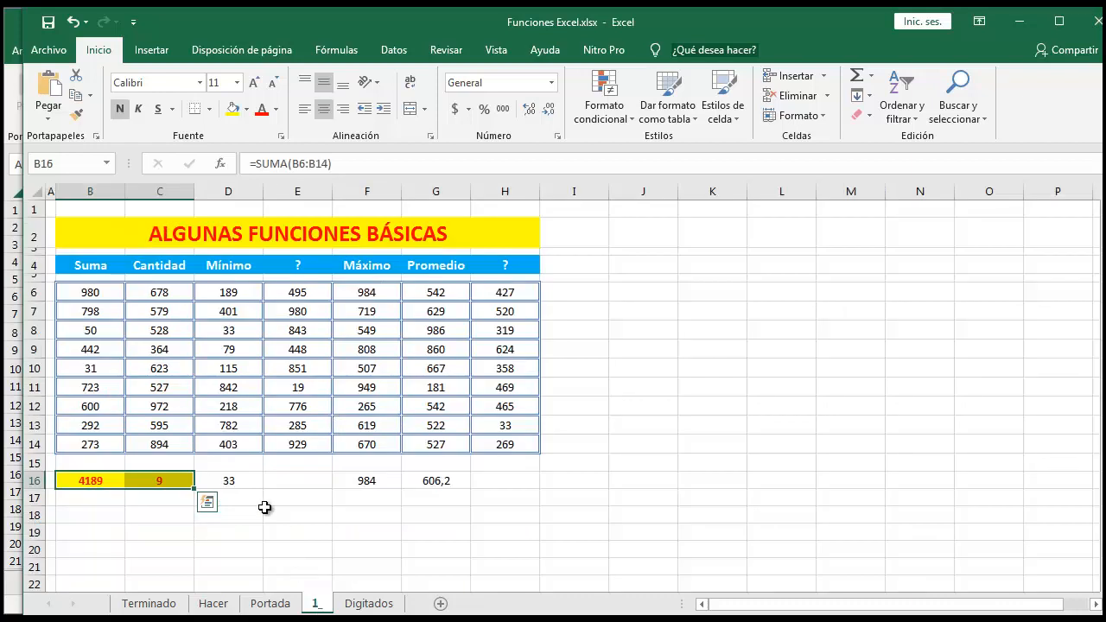
{"action": "left_click", "coordinate": [351, 483]}
{"action": "left_click", "coordinate": [230, 109]}
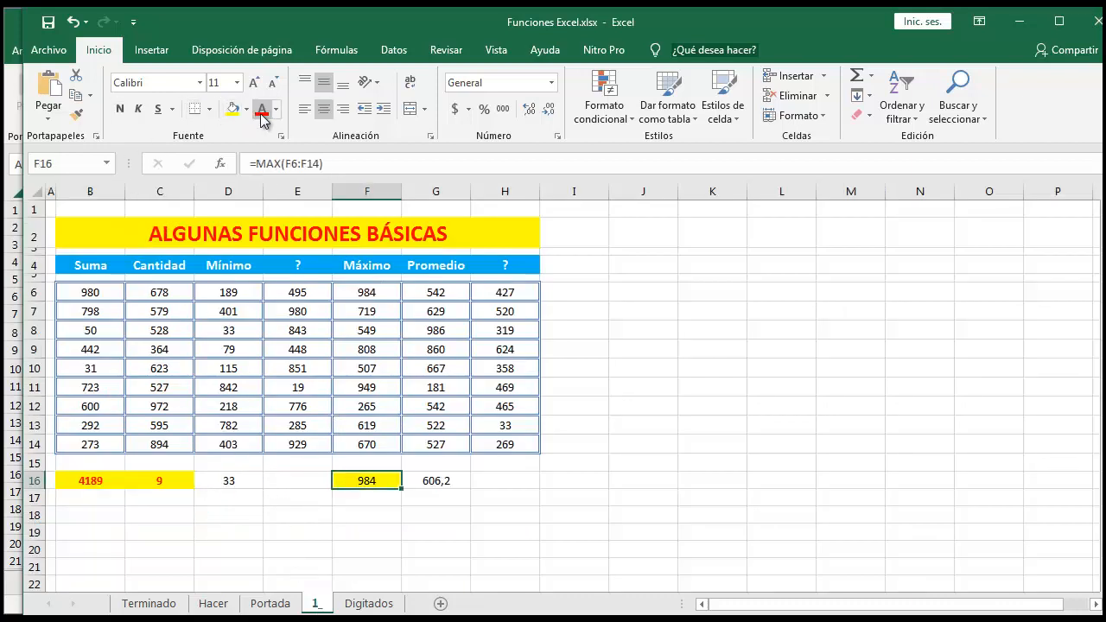
{"action": "left_click", "coordinate": [261, 109]}
{"action": "left_click", "coordinate": [120, 109]}
{"action": "left_click", "coordinate": [483, 479]}
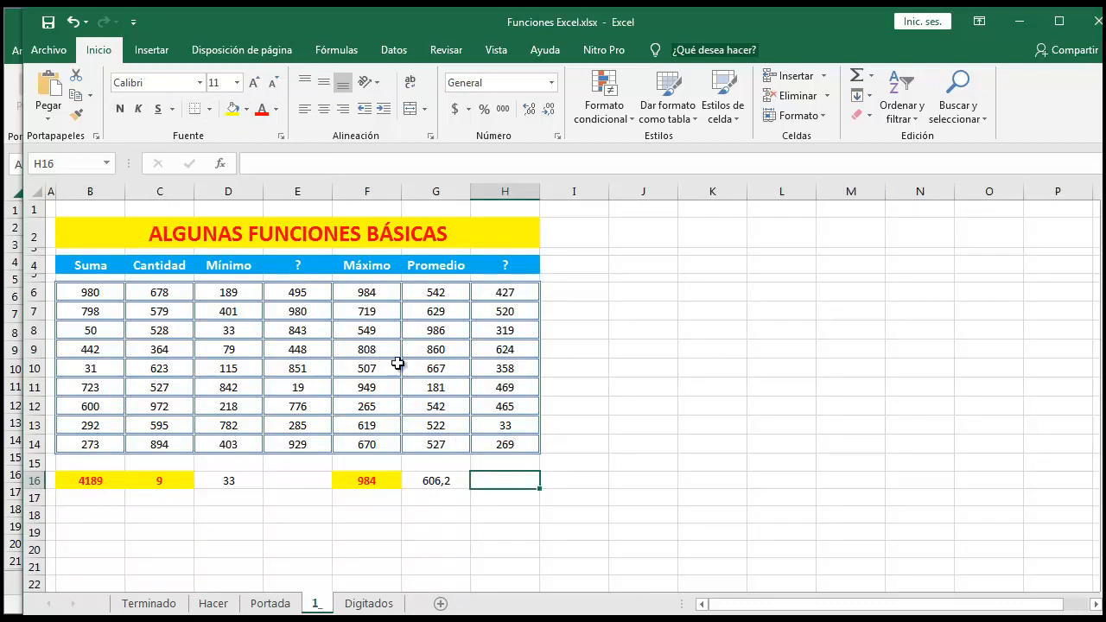
{"action": "left_click", "coordinate": [230, 109]}
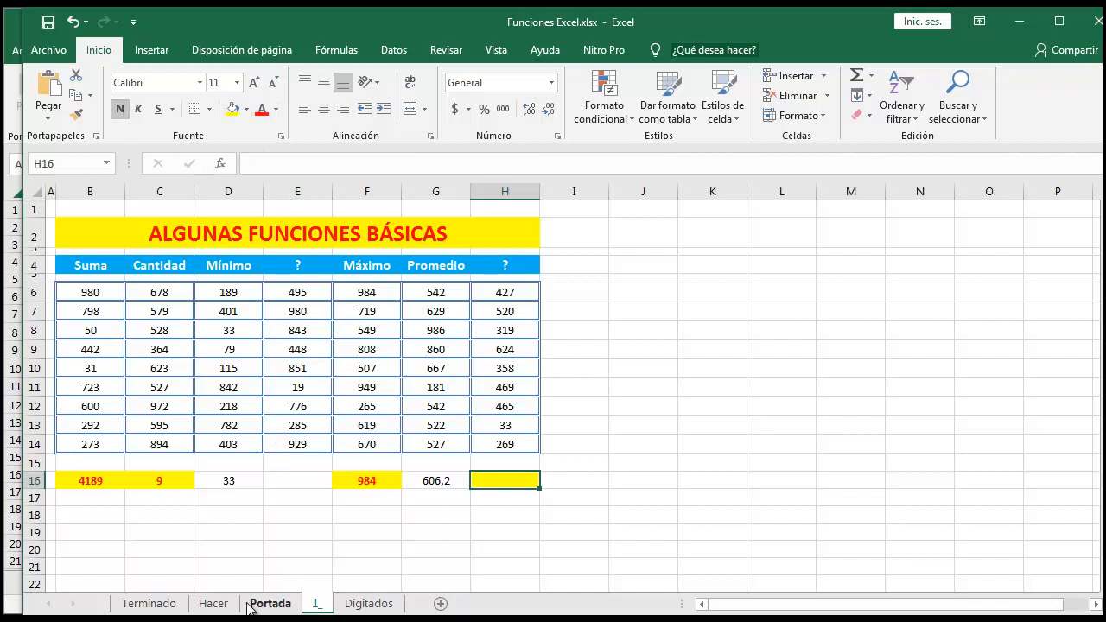
Fill cells D16:E16 on the 1_ sheet with red and make their text yellow and bold, following the Hacer sheet.
{"action": "left_click", "coordinate": [214, 603]}
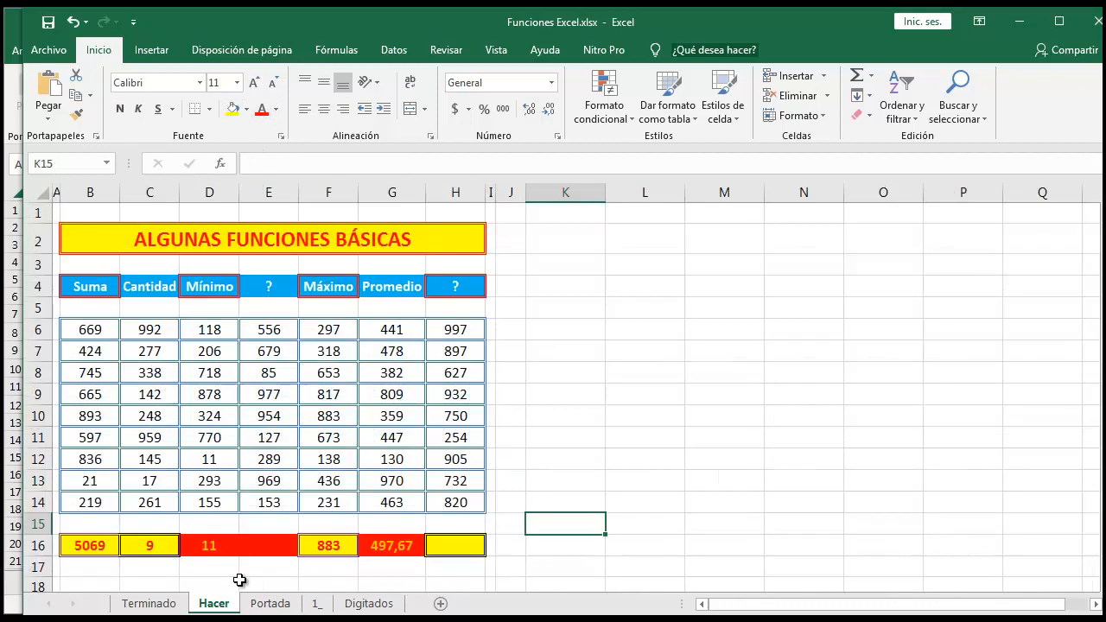
{"action": "left_click", "coordinate": [325, 604]}
{"action": "left_click_drag", "start_coordinate": [247, 478], "coordinate": [289, 479]}
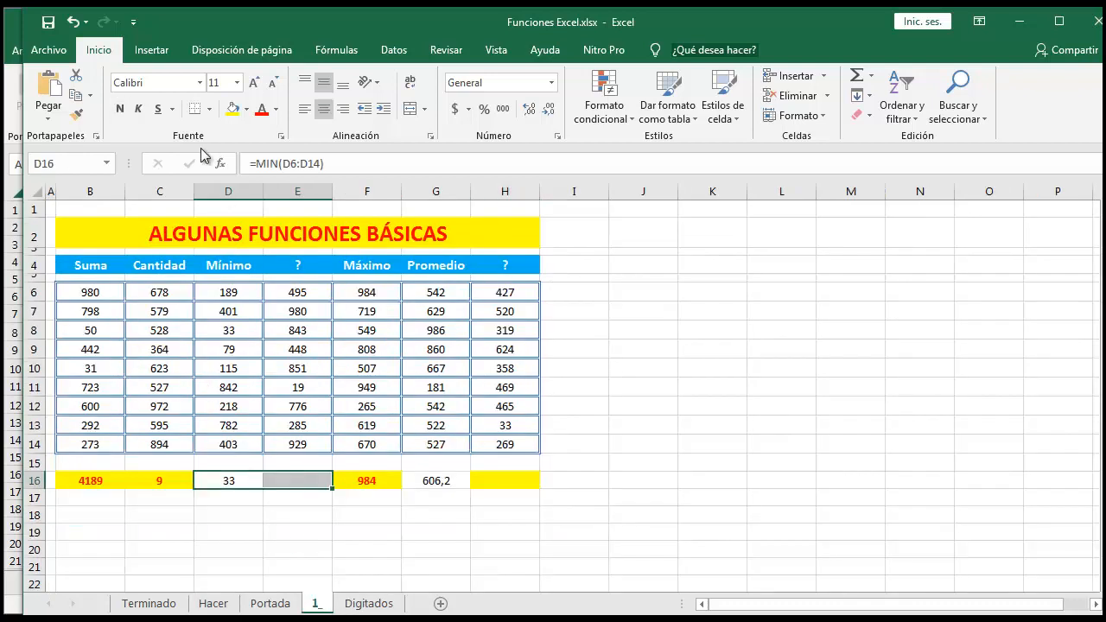
{"action": "left_click", "coordinate": [248, 110]}
{"action": "left_click", "coordinate": [246, 240]}
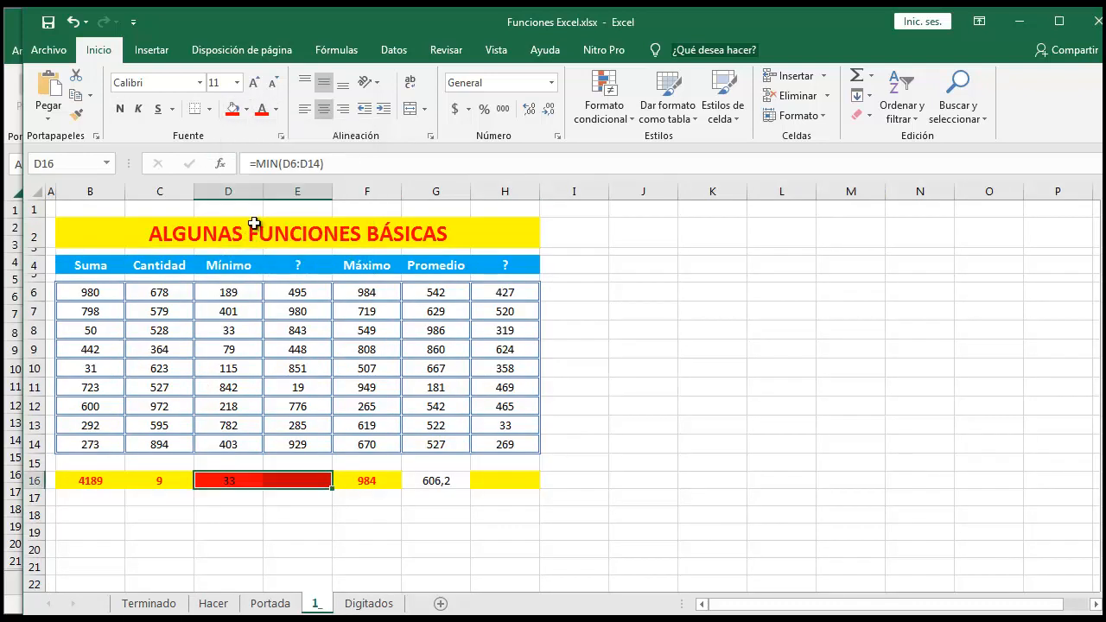
{"action": "left_click", "coordinate": [276, 110]}
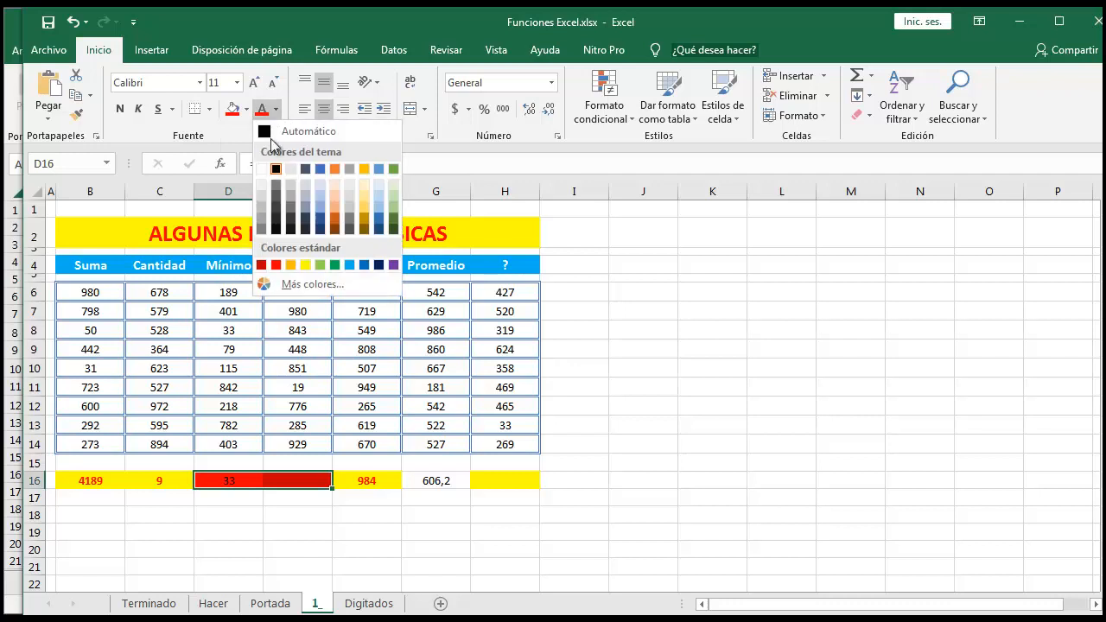
{"action": "left_click", "coordinate": [305, 265]}
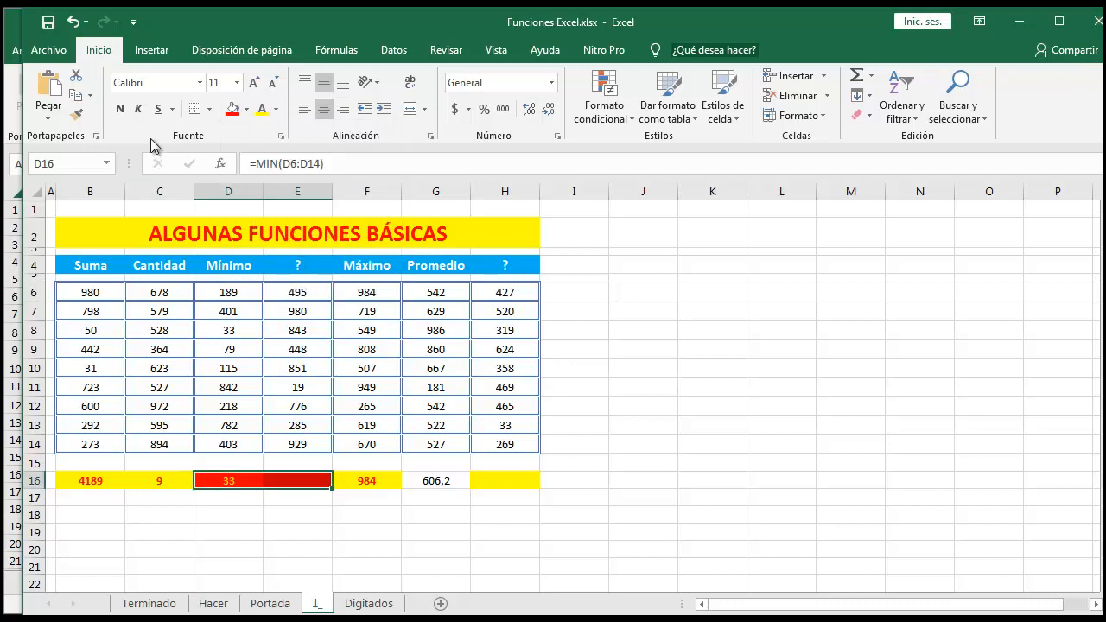
Fill the Promedio result in G16 with red and make its text yellow and bold.
{"action": "left_click", "coordinate": [417, 475]}
{"action": "left_click", "coordinate": [233, 110]}
{"action": "left_click", "coordinate": [262, 110]}
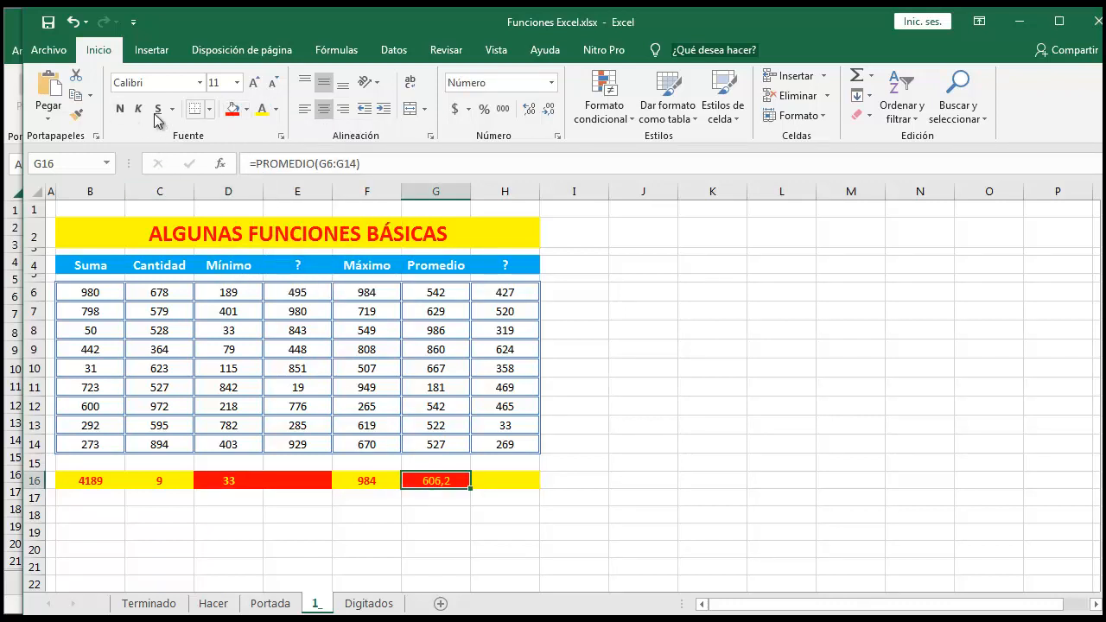
{"action": "left_click", "coordinate": [120, 109]}
{"action": "left_click", "coordinate": [661, 313]}
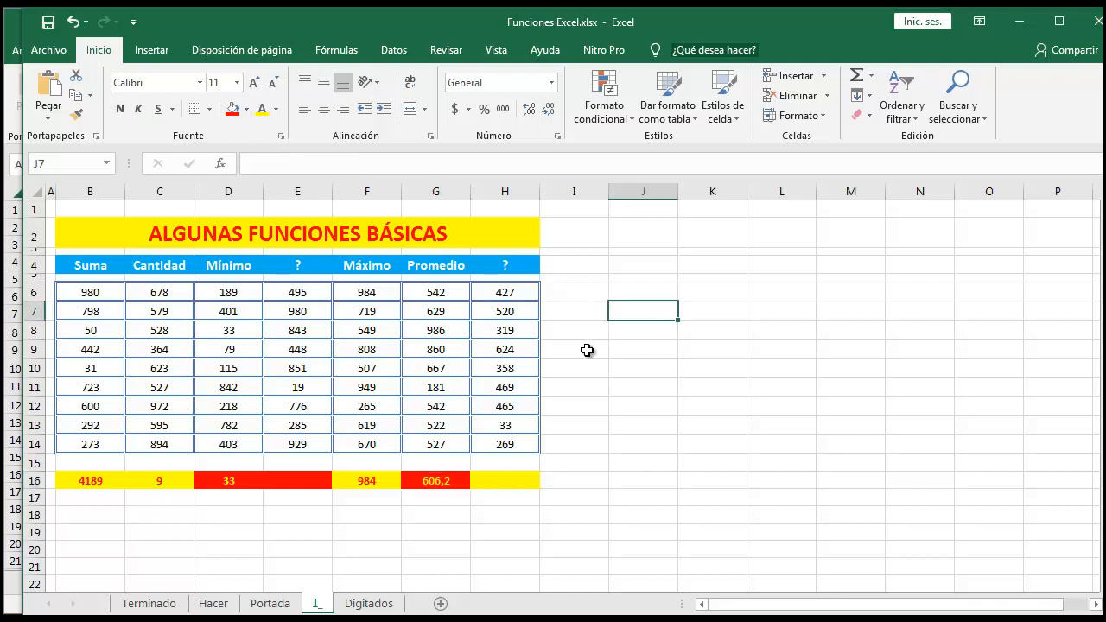
Give the ALGUNAS FUNCIONES BÁSICAS title in row 2 of the 1_ sheet a red double-line outline border, as on the Hacer sheet.
{"action": "scroll", "coordinate": [372, 400], "scroll_direction": "up", "scroll_amount": 2}
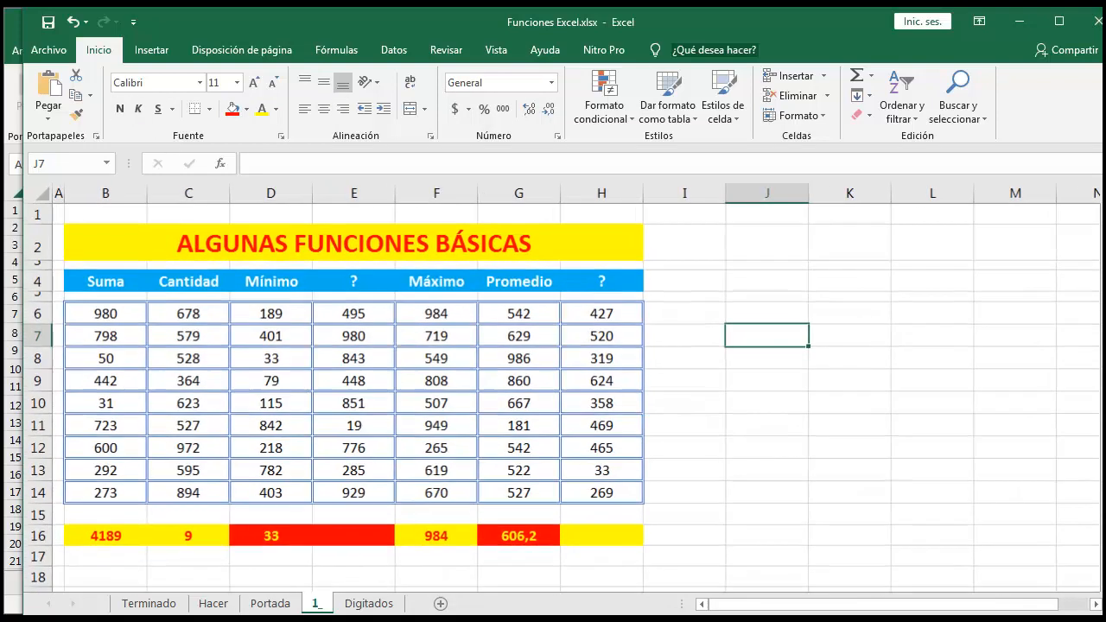
{"action": "left_click", "coordinate": [217, 602]}
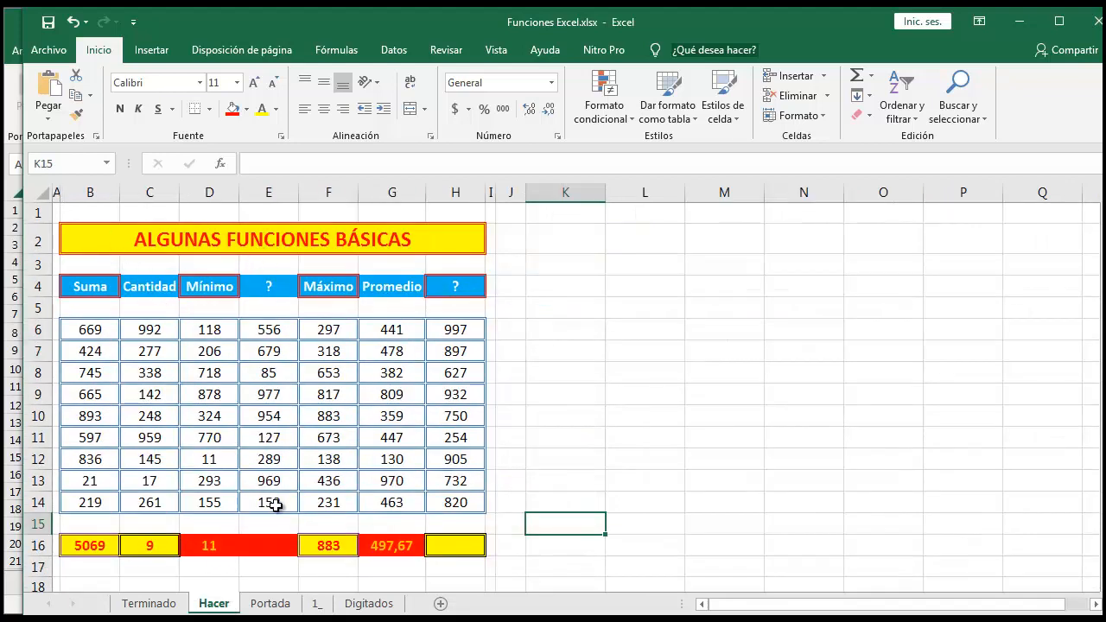
{"action": "left_click", "coordinate": [316, 603]}
{"action": "left_click", "coordinate": [152, 247]}
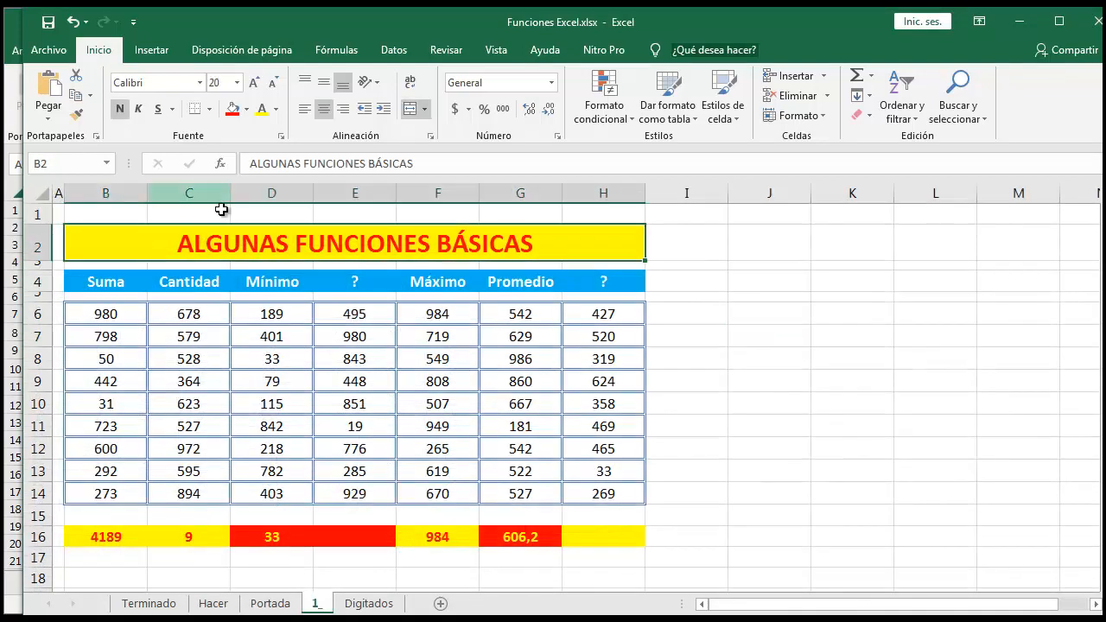
{"action": "right_click", "coordinate": [239, 244]}
{"action": "left_click", "coordinate": [324, 532]}
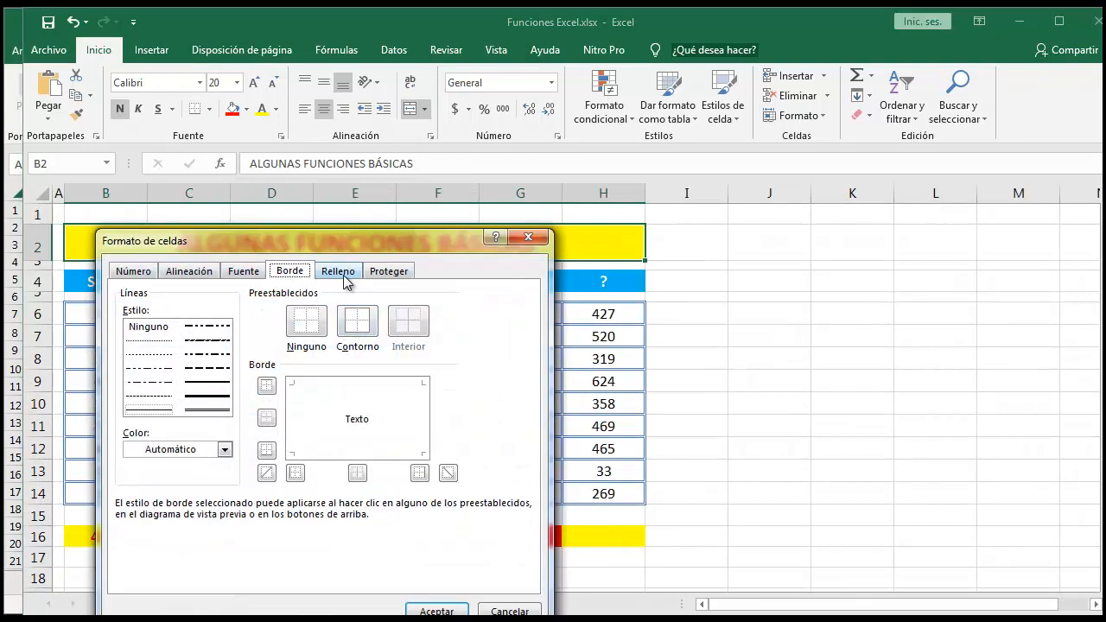
{"action": "left_click_drag", "start_coordinate": [382, 277], "coordinate": [760, 179]}
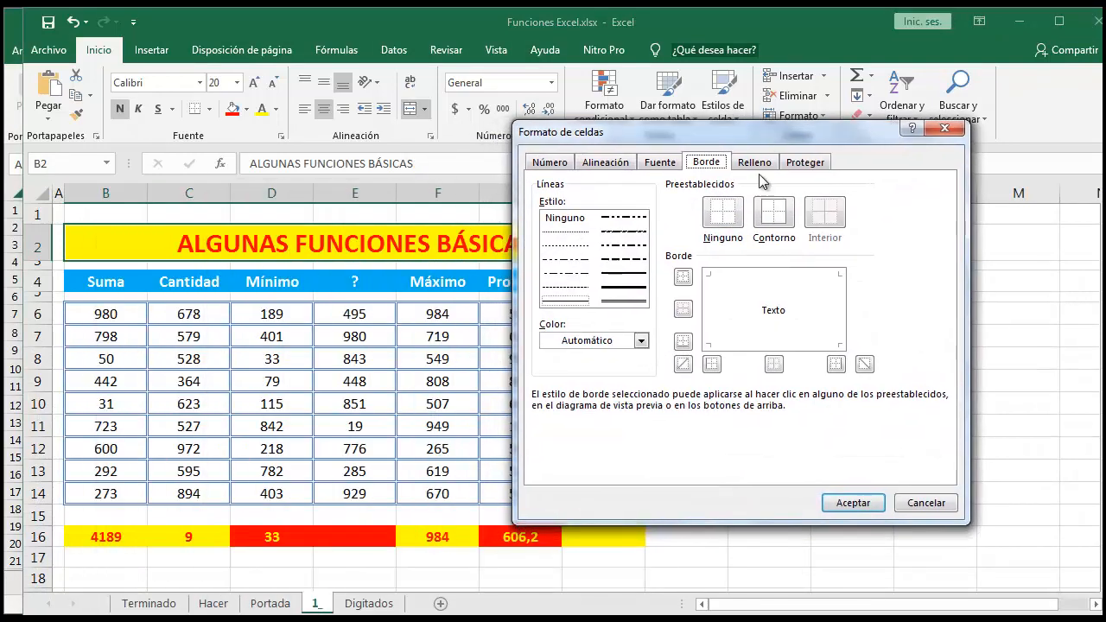
{"action": "left_click", "coordinate": [640, 342]}
{"action": "left_click", "coordinate": [568, 494]}
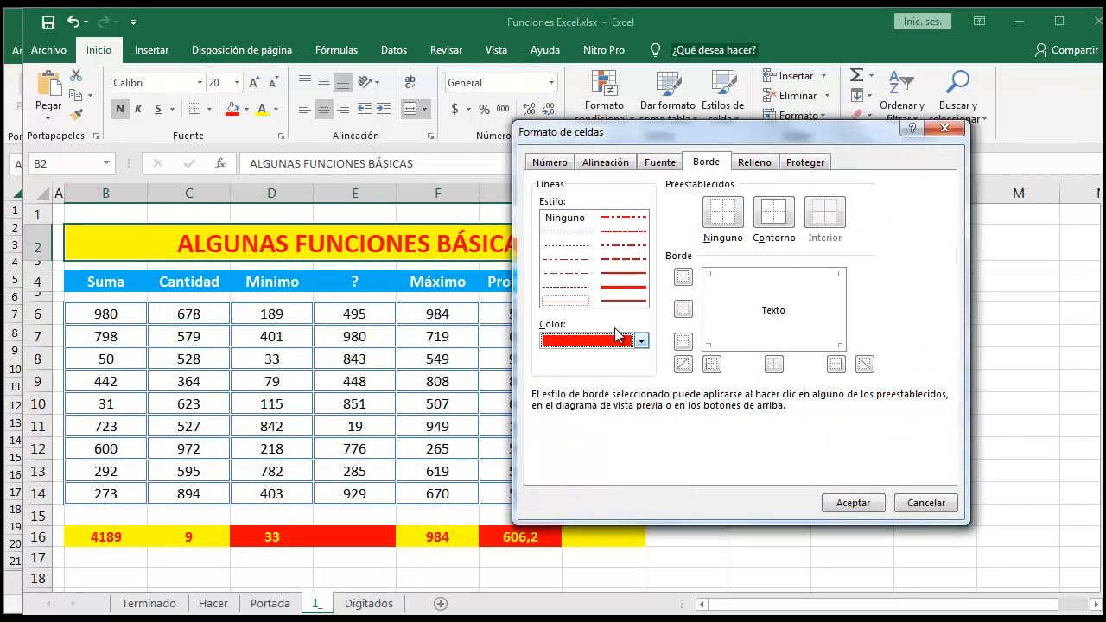
{"action": "left_click", "coordinate": [625, 301]}
{"action": "left_click", "coordinate": [767, 223]}
{"action": "key", "text": "Return"}
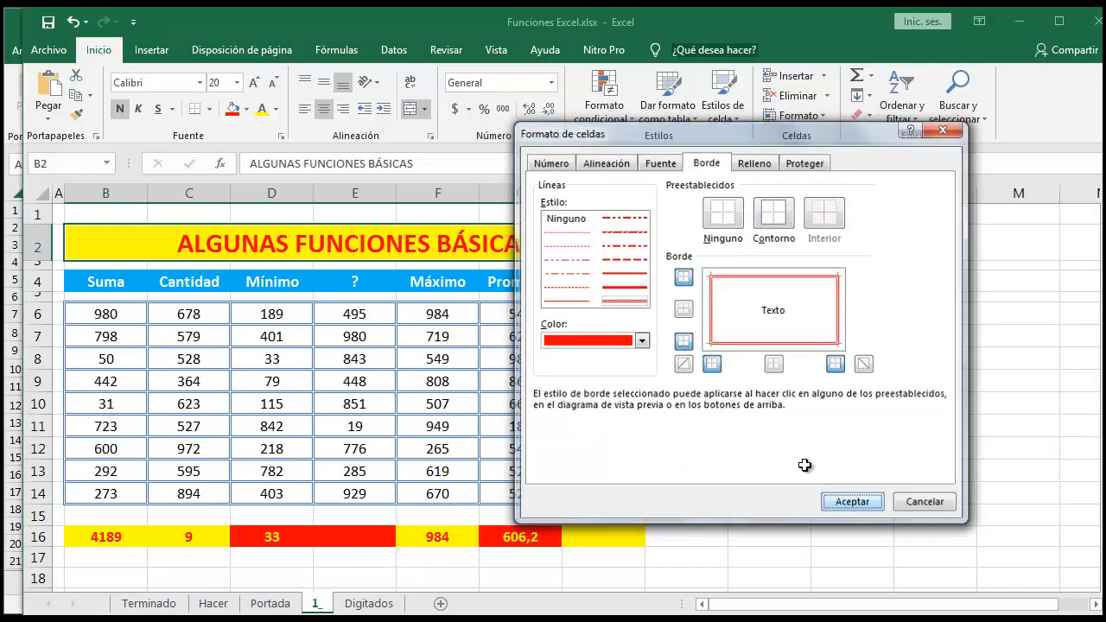
{"action": "left_click", "coordinate": [766, 386]}
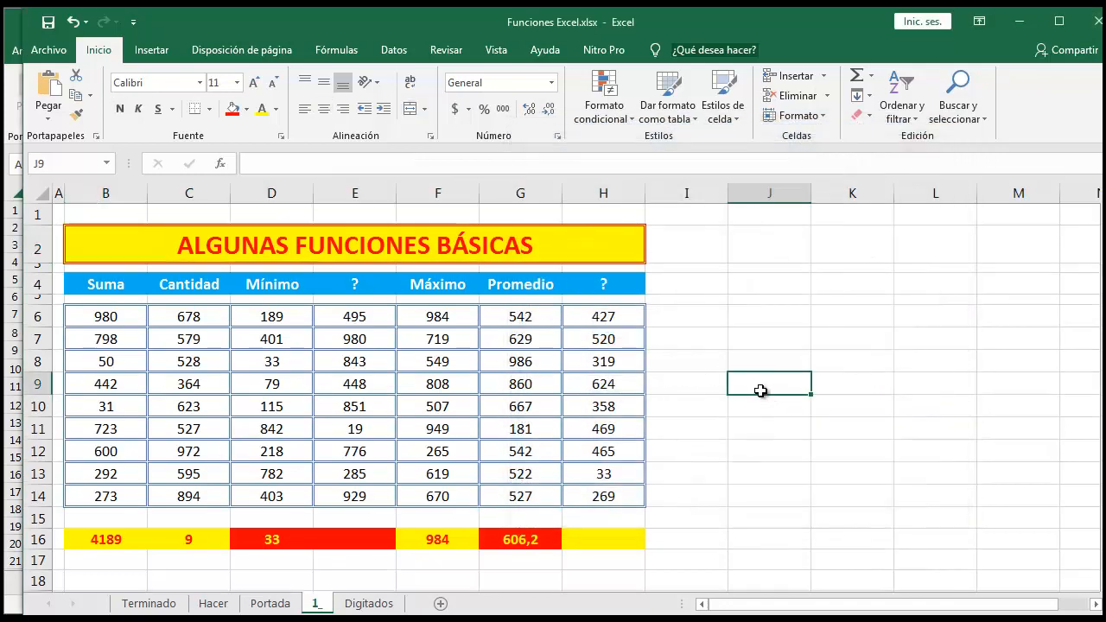
Outline the Suma header in B4 of the 1_ sheet with a red double-line border, following the Hacer sheet.
{"action": "left_click", "coordinate": [213, 605]}
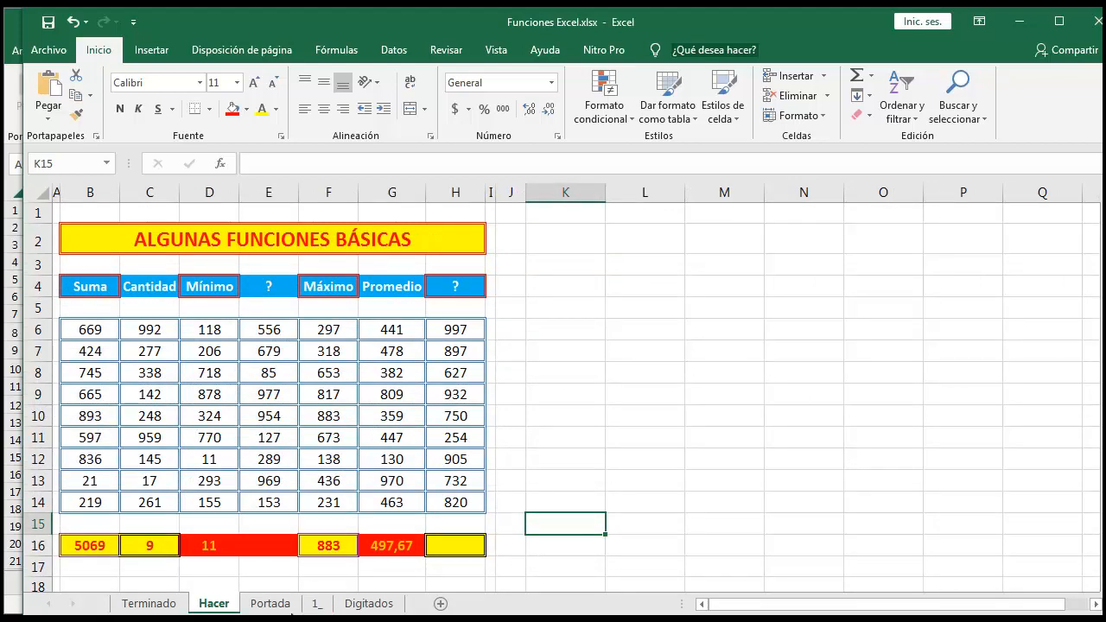
{"action": "left_click", "coordinate": [316, 604]}
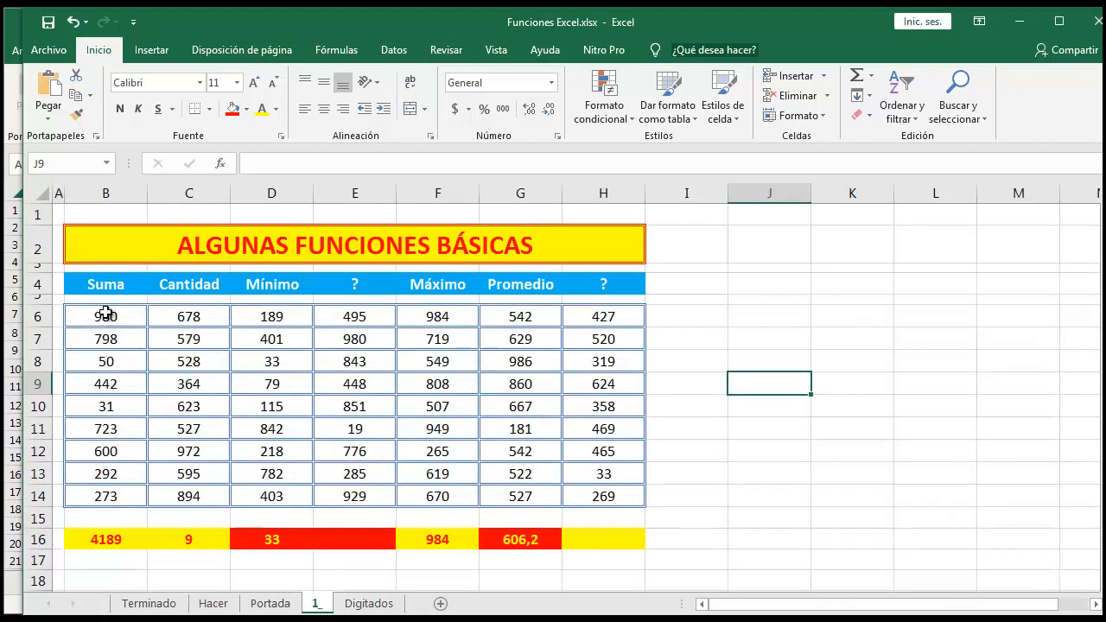
{"action": "left_click", "coordinate": [114, 283]}
{"action": "right_click", "coordinate": [114, 282]}
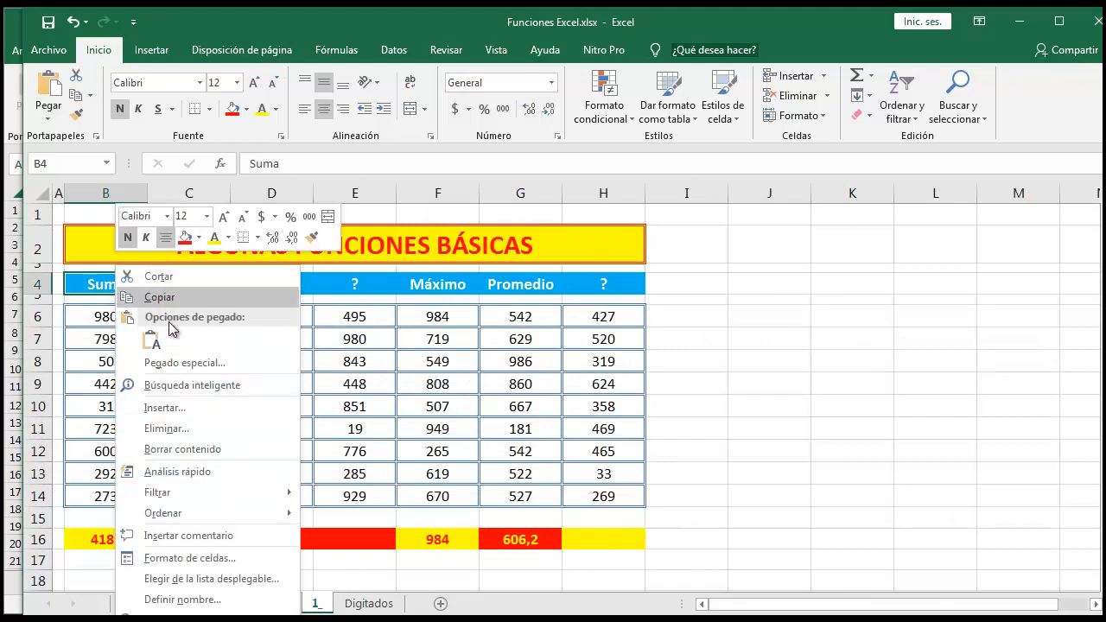
{"action": "left_click", "coordinate": [216, 559]}
{"action": "left_click_drag", "start_coordinate": [347, 254], "coordinate": [863, 141]}
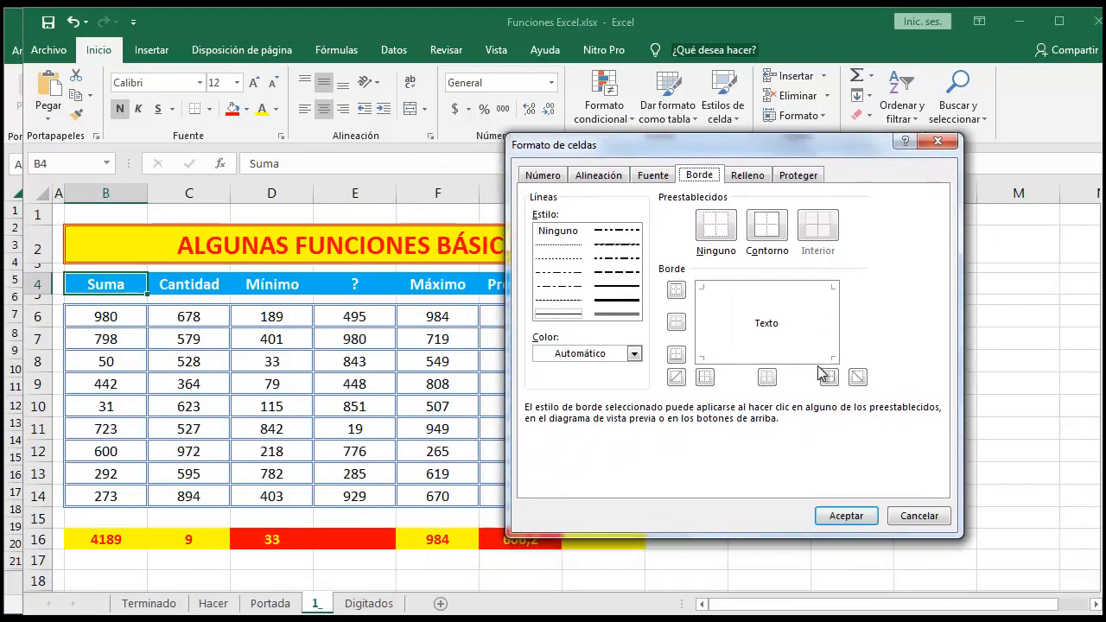
{"action": "left_click", "coordinate": [634, 353]}
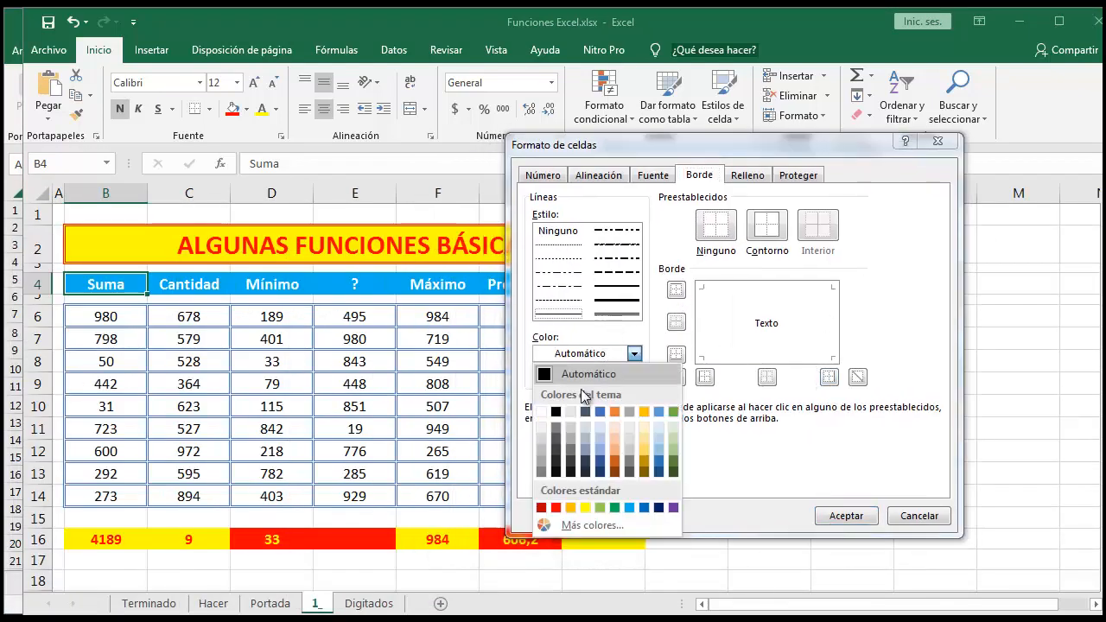
{"action": "left_click", "coordinate": [553, 512]}
{"action": "left_click", "coordinate": [616, 313]}
{"action": "left_click", "coordinate": [756, 243]}
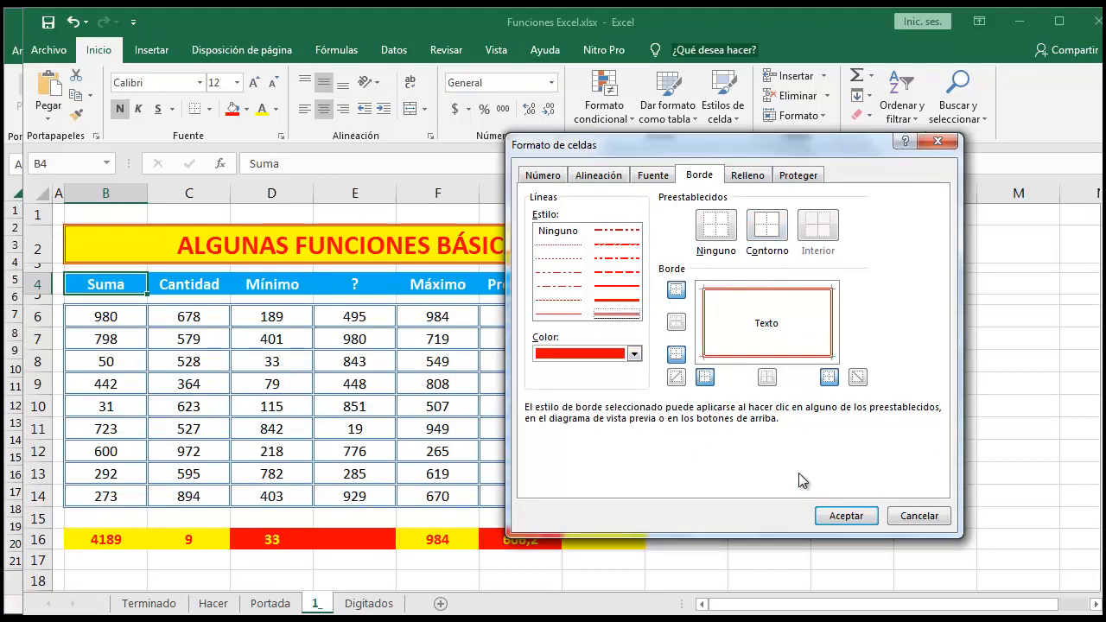
{"action": "left_click", "coordinate": [843, 516]}
Outline the Mínimo header in D4 with a red double-line border.
{"action": "left_click", "coordinate": [292, 290]}
{"action": "right_click", "coordinate": [291, 290]}
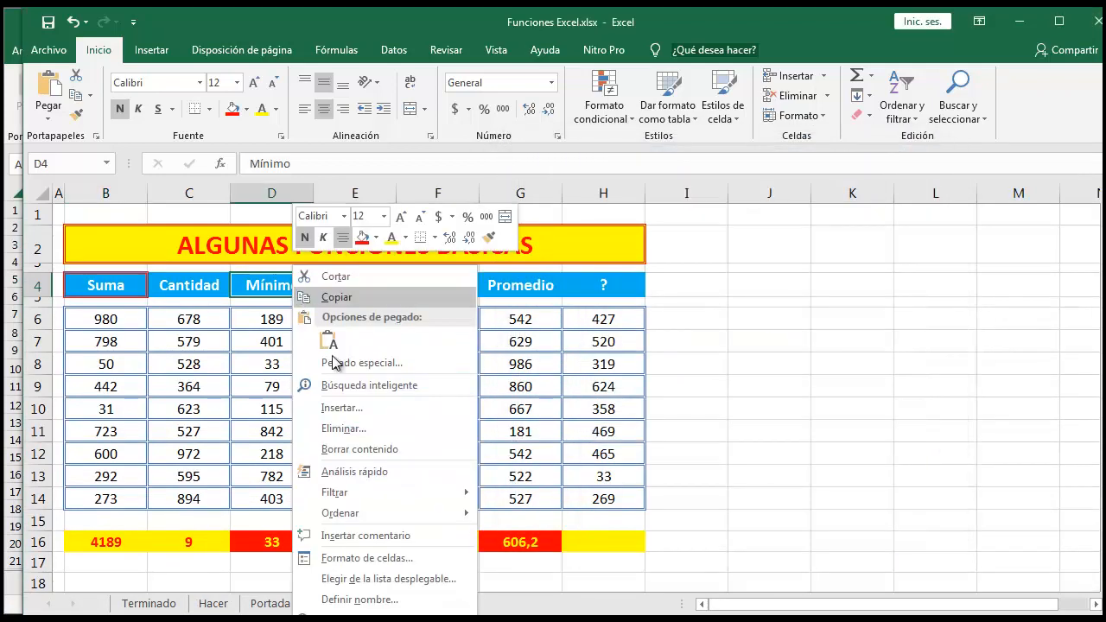
{"action": "left_click", "coordinate": [342, 557]}
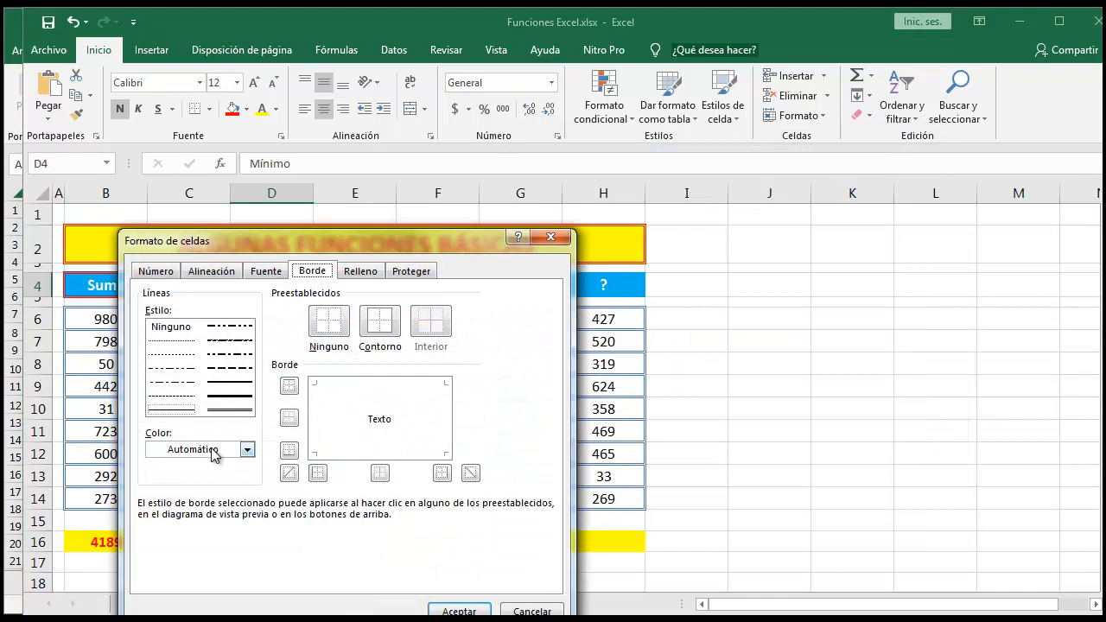
{"action": "left_click", "coordinate": [213, 456]}
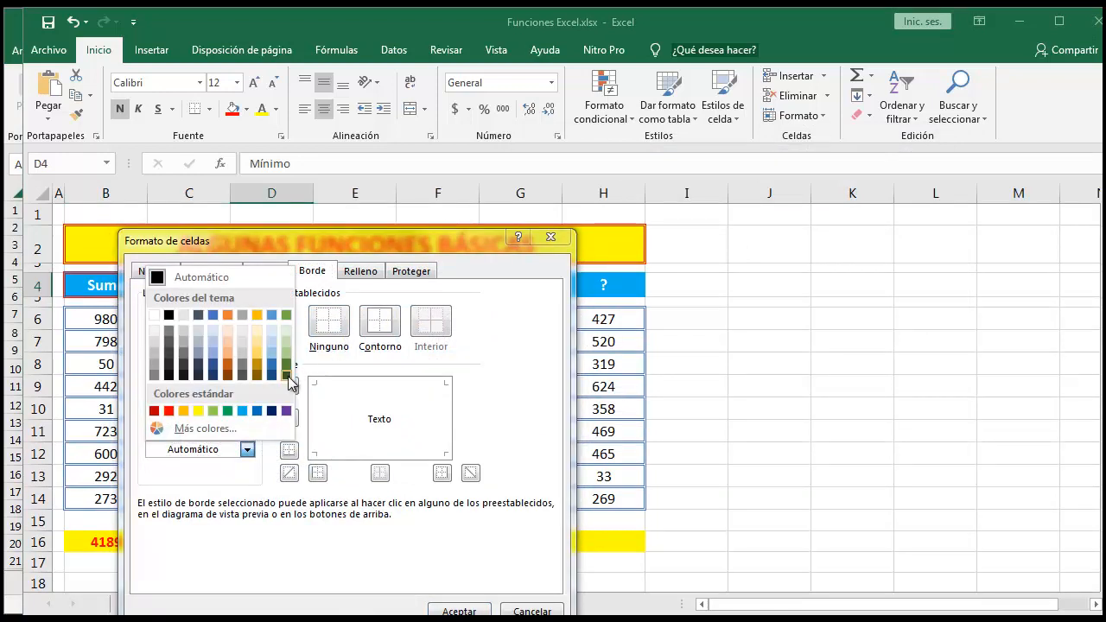
{"action": "left_click", "coordinate": [169, 411]}
{"action": "left_click", "coordinate": [230, 410]}
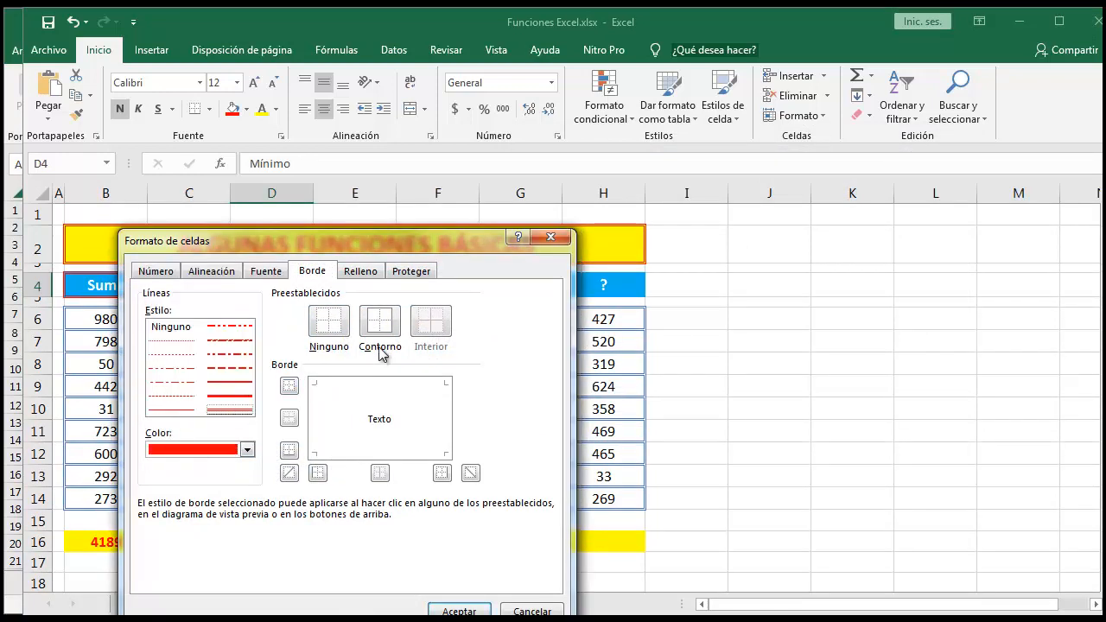
{"action": "left_click", "coordinate": [391, 337]}
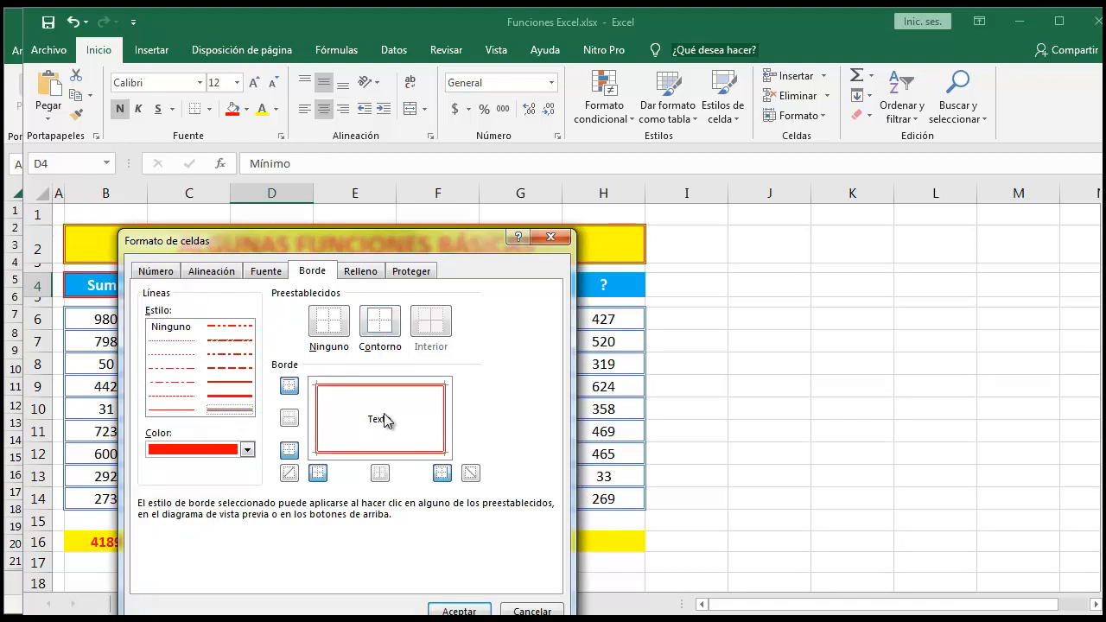
{"action": "key", "text": "Return"}
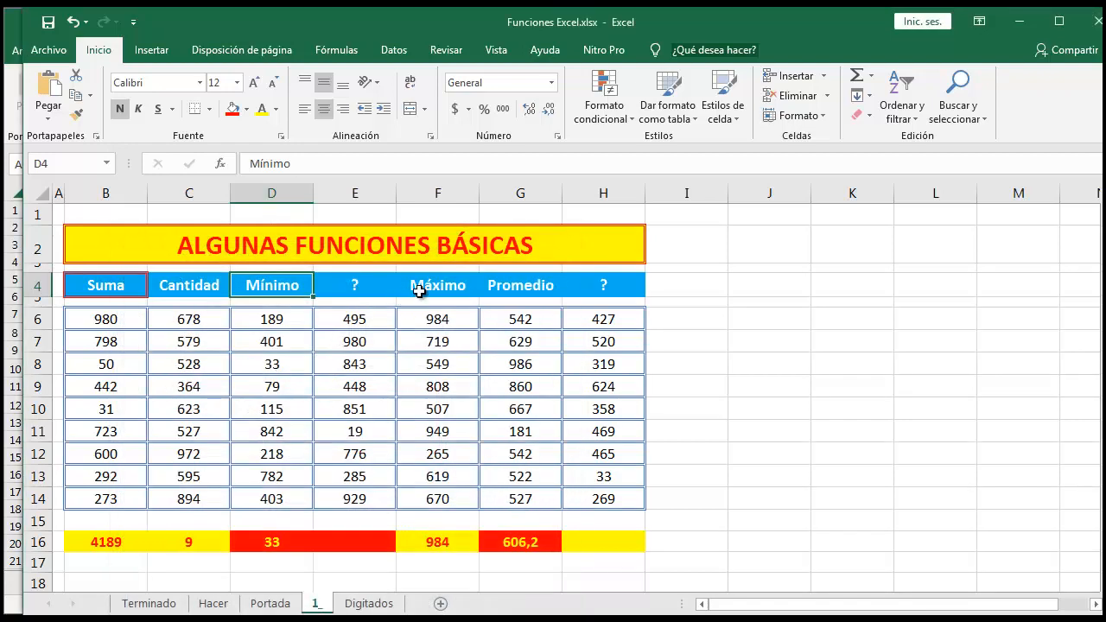
Outline the Máximo header in F4 with a red double-line border.
{"action": "right_click", "coordinate": [419, 291]}
{"action": "left_click", "coordinate": [464, 556]}
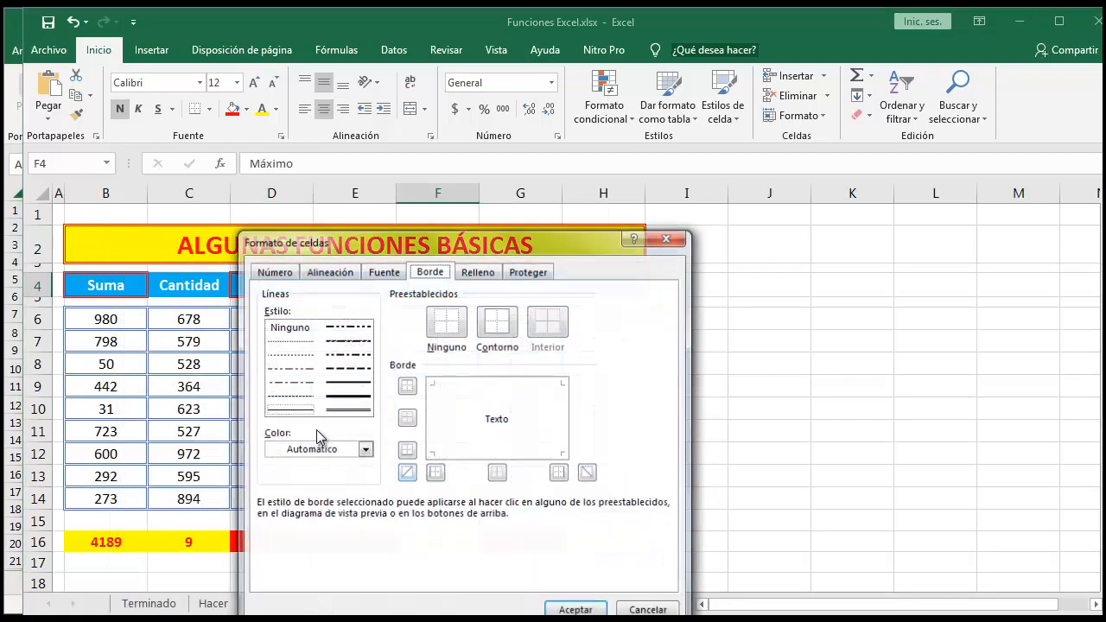
{"action": "left_click", "coordinate": [366, 449]}
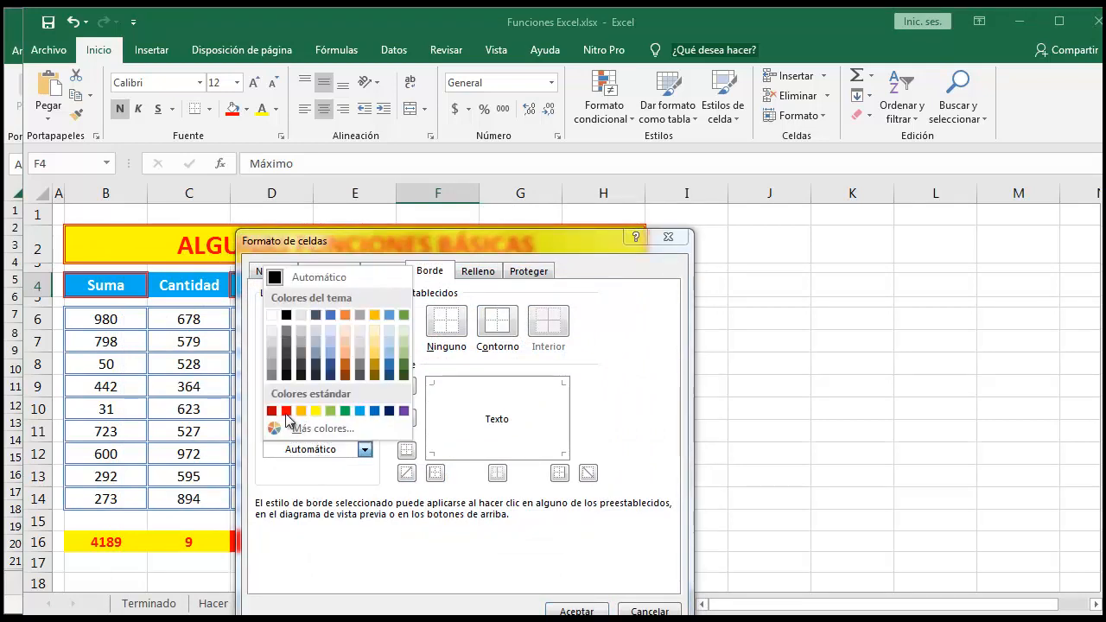
{"action": "left_click", "coordinate": [286, 412]}
{"action": "left_click", "coordinate": [497, 320]}
{"action": "left_click", "coordinate": [576, 611]}
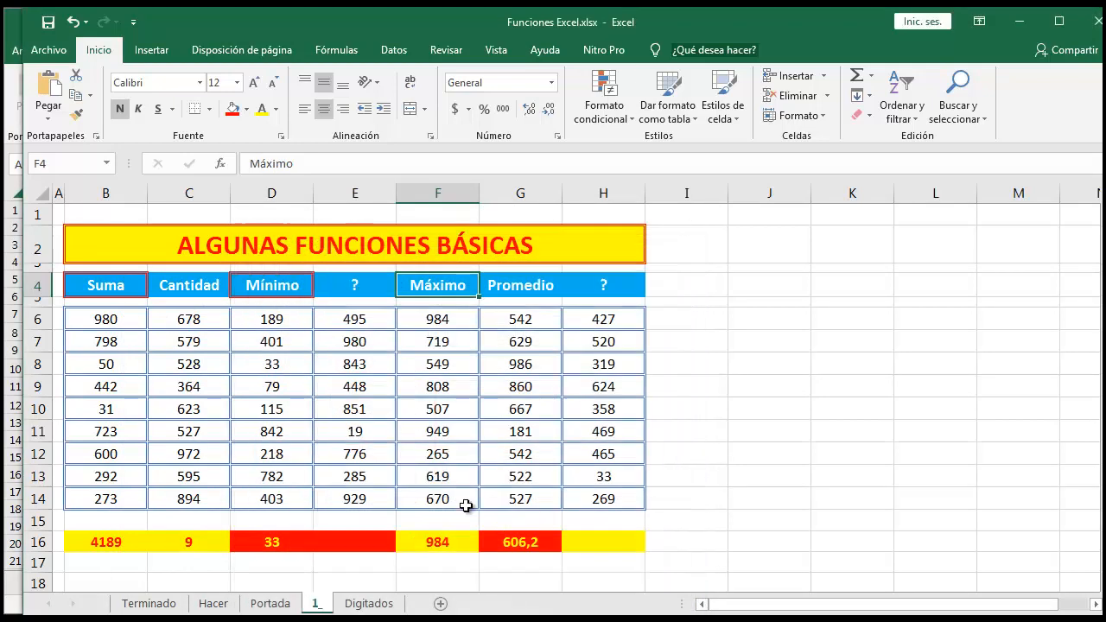
Outline the ? header in H4 with a red double-line border and compare the result with the Hacer sheet.
{"action": "left_click", "coordinate": [526, 286]}
{"action": "left_click", "coordinate": [577, 288]}
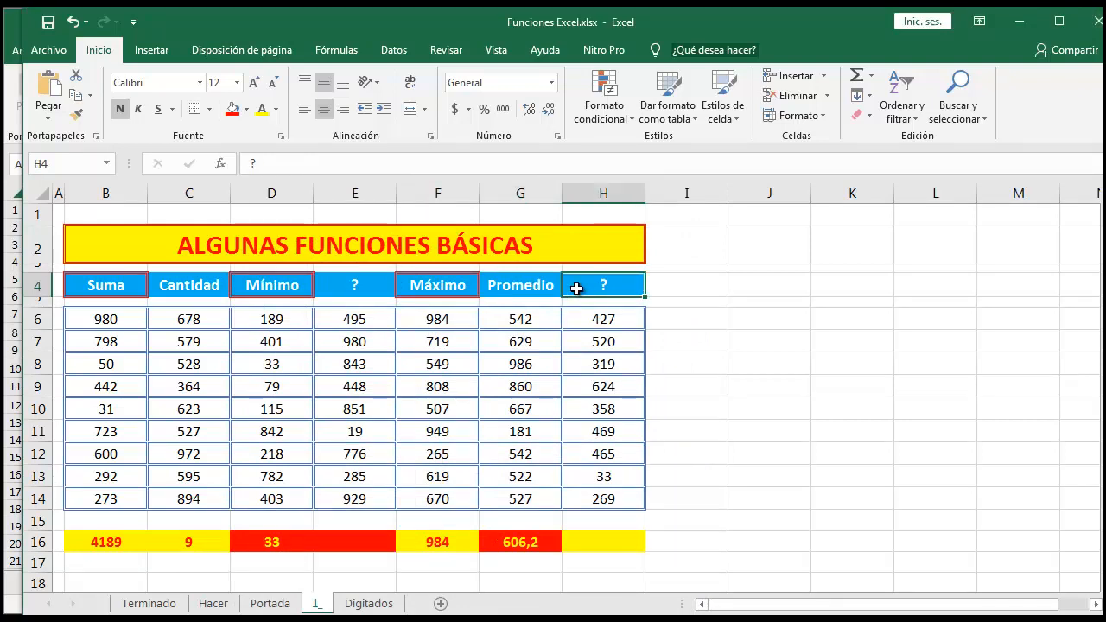
{"action": "right_click", "coordinate": [577, 289]}
{"action": "left_click", "coordinate": [637, 556]}
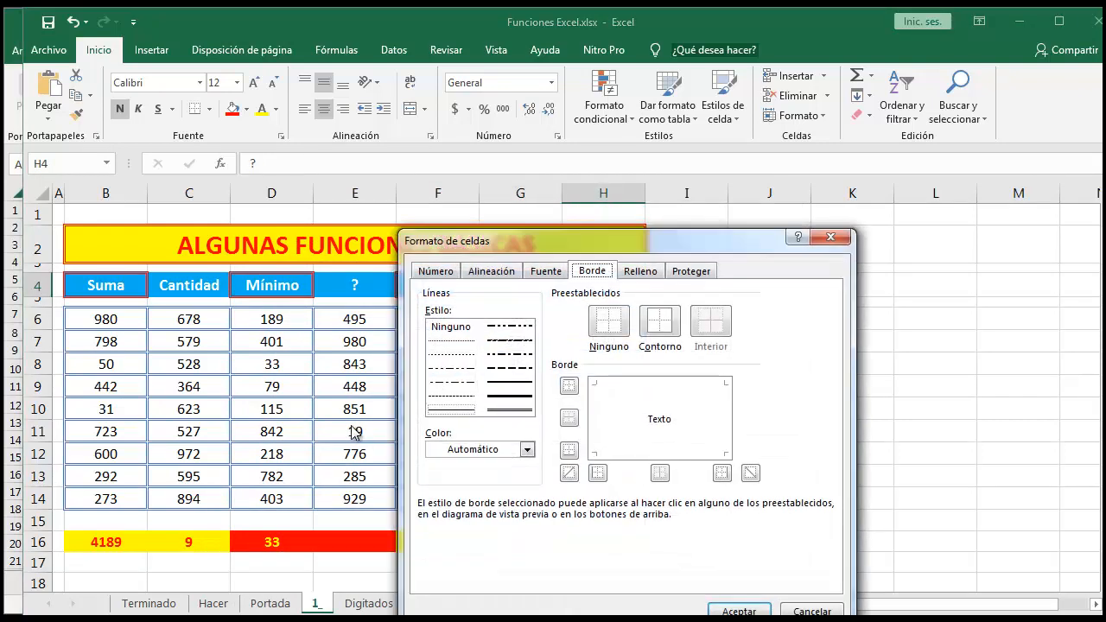
{"action": "left_click", "coordinate": [458, 447]}
{"action": "left_click", "coordinate": [455, 407]}
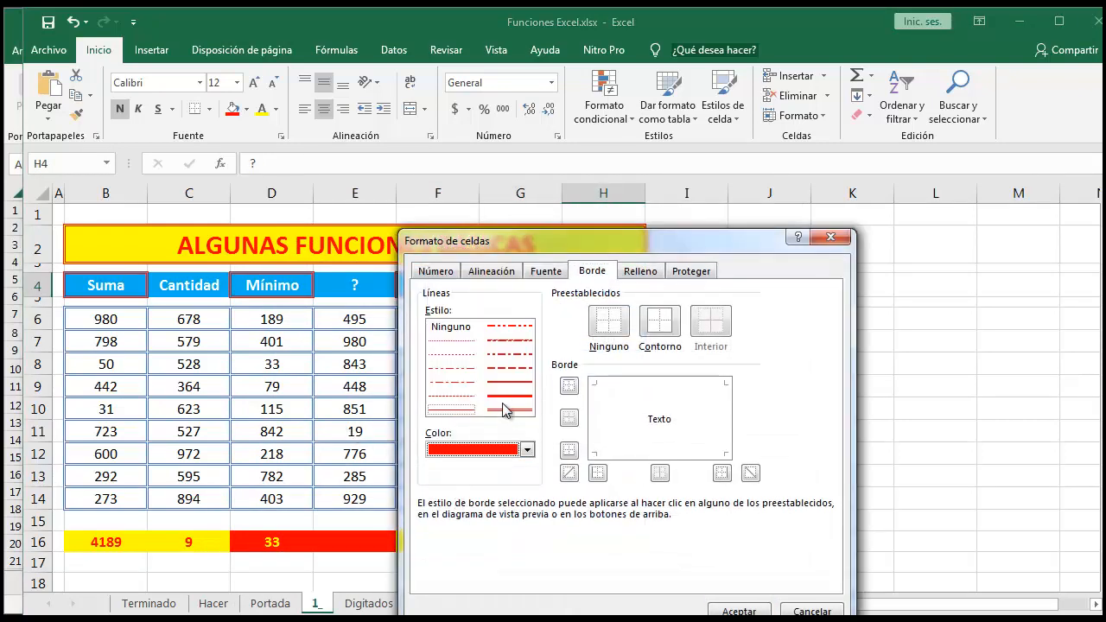
{"action": "left_click", "coordinate": [660, 322]}
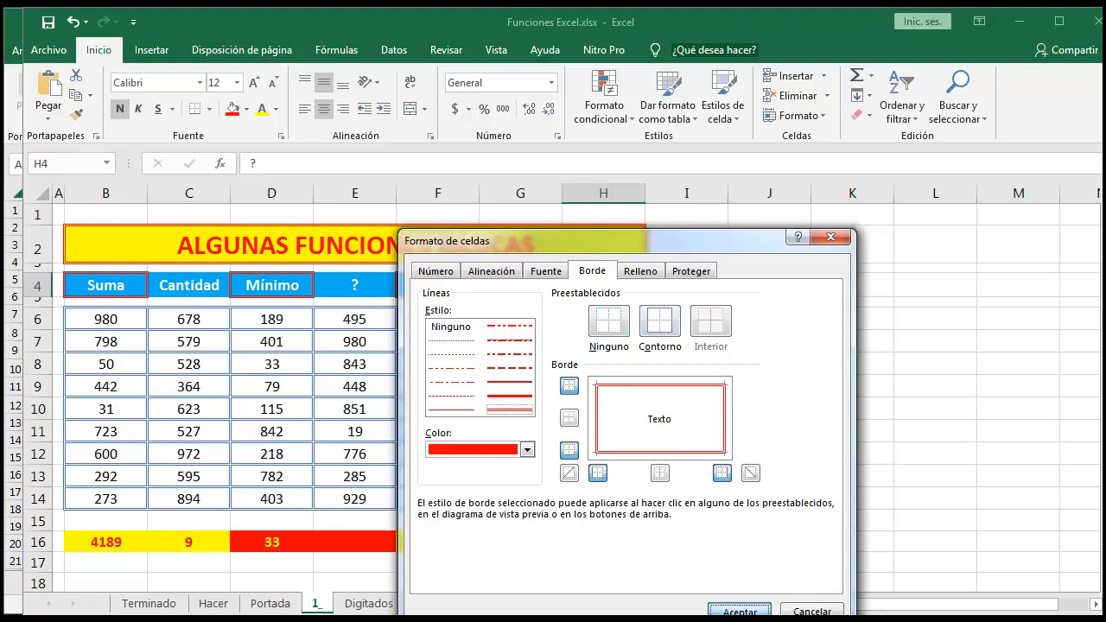
{"action": "left_click", "coordinate": [736, 610]}
{"action": "left_click", "coordinate": [713, 410]}
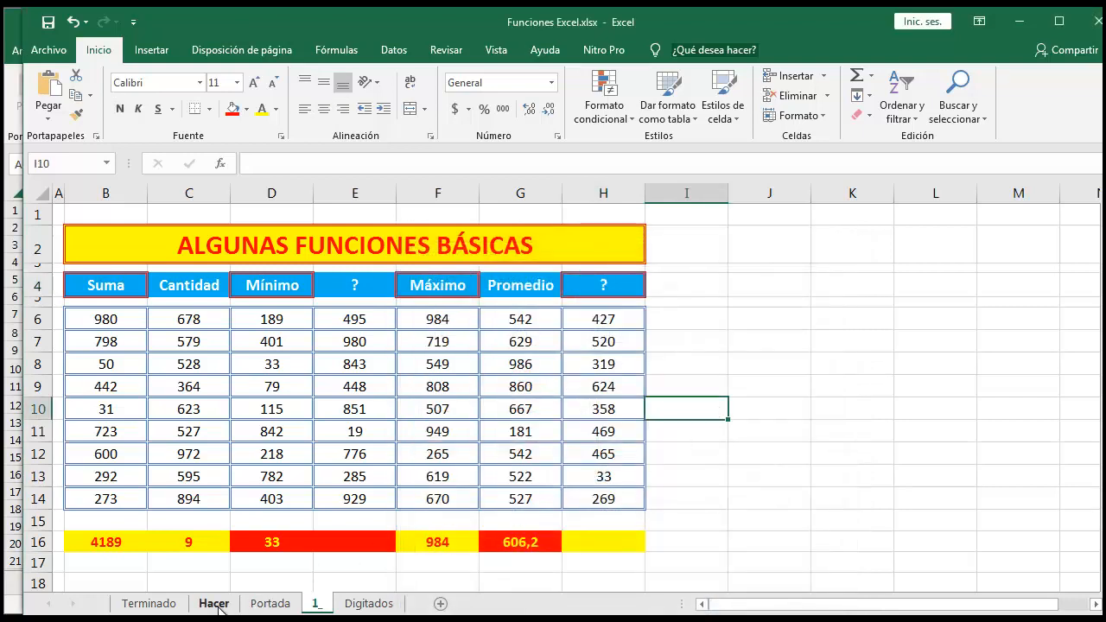
{"action": "left_click", "coordinate": [214, 603]}
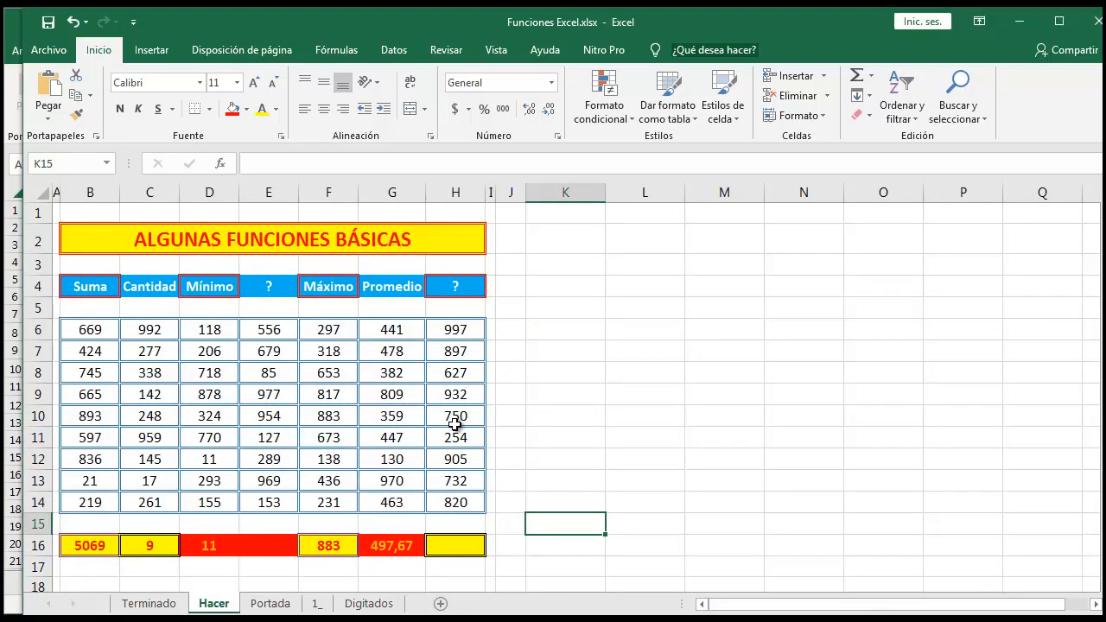
{"action": "left_click", "coordinate": [317, 605]}
Recalculate the random numbers on the Digitados sheet several times to examine how the highlighting follows the maximum and minimum values.
{"action": "left_click", "coordinate": [696, 283]}
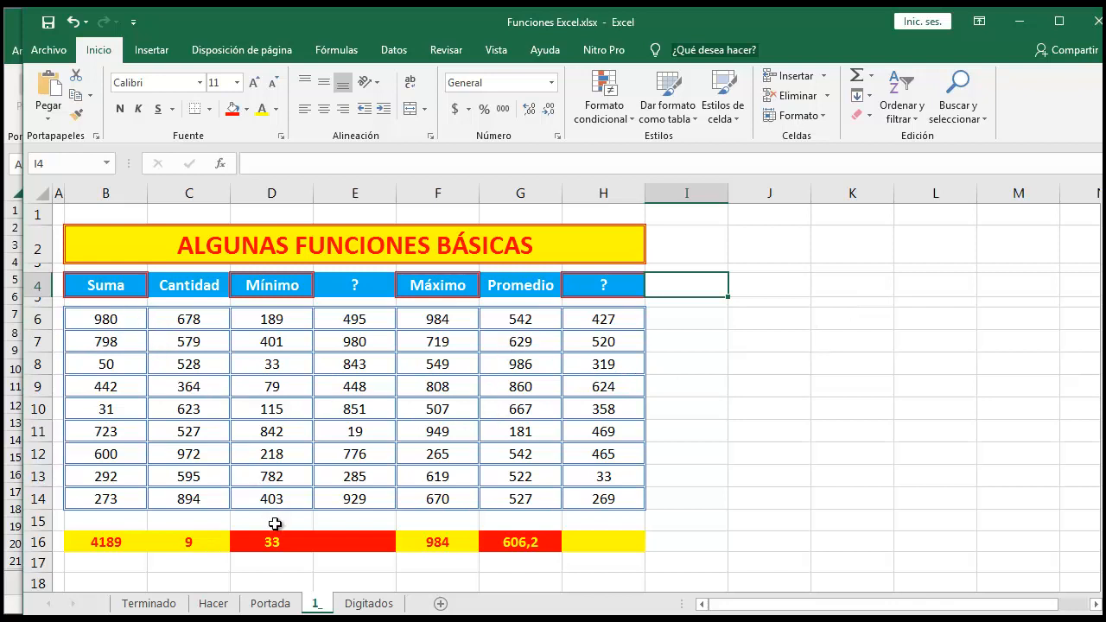
{"action": "left_click", "coordinate": [278, 365]}
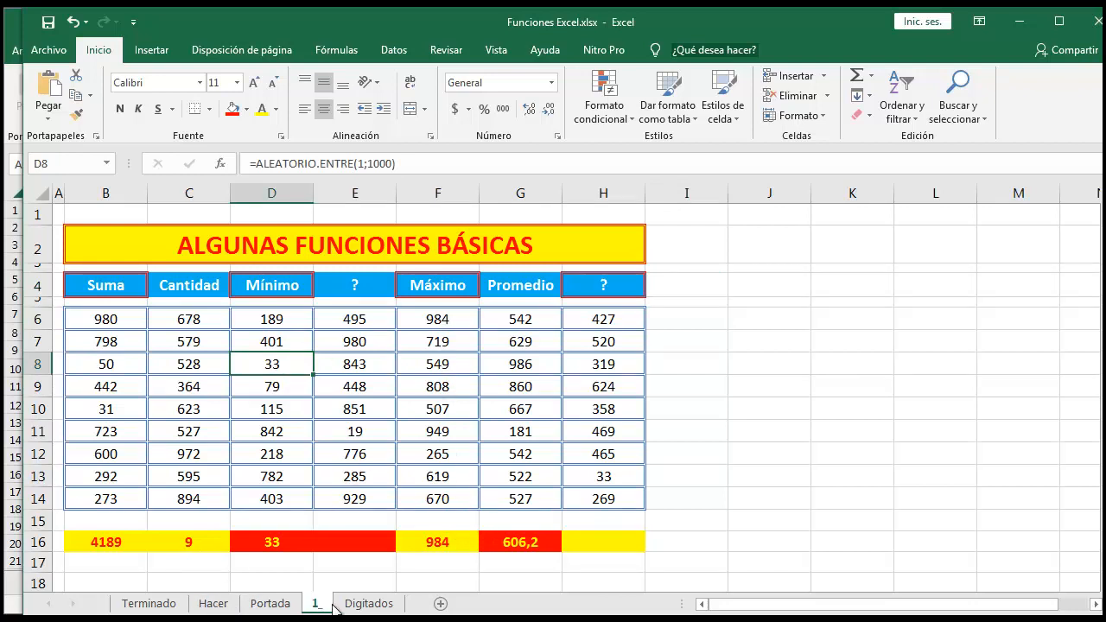
{"action": "left_click", "coordinate": [363, 607]}
{"action": "left_click", "coordinate": [672, 361]}
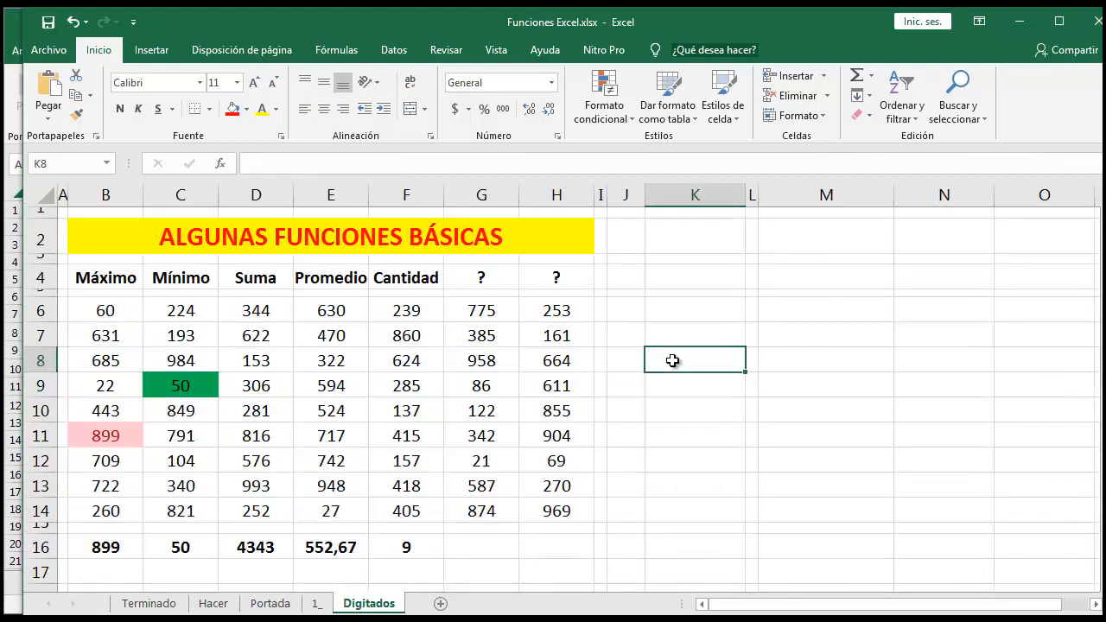
{"action": "key", "text": "F9"}
{"action": "key", "text": "F9"}
{"action": "key", "text": "F9"}
{"action": "key", "text": "F9"}
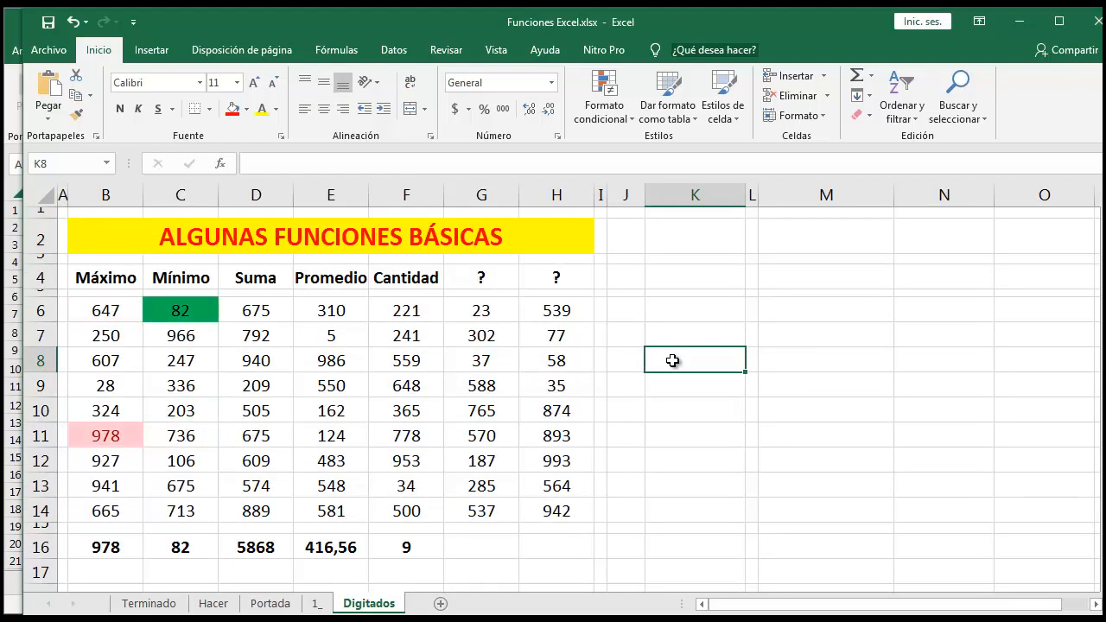
Recalculate the random numbers on the Terminado sheet several times to examine the highlighting in the Mínimo and Máximo columns.
{"action": "left_click", "coordinate": [149, 603]}
{"action": "left_click", "coordinate": [591, 434]}
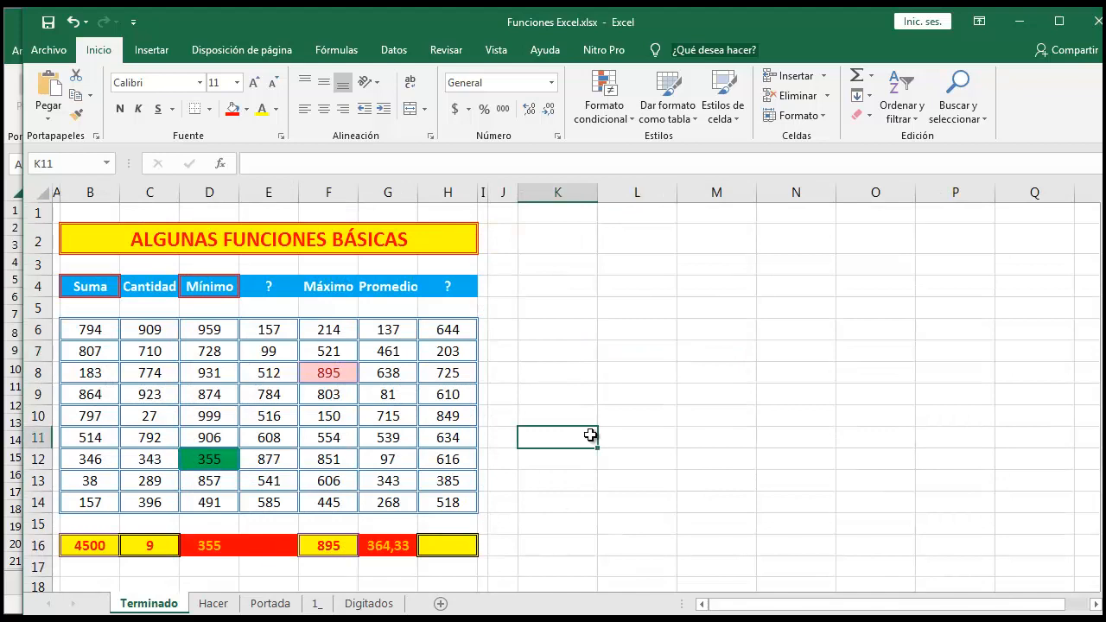
{"action": "key", "text": "F9"}
{"action": "key", "text": "F9"}
{"action": "key", "text": "F9"}
{"action": "key", "text": "F9"}
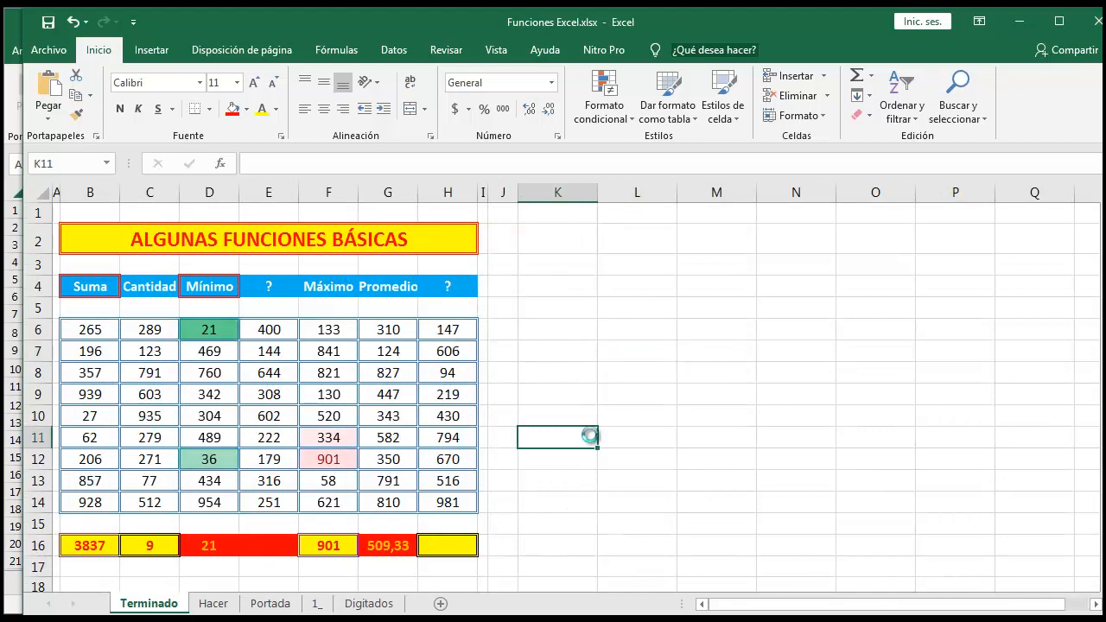
Recalculate the Terminado sheet's random numbers again and watch which Mínimo and Máximo cells are highlighted.
{"action": "key", "text": "F9"}
{"action": "key", "text": "F9"}
{"action": "key", "text": "F9"}
{"action": "key", "text": "F9"}
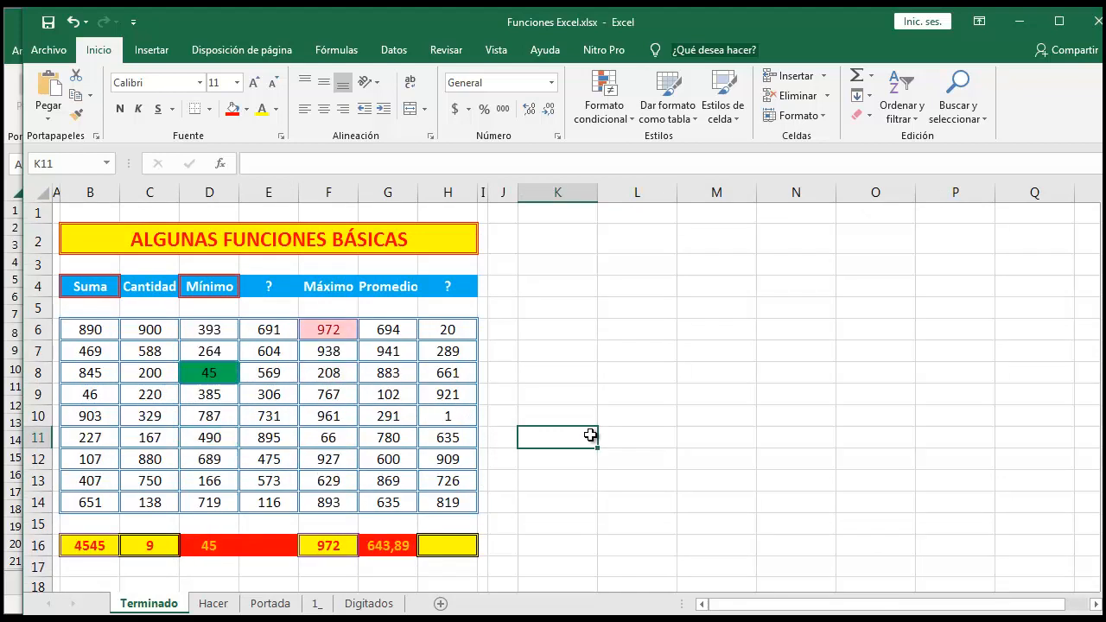
{"action": "key", "text": "F9"}
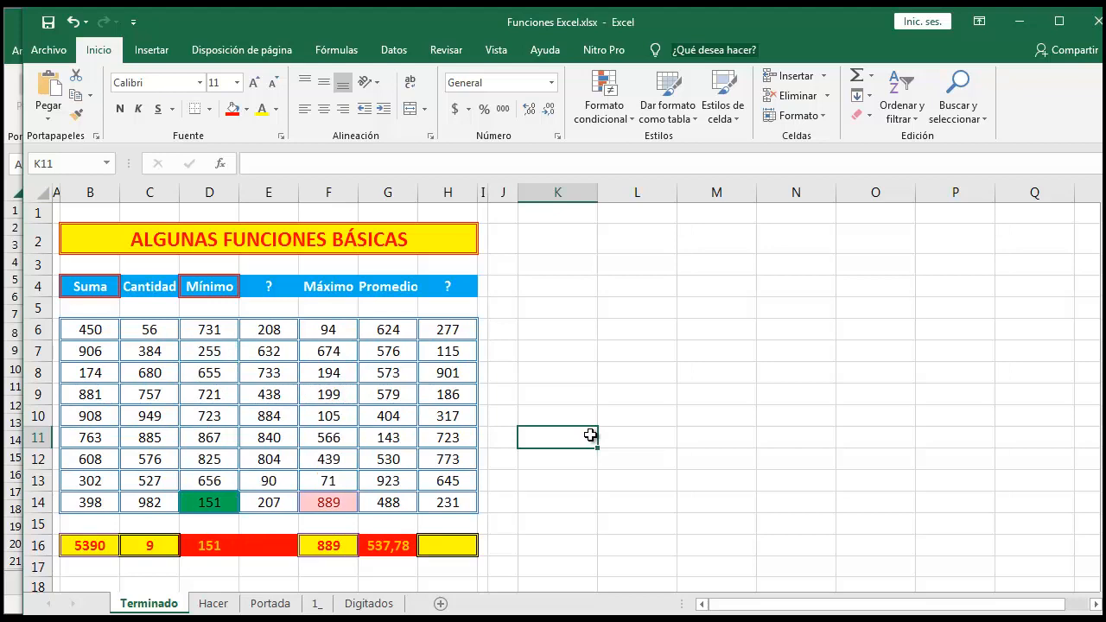
On the Terminado sheet, outline the Máximo header in F4 with a red double-line border.
{"action": "right_click", "coordinate": [327, 294]}
{"action": "left_click", "coordinate": [345, 558]}
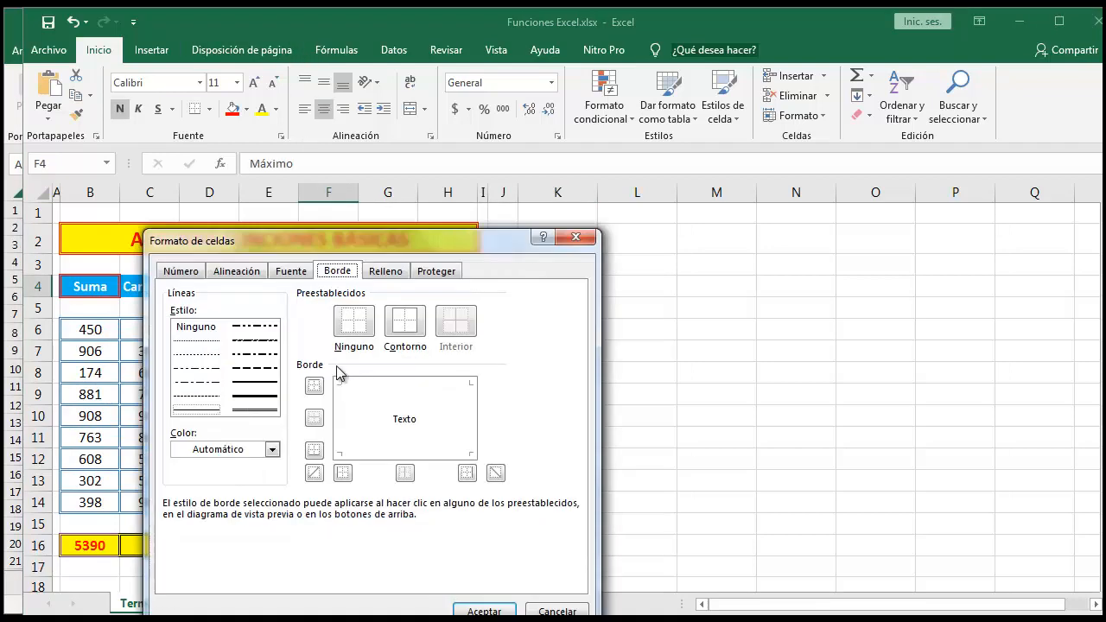
{"action": "left_click", "coordinate": [270, 448]}
{"action": "left_click", "coordinate": [199, 408]}
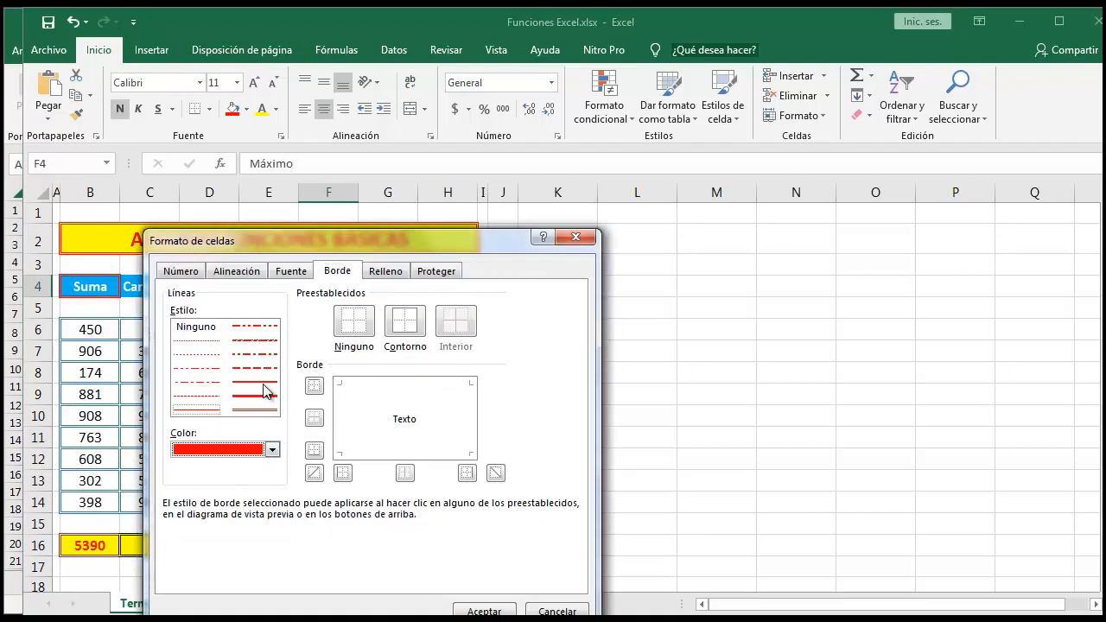
{"action": "left_click", "coordinate": [419, 328]}
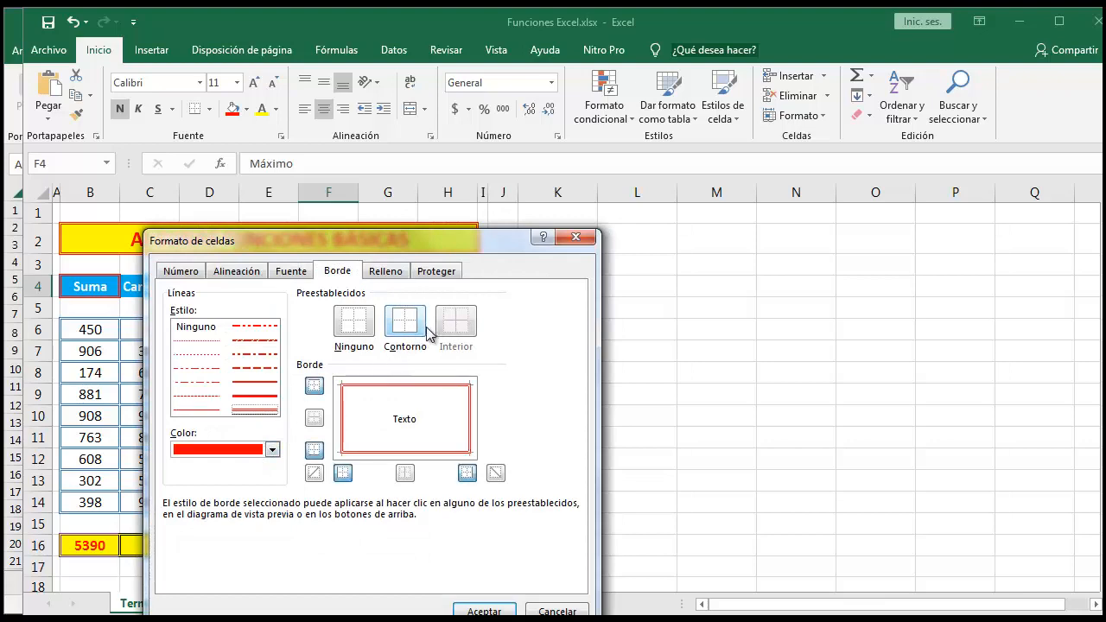
{"action": "left_click", "coordinate": [482, 609]}
Outline the ? header in H4 with a red double-line border and widen column G to fit the Promedio header.
{"action": "left_click", "coordinate": [457, 284]}
{"action": "right_click", "coordinate": [457, 284]}
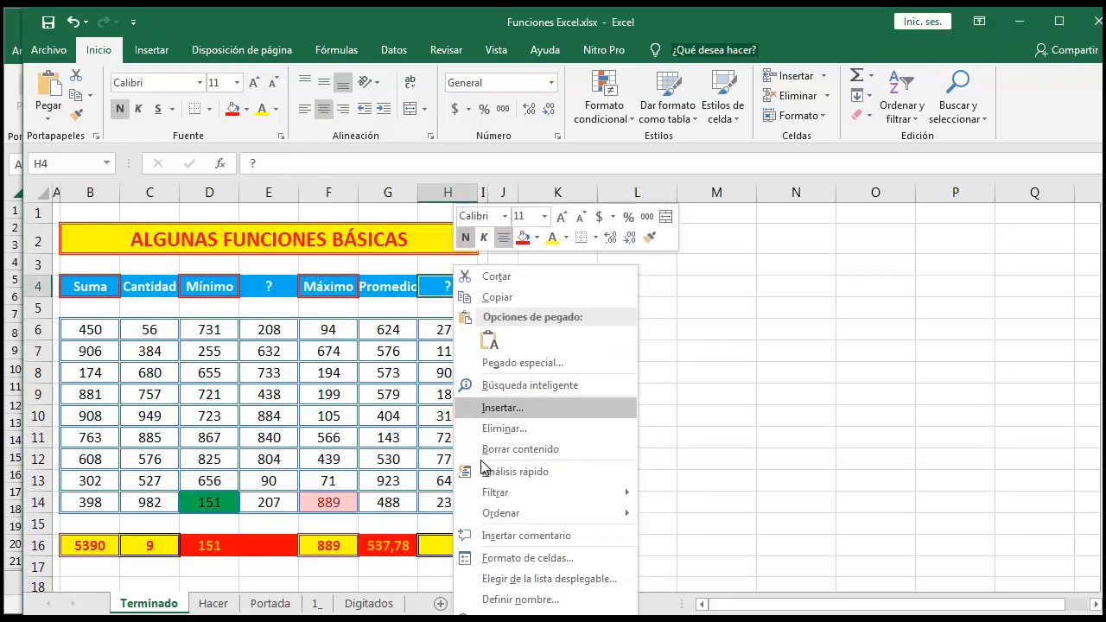
{"action": "left_click", "coordinate": [486, 559]}
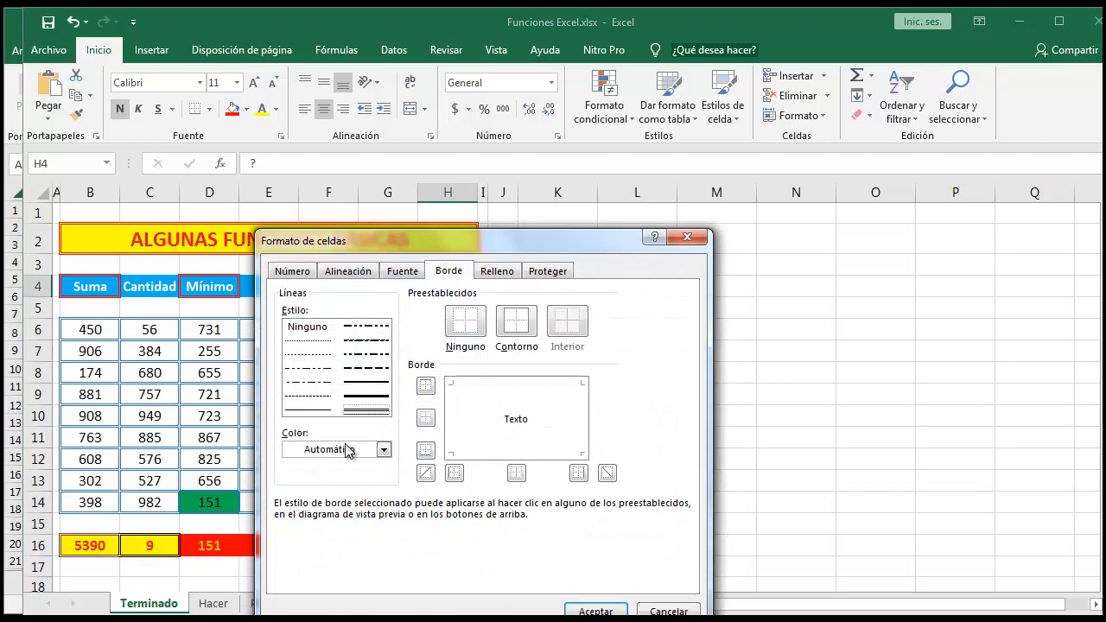
{"action": "left_click", "coordinate": [348, 450]}
{"action": "left_click", "coordinate": [305, 410]}
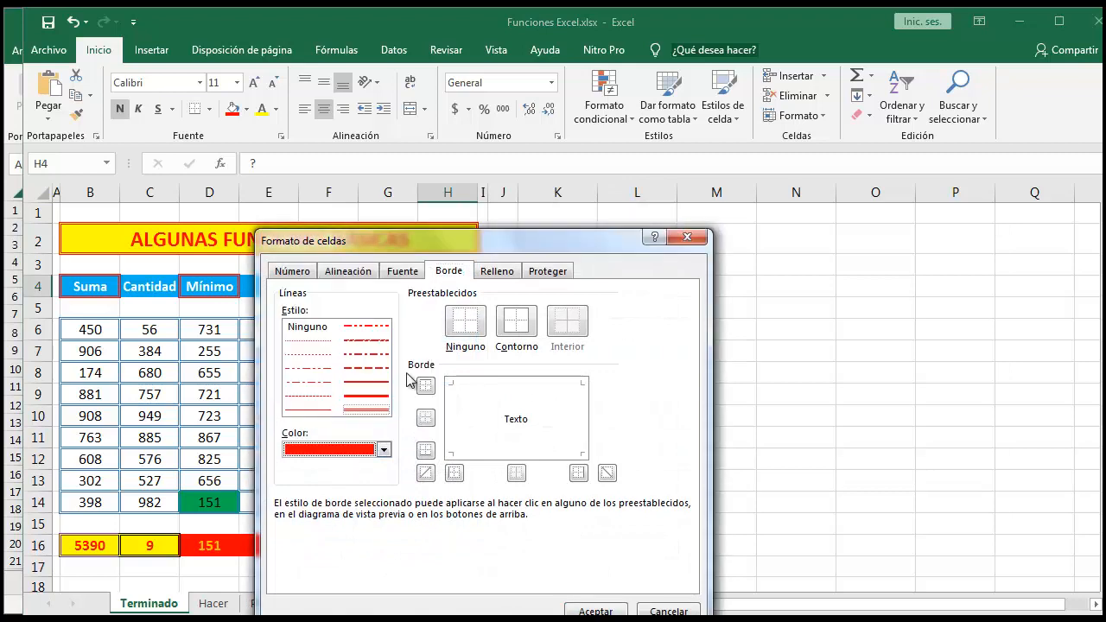
{"action": "left_click", "coordinate": [515, 325]}
{"action": "left_click", "coordinate": [593, 610]}
{"action": "left_click", "coordinate": [558, 437]}
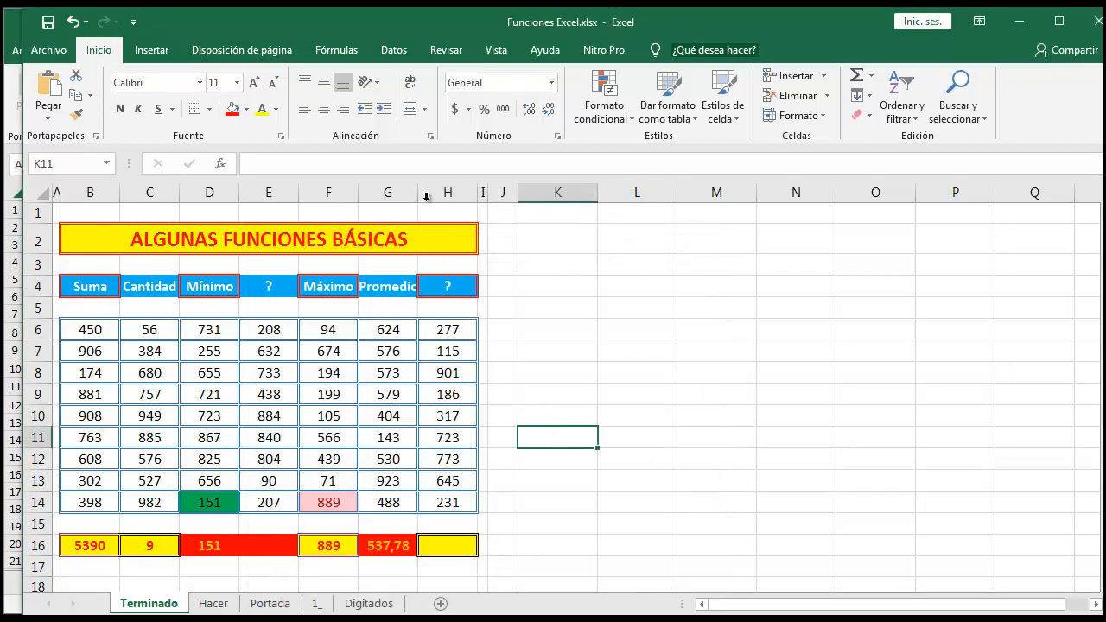
{"action": "left_click_drag", "start_coordinate": [418, 190], "coordinate": [429, 188]}
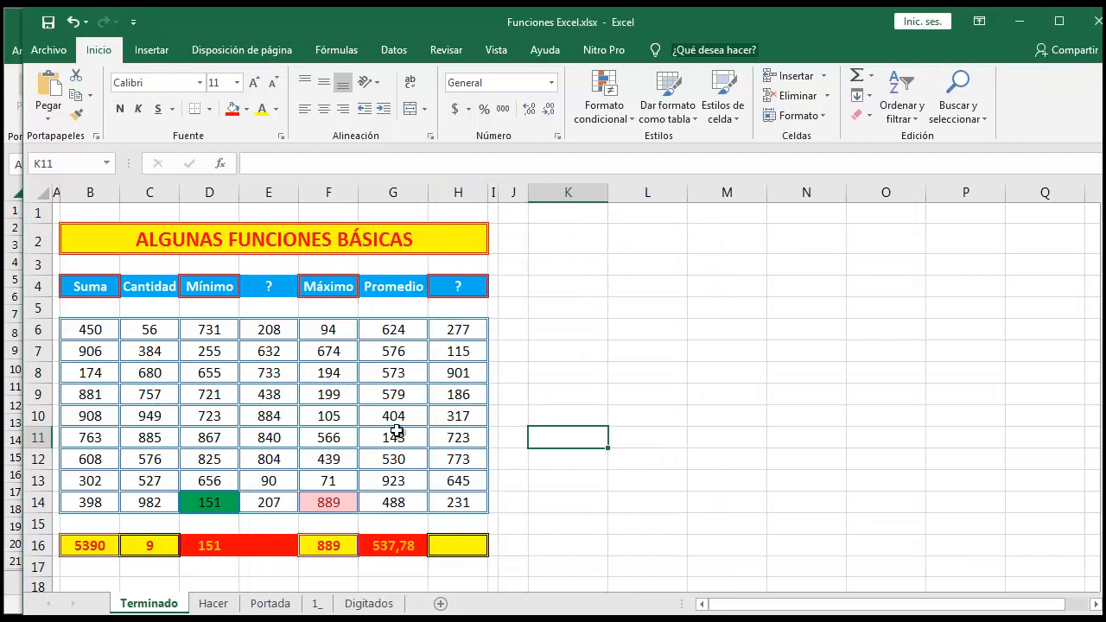
On the 1_ sheet, merge and center cells J6:L7 and enter GRADO NOMBRE APELLIDO in the merged cell.
{"action": "left_click", "coordinate": [316, 603]}
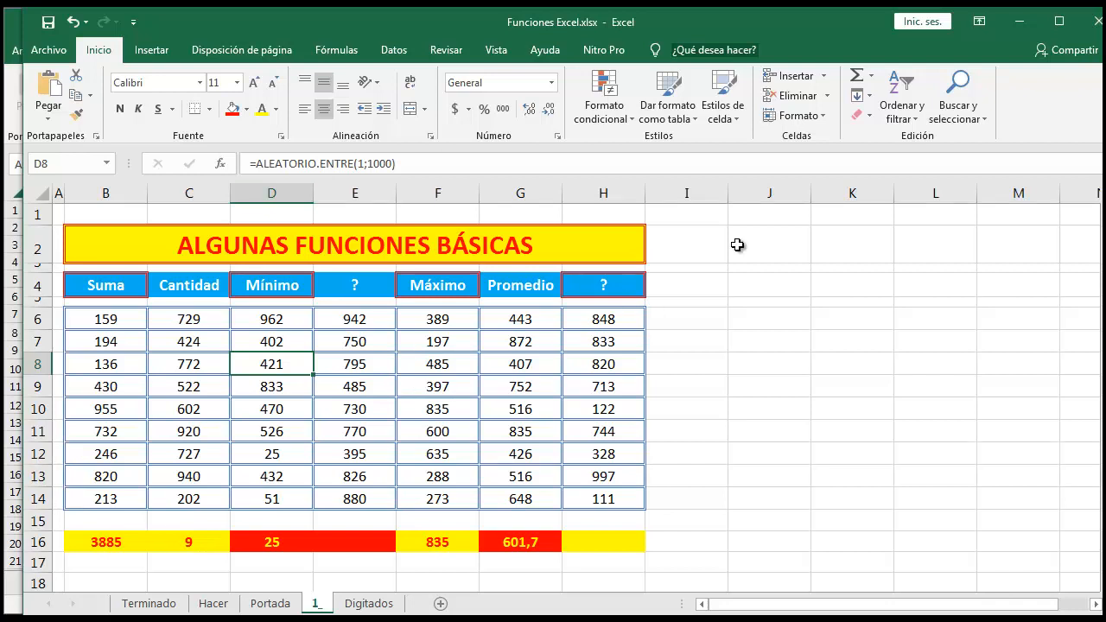
{"action": "left_click_drag", "start_coordinate": [765, 319], "coordinate": [909, 331]}
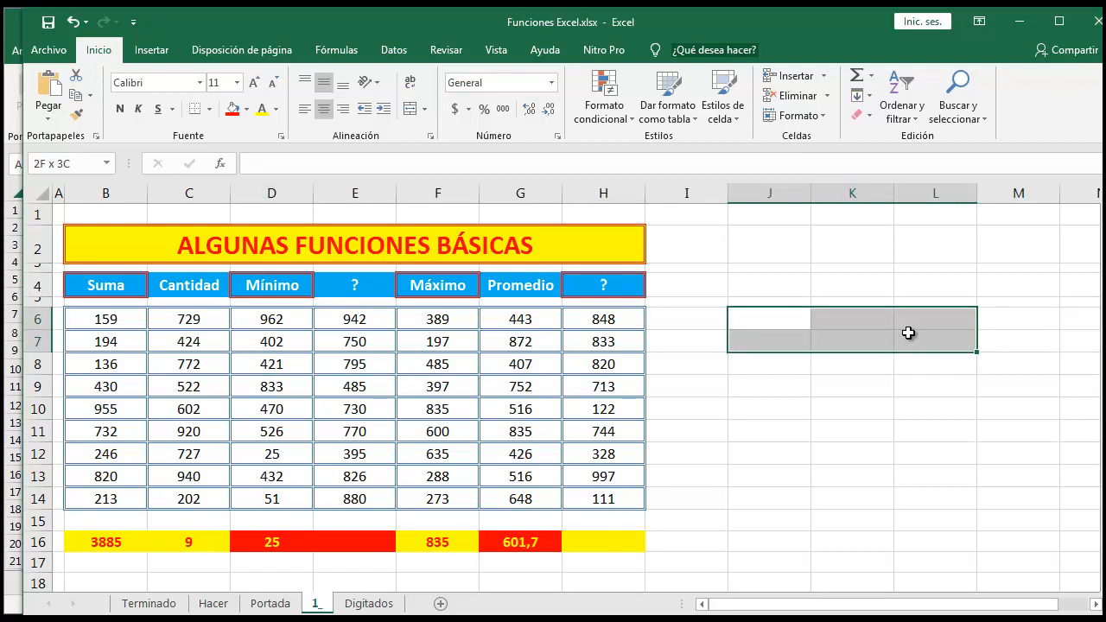
{"action": "left_click", "coordinate": [409, 110]}
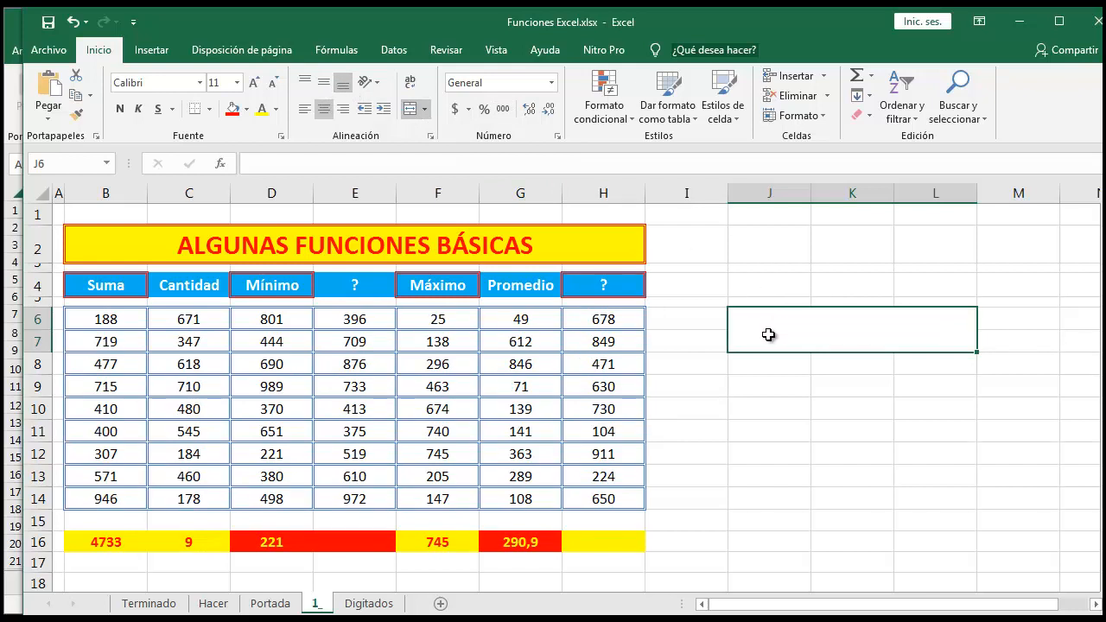
{"action": "type", "text": "GRA"}
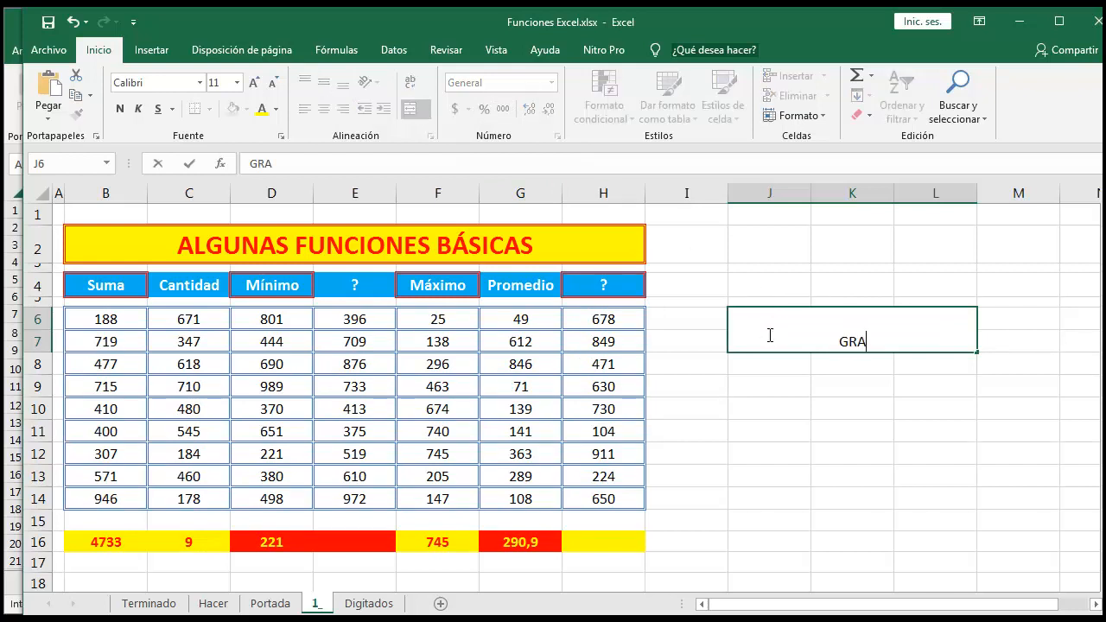
{"action": "type", "text": "DO NOMBRE"}
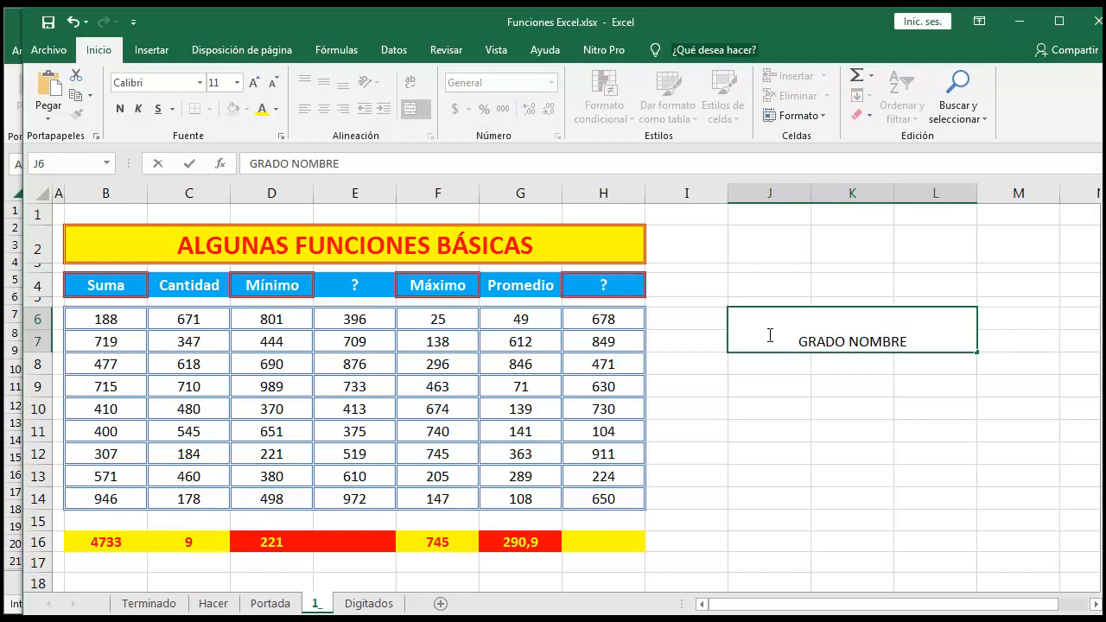
{"action": "type", "text": " APELLIDO"}
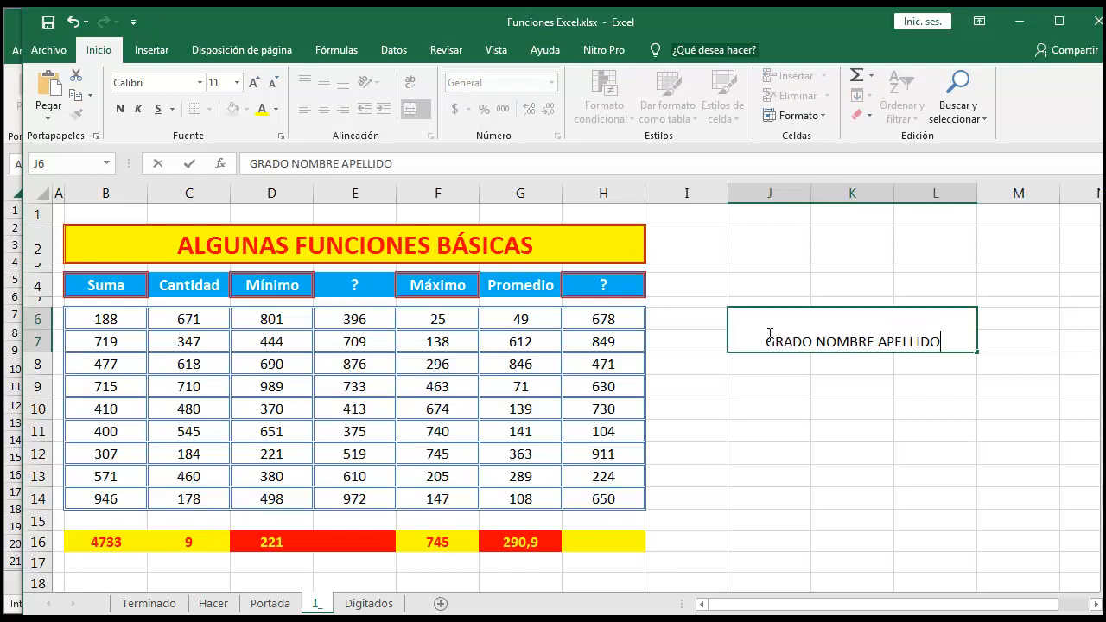
{"action": "key", "text": "Return"}
Format the GRADO NOMBRE APELLIDO cell with a red fill and bold yellow text.
{"action": "left_click", "coordinate": [769, 341]}
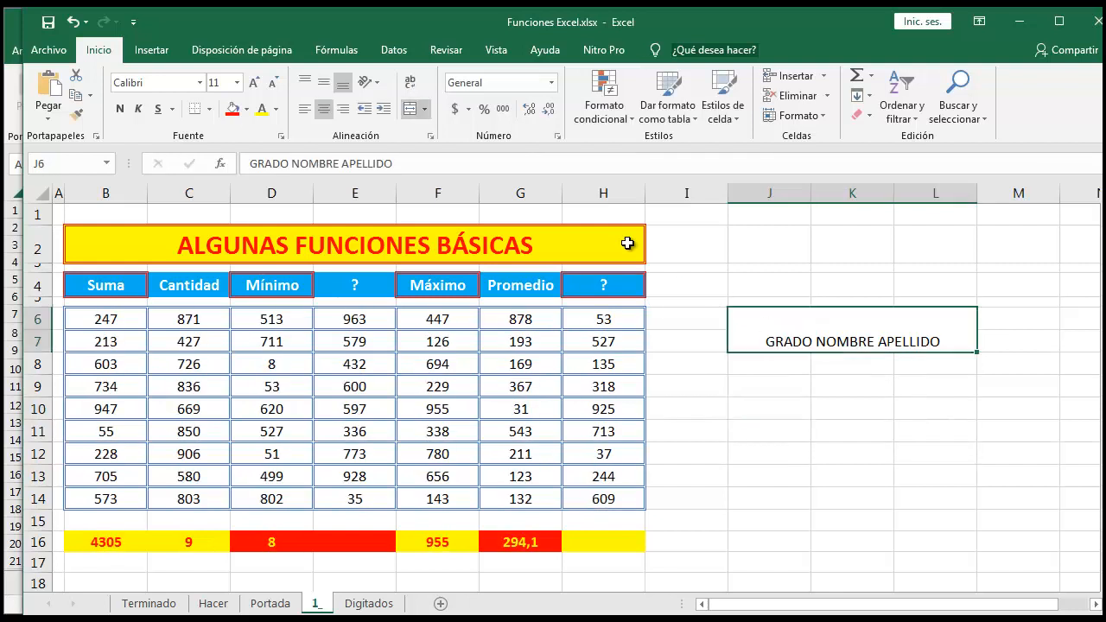
{"action": "left_click", "coordinate": [234, 110]}
{"action": "left_click", "coordinate": [261, 111]}
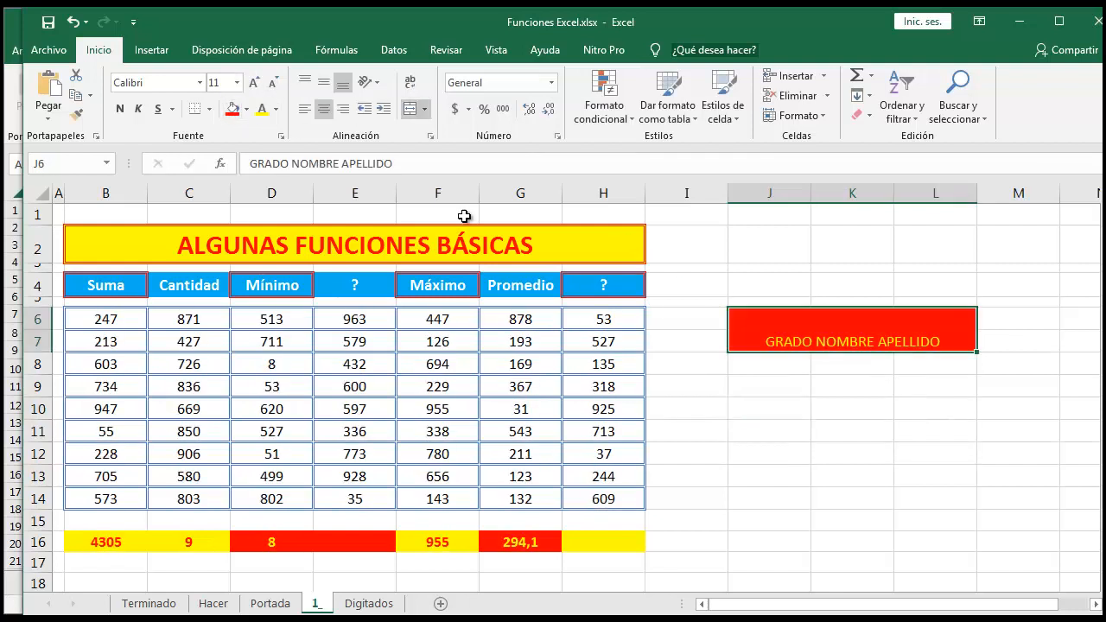
{"action": "left_click", "coordinate": [120, 109]}
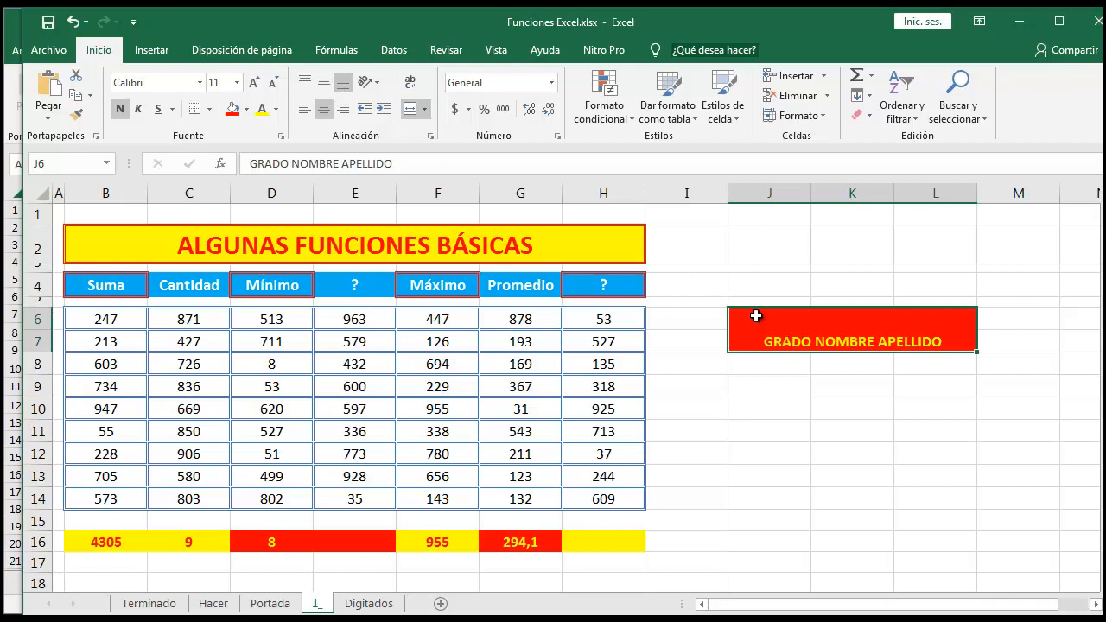
Try the middle and top vertical alignments on the GRADO NOMBRE APELLIDO cell.
{"action": "left_click", "coordinate": [321, 88]}
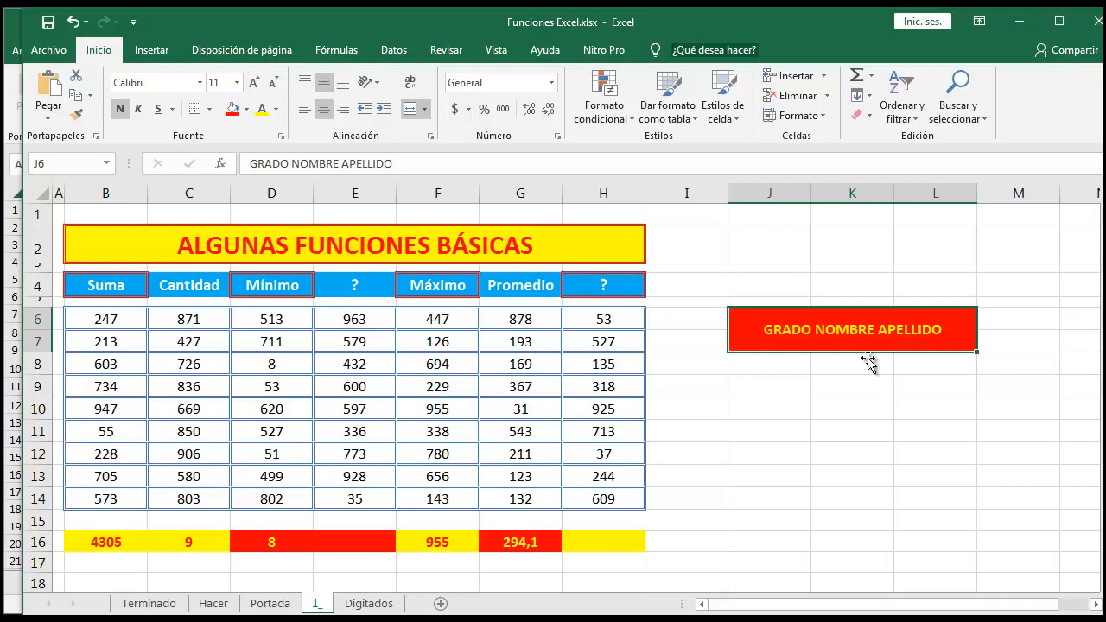
{"action": "left_click", "coordinate": [302, 84]}
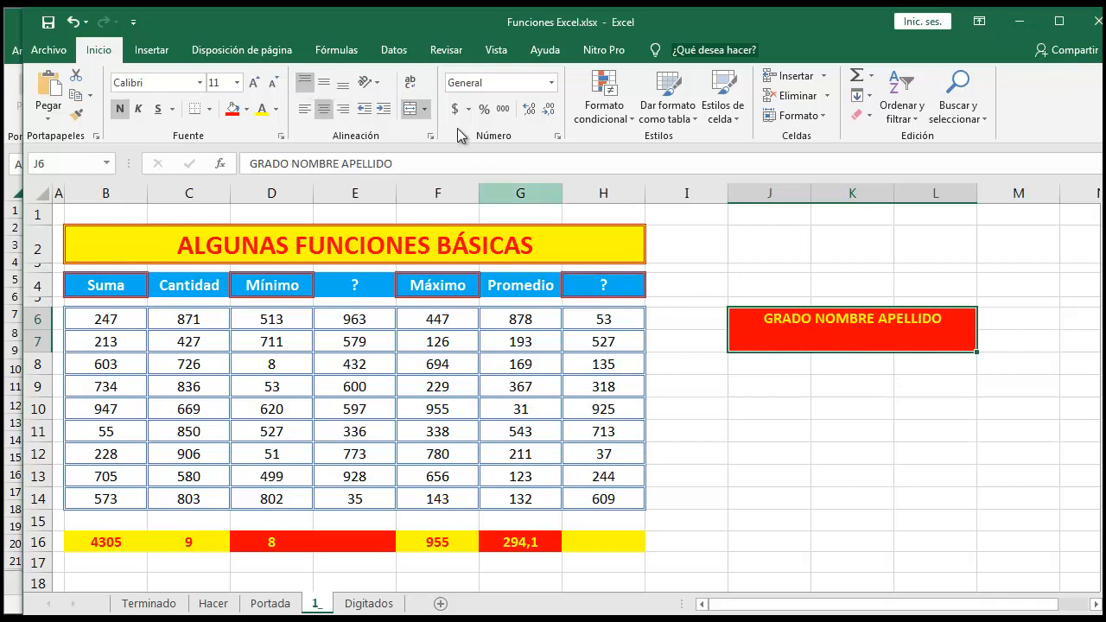
{"action": "left_click", "coordinate": [320, 86]}
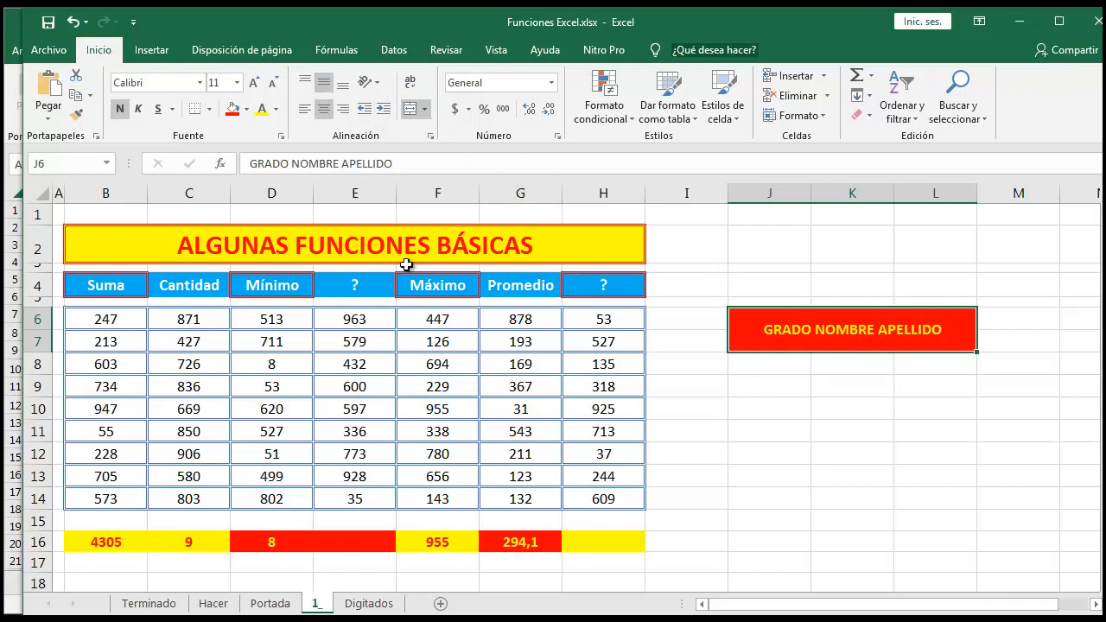
Set both the horizontal and vertical alignment of the GRADO NOMBRE APELLIDO cell to Centrar in the cell format settings.
{"action": "right_click", "coordinate": [788, 321]}
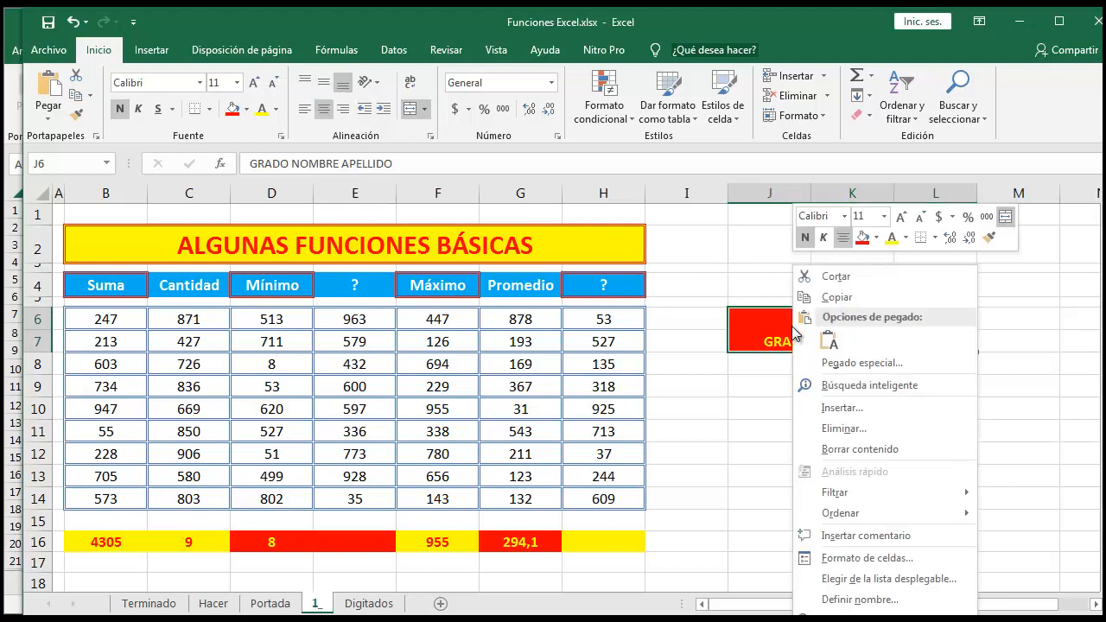
{"action": "left_click", "coordinate": [857, 566]}
{"action": "left_click_drag", "start_coordinate": [812, 169], "coordinate": [376, 172]}
{"action": "left_click", "coordinate": [289, 190]}
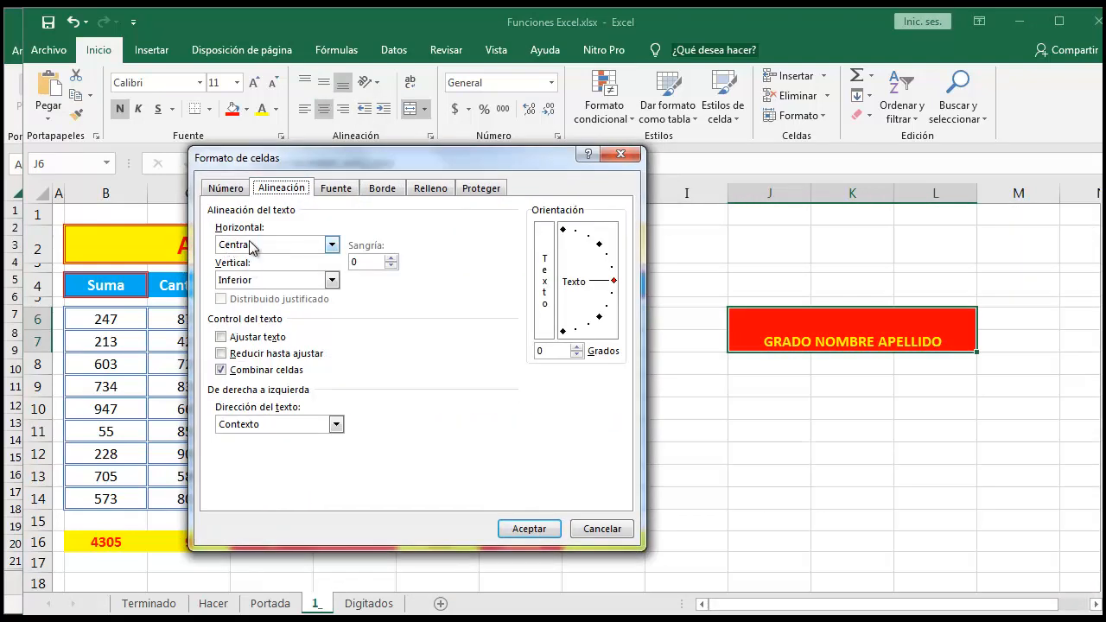
{"action": "left_click", "coordinate": [331, 245]}
{"action": "left_click", "coordinate": [259, 279]}
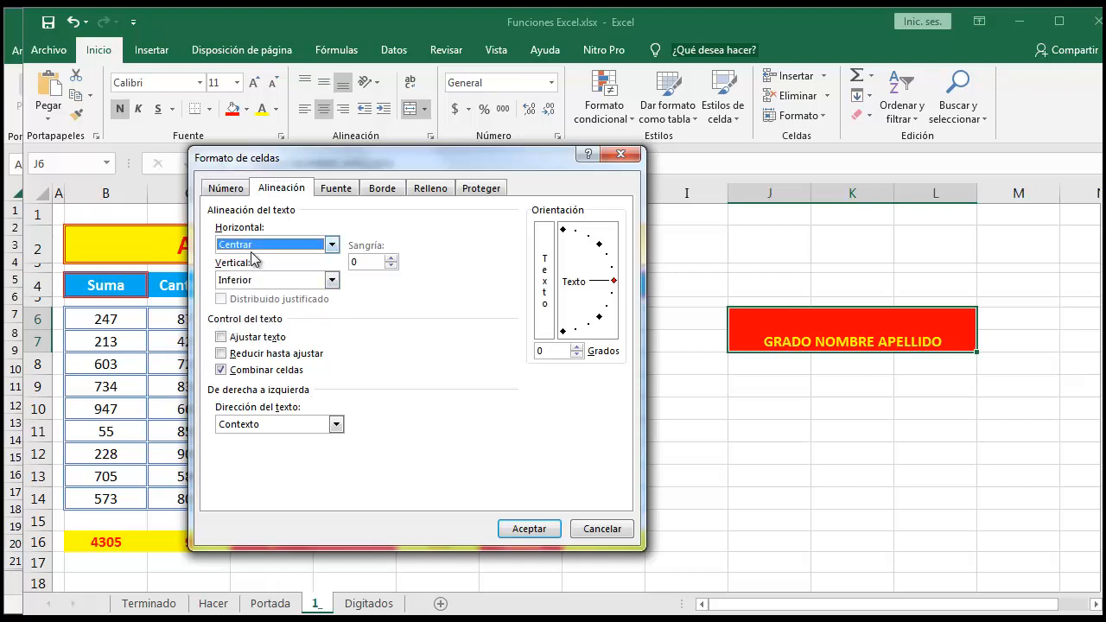
{"action": "left_click", "coordinate": [304, 282]}
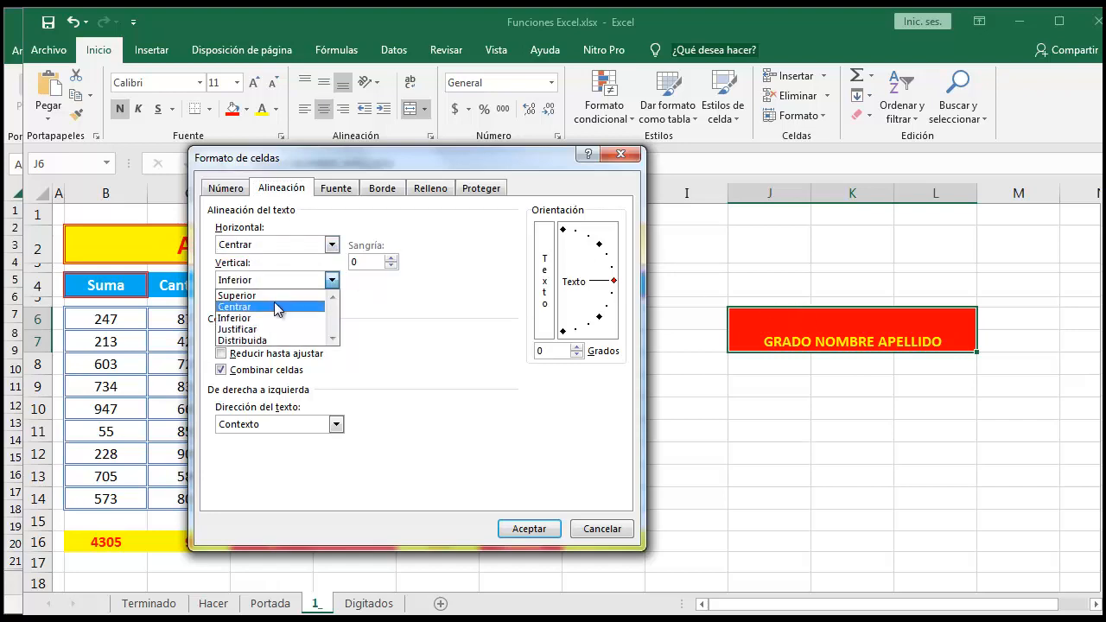
{"action": "left_click", "coordinate": [279, 307]}
{"action": "left_click", "coordinate": [524, 528]}
{"action": "left_click", "coordinate": [720, 459]}
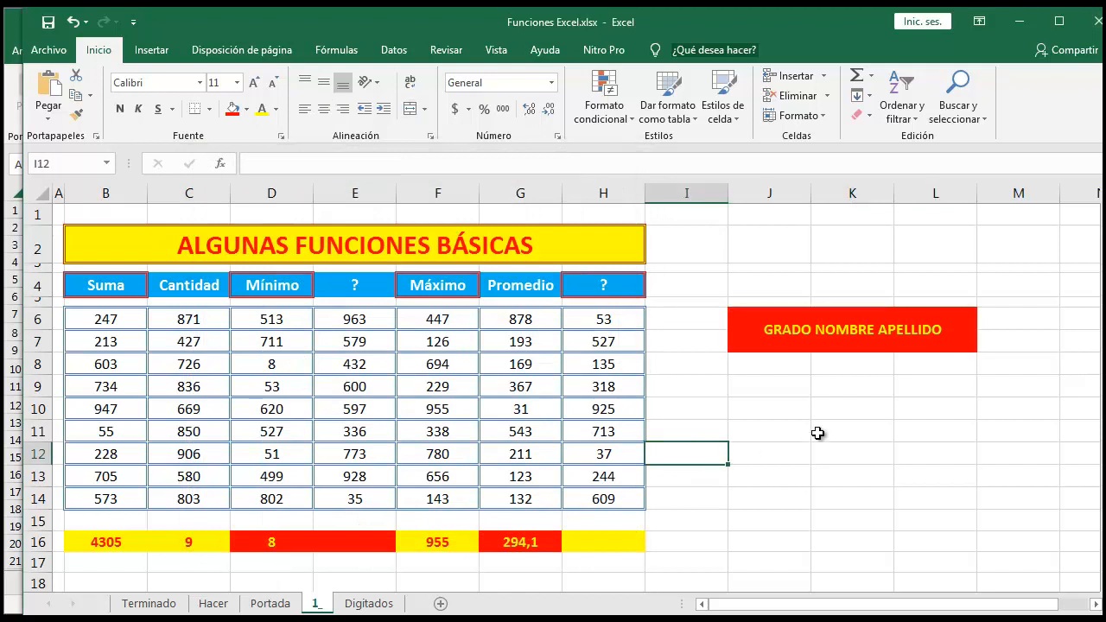